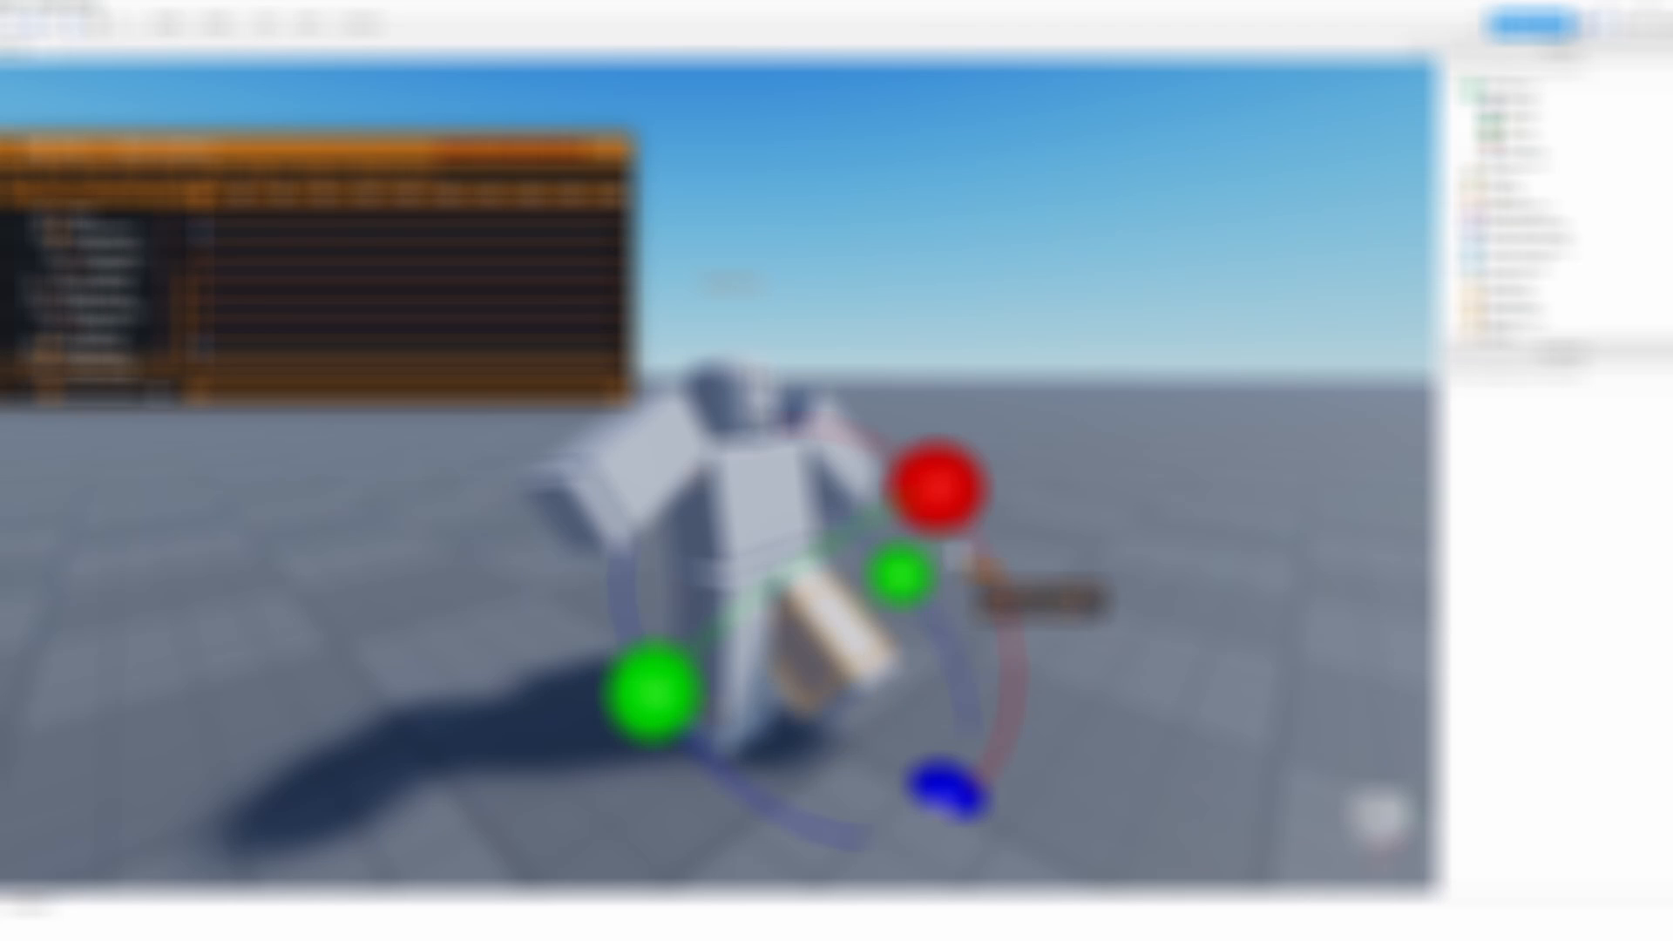
# - Rotate the rig's left lower leg to bend the raised leg back at the knee
pyautogui.moveTo(948, 506); pyautogui.dragTo(997, 693)
pyautogui.click(985, 662)
pyautogui.click(725, 636)
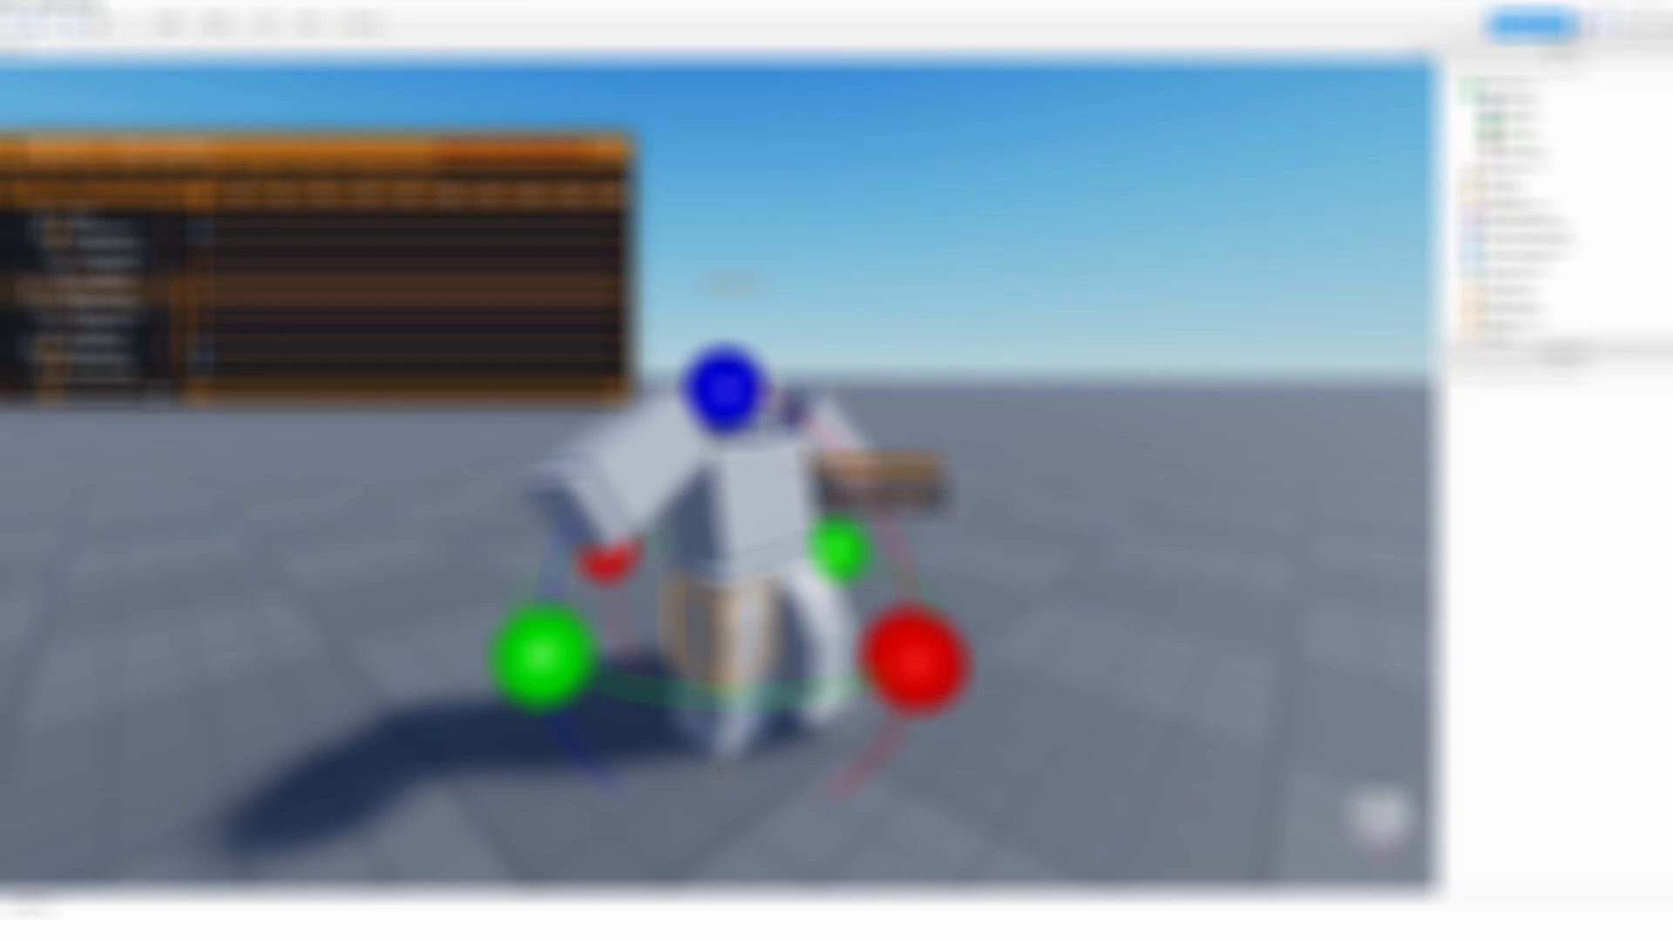
# - Rotate the rig's head and upper torso to adjust the pose
pyautogui.click(793, 411)
pyautogui.moveTo(922, 419); pyautogui.dragTo(828, 255)
pyautogui.click(871, 296)
pyautogui.click(767, 501)
pyautogui.moveTo(944, 571); pyautogui.dragTo(928, 693)
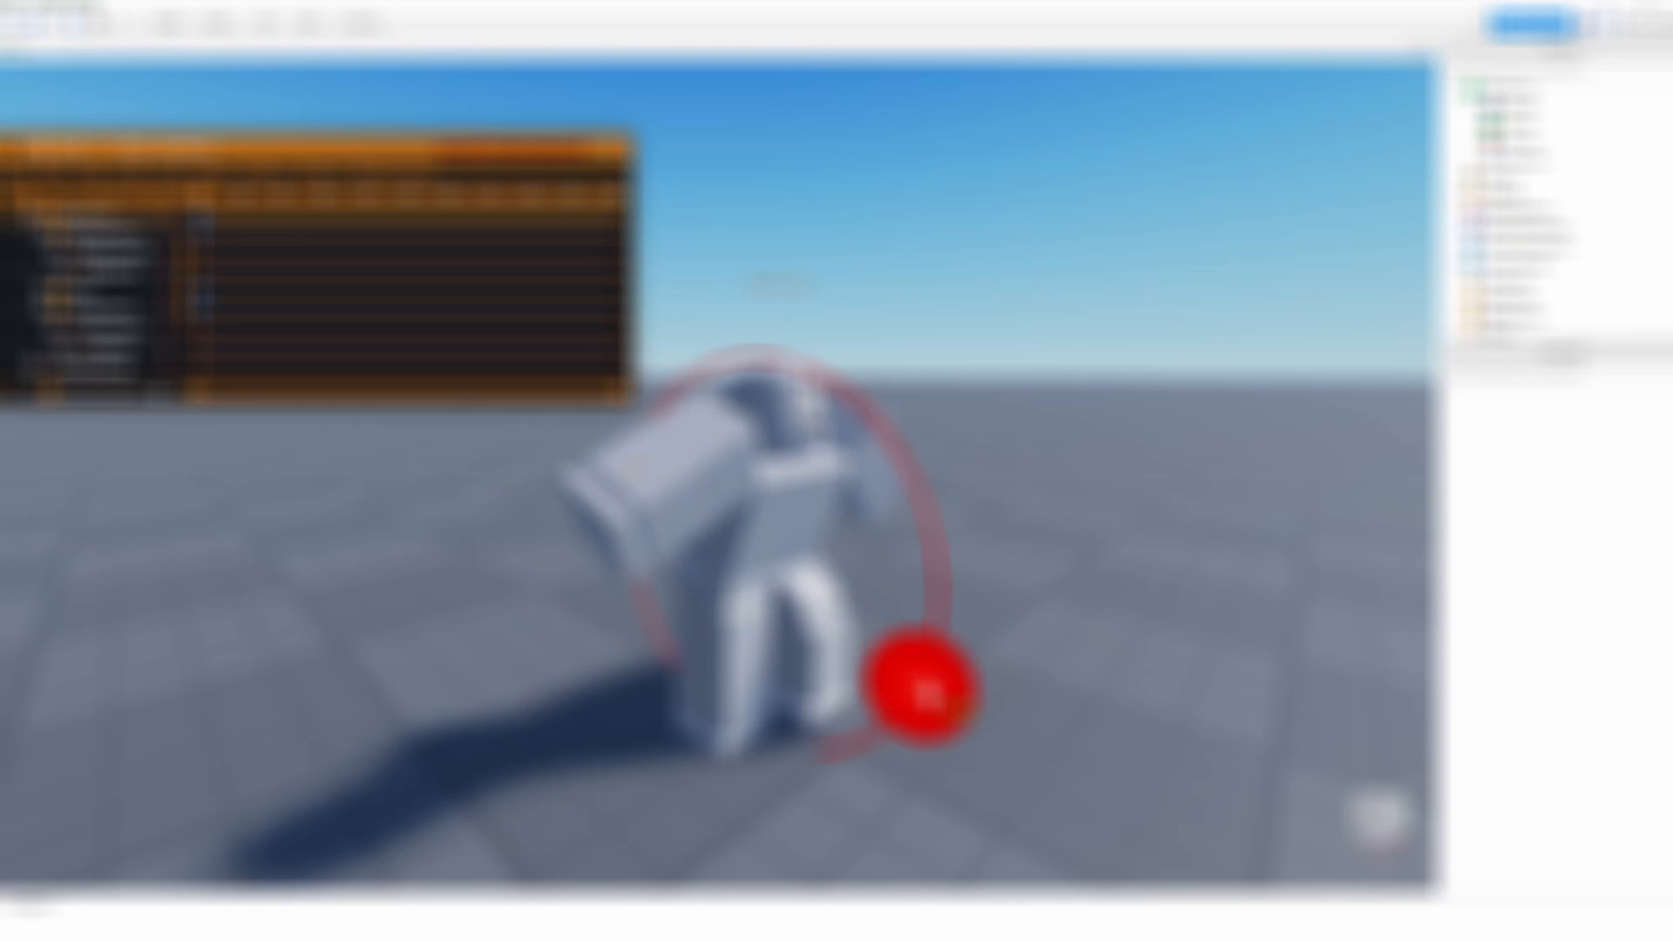
pyautogui.click(767, 523)
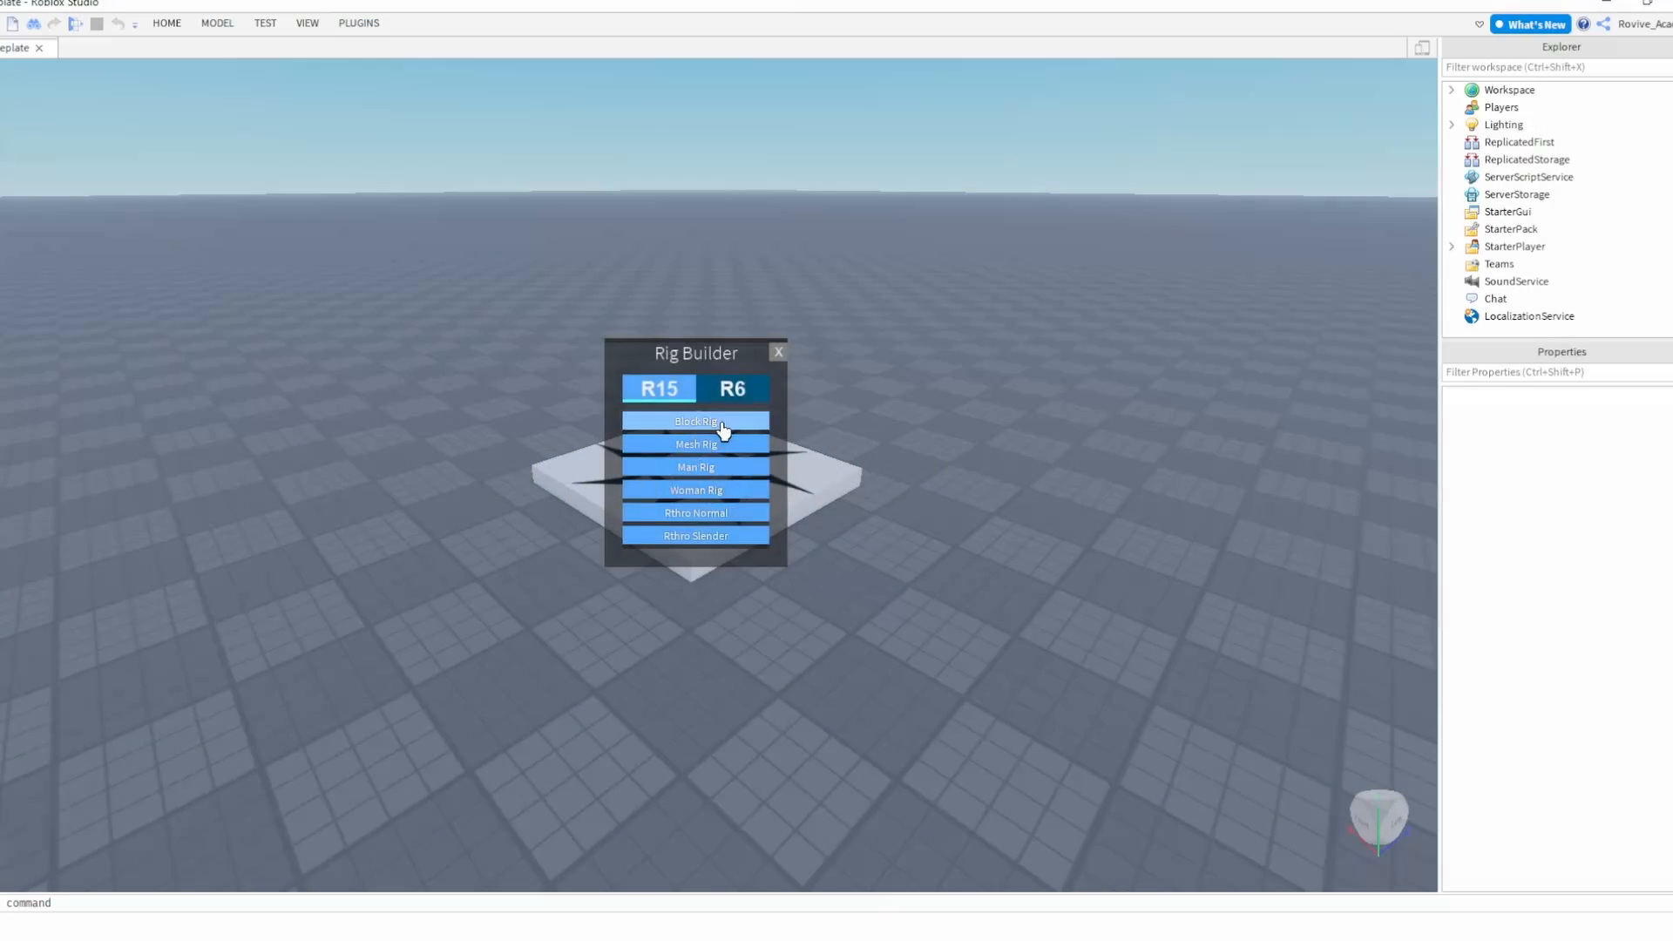
# - Insert an R15 Block Rig and move it off the spawn pad onto the open baseplate
pyautogui.click(729, 429)
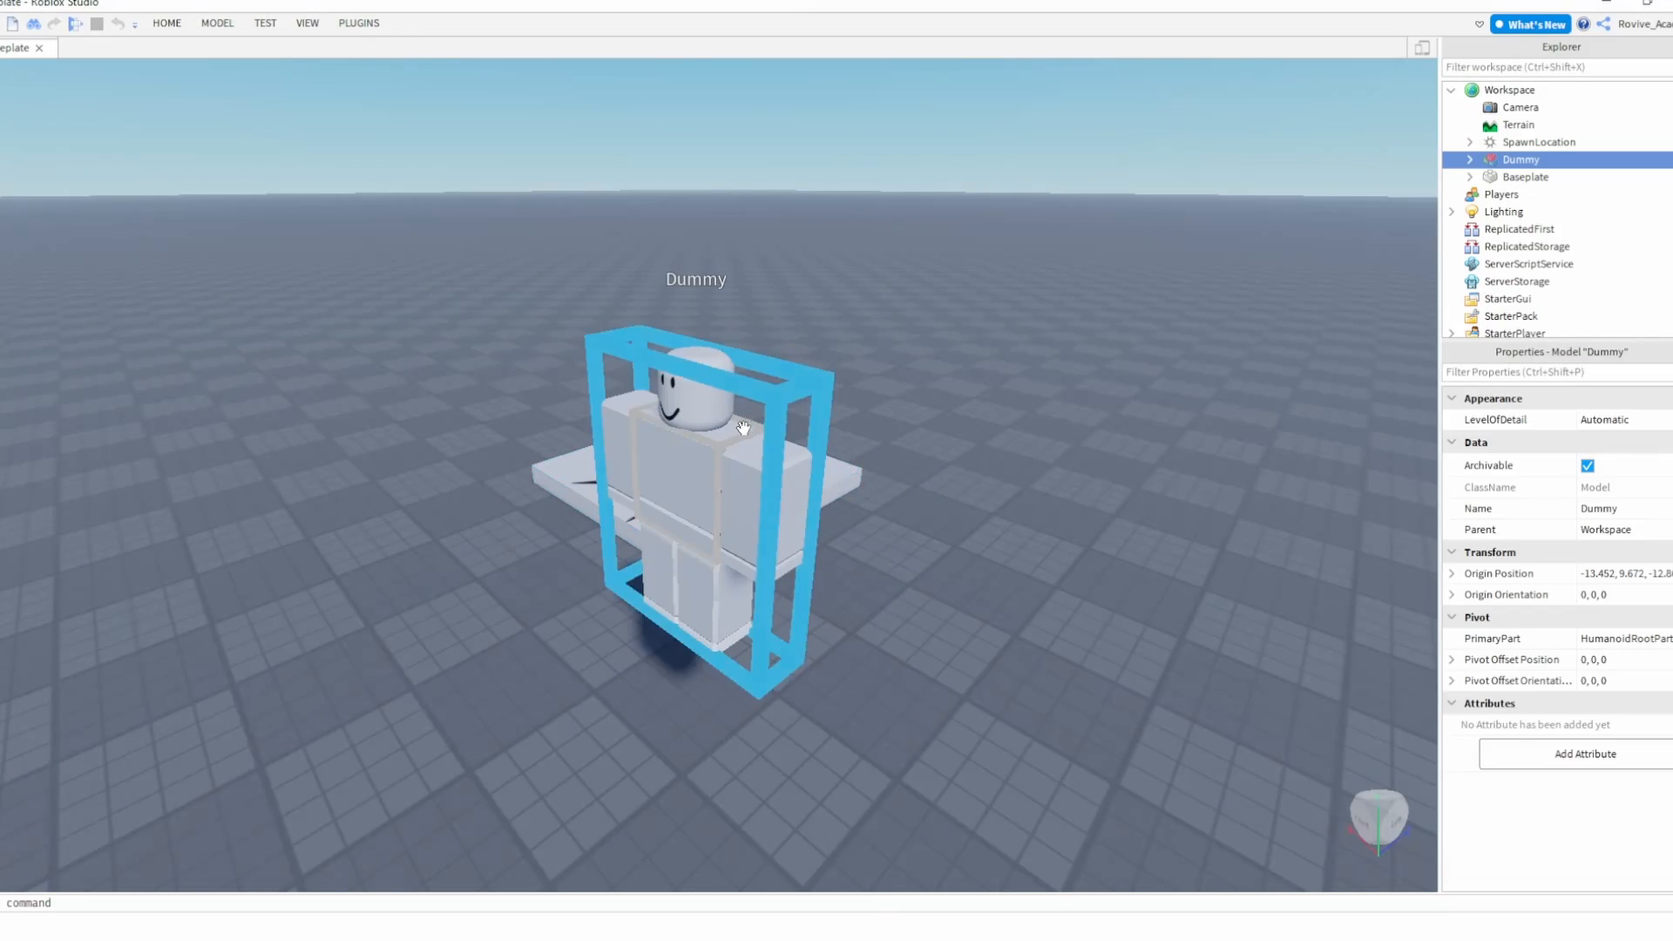
pyautogui.moveTo(744, 428); pyautogui.dragTo(963, 403)
pyautogui.click(882, 472)
# - Delete the SpawnLocation from the baseplate
pyautogui.moveTo(882, 472); pyautogui.dragTo(636, 641, button='right')
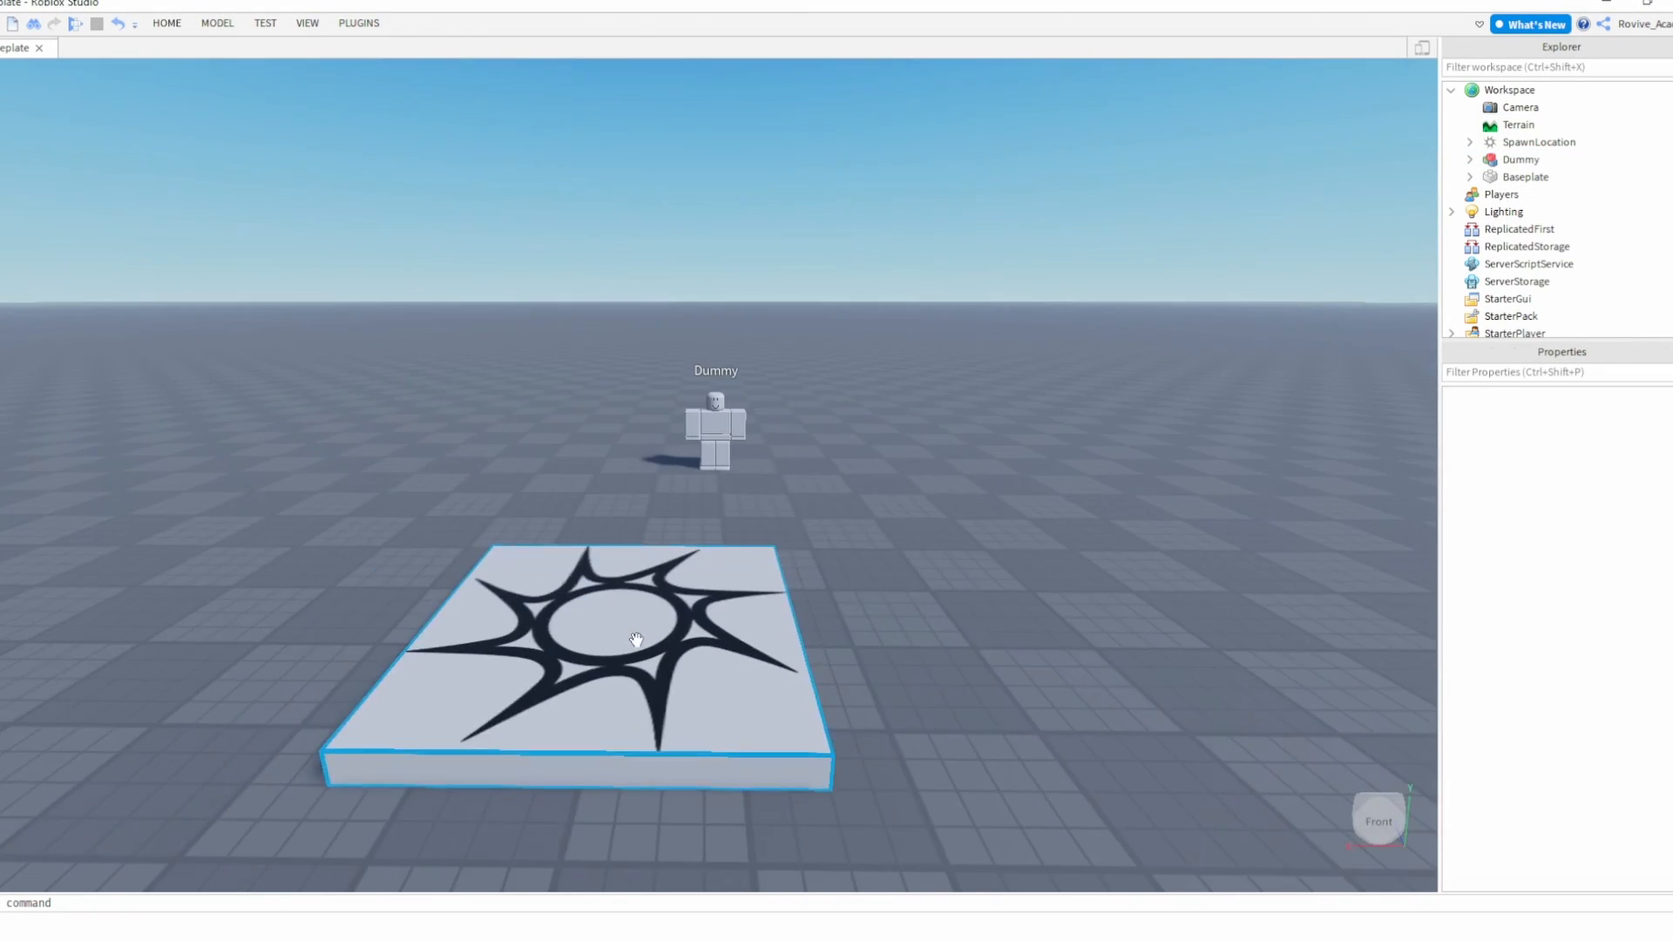
pyautogui.click(636, 640)
pyautogui.press('Delete')
pyautogui.scroll(8, 751, 547)
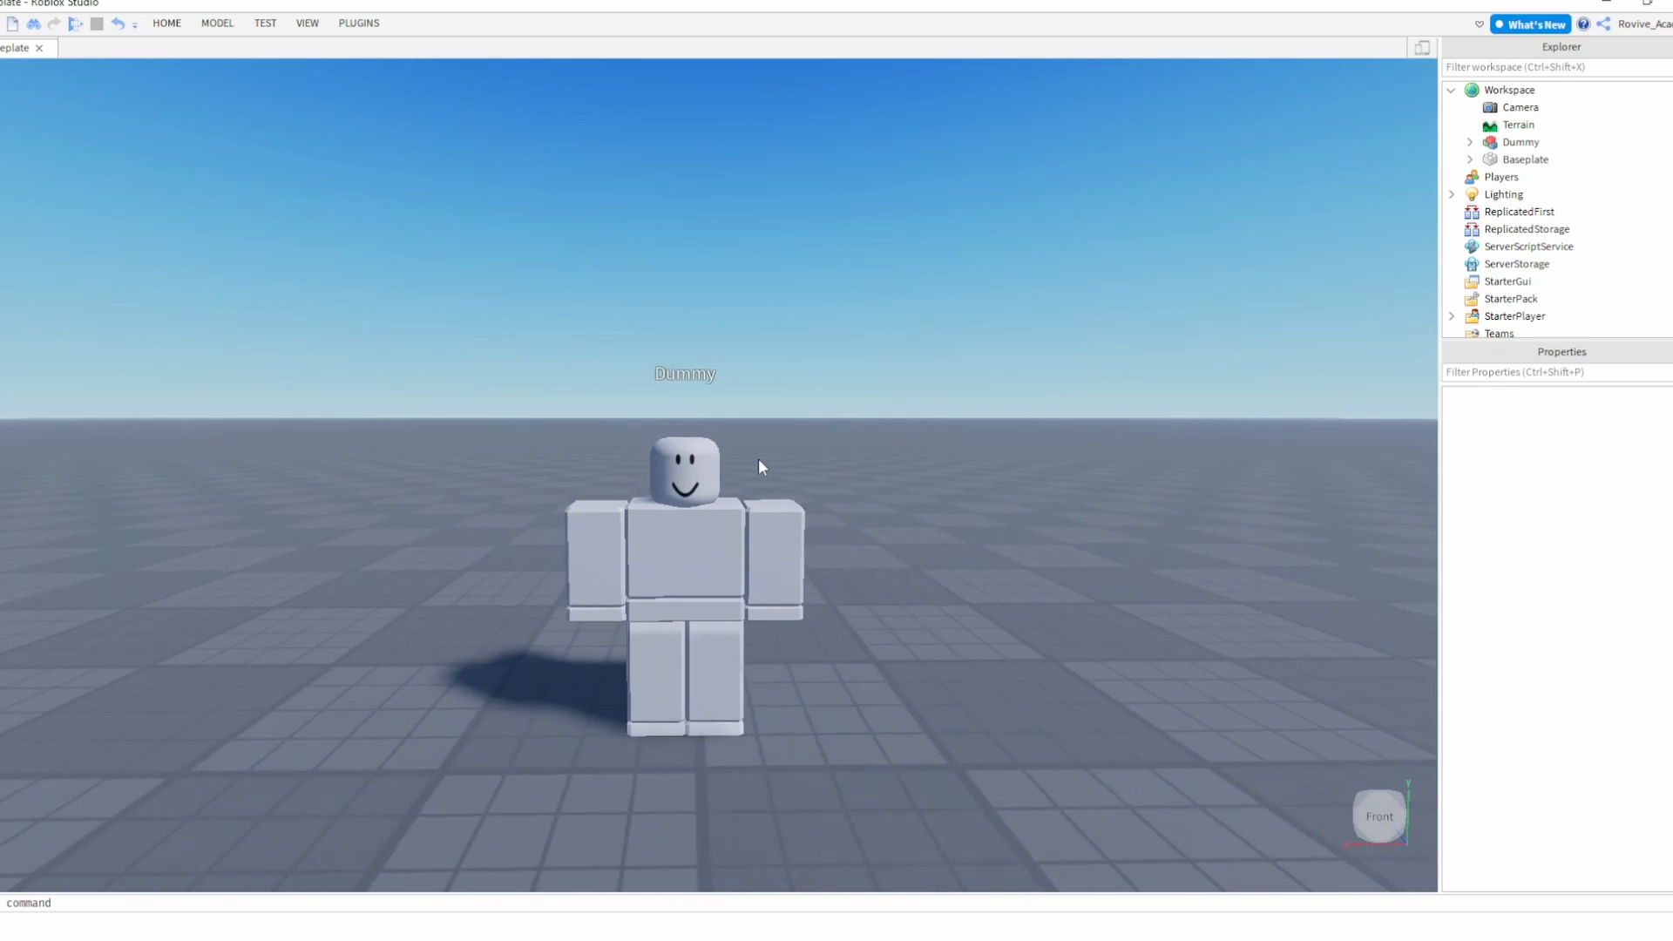
# - Examine the dummy's joint skeleton with RigEdit Lite and turn the plugin off again
pyautogui.click(751, 510)
pyautogui.click(359, 24)
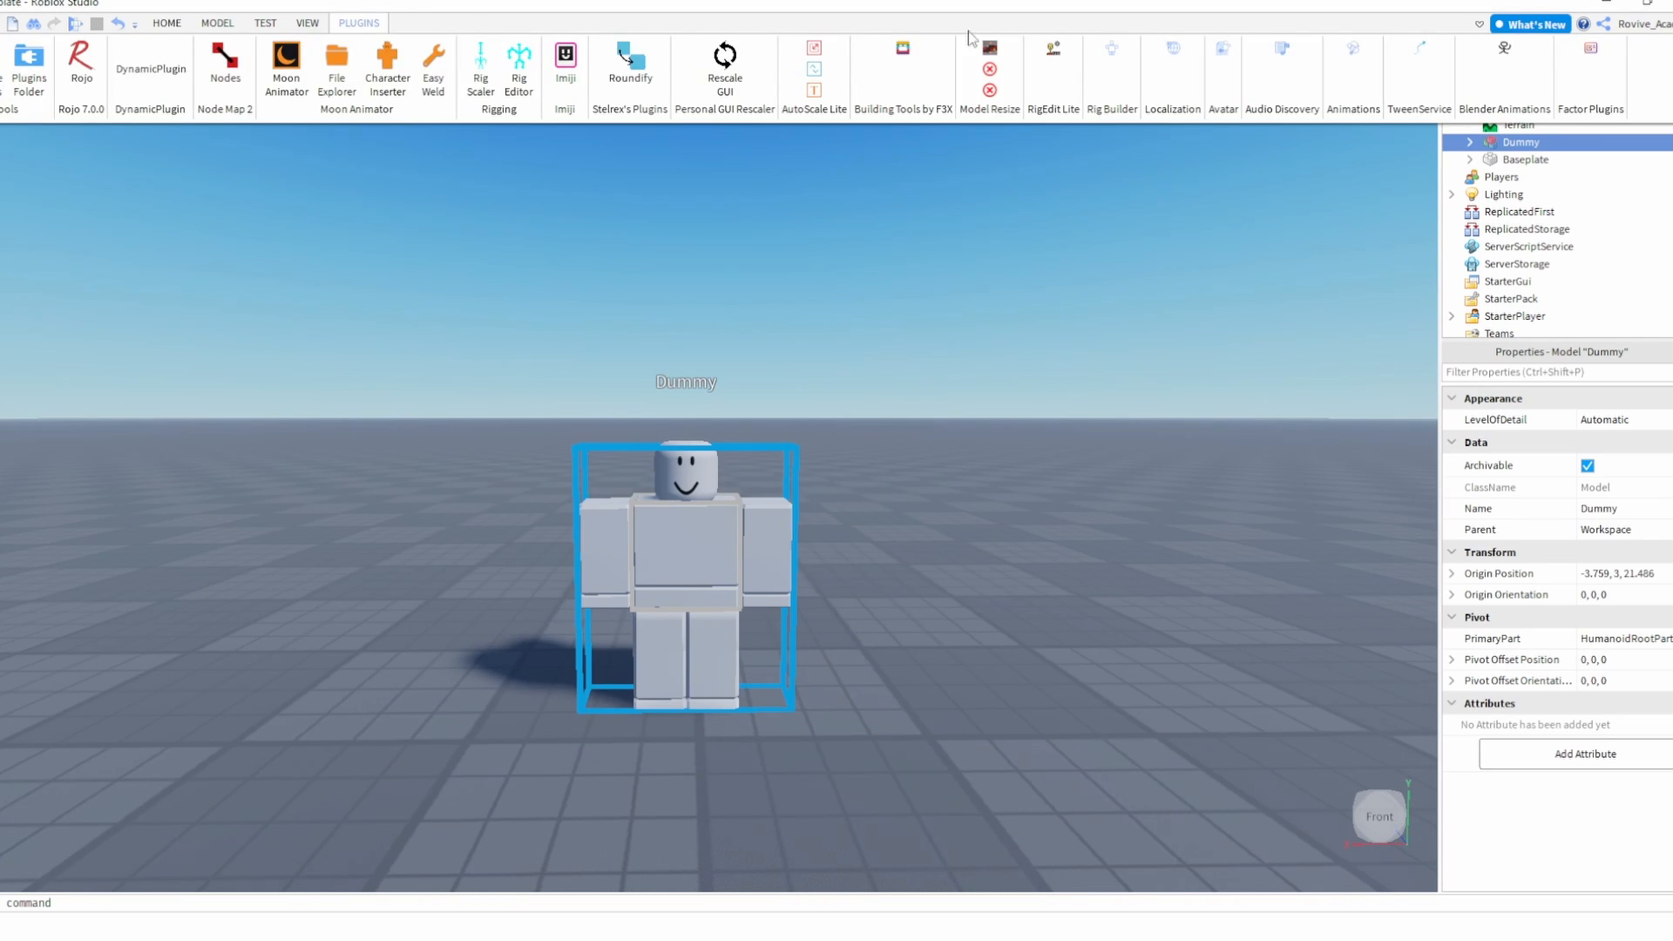
pyautogui.click(1054, 49)
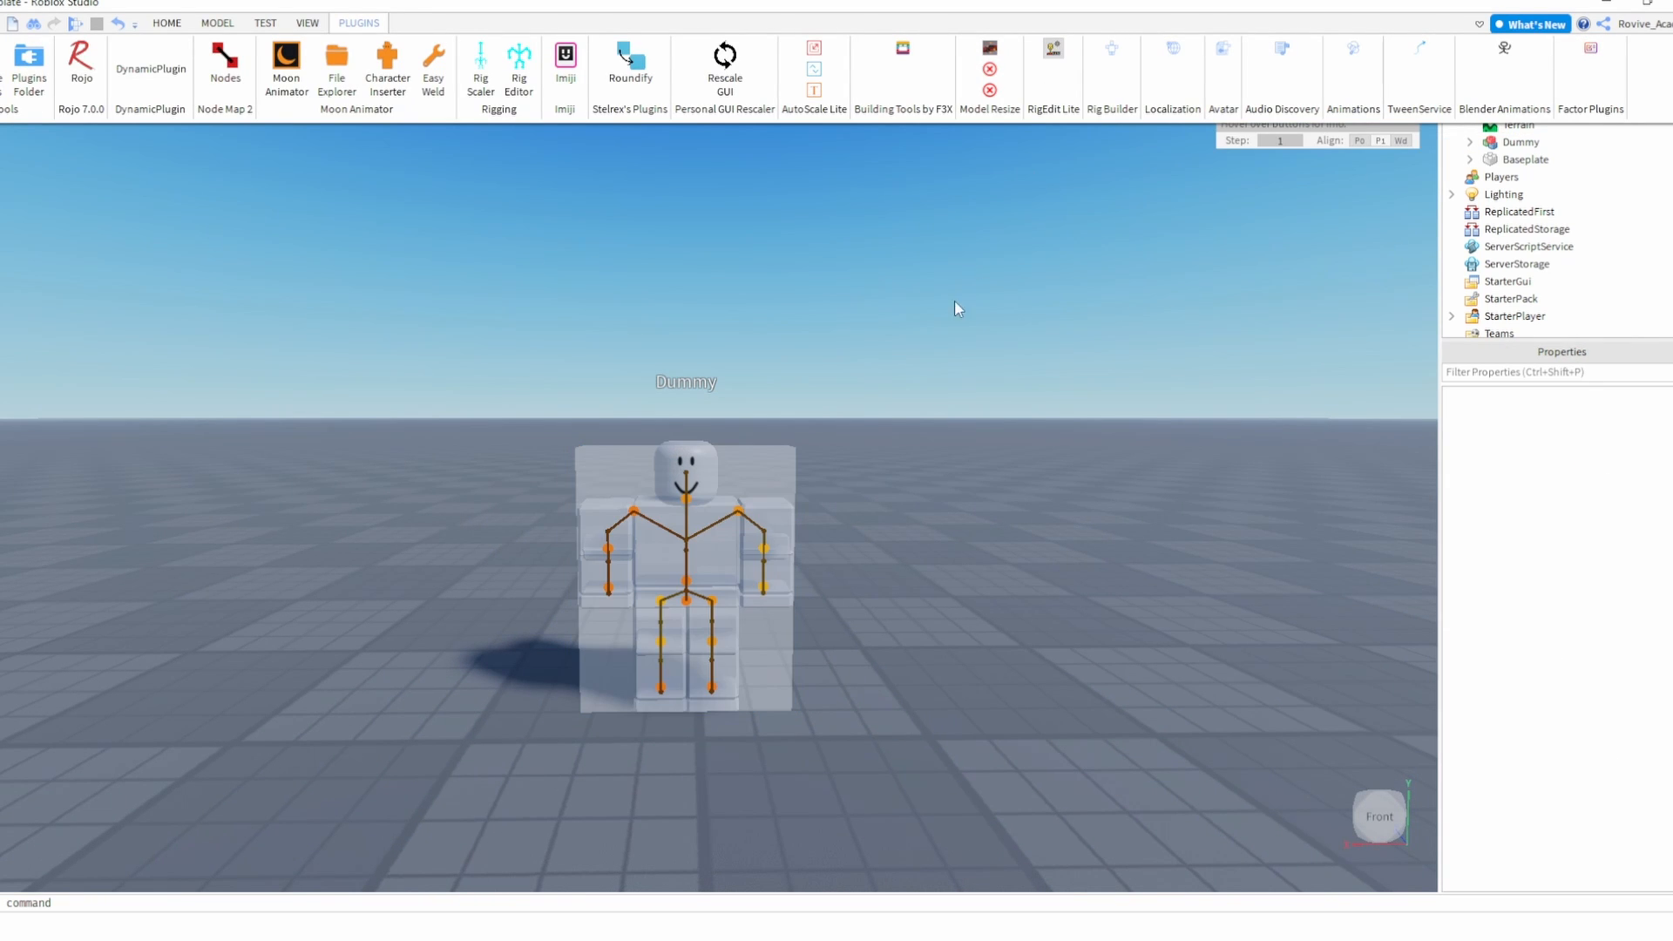
pyautogui.moveTo(824, 485); pyautogui.dragTo(824, 485, button='right')
pyautogui.press('w')
pyautogui.press('s')
pyautogui.press('d')
pyautogui.press('a')
pyautogui.press('w')
pyautogui.press('s')
pyautogui.click(360, 24)
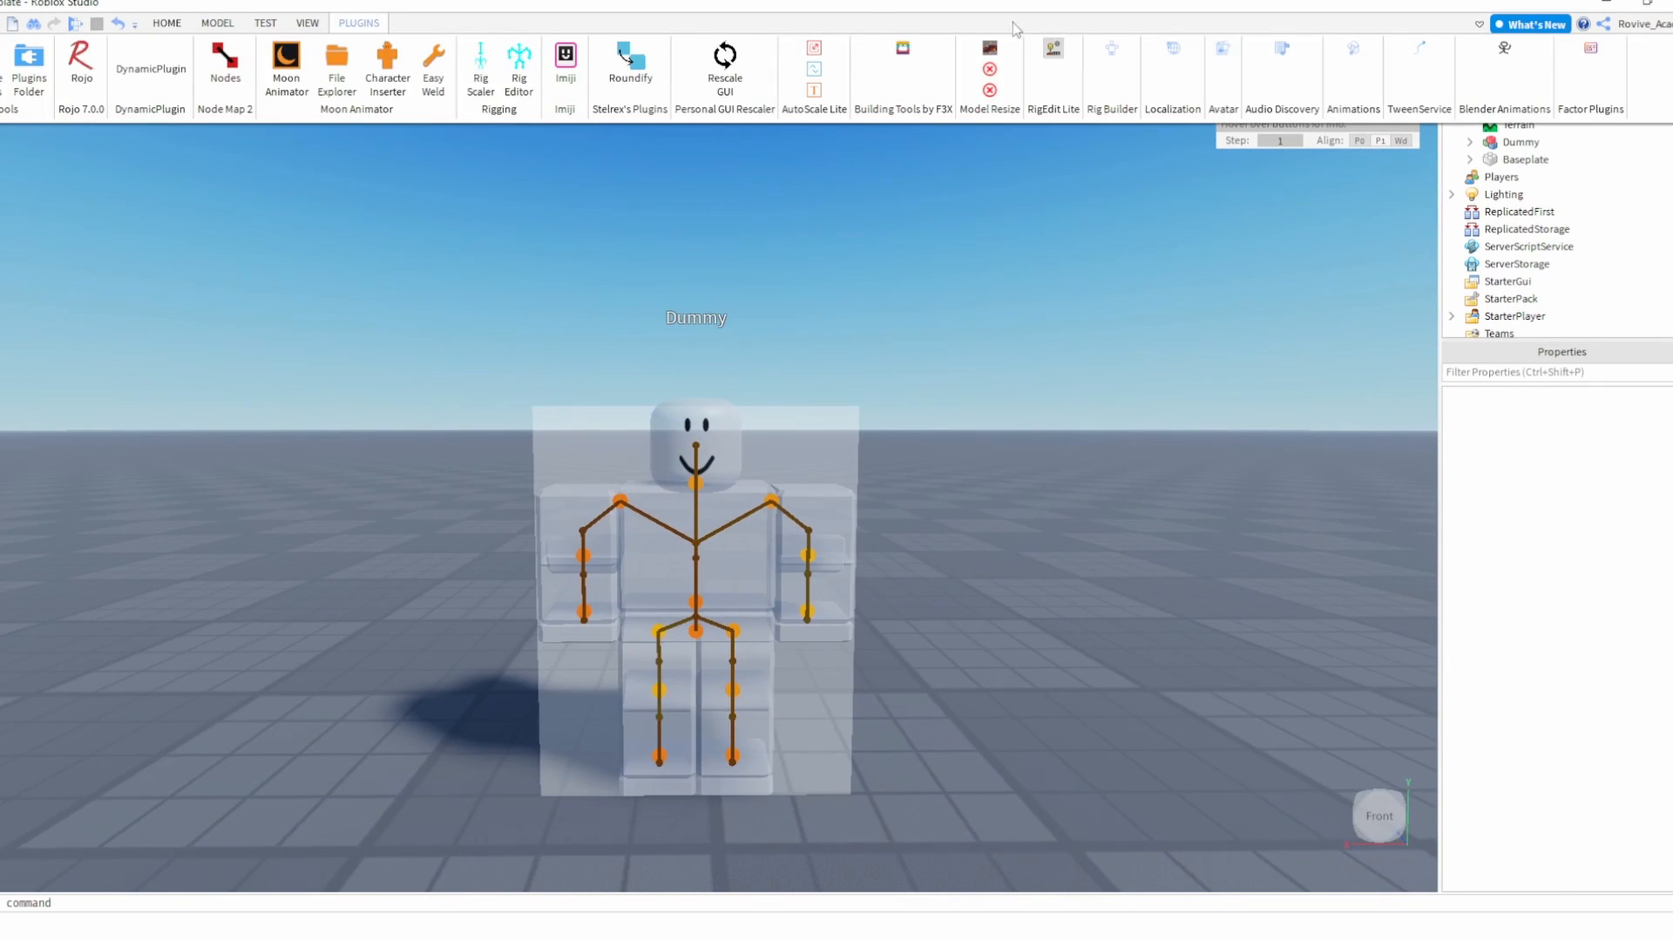
pyautogui.click(1054, 52)
# - Create a Moon Animator animation file named Rig Test and open it
pyautogui.click(337, 65)
pyautogui.click(828, 339)
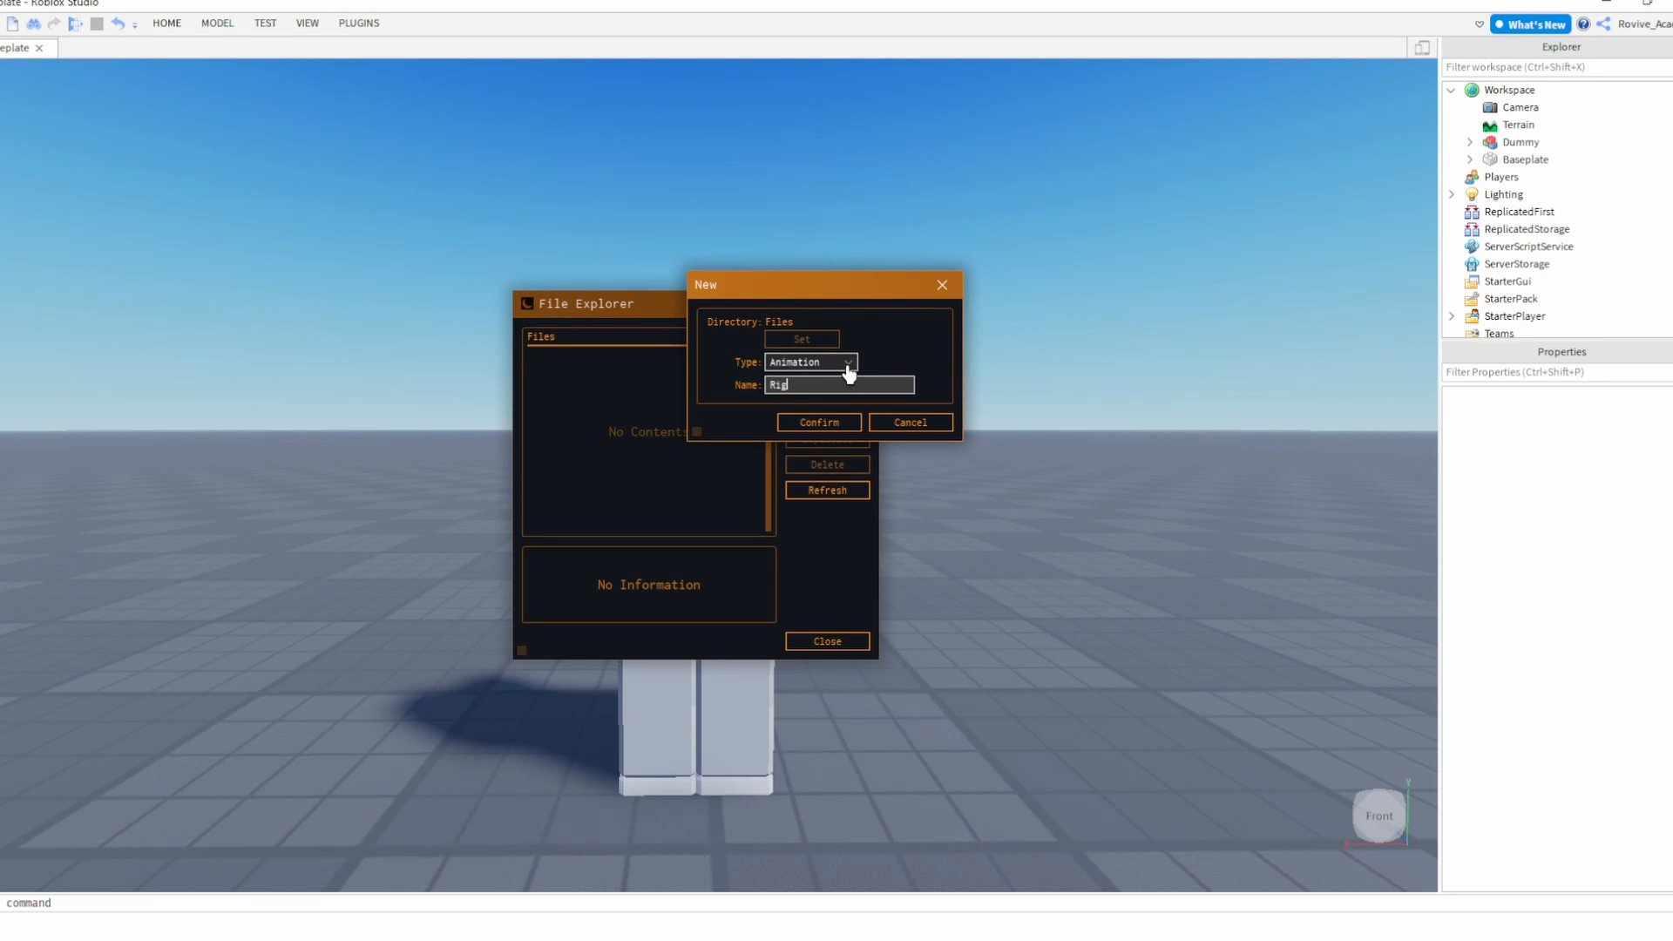
pyautogui.click(829, 424)
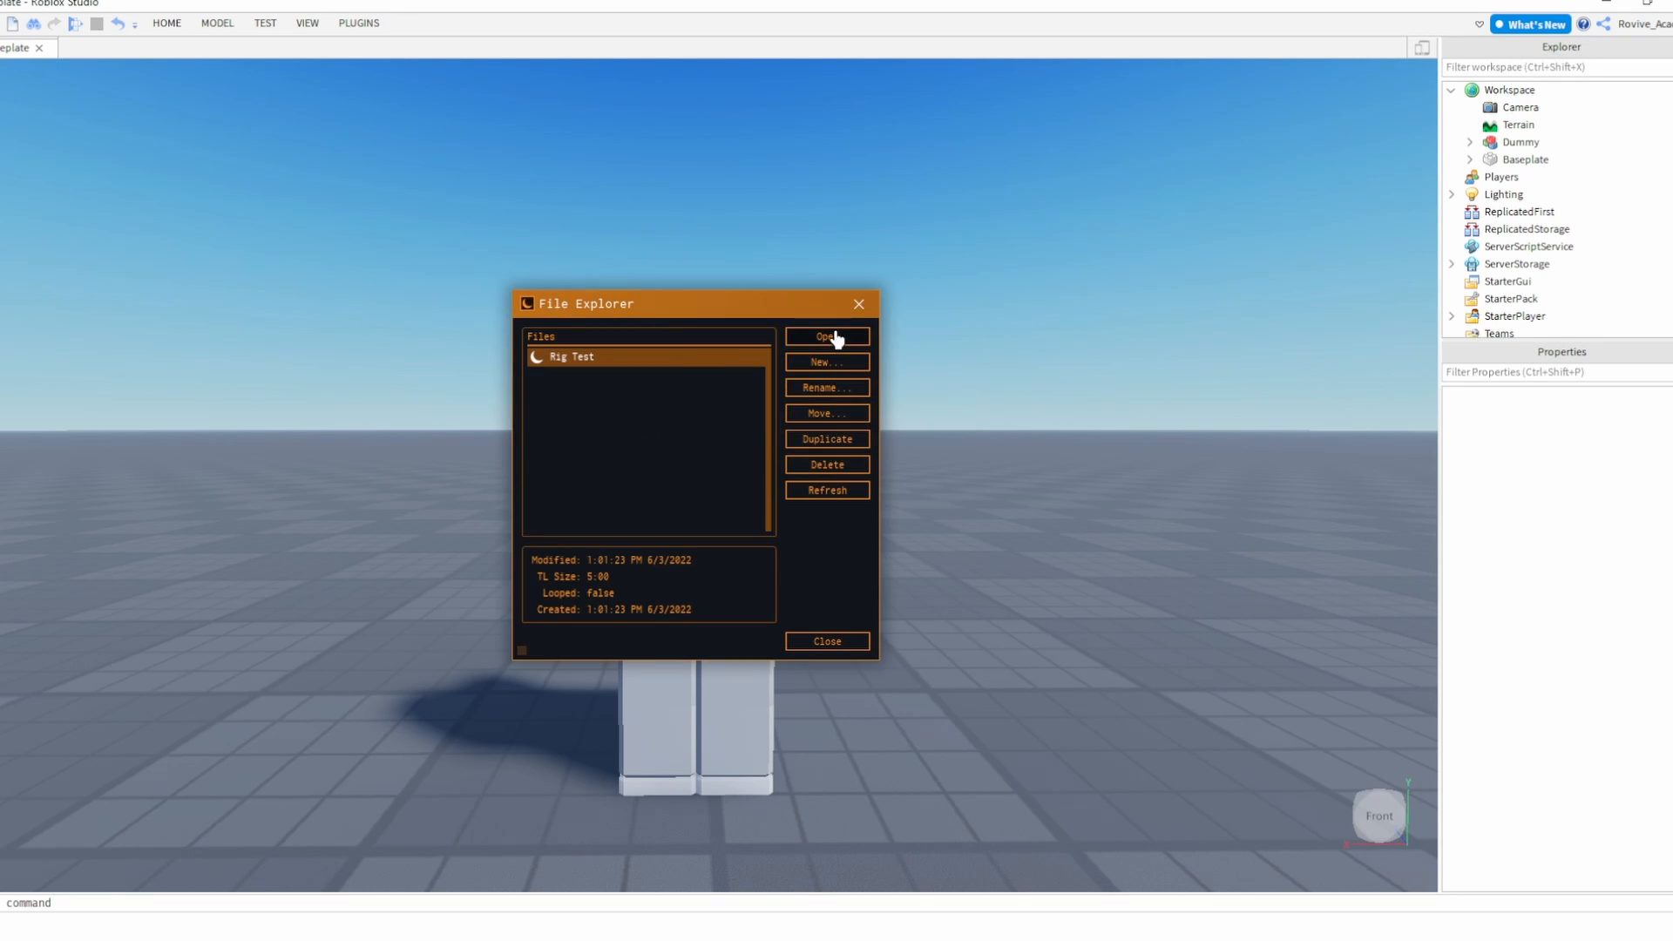
pyautogui.click(835, 339)
# - Add the dummy as an item in the Rig Test animation and place the animator window clear of the rig
pyautogui.moveTo(541, 348); pyautogui.dragTo(539, 682)
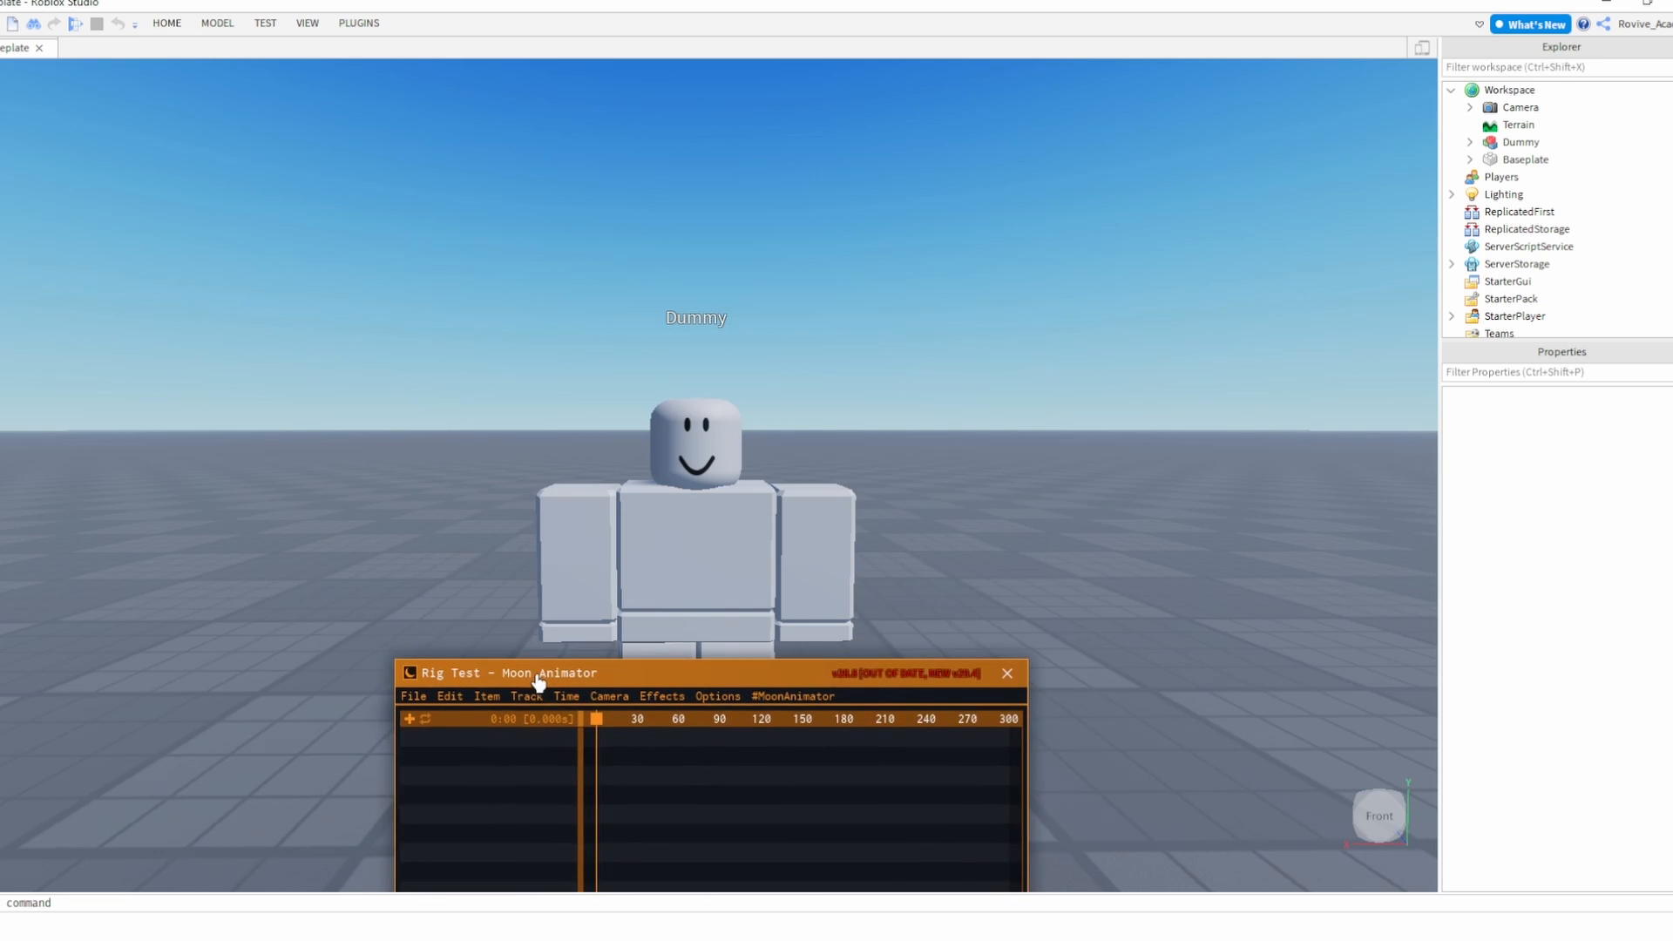
pyautogui.click(498, 700)
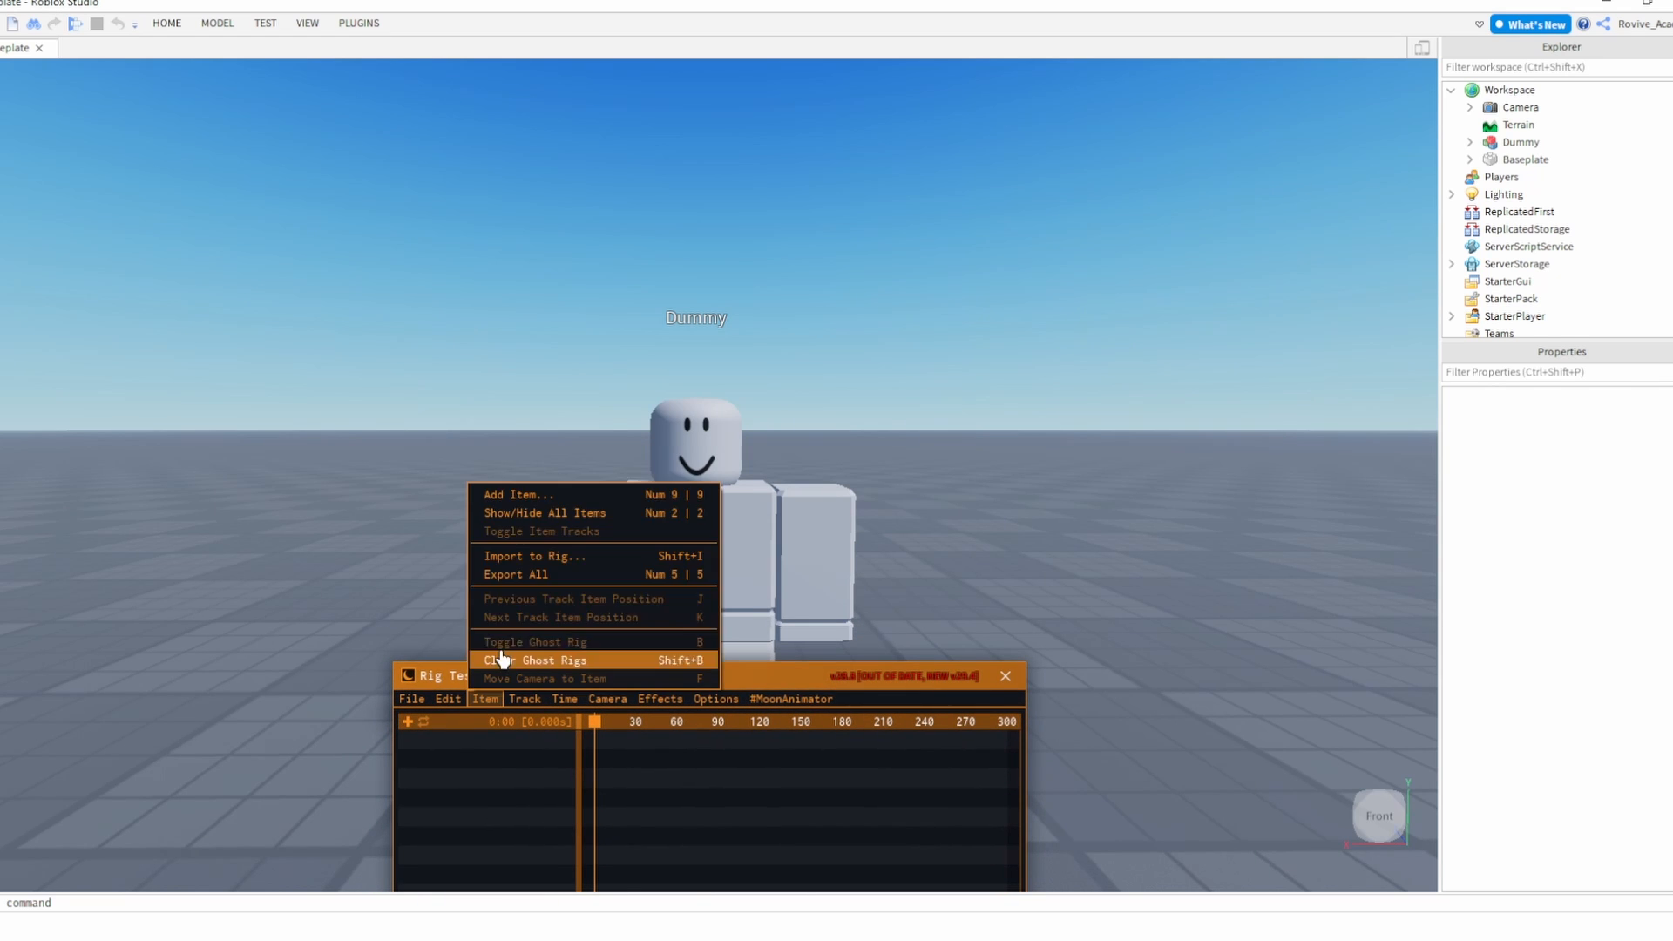
pyautogui.click(526, 507)
pyautogui.click(541, 611)
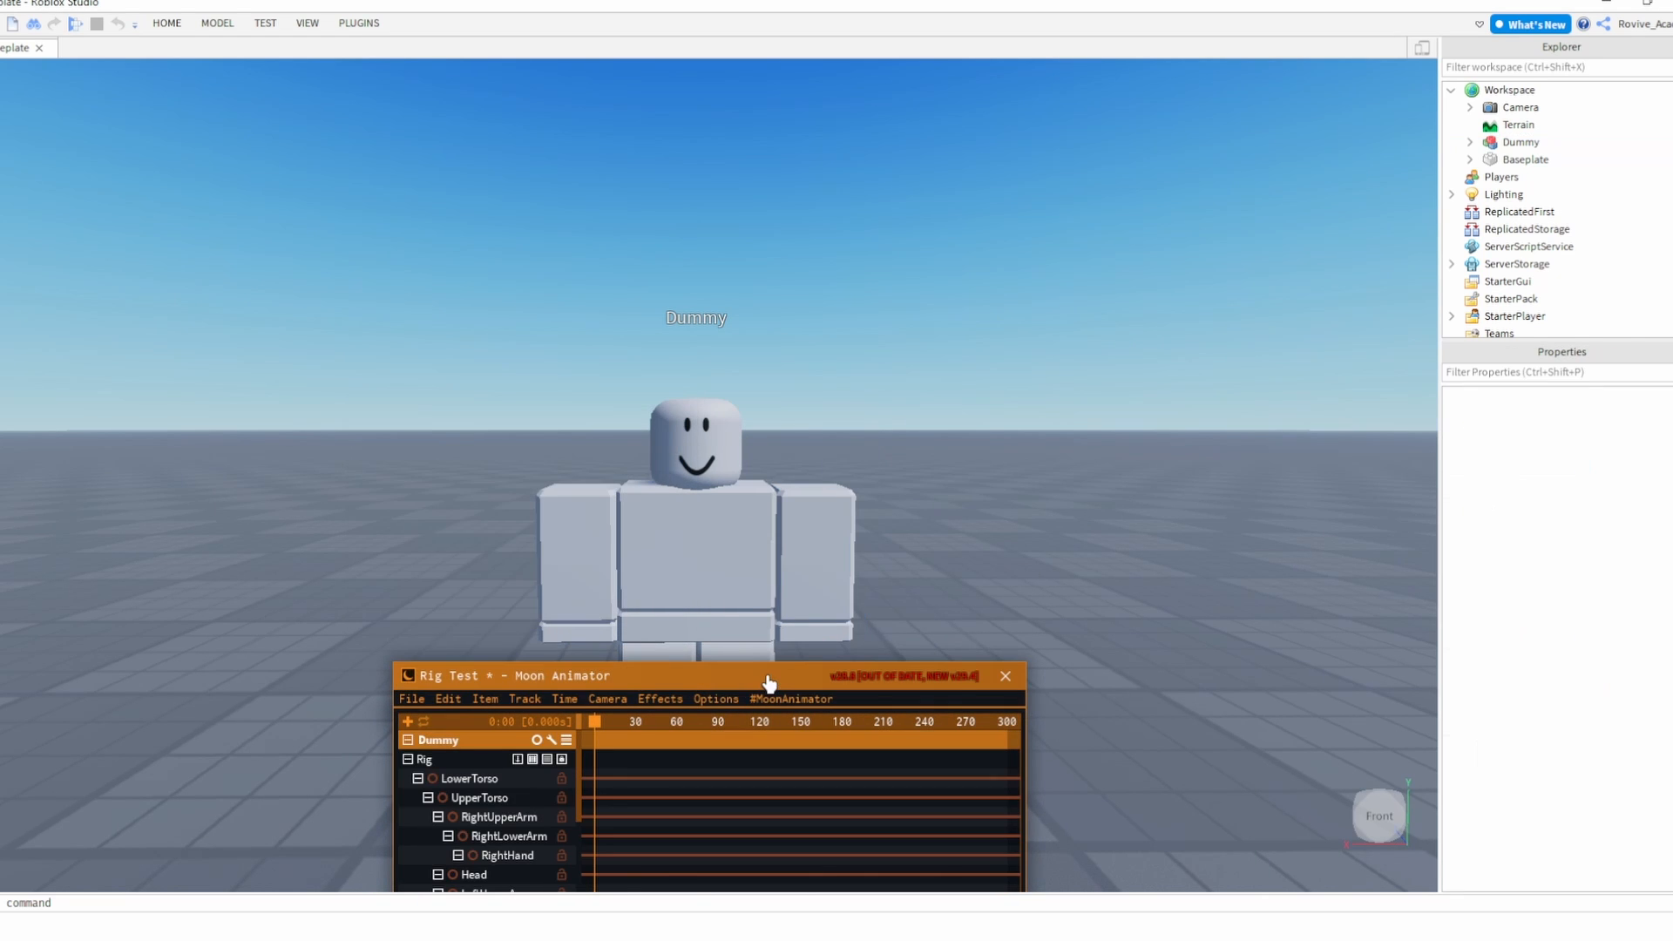
pyautogui.moveTo(765, 684); pyautogui.dragTo(382, 153)
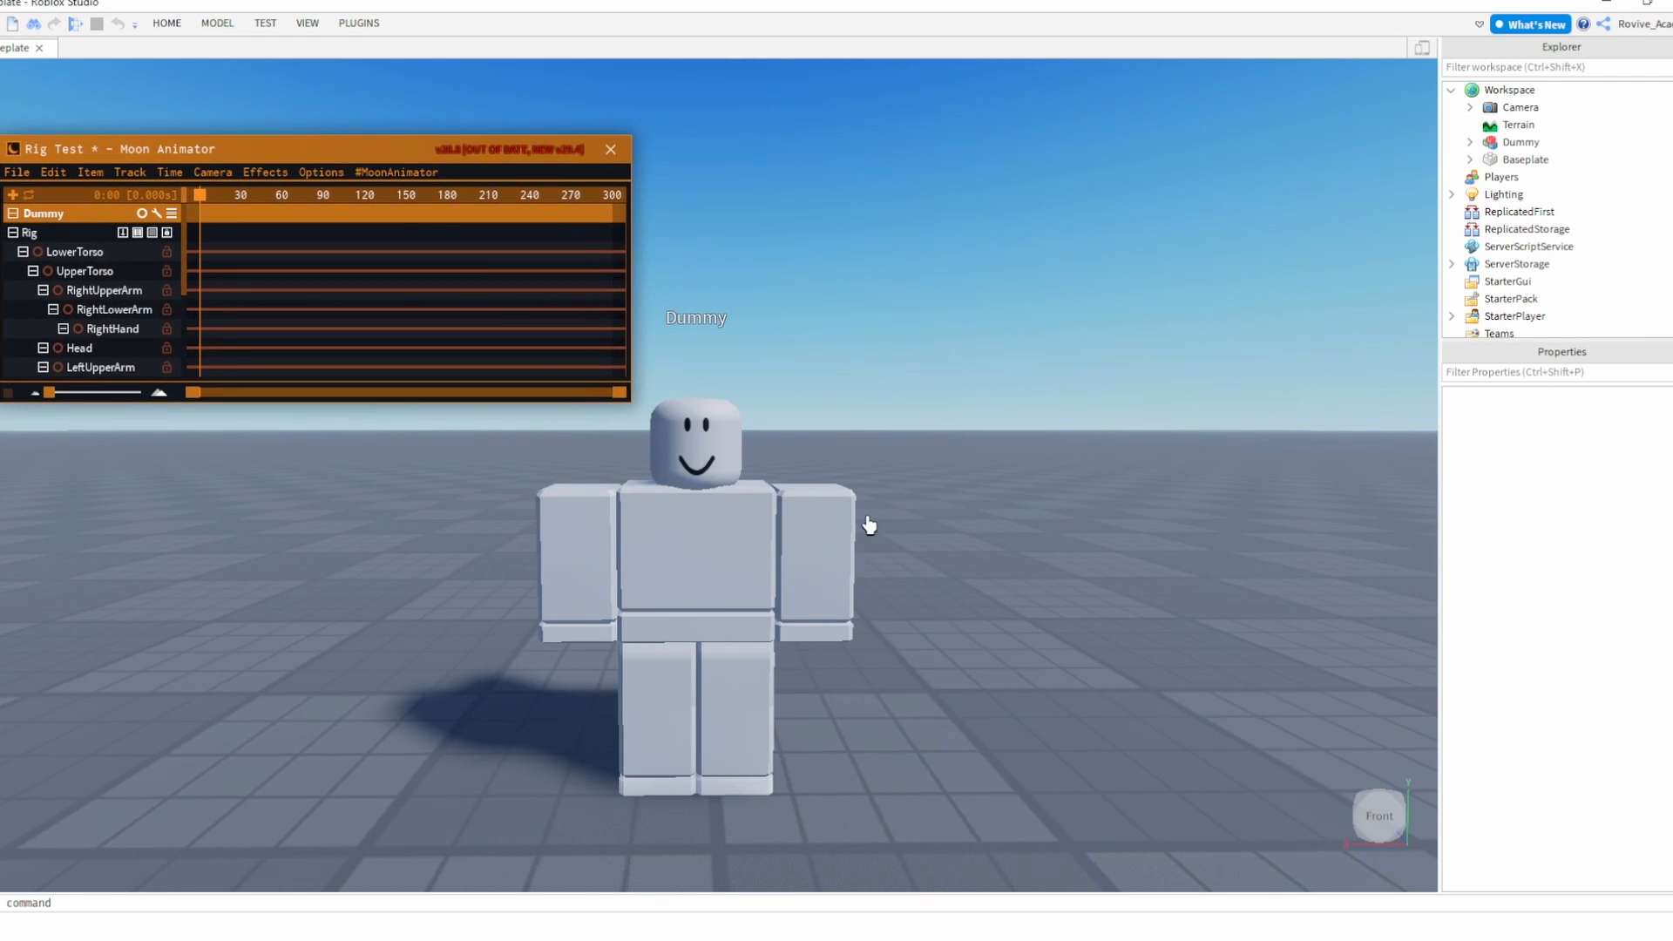
# - Rotate the dummy's right and left upper arms outward from the body
pyautogui.click(595, 534)
pyautogui.moveTo(649, 295); pyautogui.dragTo(898, 427)
pyautogui.click(905, 483)
pyautogui.click(819, 535)
pyautogui.moveTo(773, 298); pyautogui.dragTo(640, 353)
pyautogui.click(848, 322)
# - Rotate the dummy's upper torso slightly backward at the waist
pyautogui.click(751, 557)
pyautogui.moveTo(755, 560); pyautogui.dragTo(773, 567, button='right')
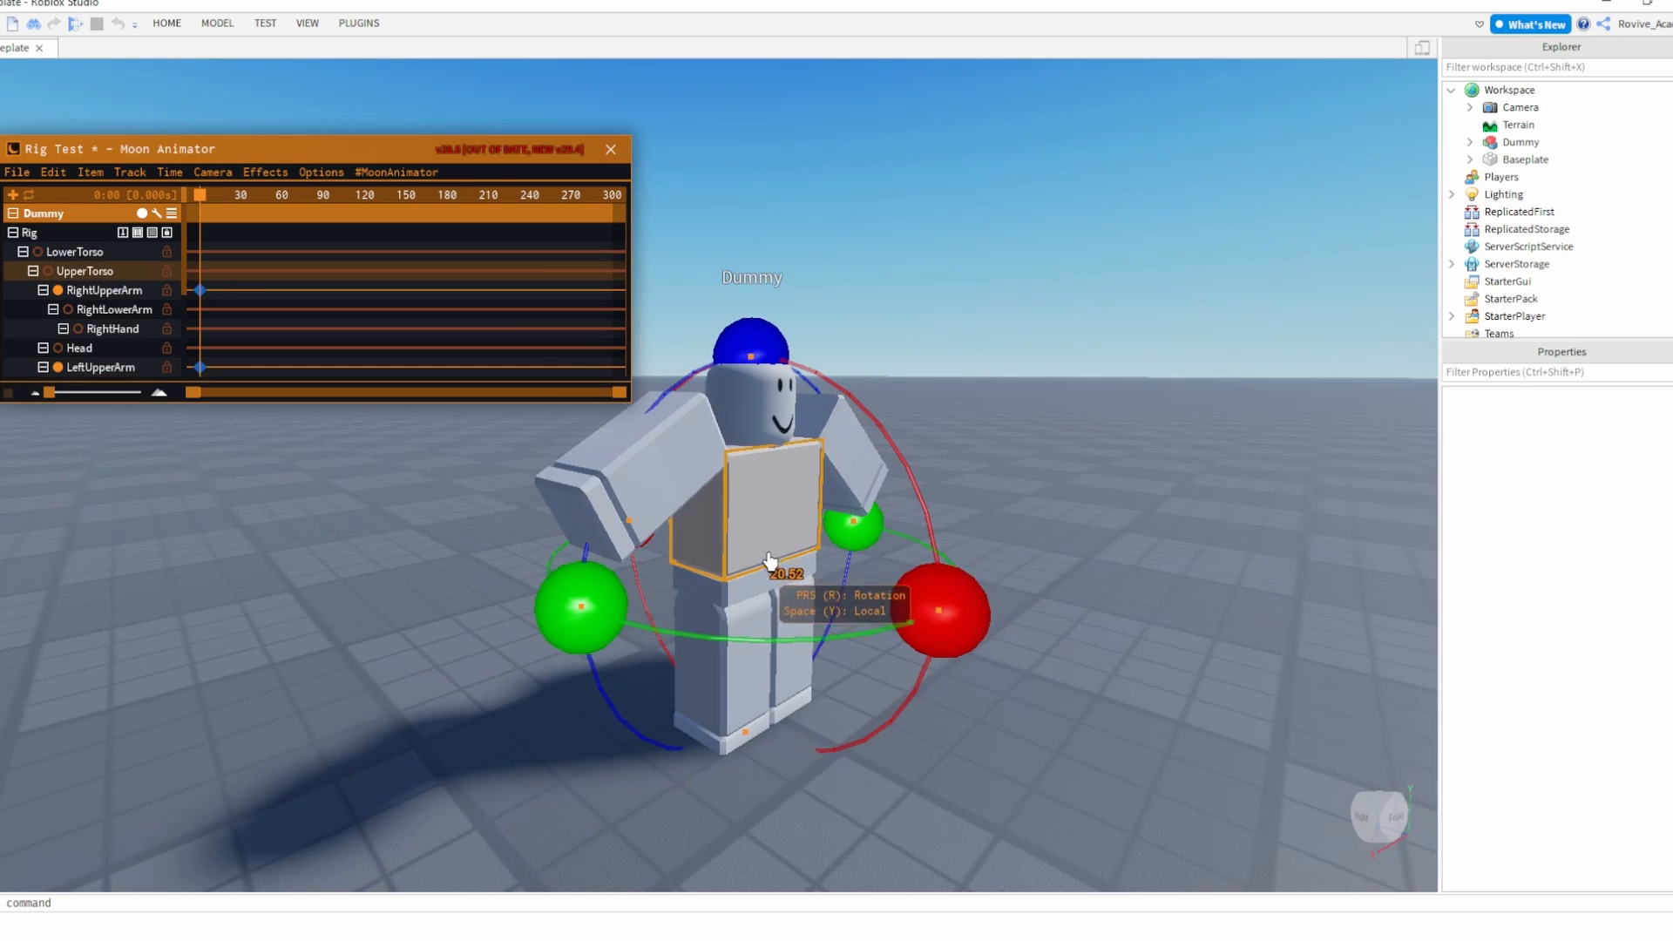
pyautogui.moveTo(941, 607); pyautogui.dragTo(939, 566)
# - Raise the dummy's left upper leg about 51° and bend its left lower leg back about 51°
pyautogui.click(789, 618)
pyautogui.moveTo(941, 629); pyautogui.dragTo(878, 444)
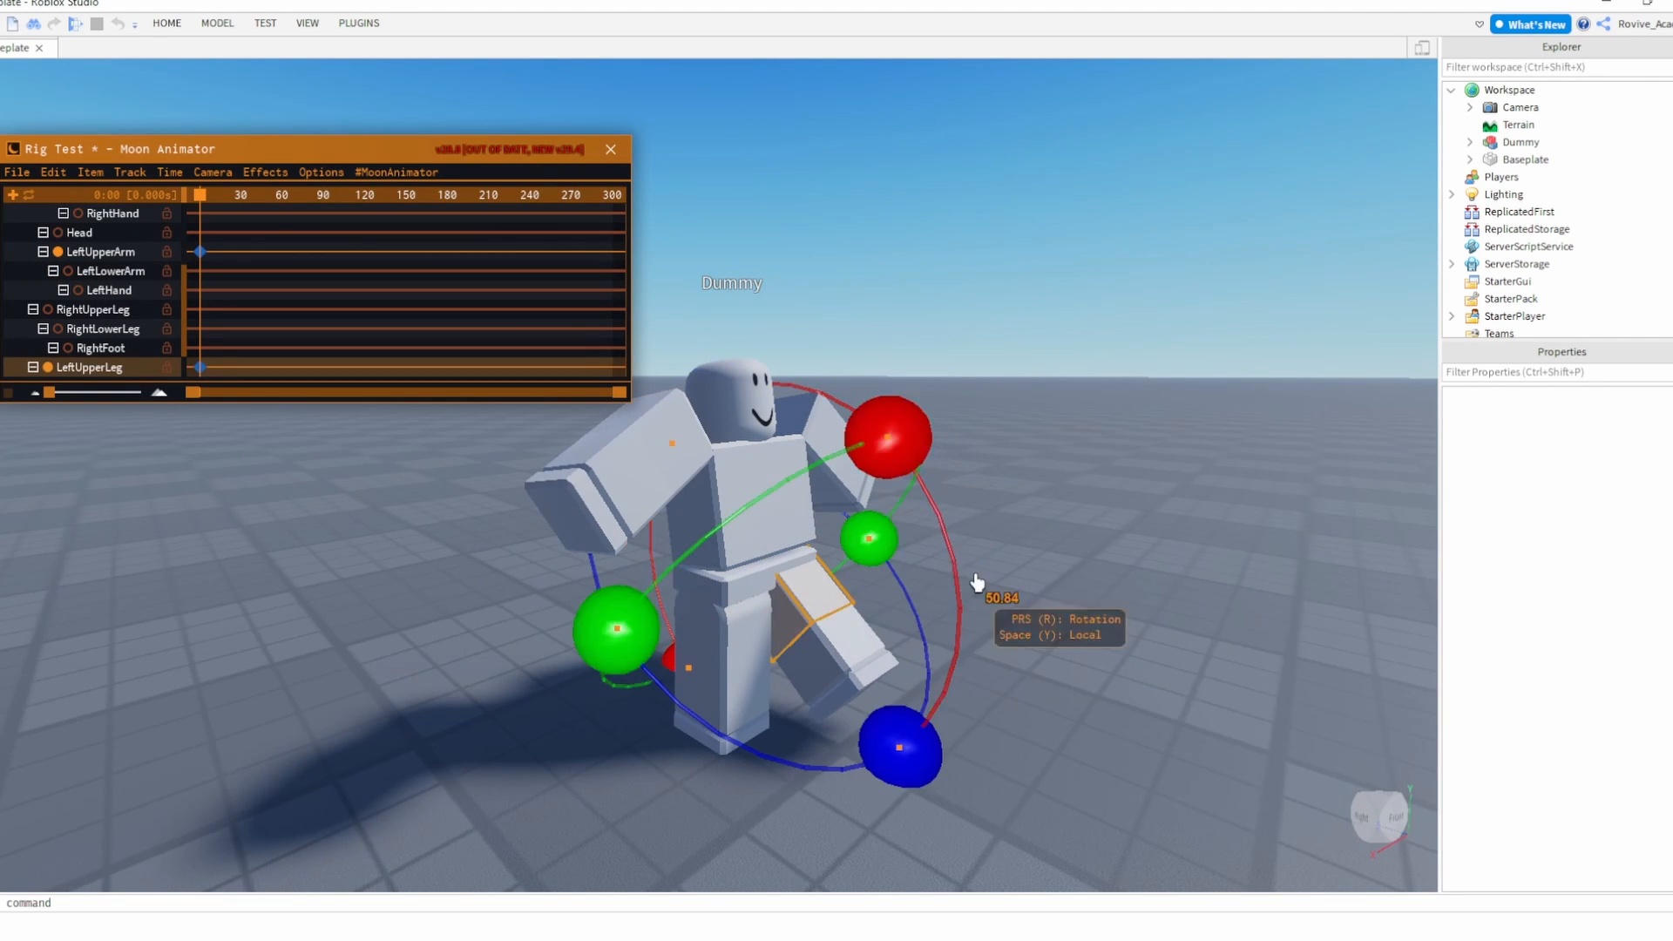
pyautogui.click(872, 649)
pyautogui.moveTo(939, 495); pyautogui.dragTo(970, 713)
pyautogui.click(889, 626)
pyautogui.click(747, 638)
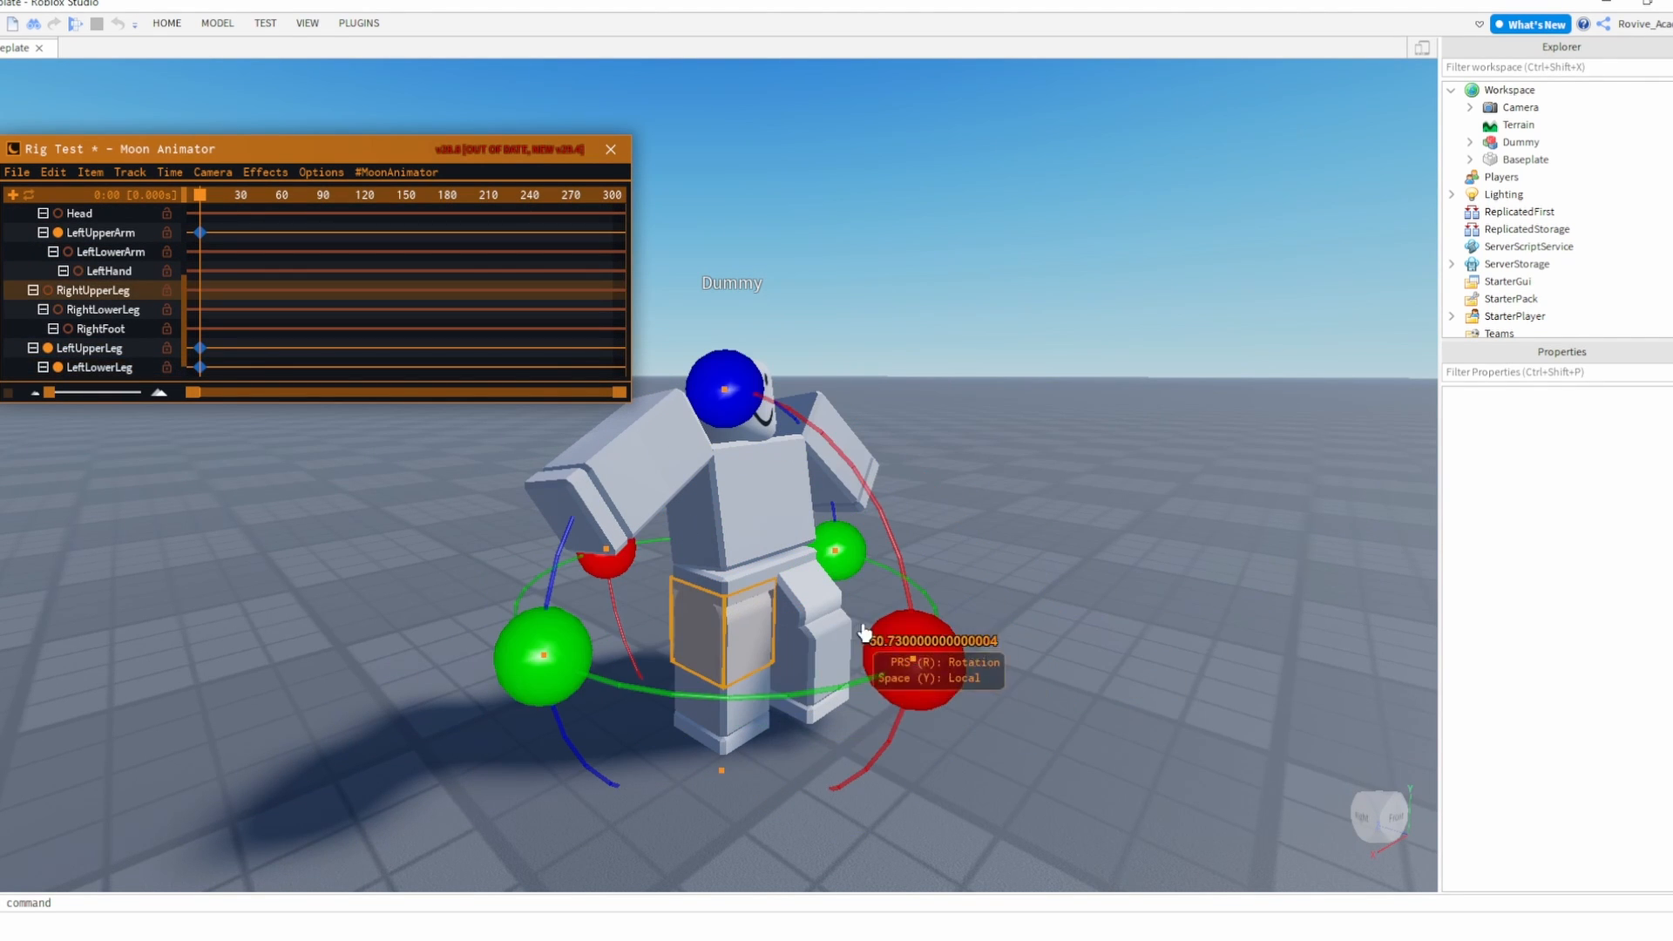
# - Tilt the dummy's head back about 35°
pyautogui.click(759, 406)
pyautogui.moveTo(923, 409); pyautogui.dragTo(862, 355)
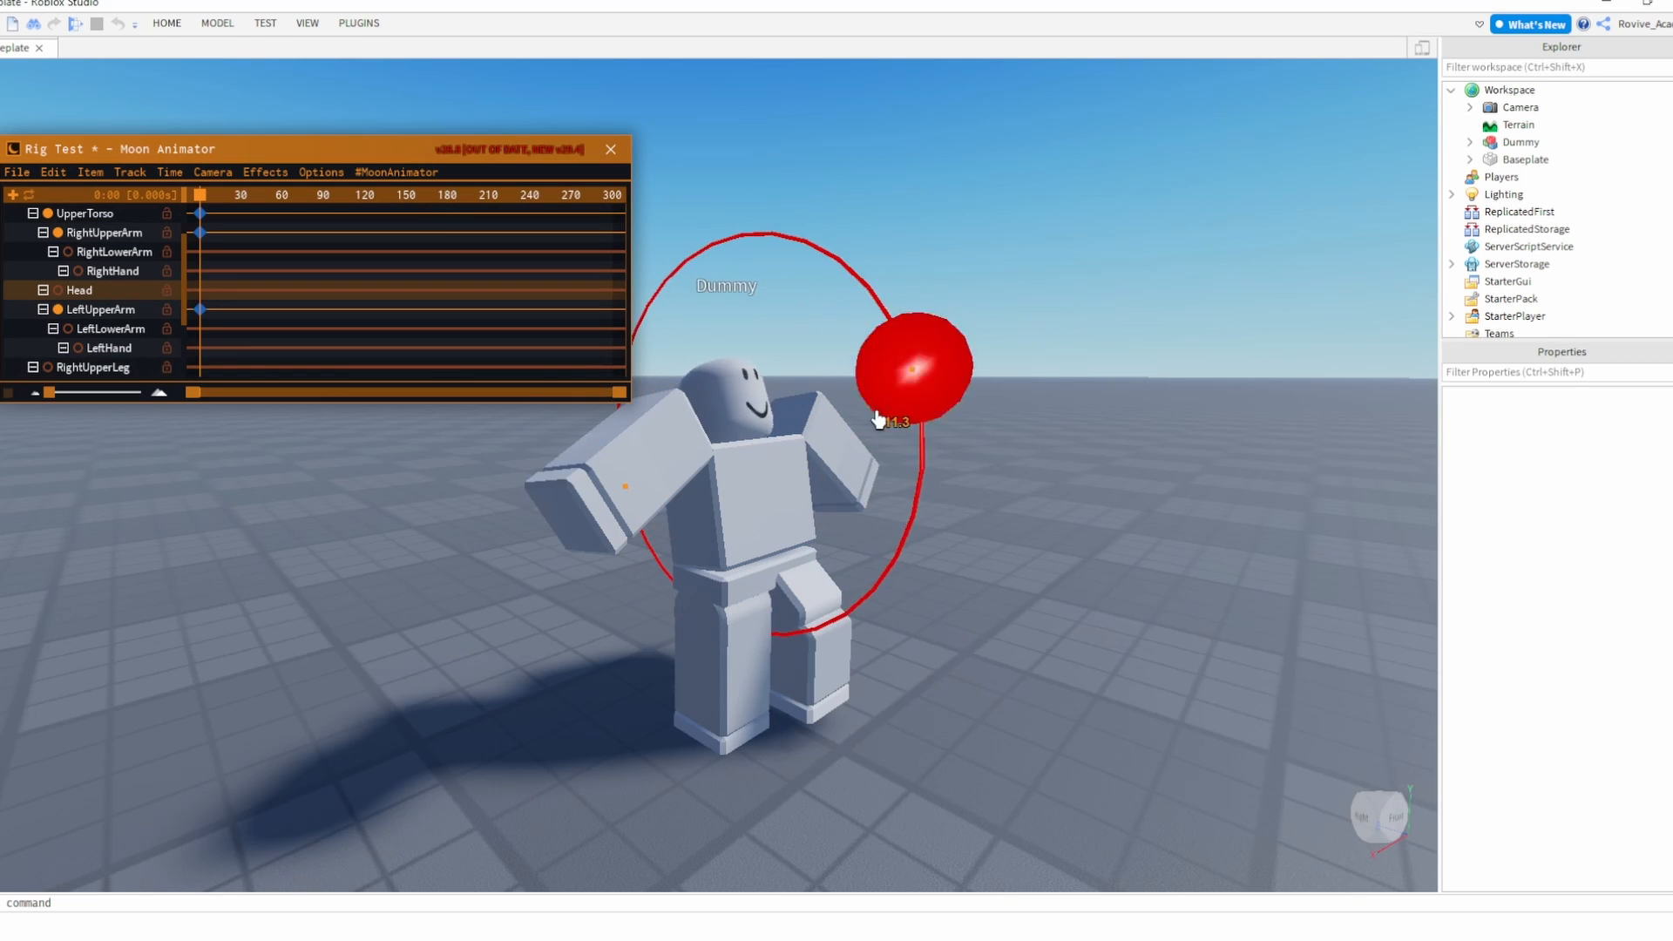
pyautogui.moveTo(878, 420); pyautogui.dragTo(898, 397)
# - Lean the dummy's upper torso further backward and close the Rig Test animation in Moon Animator
pyautogui.click(760, 493)
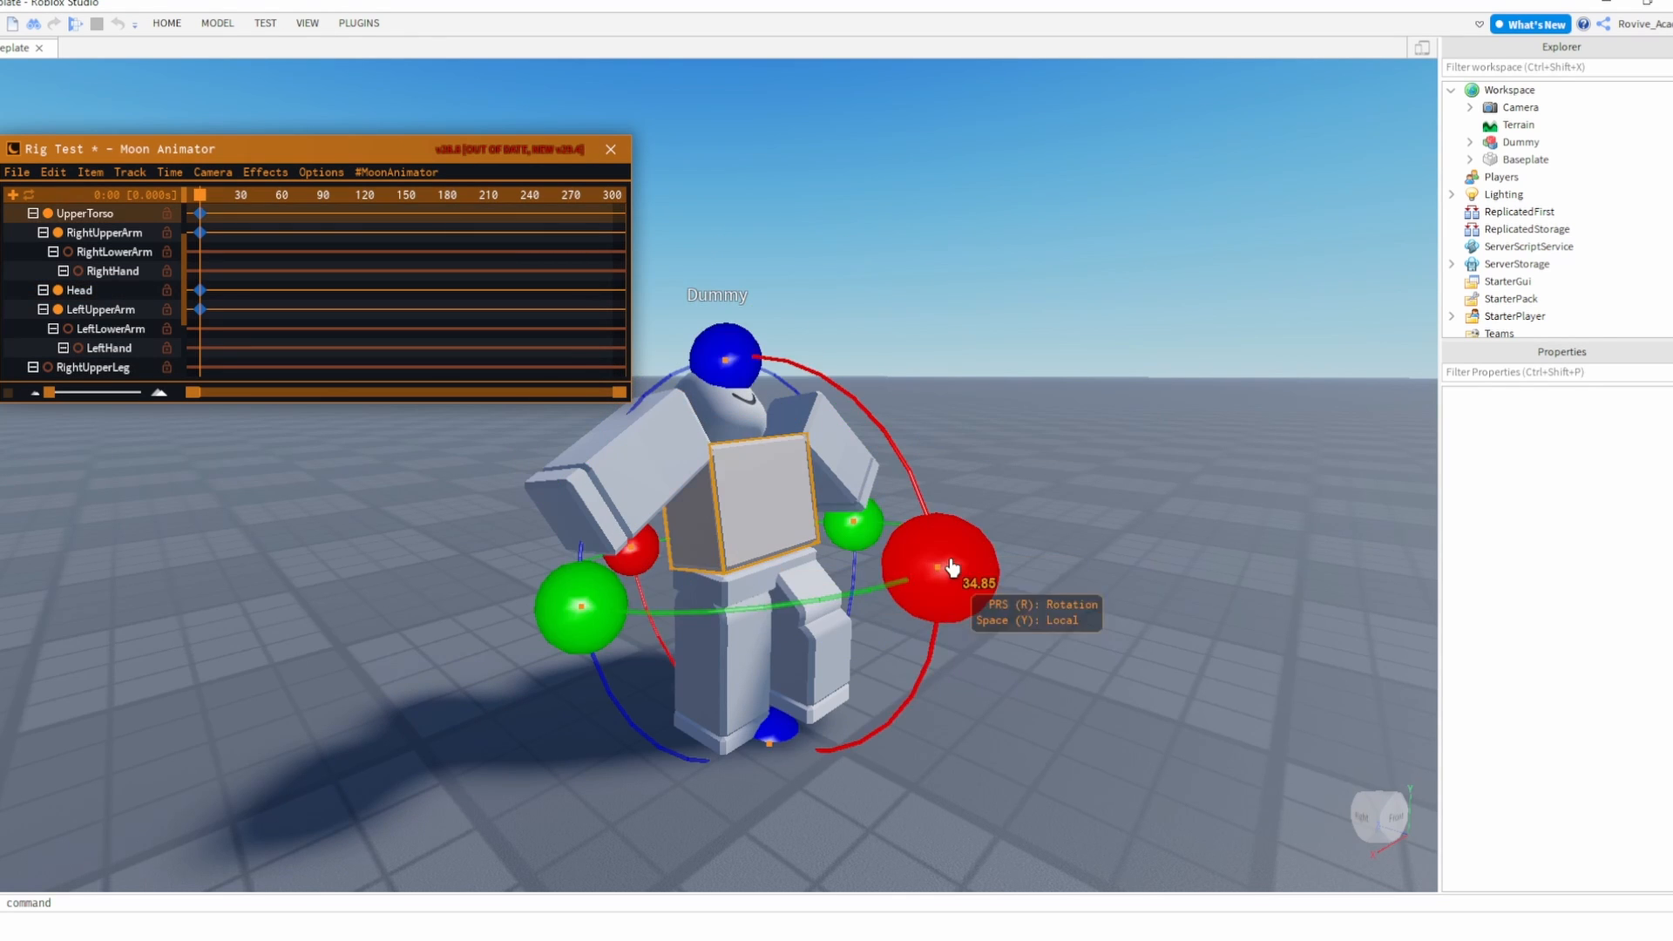
pyautogui.moveTo(949, 570); pyautogui.dragTo(899, 463)
pyautogui.click(978, 571)
pyautogui.click(769, 479)
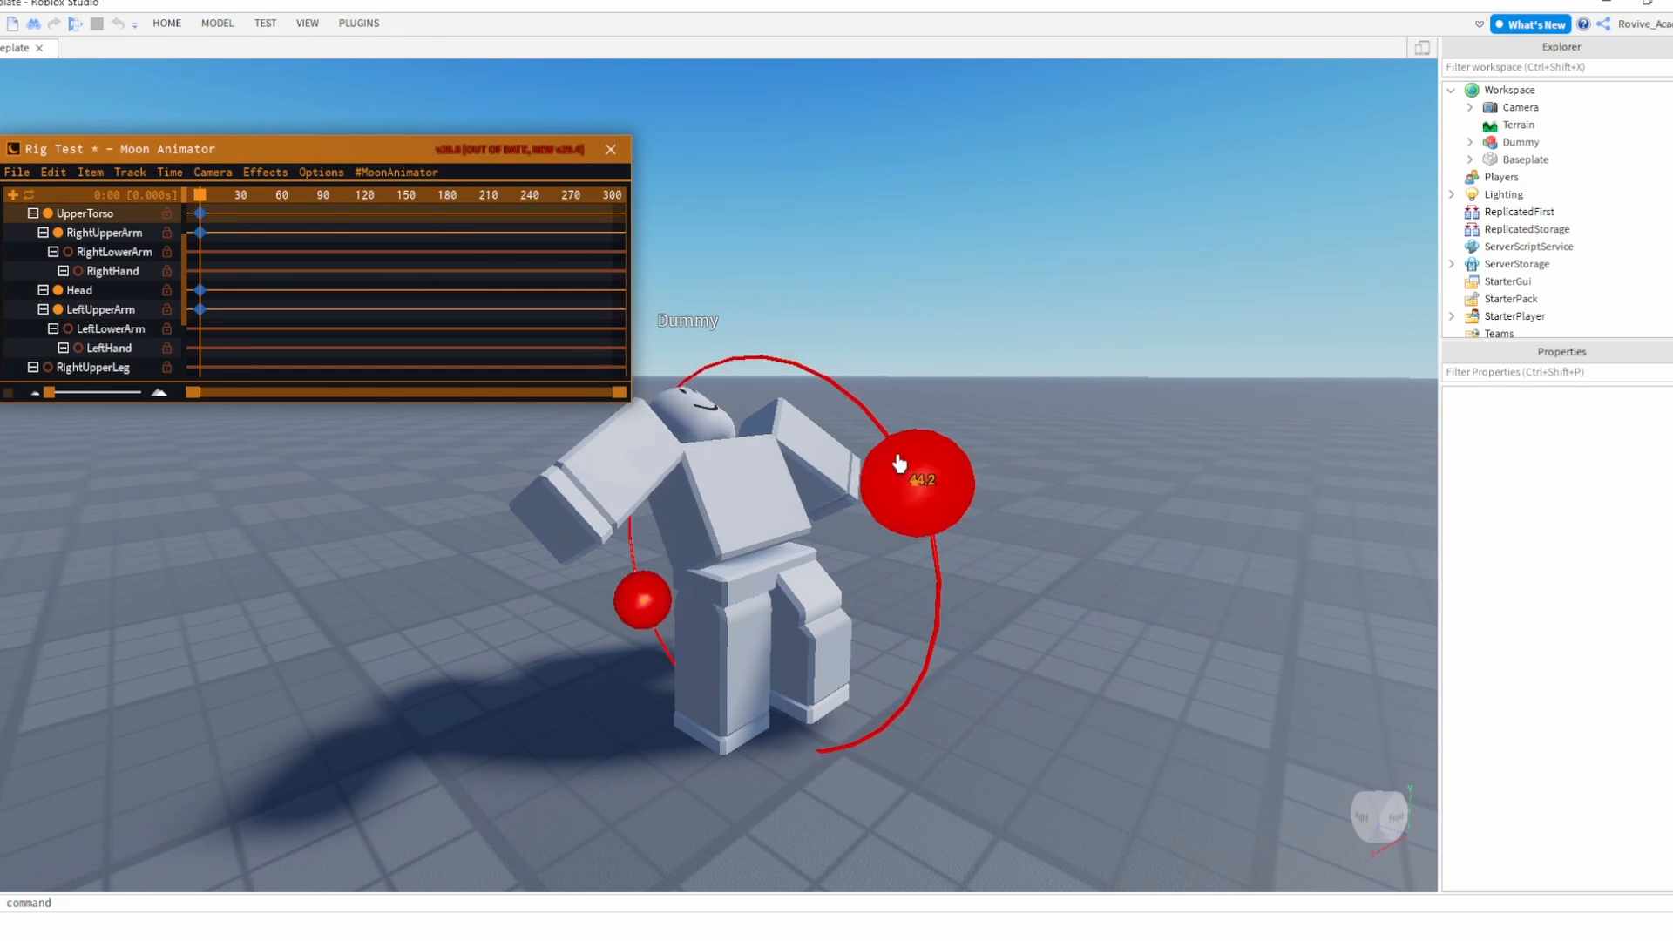
pyautogui.click(615, 149)
pyautogui.click(624, 216)
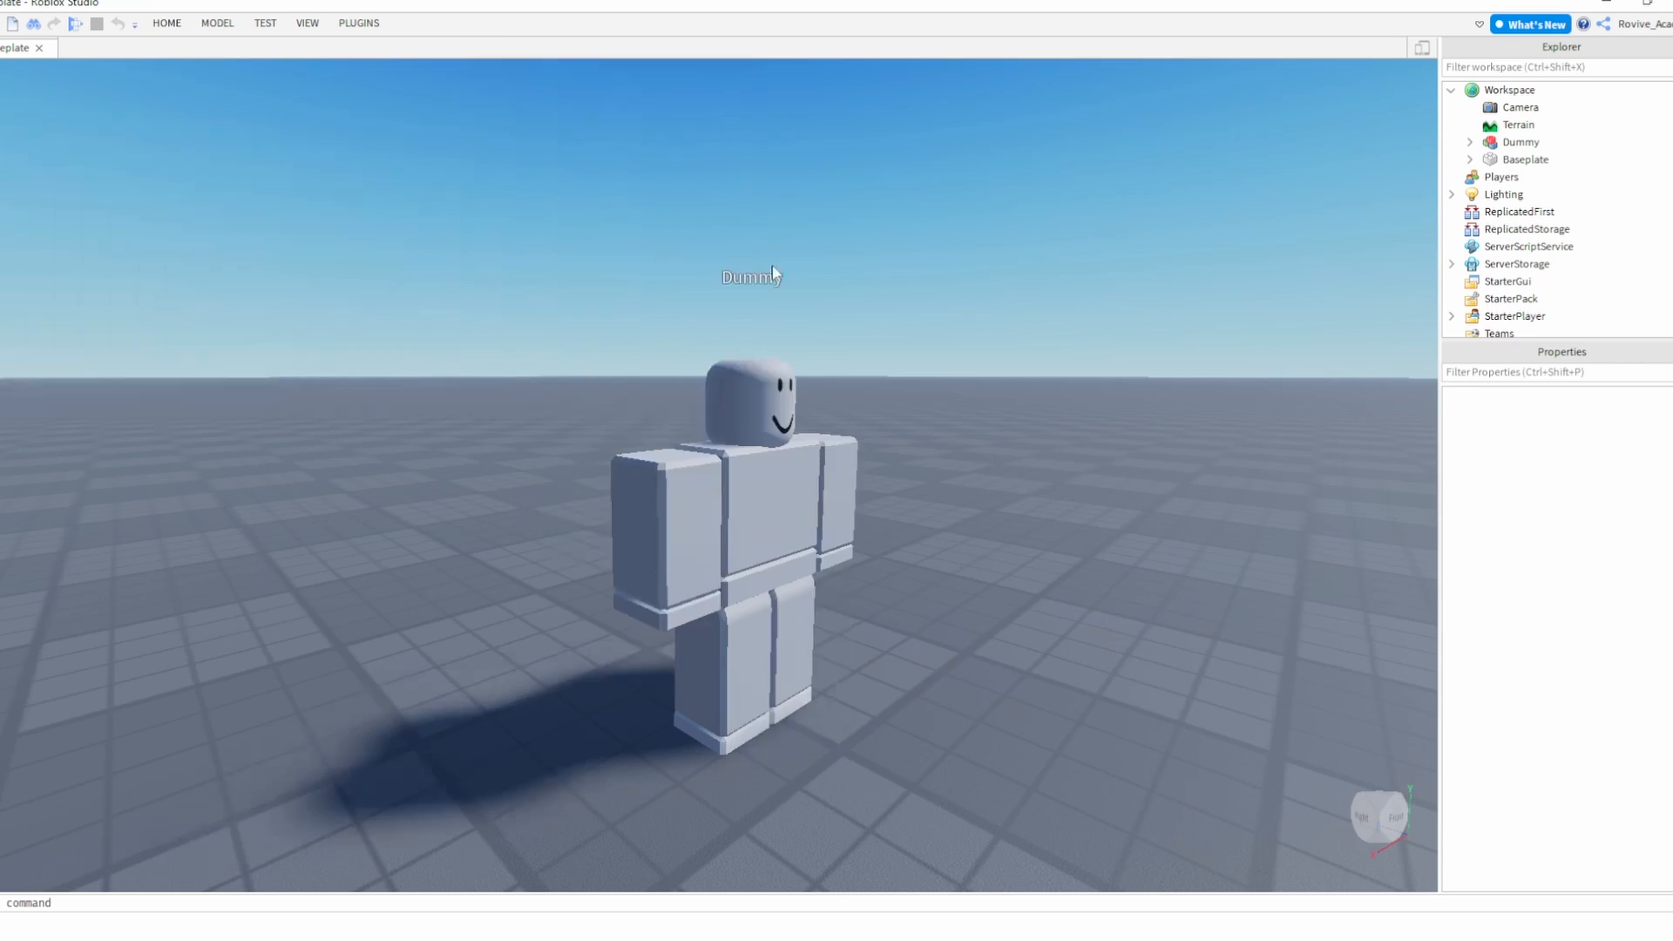
# - Duplicate the dummy and move the copy away from the original
pyautogui.click(678, 486)
pyautogui.press('a')
pyautogui.hotkey('ctrl', 'd')
pyautogui.moveTo(796, 448); pyautogui.dragTo(703, 556)
pyautogui.press('a')
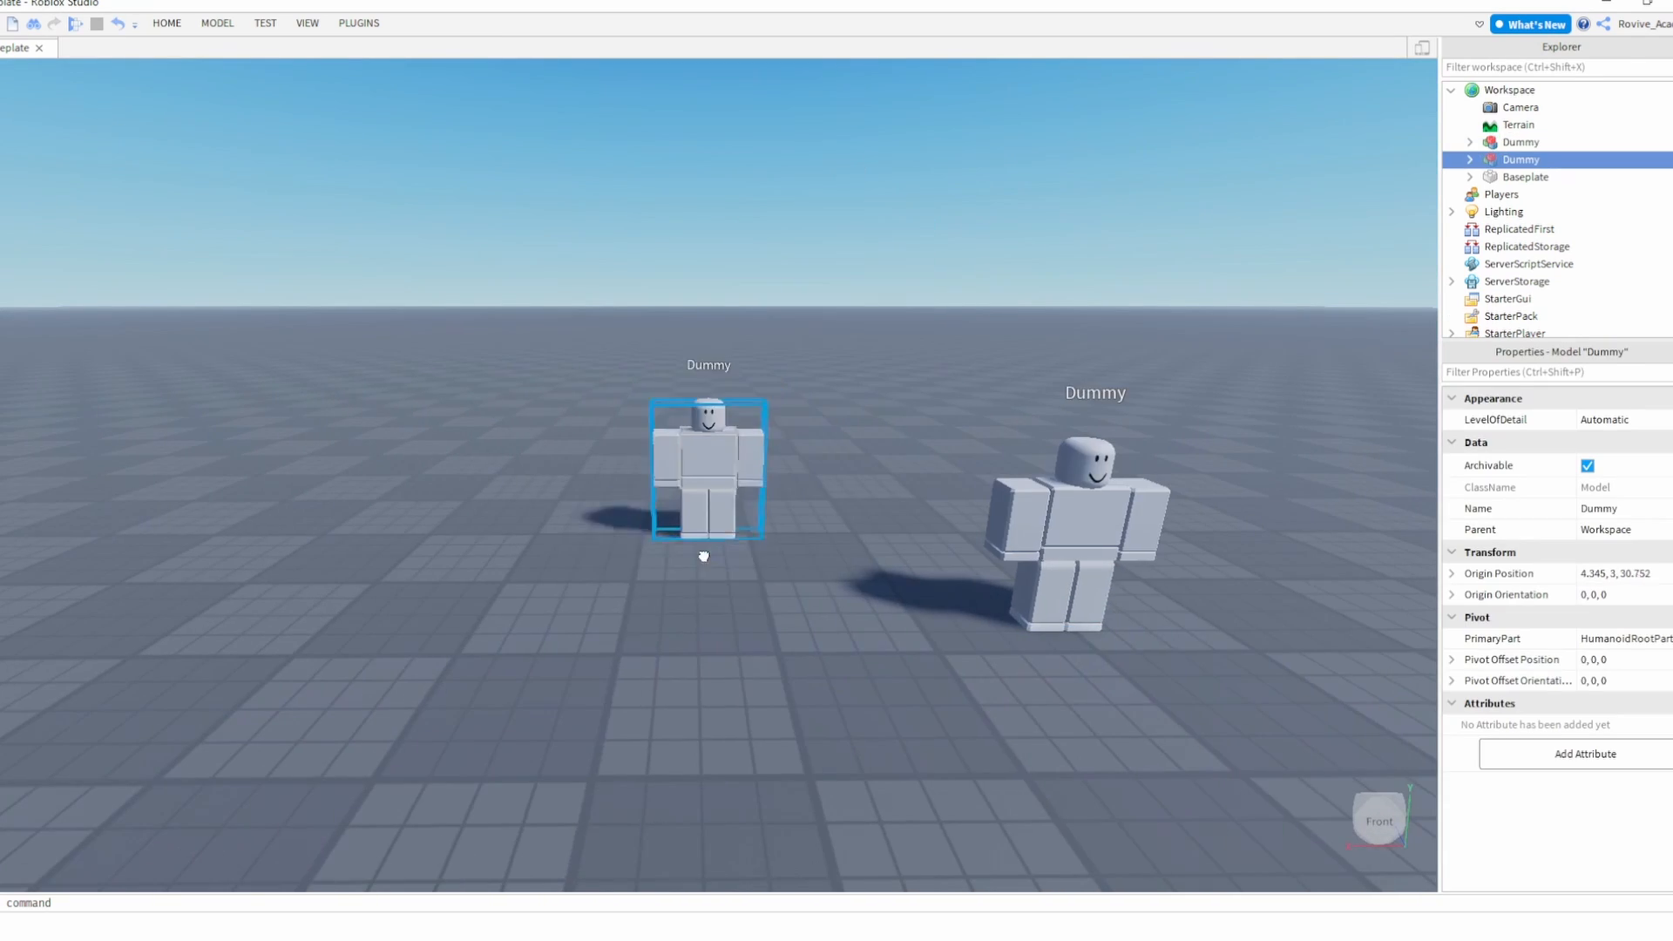
pyautogui.press('w')
# - Reposition the duplicate so the two dummies stand side by side
pyautogui.moveTo(711, 624); pyautogui.dragTo(744, 571, button='right')
pyautogui.press('s')
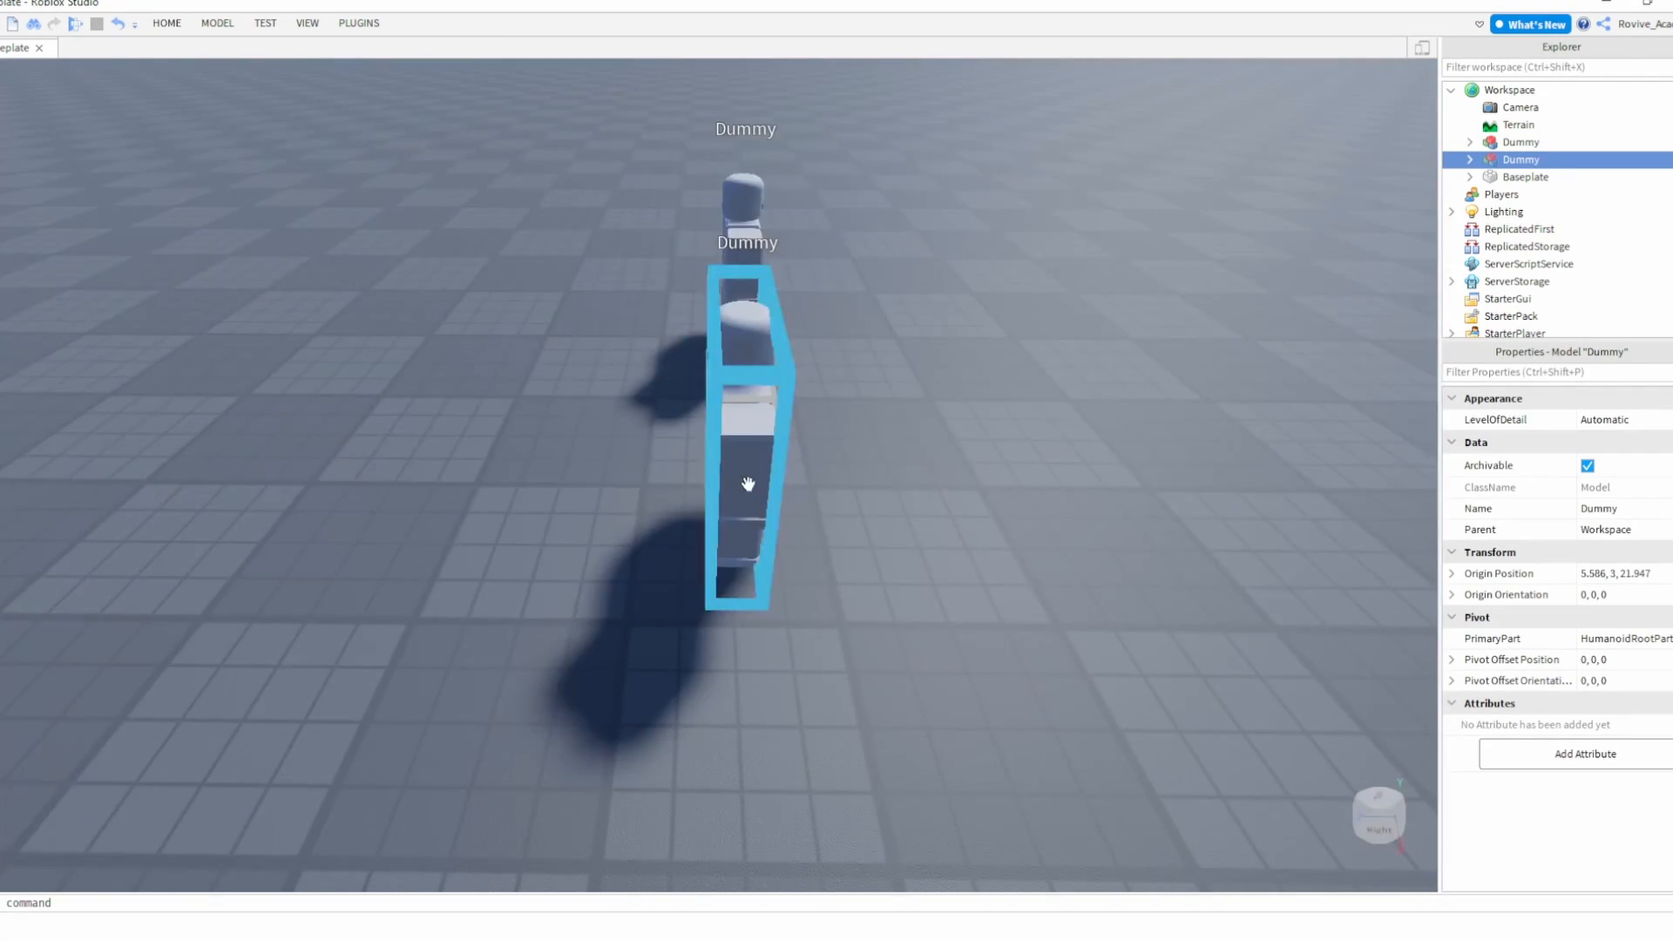
pyautogui.moveTo(746, 481); pyautogui.dragTo(767, 537)
pyautogui.press('d')
pyautogui.moveTo(767, 536); pyautogui.dragTo(769, 539, button='right')
pyautogui.press('s')
pyautogui.click(823, 537)
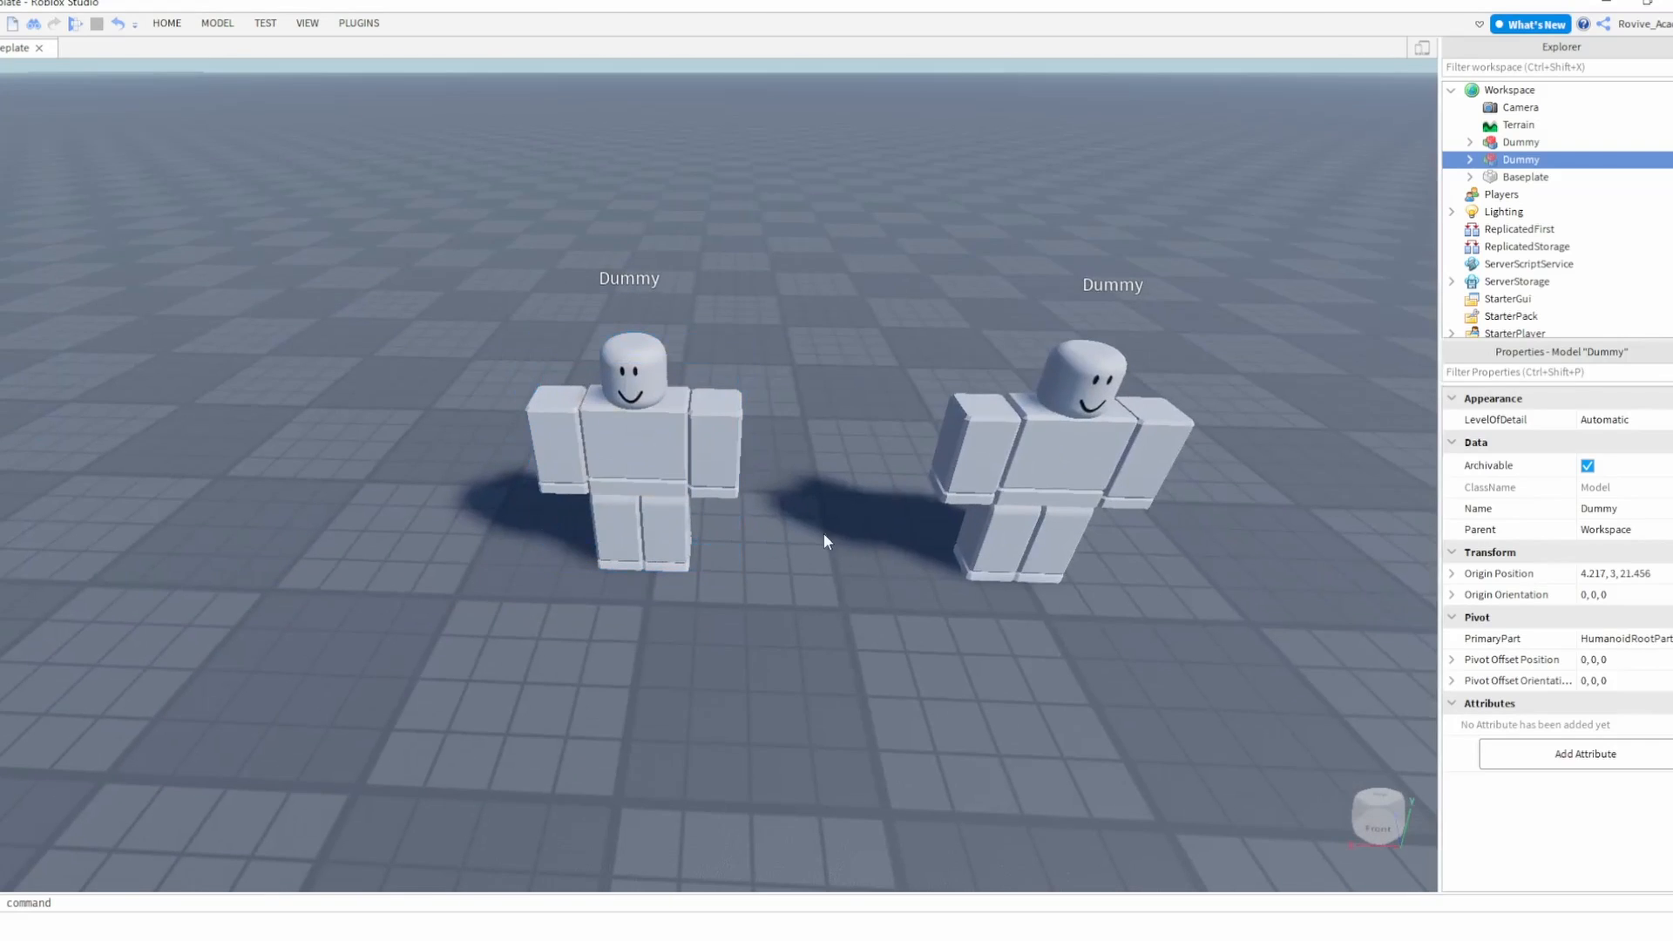
pyautogui.moveTo(974, 564)
pyautogui.mouseDown()
pyautogui.moveTo(981, 543)
pyautogui.moveTo(974, 587)
pyautogui.mouseUp()
pyautogui.click(829, 608)
pyautogui.moveTo(829, 608); pyautogui.dragTo(829, 603, button='right')
# - Rename the duplicate Dummy1 and the original Dummy2, keeping the original in its place beside the copy
pyautogui.click(641, 597)
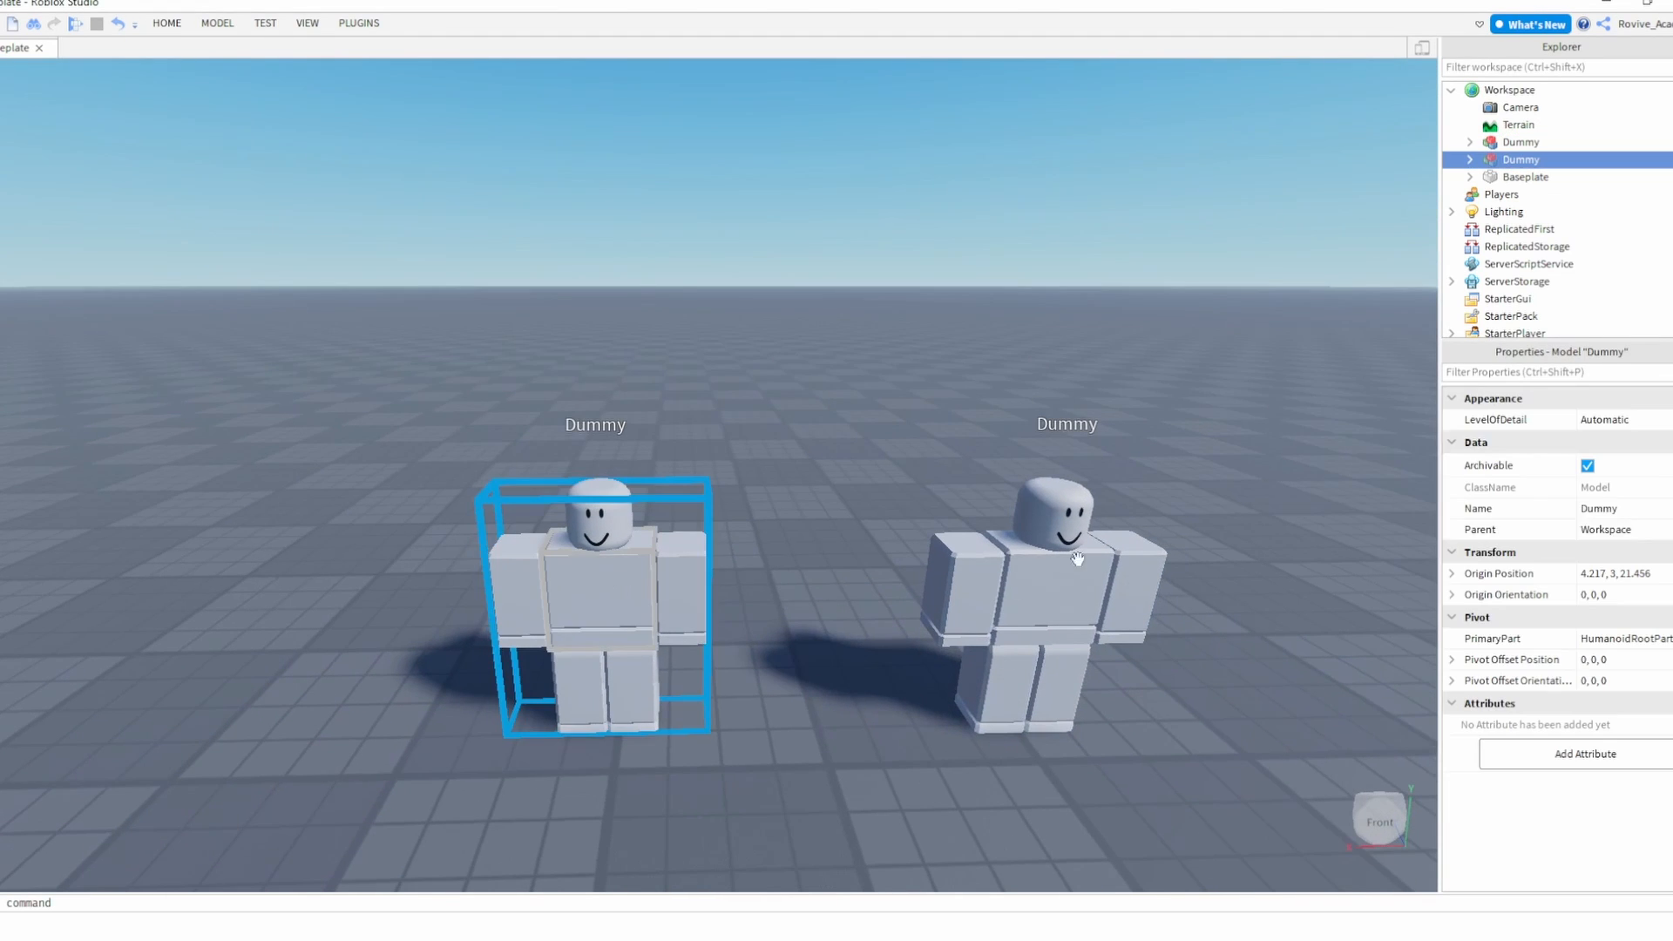
pyautogui.click(1220, 523)
pyautogui.moveTo(1063, 583); pyautogui.dragTo(1081, 556)
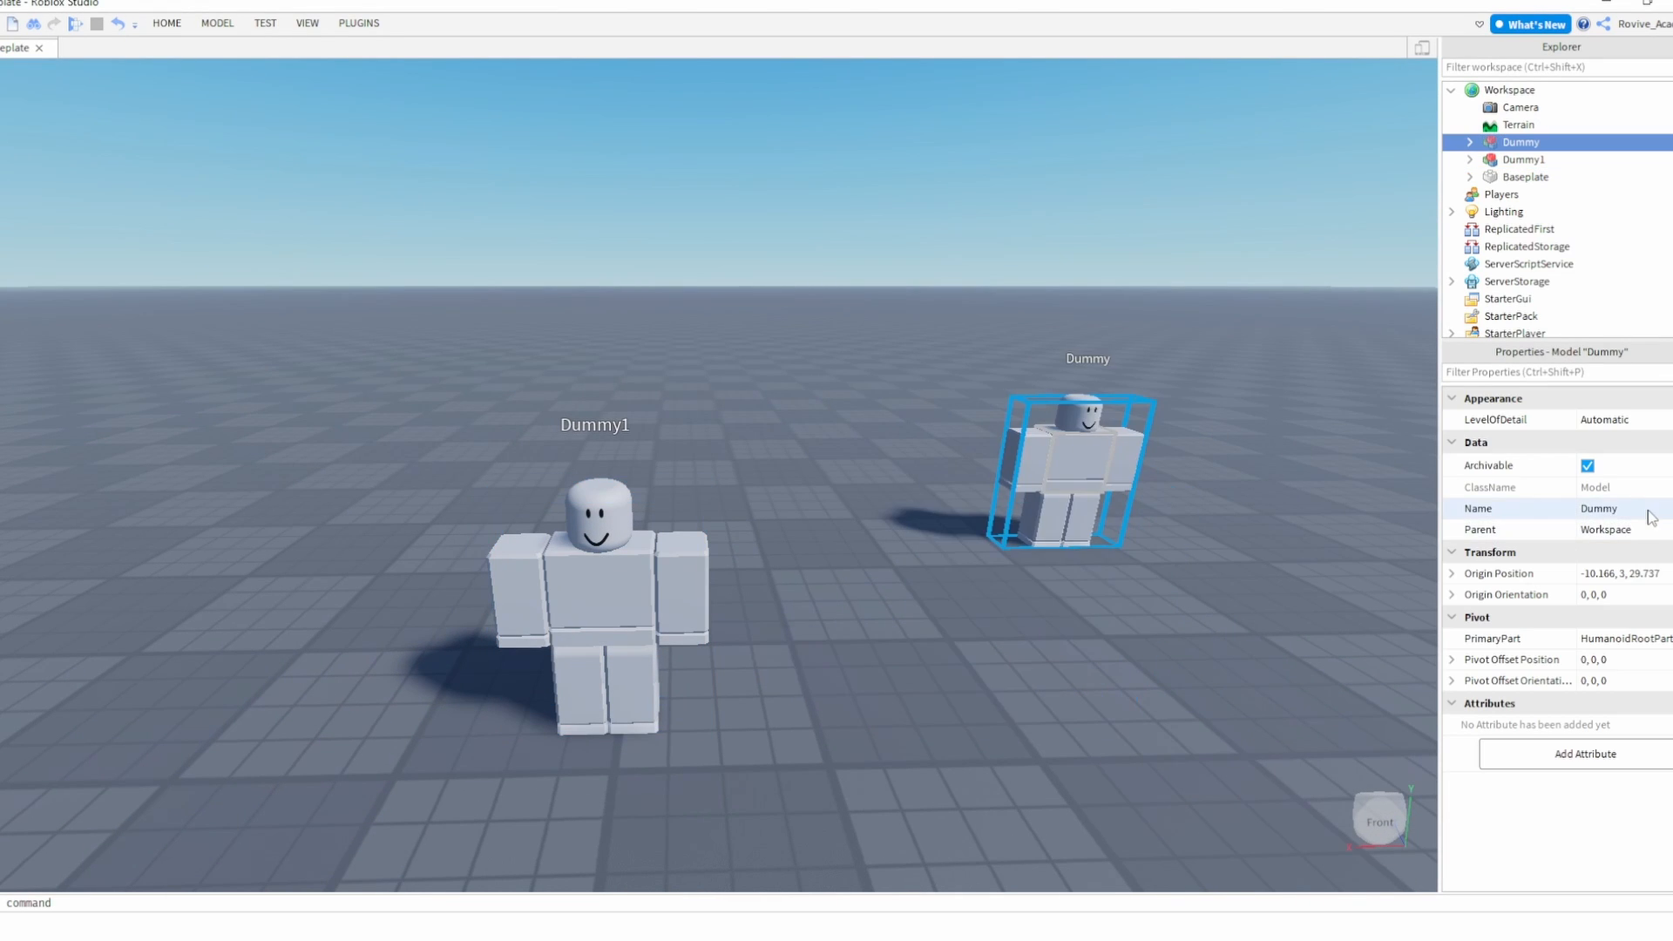
pyautogui.hotkey('ctrl', 'z')
pyautogui.click(1649, 512)
pyautogui.write('2')
pyautogui.click(1102, 432)
pyautogui.moveTo(1098, 425); pyautogui.dragTo(1096, 420, button='right')
pyautogui.press('s')
pyautogui.press('d')
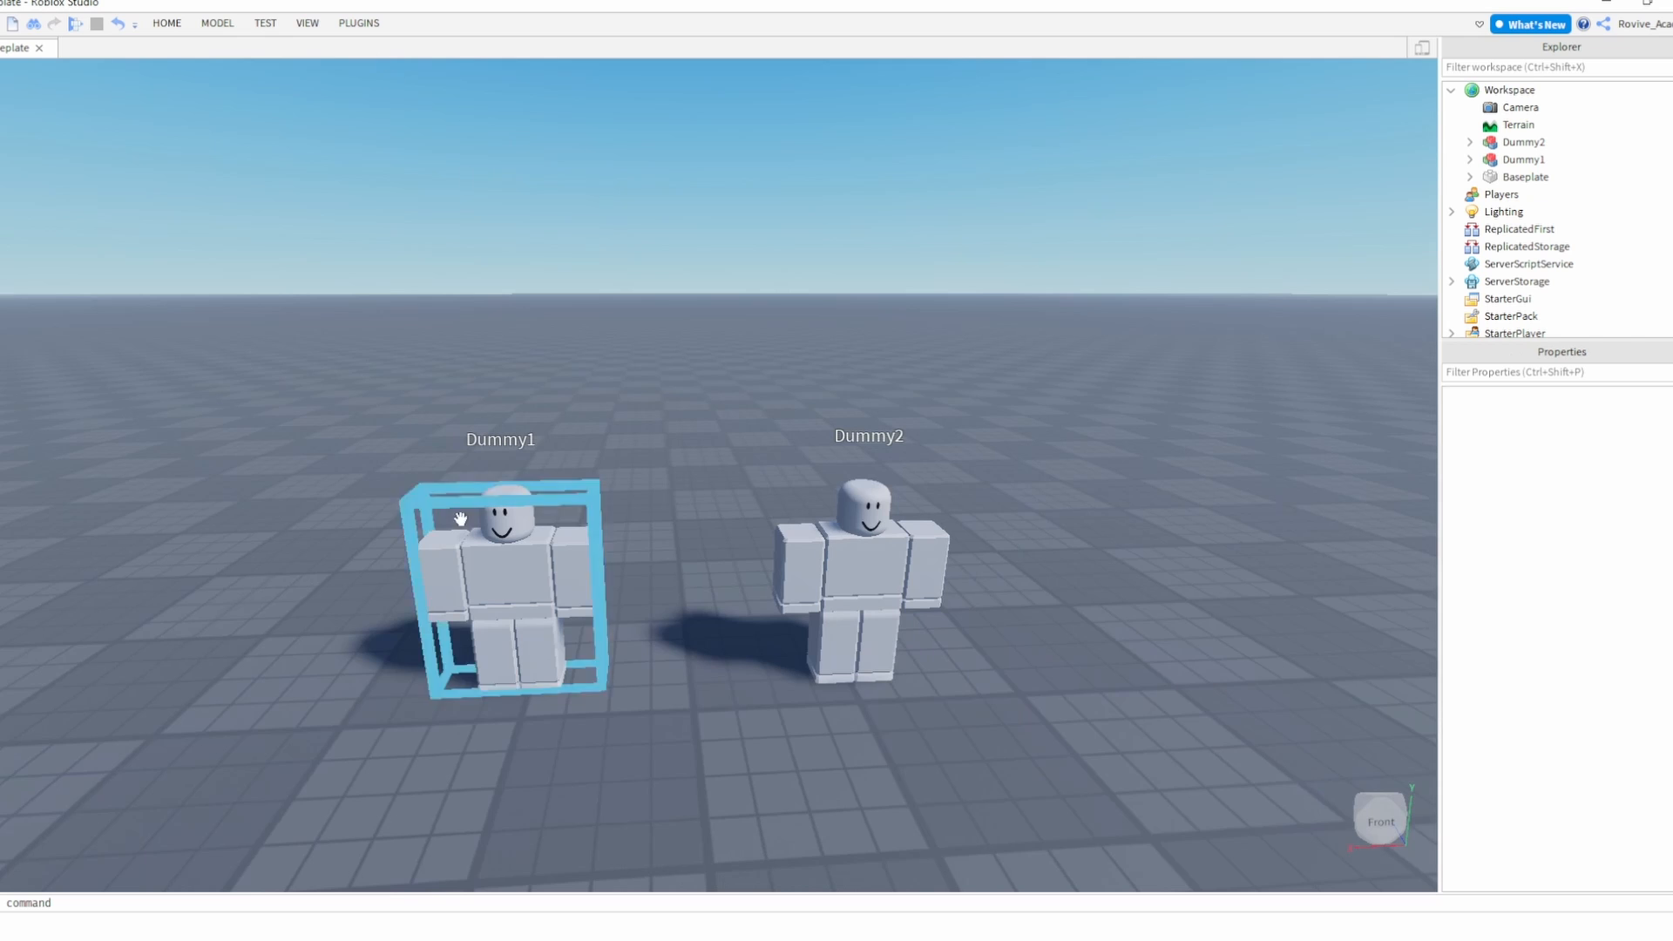
# - Select Dummy1 and display its joints with RigEdit Lite
pyautogui.click(460, 519)
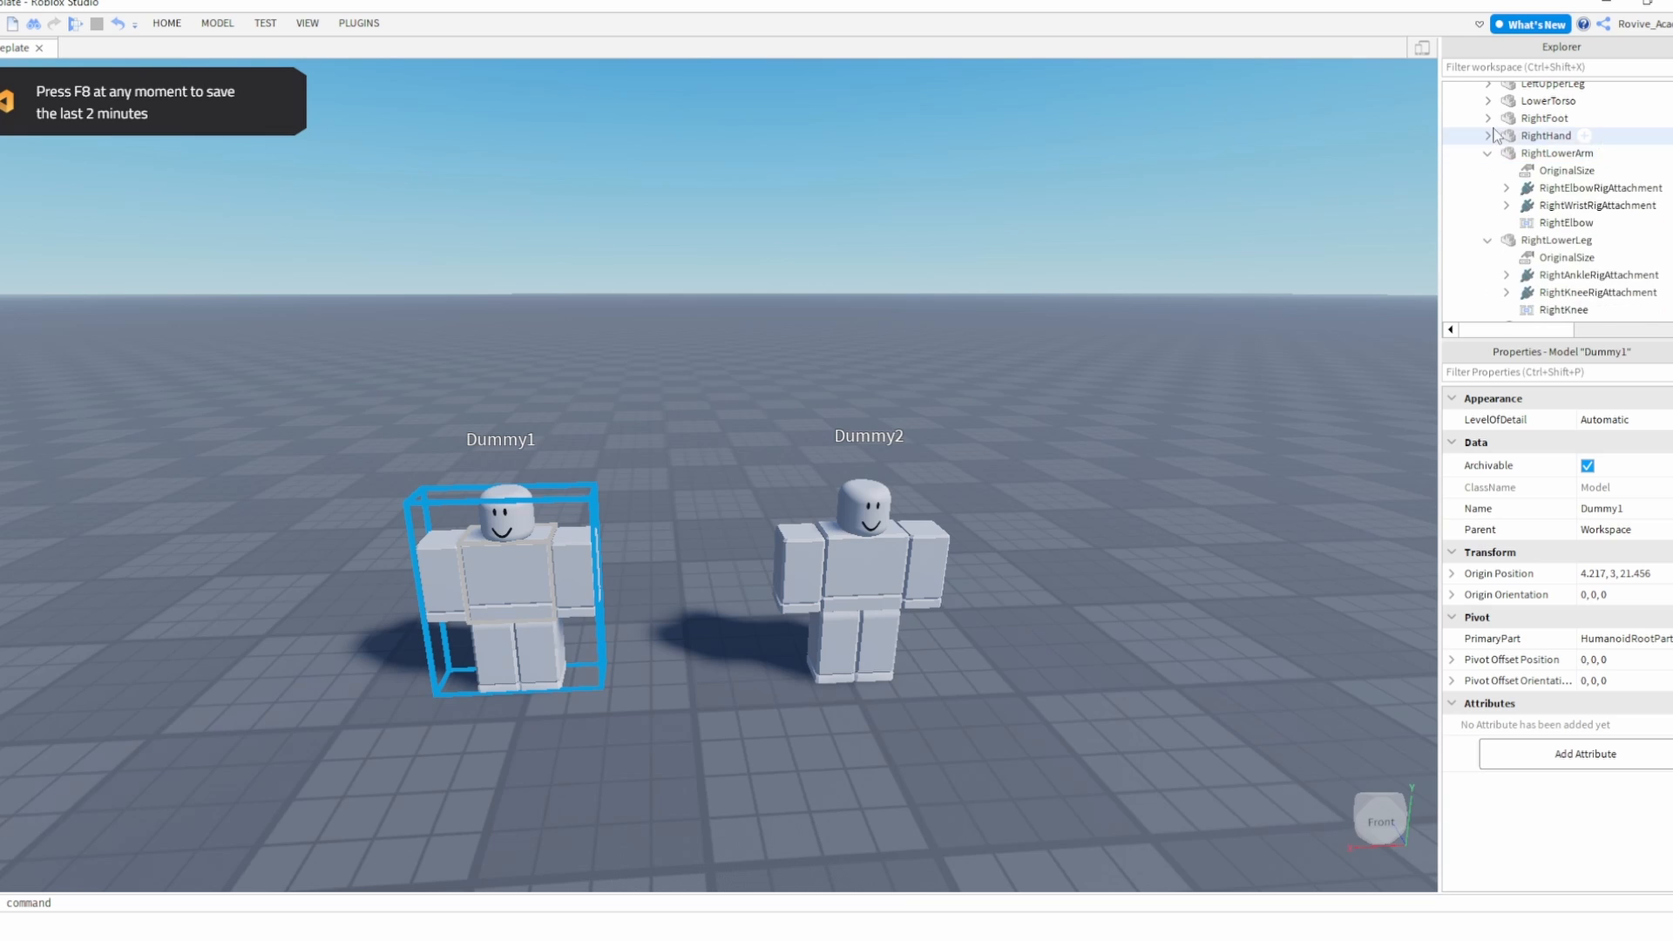
pyautogui.click(538, 441)
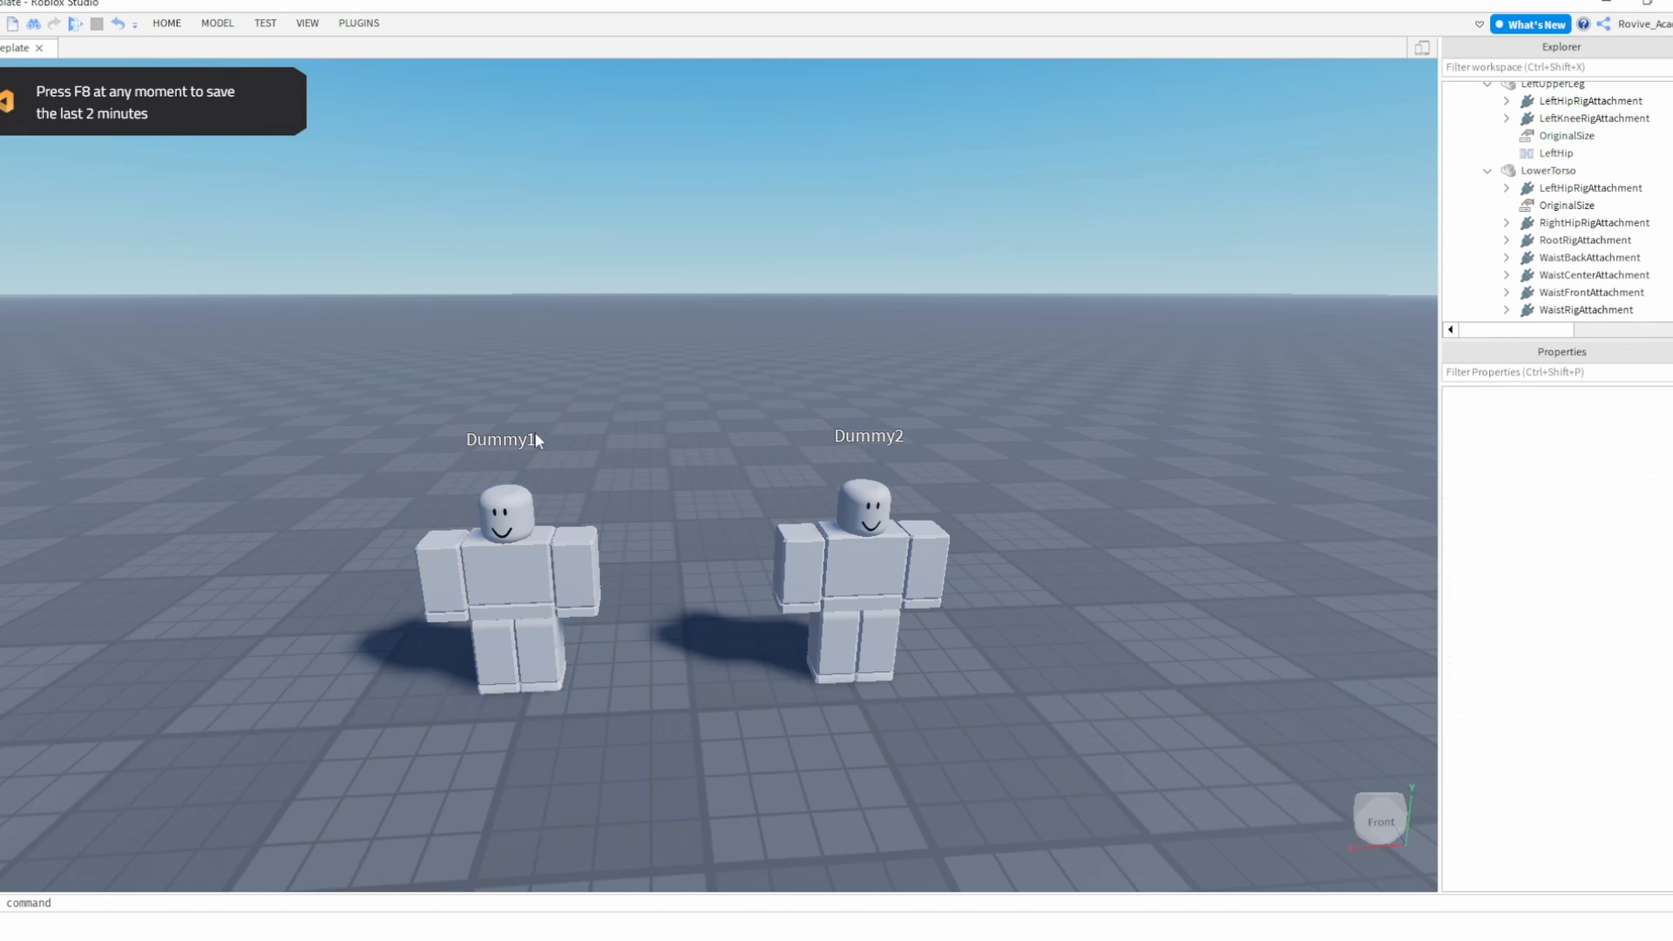
pyautogui.click(515, 540)
pyautogui.click(358, 24)
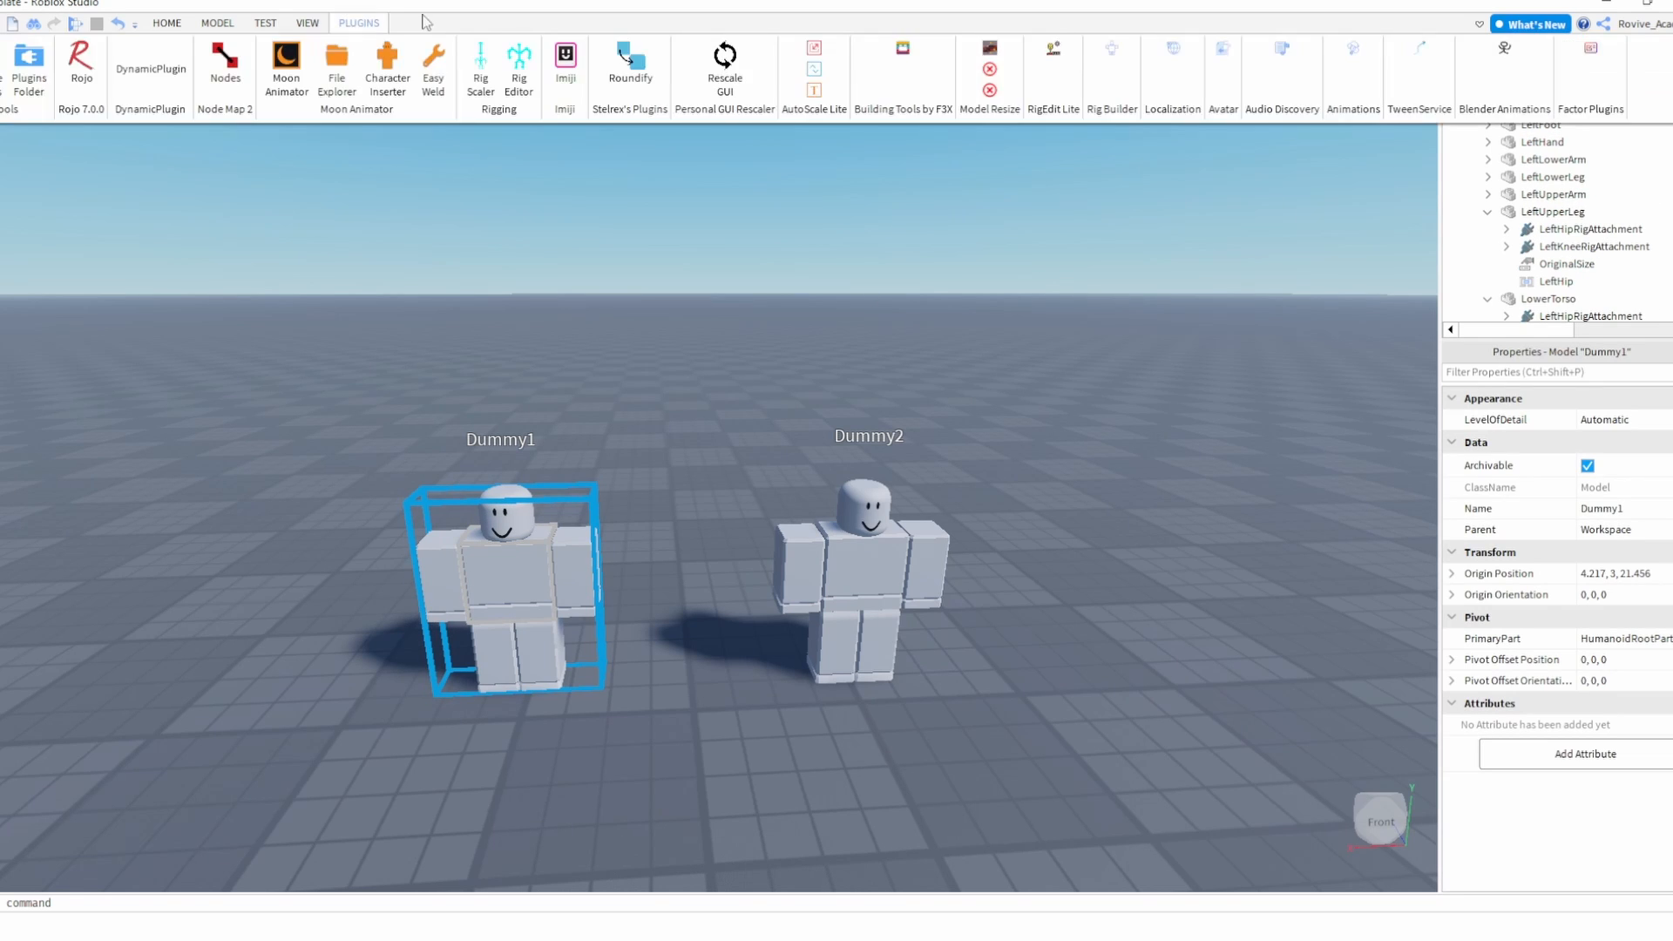
pyautogui.click(1055, 54)
# - Delete Dummy1's neck joint and the shoulder, elbow and wrist joints of both arms
pyautogui.click(576, 573)
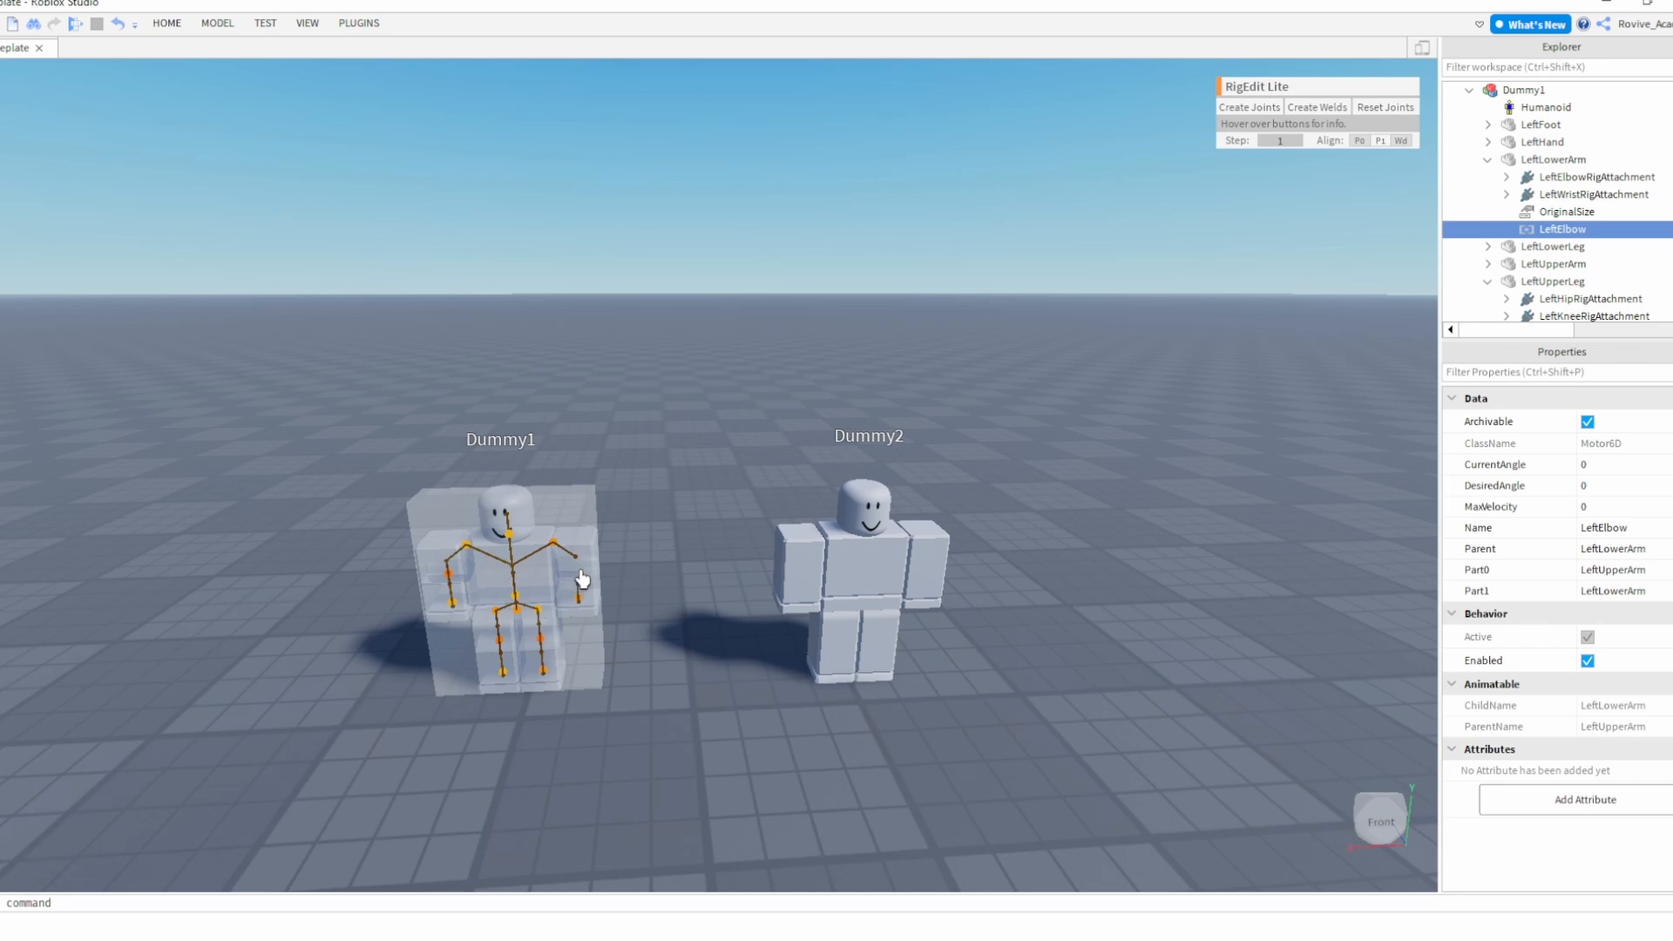
pyautogui.click(502, 552)
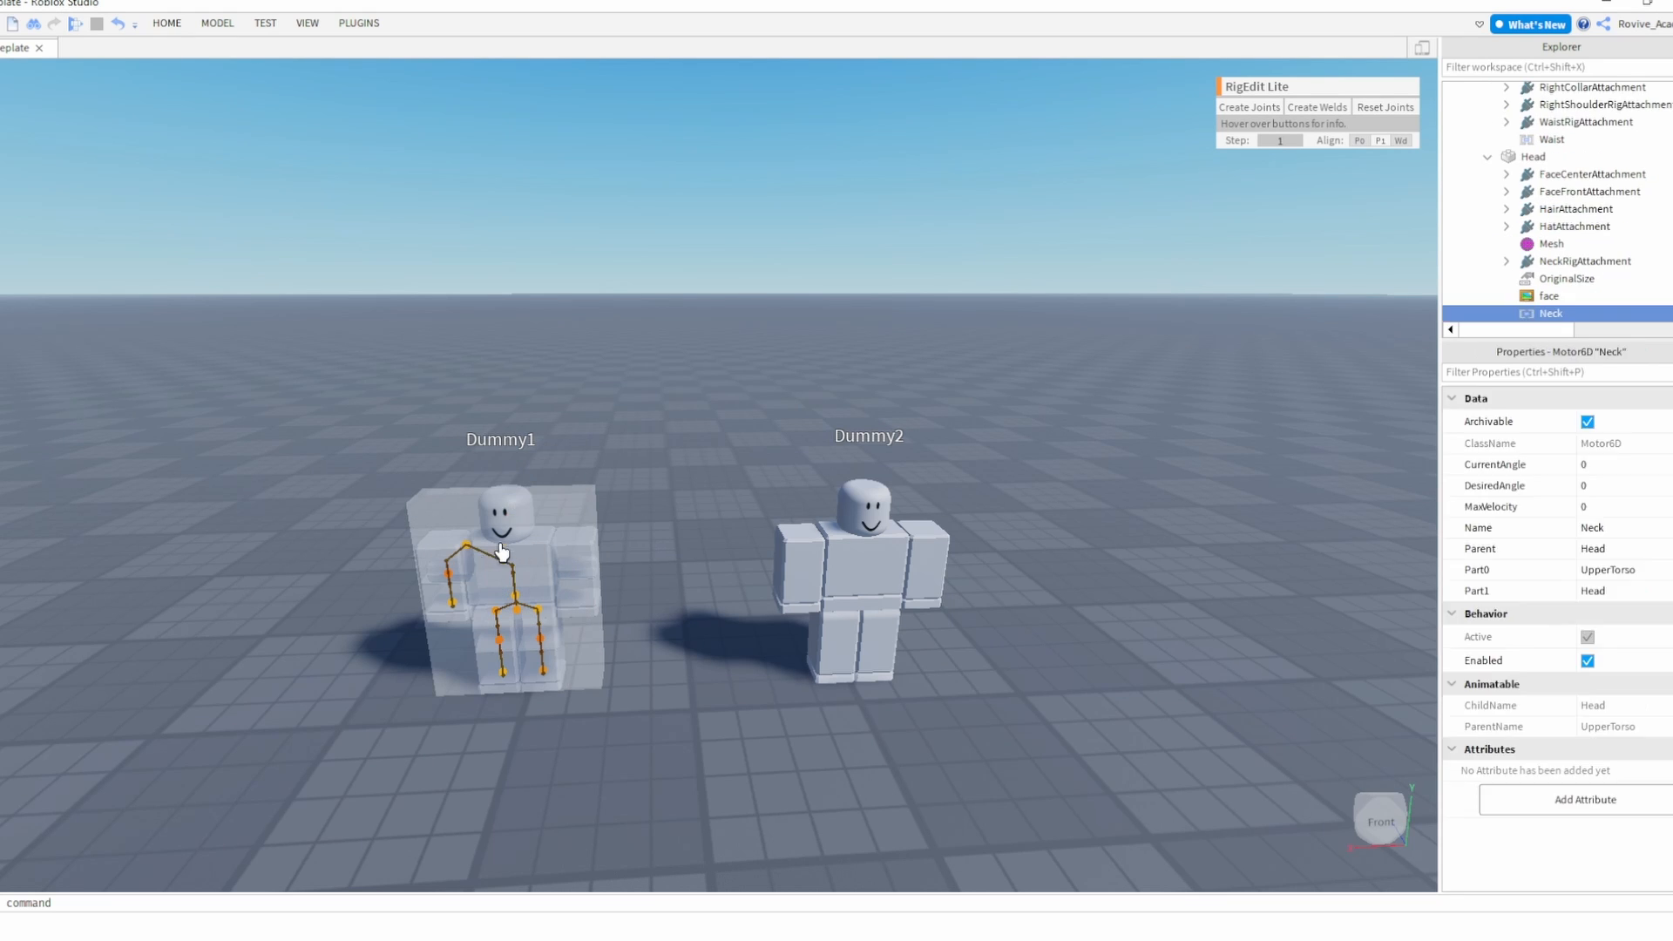
pyautogui.press('Delete')
pyautogui.click(468, 549)
pyautogui.press('Delete')
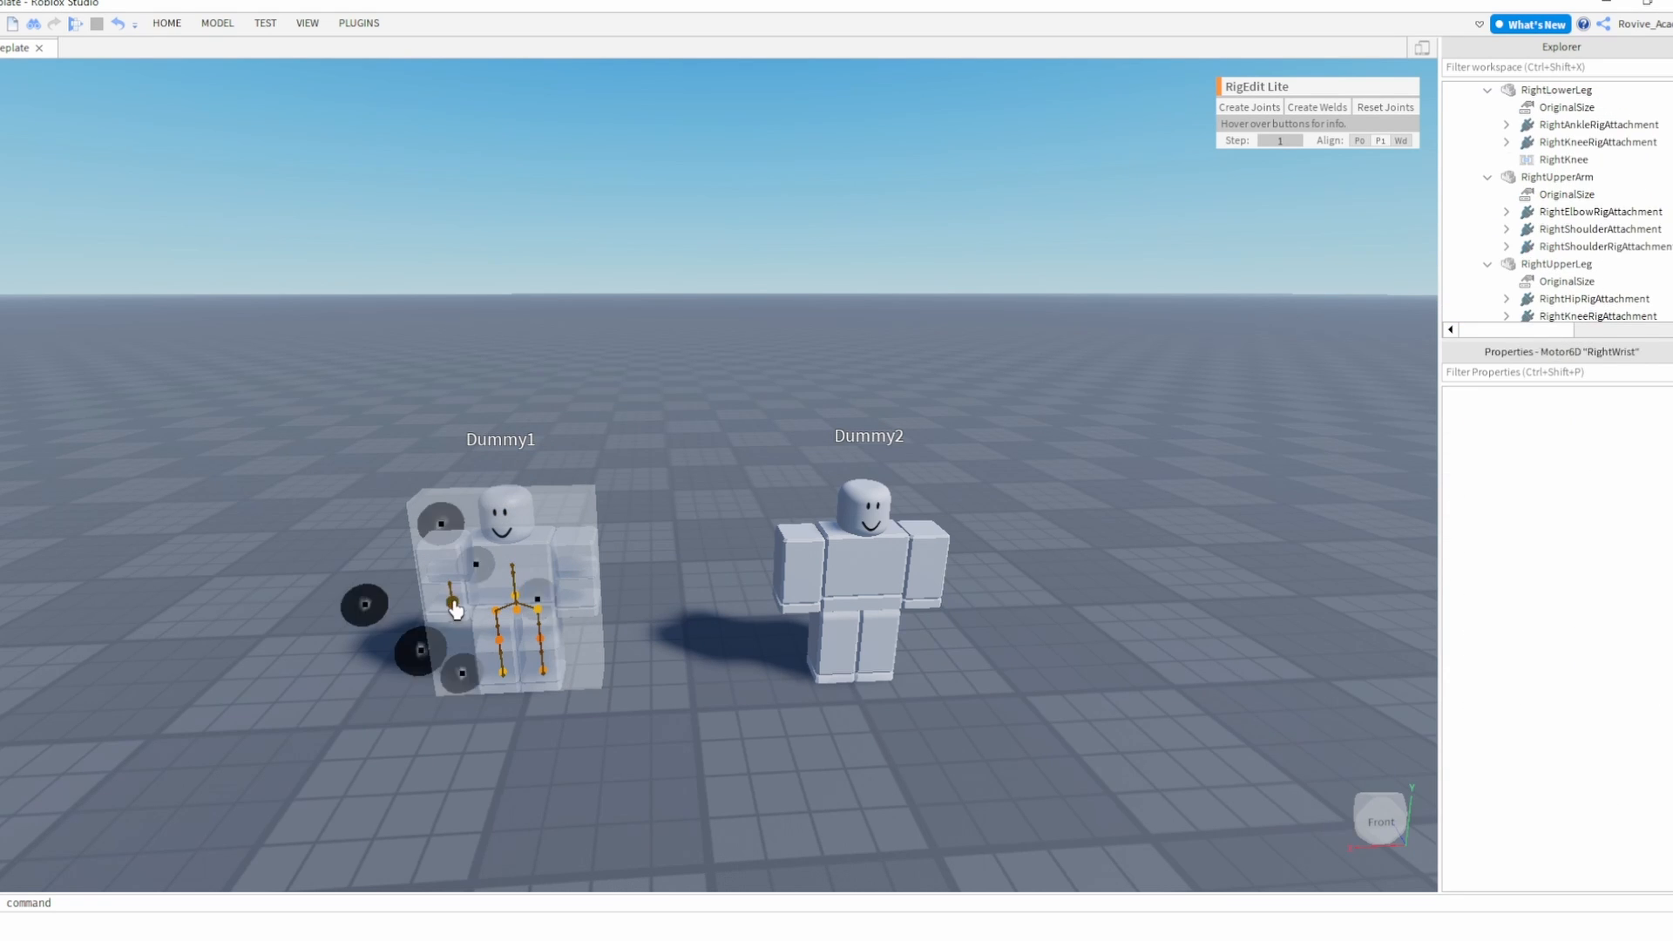
pyautogui.press('Delete')
# - Delete Dummy1's root, waist and hip joints
pyautogui.click(516, 609)
pyautogui.press('Delete')
pyautogui.click(496, 612)
pyautogui.press('Delete')
pyautogui.click(515, 597)
pyautogui.press('Delete')
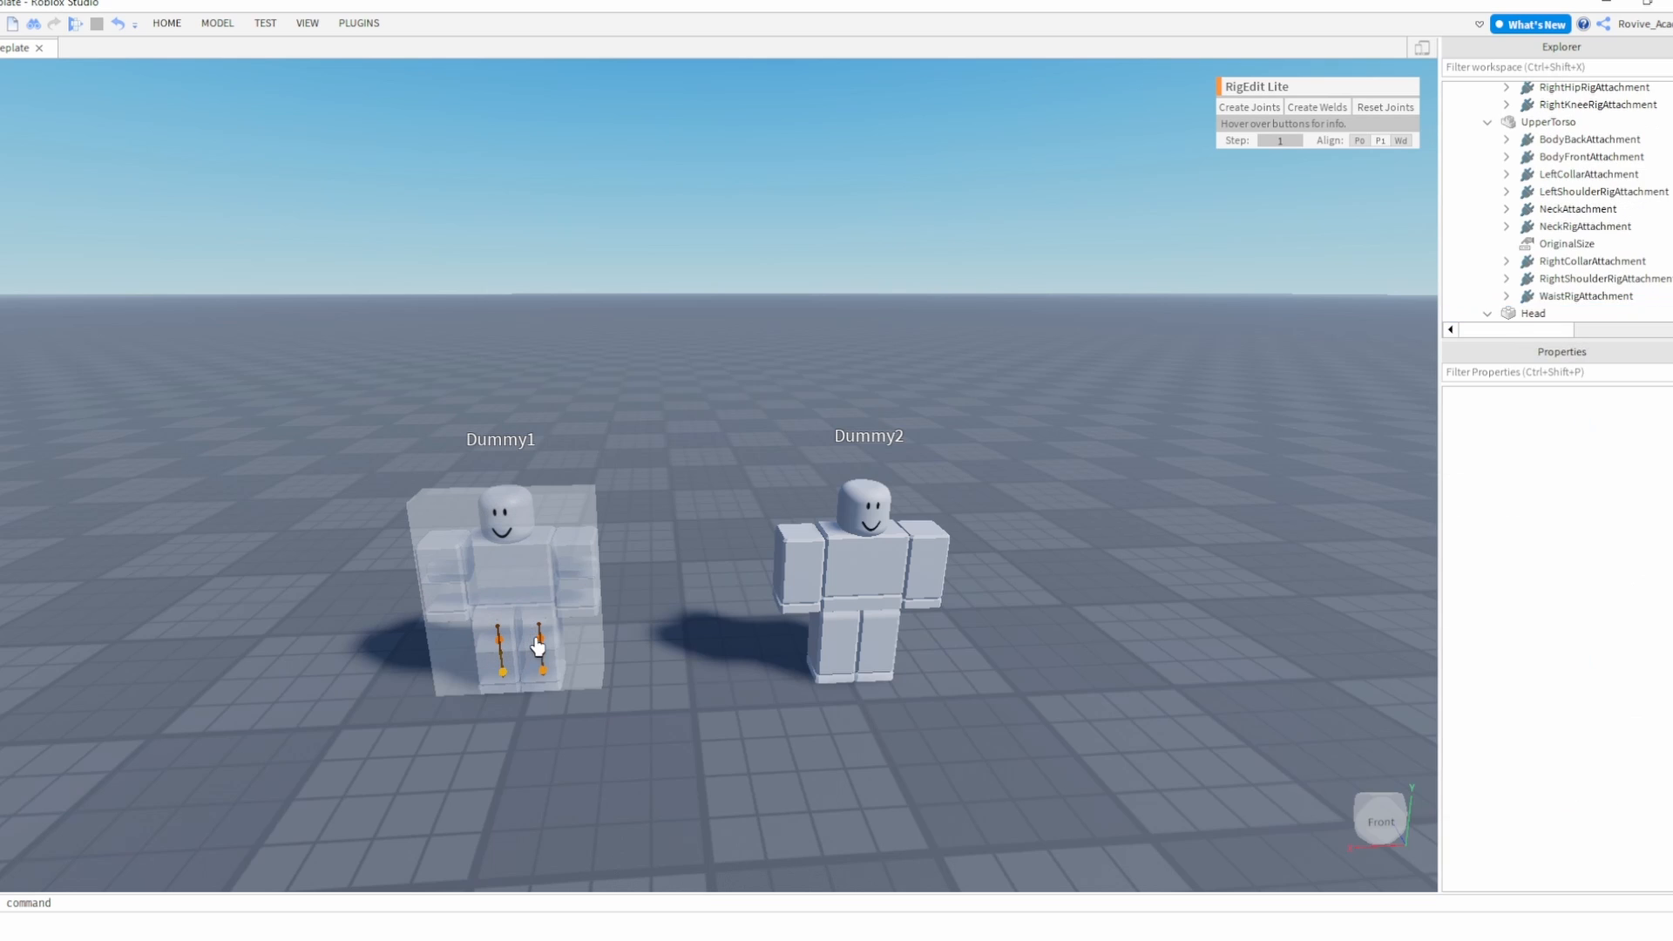
# - Delete Dummy1's remaining knee and ankle joints and close RigEdit Lite
pyautogui.click(540, 639)
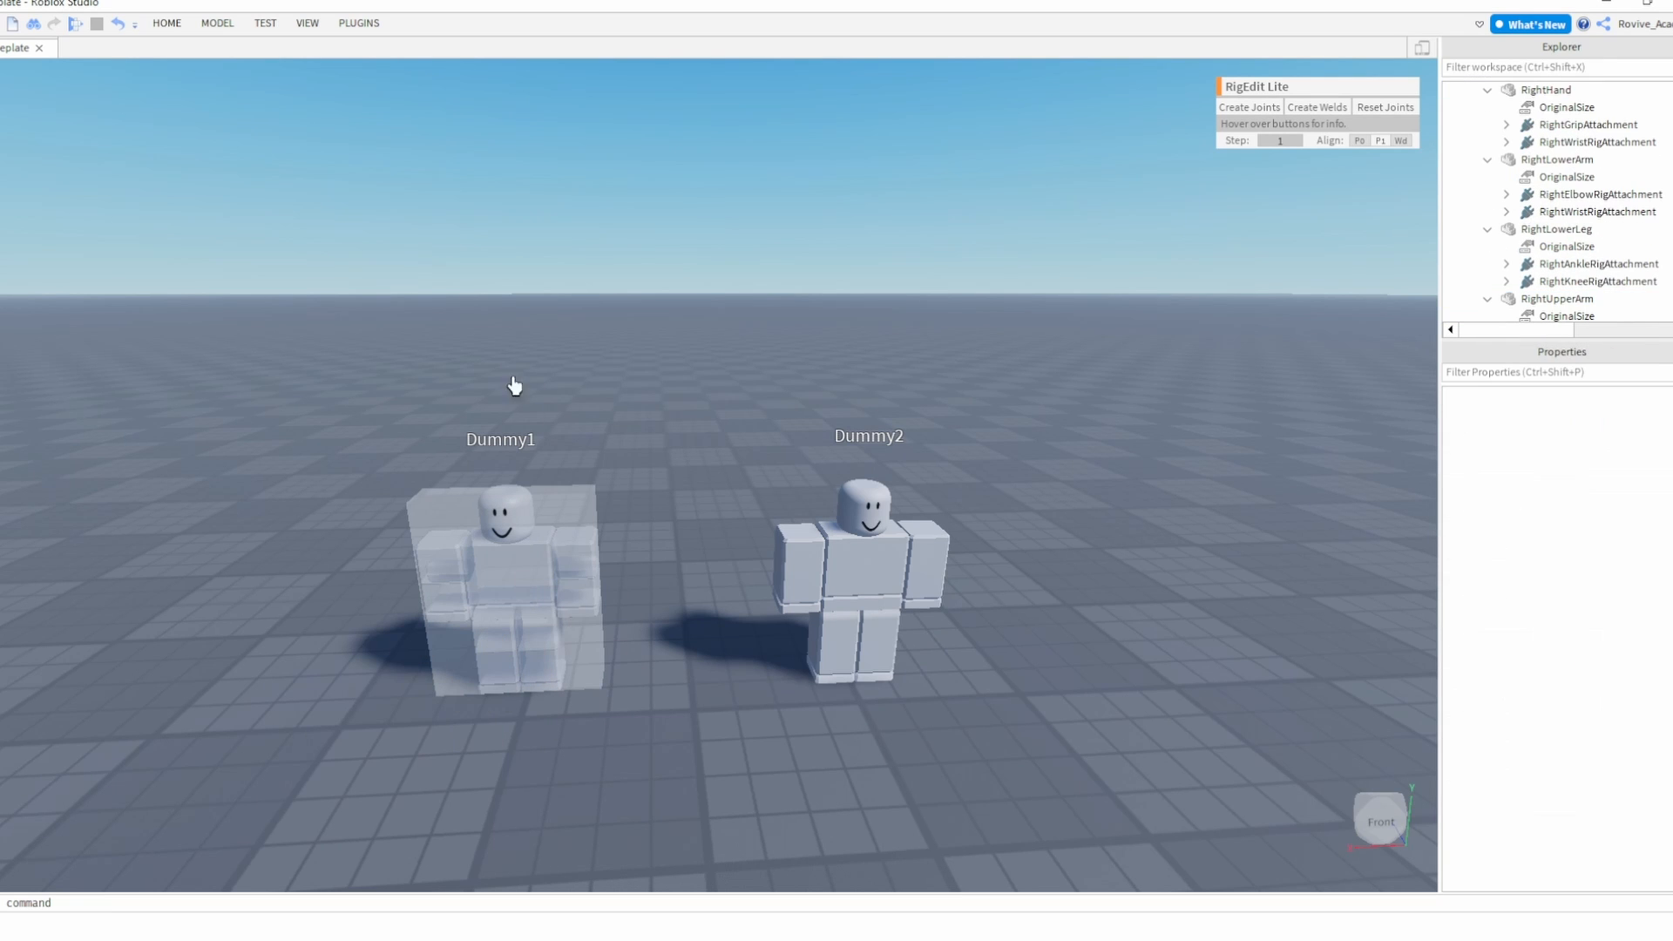
pyautogui.click(361, 23)
pyautogui.click(1048, 59)
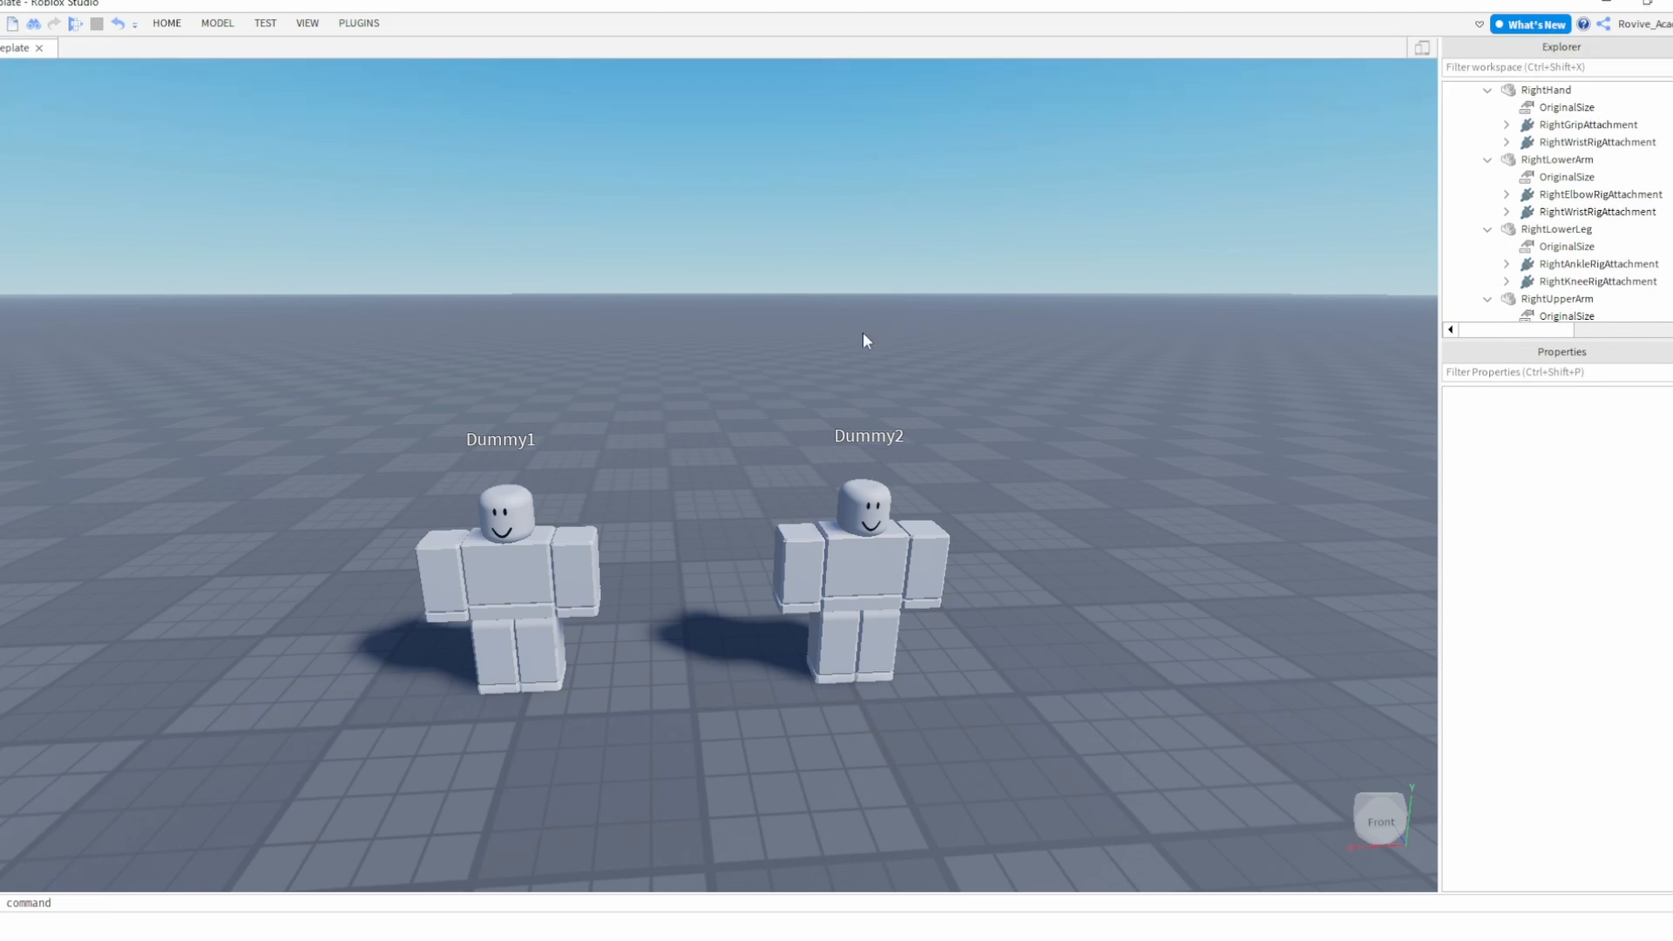
# - Open the Easy Weld plugin and place its window clear of Dummy1
pyautogui.click(564, 540)
pyautogui.moveTo(577, 528); pyautogui.dragTo(562, 544, button='right')
pyautogui.press('w')
pyautogui.press('s')
pyautogui.click(361, 23)
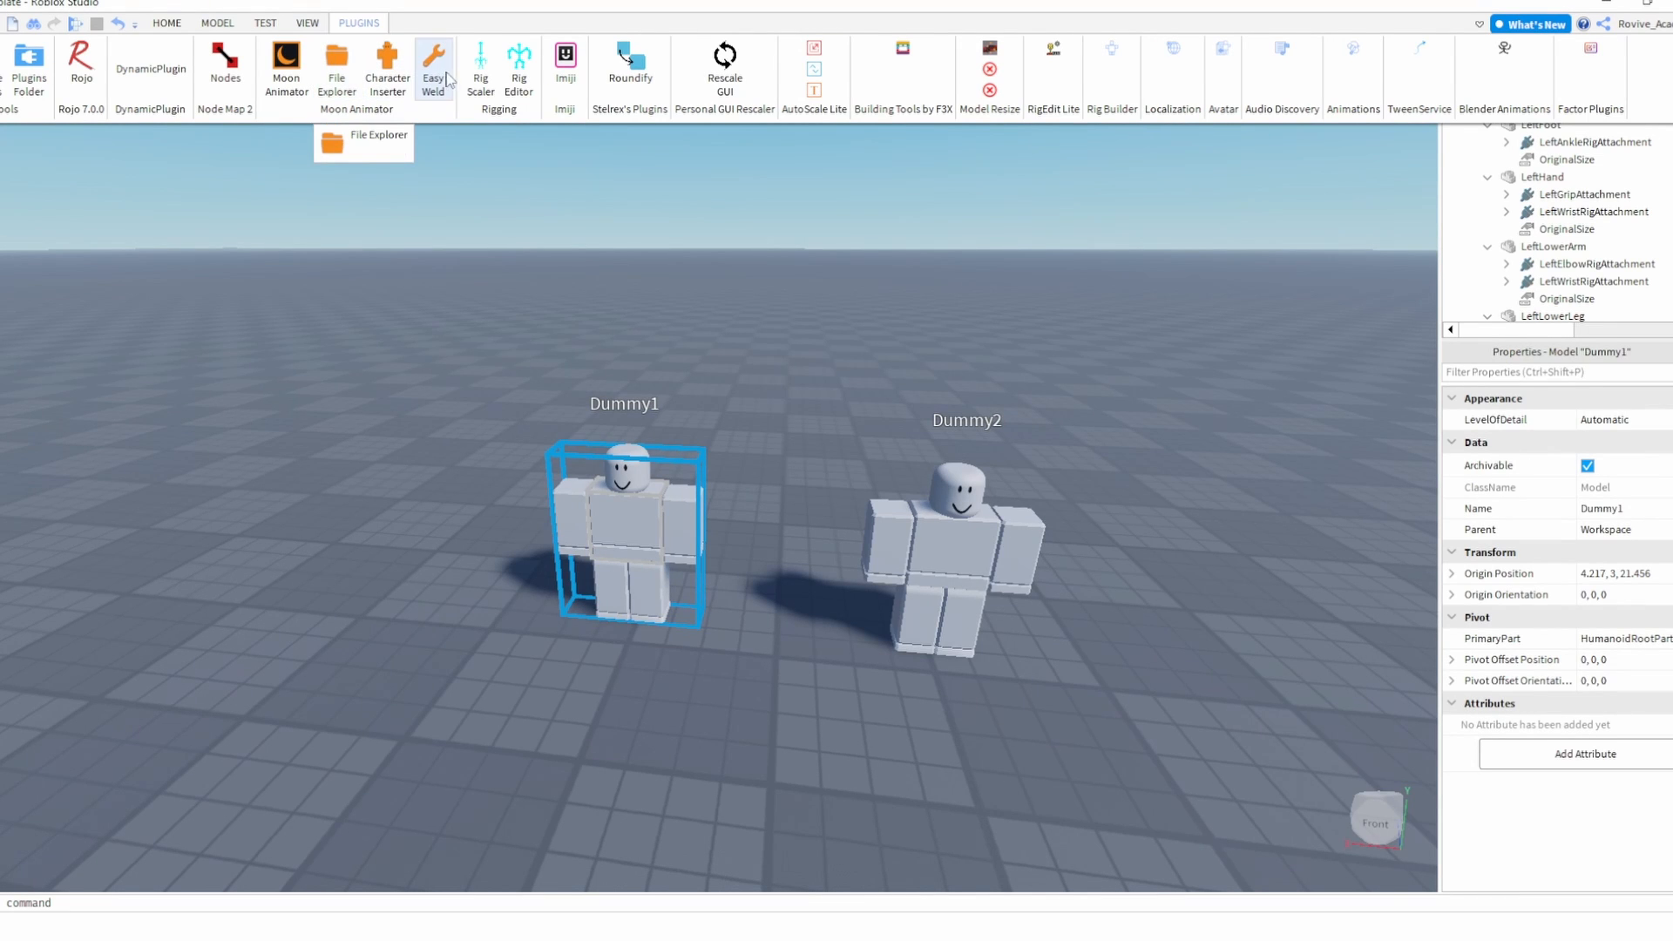
pyautogui.click(447, 74)
pyautogui.moveTo(725, 402); pyautogui.dragTo(962, 360)
pyautogui.click(781, 336)
pyautogui.press('w')
pyautogui.moveTo(782, 336); pyautogui.dragTo(718, 319, button='right')
pyautogui.press('w')
pyautogui.press('d')
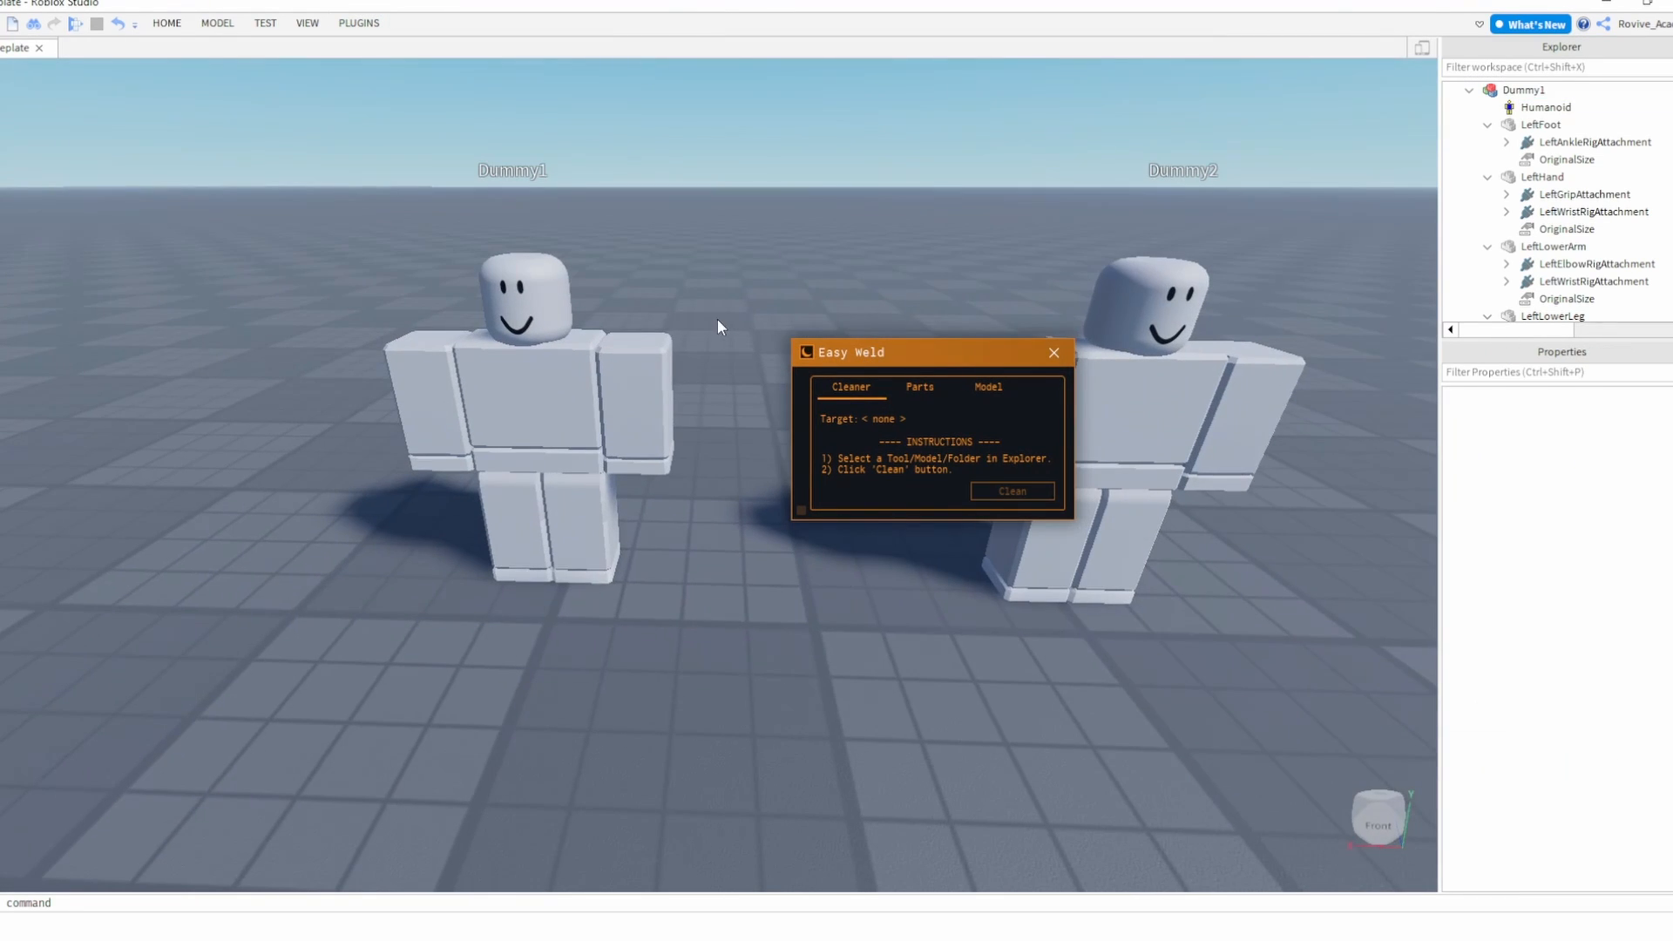
# - Join Dummy1's left upper arm to the lower arm and the lower arm to the hand with animatable Easy Weld joints
pyautogui.click(637, 373)
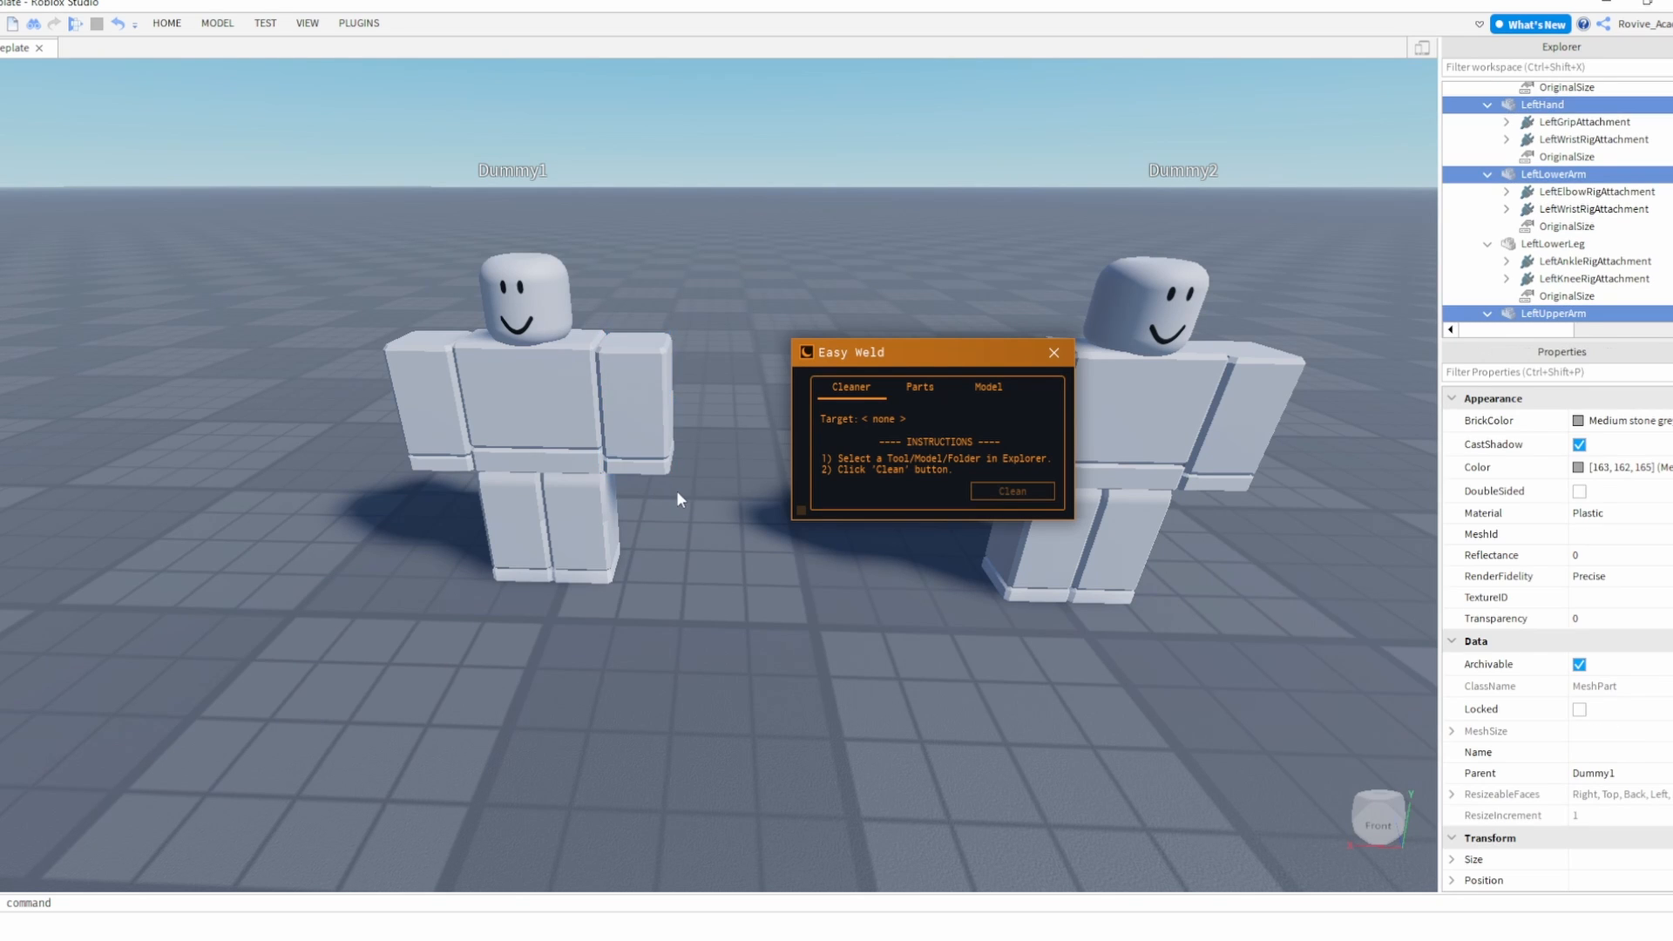
pyautogui.click(649, 366)
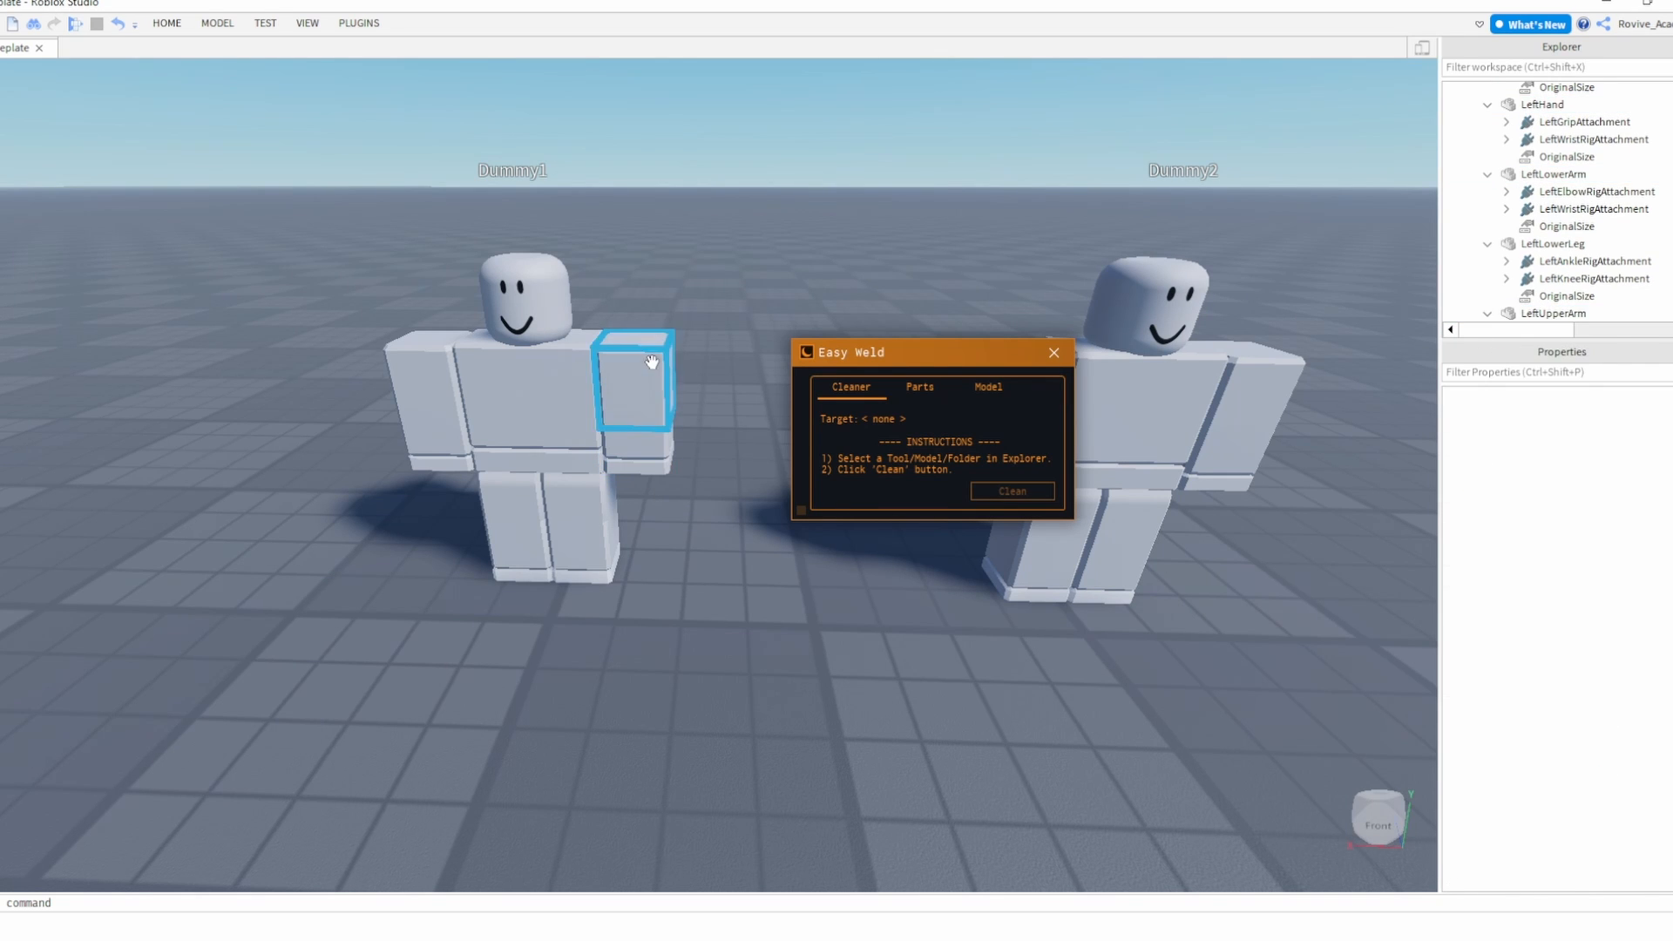
pyautogui.click(947, 399)
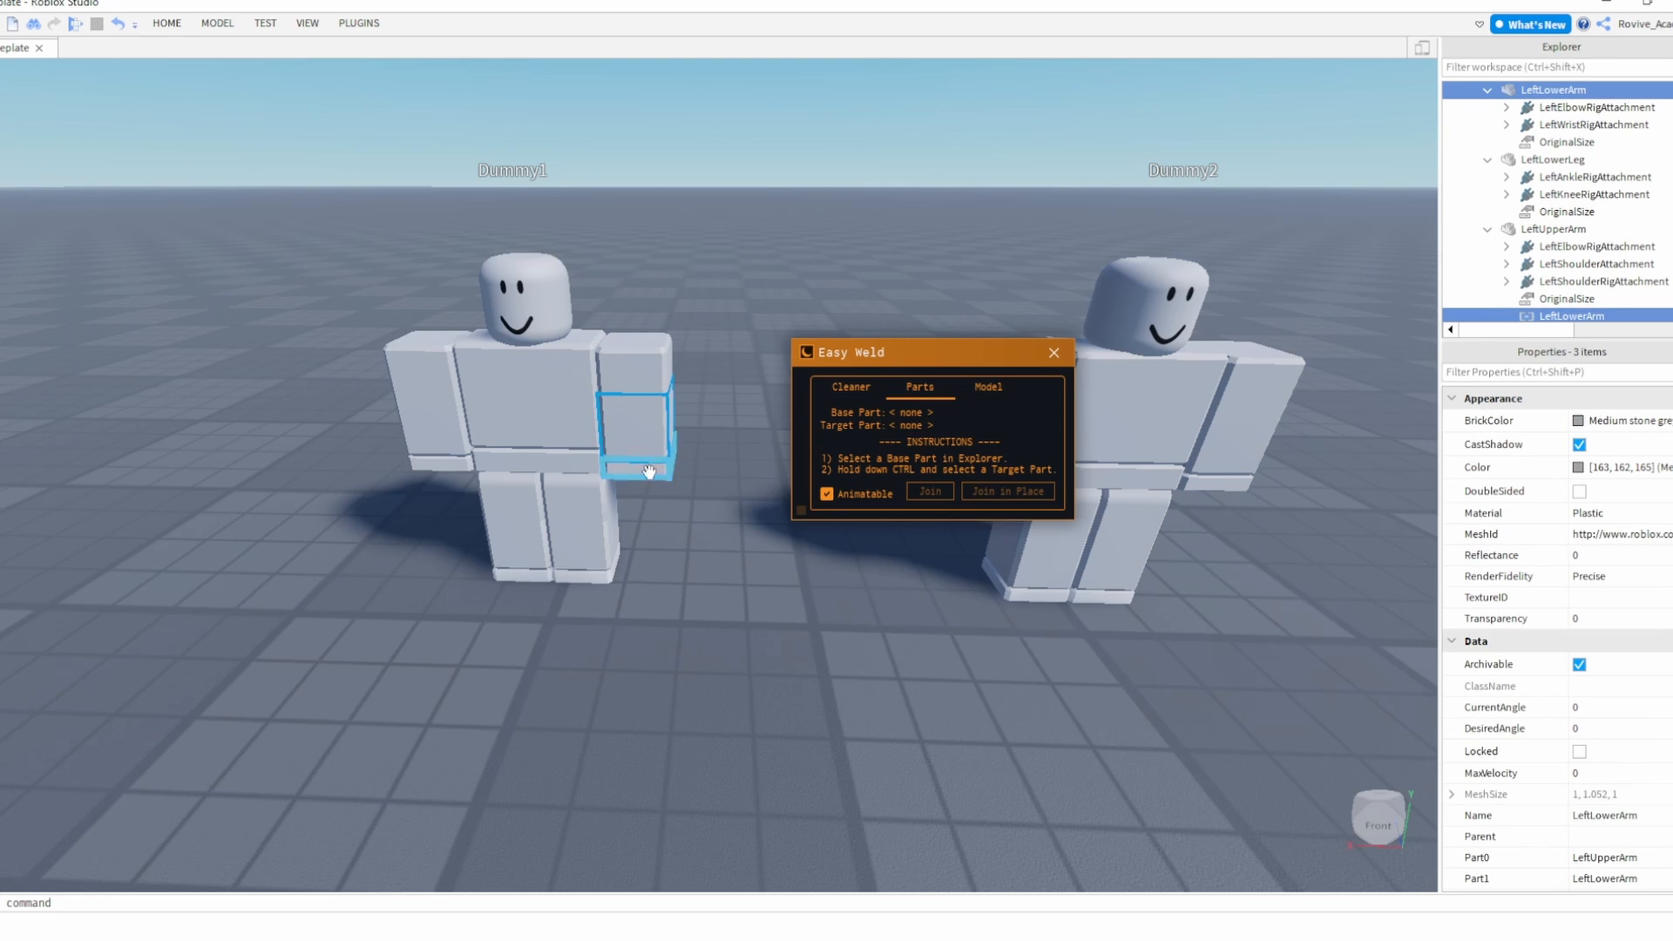
pyautogui.click(652, 414)
pyautogui.click(657, 429)
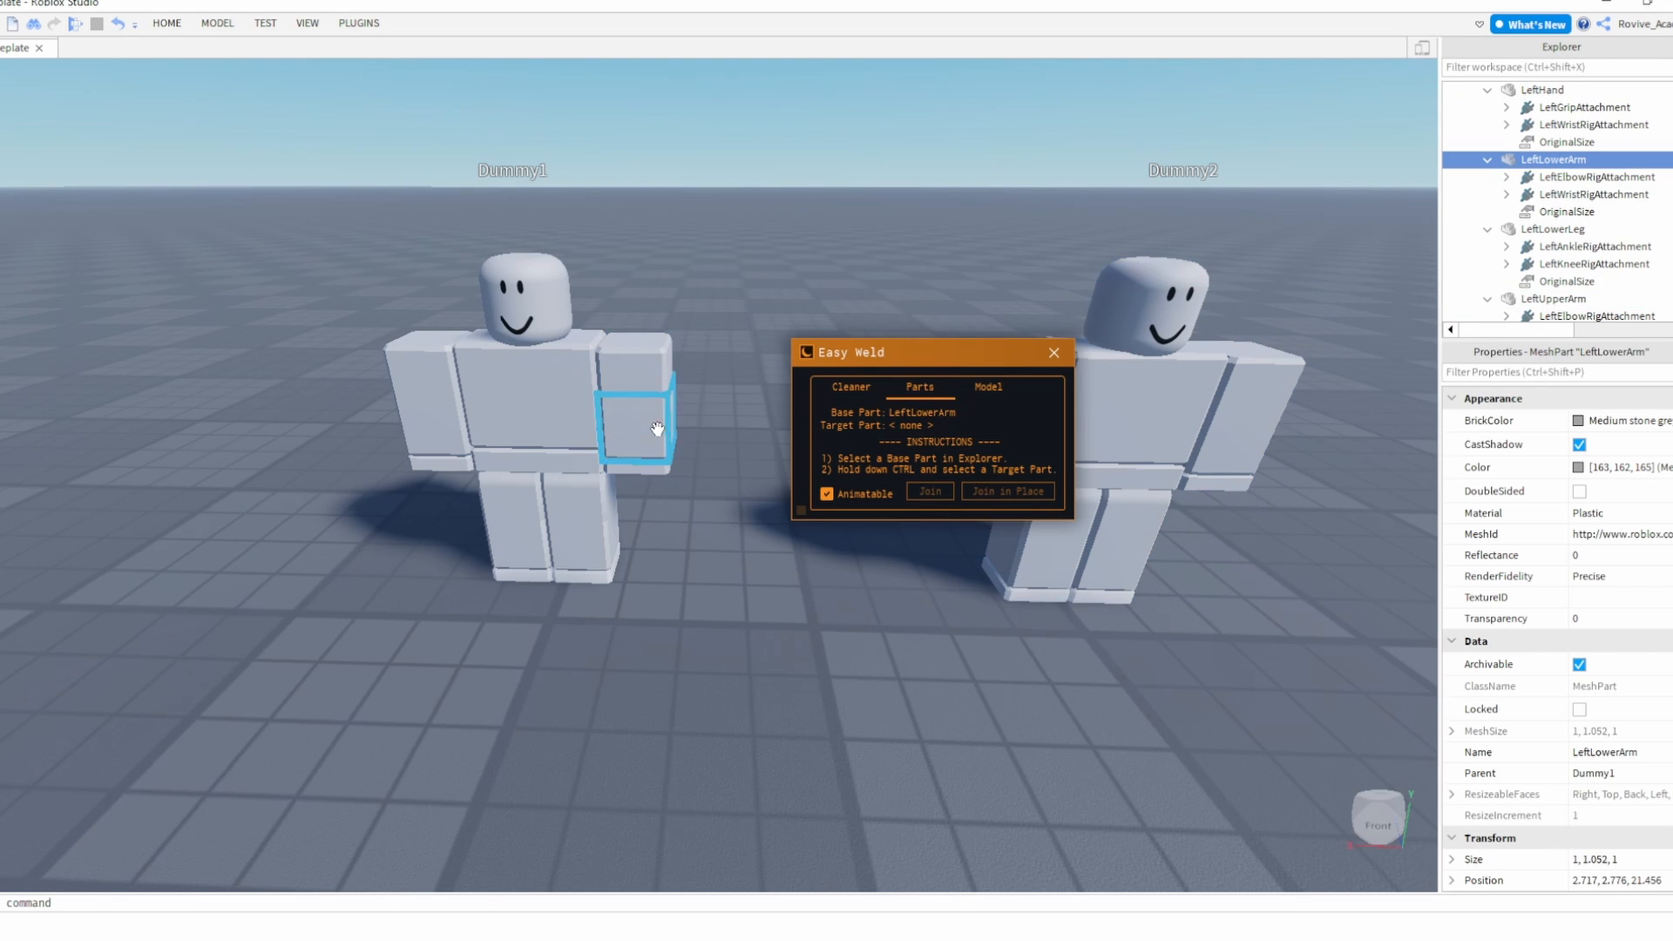
pyautogui.keyDown('ctrl'); pyautogui.click(657, 474); pyautogui.keyUp('ctrl')
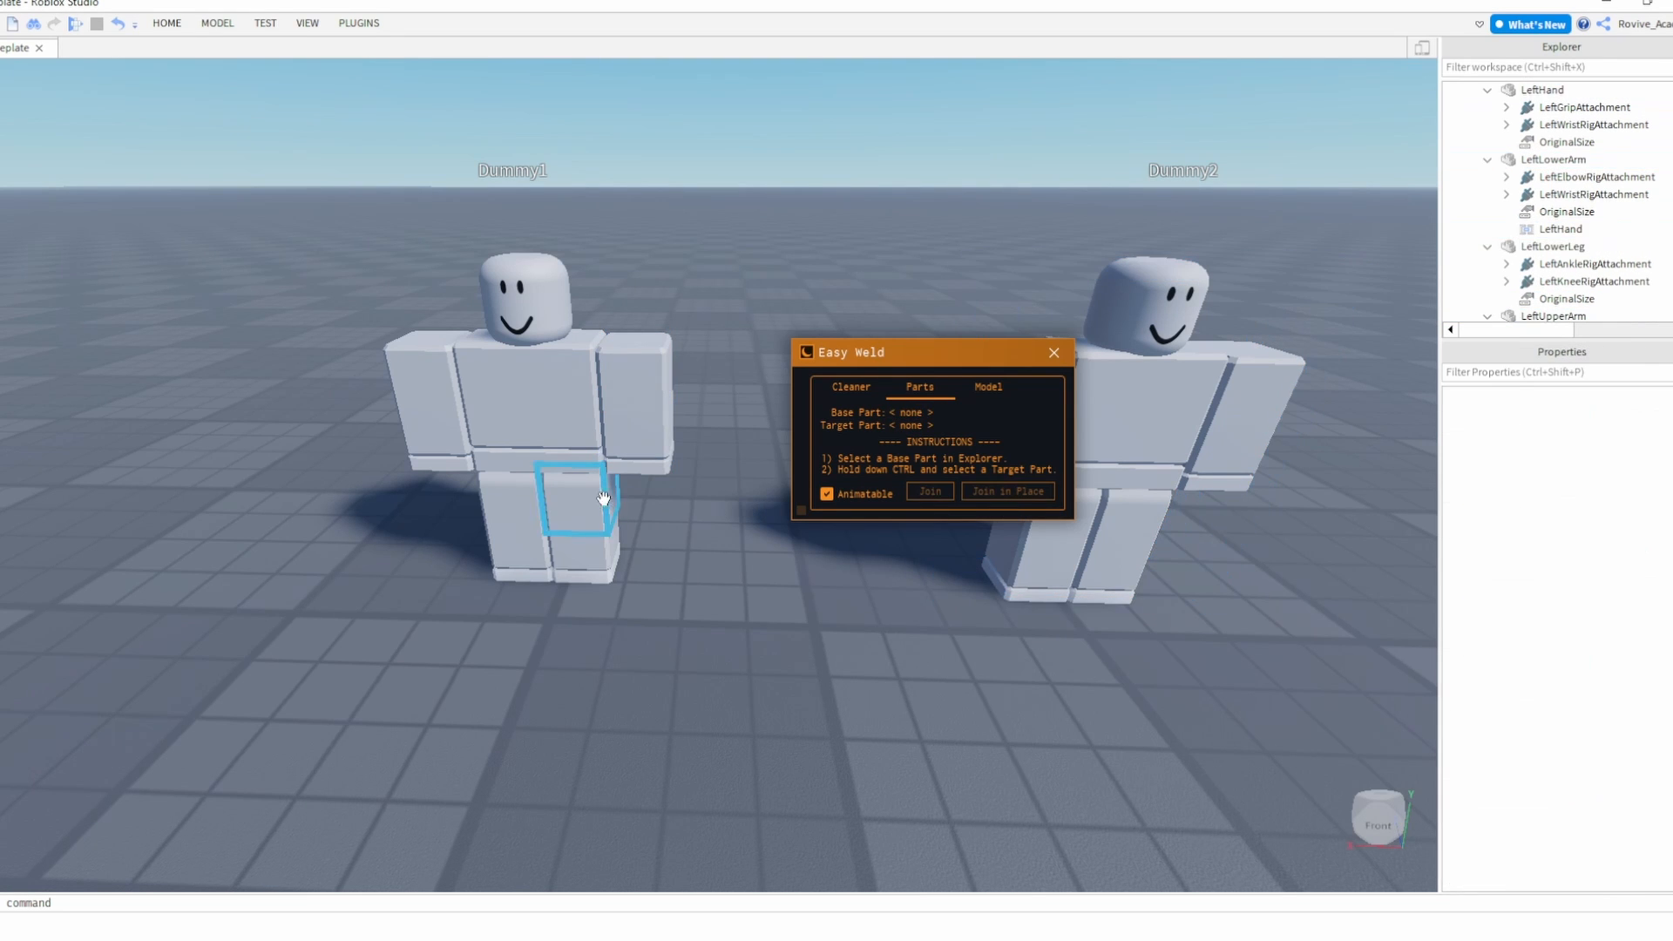
# - Join Dummy1's left upper leg to the lower leg and the lower leg to the foot in place
pyautogui.click(577, 492)
pyautogui.keyDown('ctrl'); pyautogui.click(577, 549); pyautogui.keyUp('ctrl')
pyautogui.click(1002, 492)
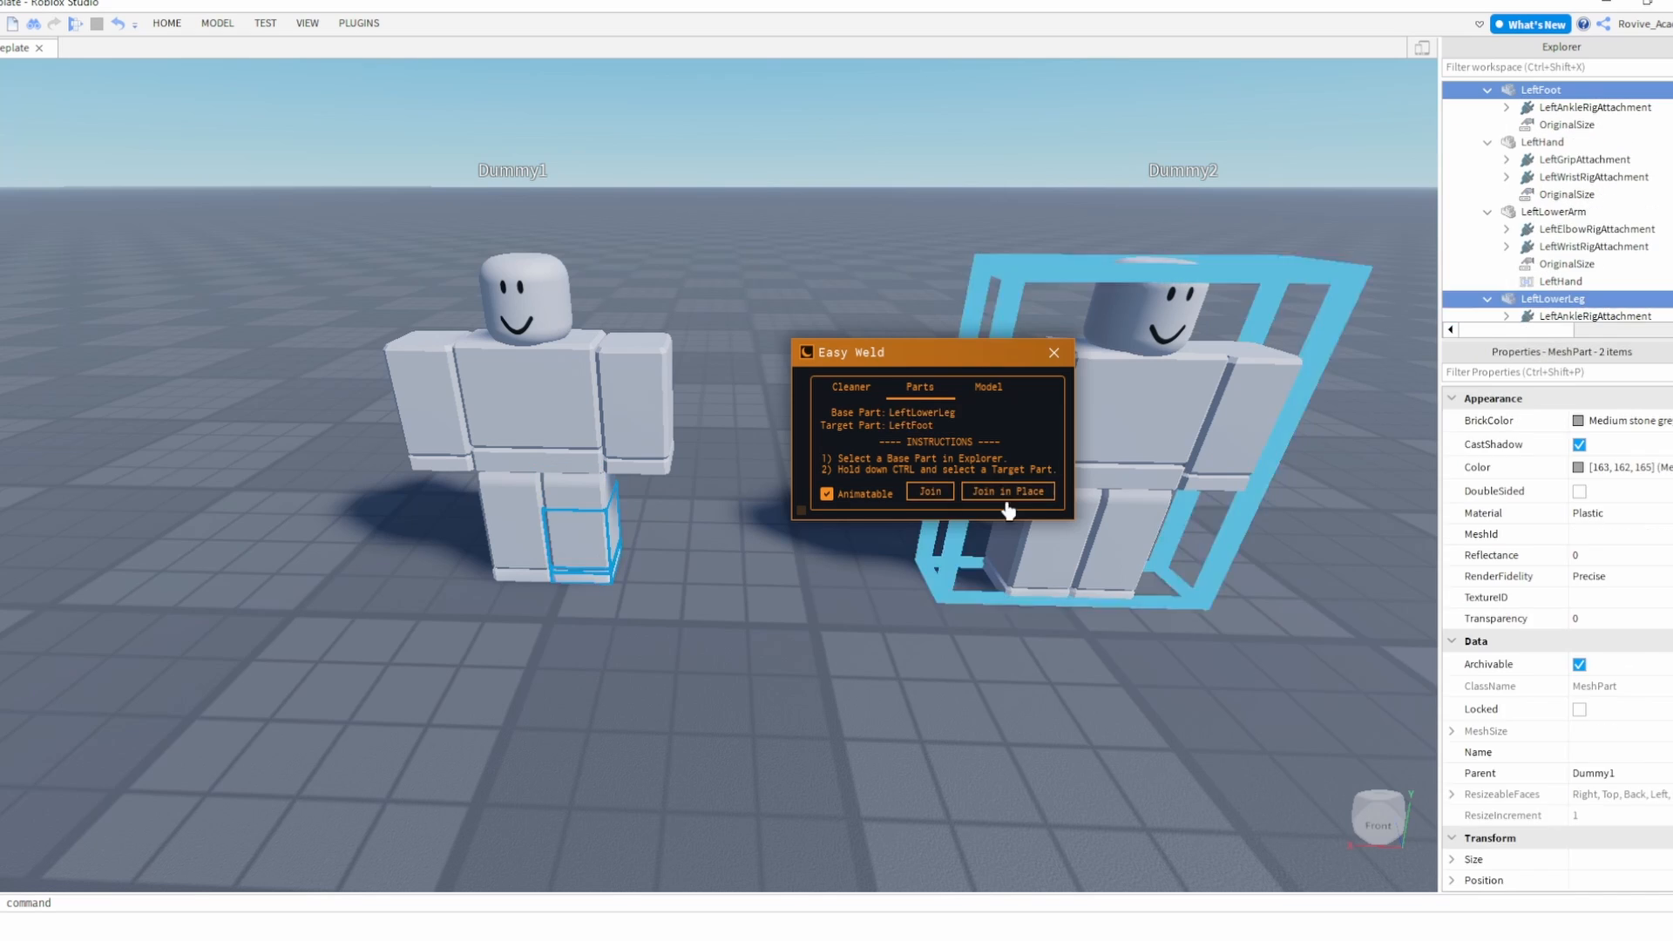
pyautogui.click(577, 527)
pyautogui.keyDown('ctrl'); pyautogui.click(577, 565); pyautogui.keyUp('ctrl')
pyautogui.click(1002, 492)
# - Join Dummy1's right upper leg to the lower leg and the lower leg to the foot in place
pyautogui.keyDown('alt'); pyautogui.click(521, 501); pyautogui.keyUp('alt')
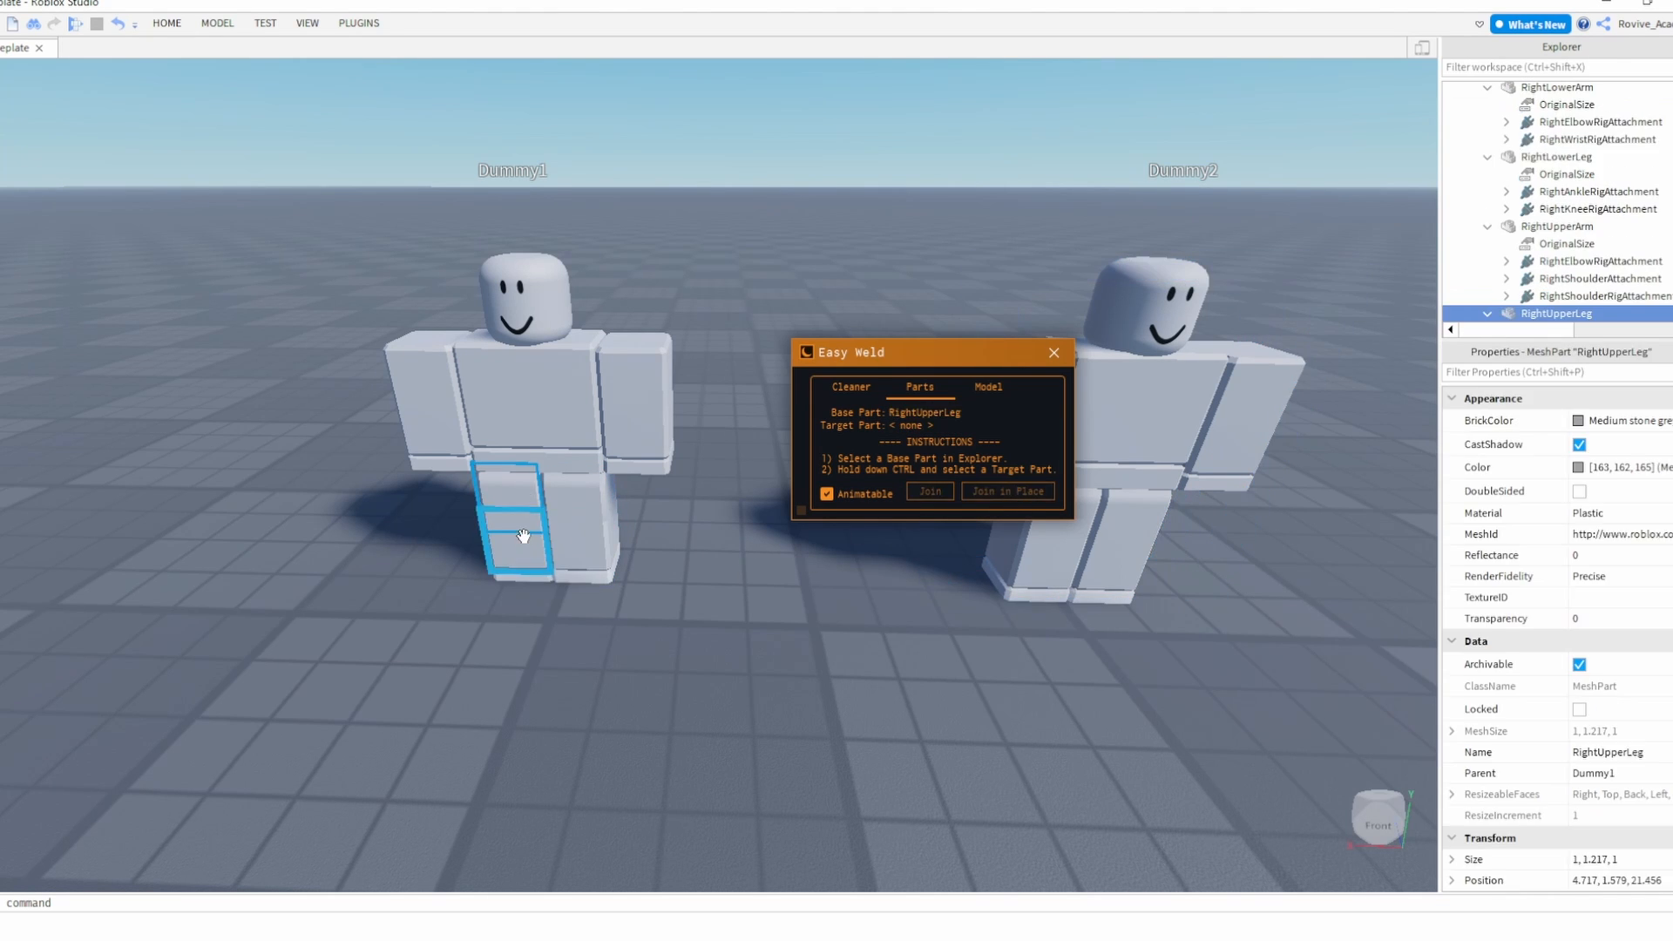
pyautogui.keyDown('ctrl'); pyautogui.keyDown('alt'); pyautogui.click(526, 538); pyautogui.keyUp('alt'); pyautogui.keyUp('ctrl')
pyautogui.click(1002, 492)
pyautogui.keyDown('alt'); pyautogui.click(571, 549); pyautogui.keyUp('alt')
pyautogui.keyDown('alt'); pyautogui.click(533, 551); pyautogui.keyUp('alt')
pyautogui.keyDown('ctrl'); pyautogui.keyDown('alt'); pyautogui.click(531, 574); pyautogui.keyUp('alt'); pyautogui.keyUp('ctrl')
pyautogui.click(1006, 494)
# - Join Dummy1's right upper arm to the lower arm and the lower arm to the hand in place
pyautogui.keyDown('alt'); pyautogui.click(439, 396); pyautogui.keyUp('alt')
pyautogui.keyDown('ctrl'); pyautogui.keyDown('alt'); pyautogui.click(440, 442); pyautogui.keyUp('alt'); pyautogui.keyUp('ctrl')
pyautogui.click(994, 493)
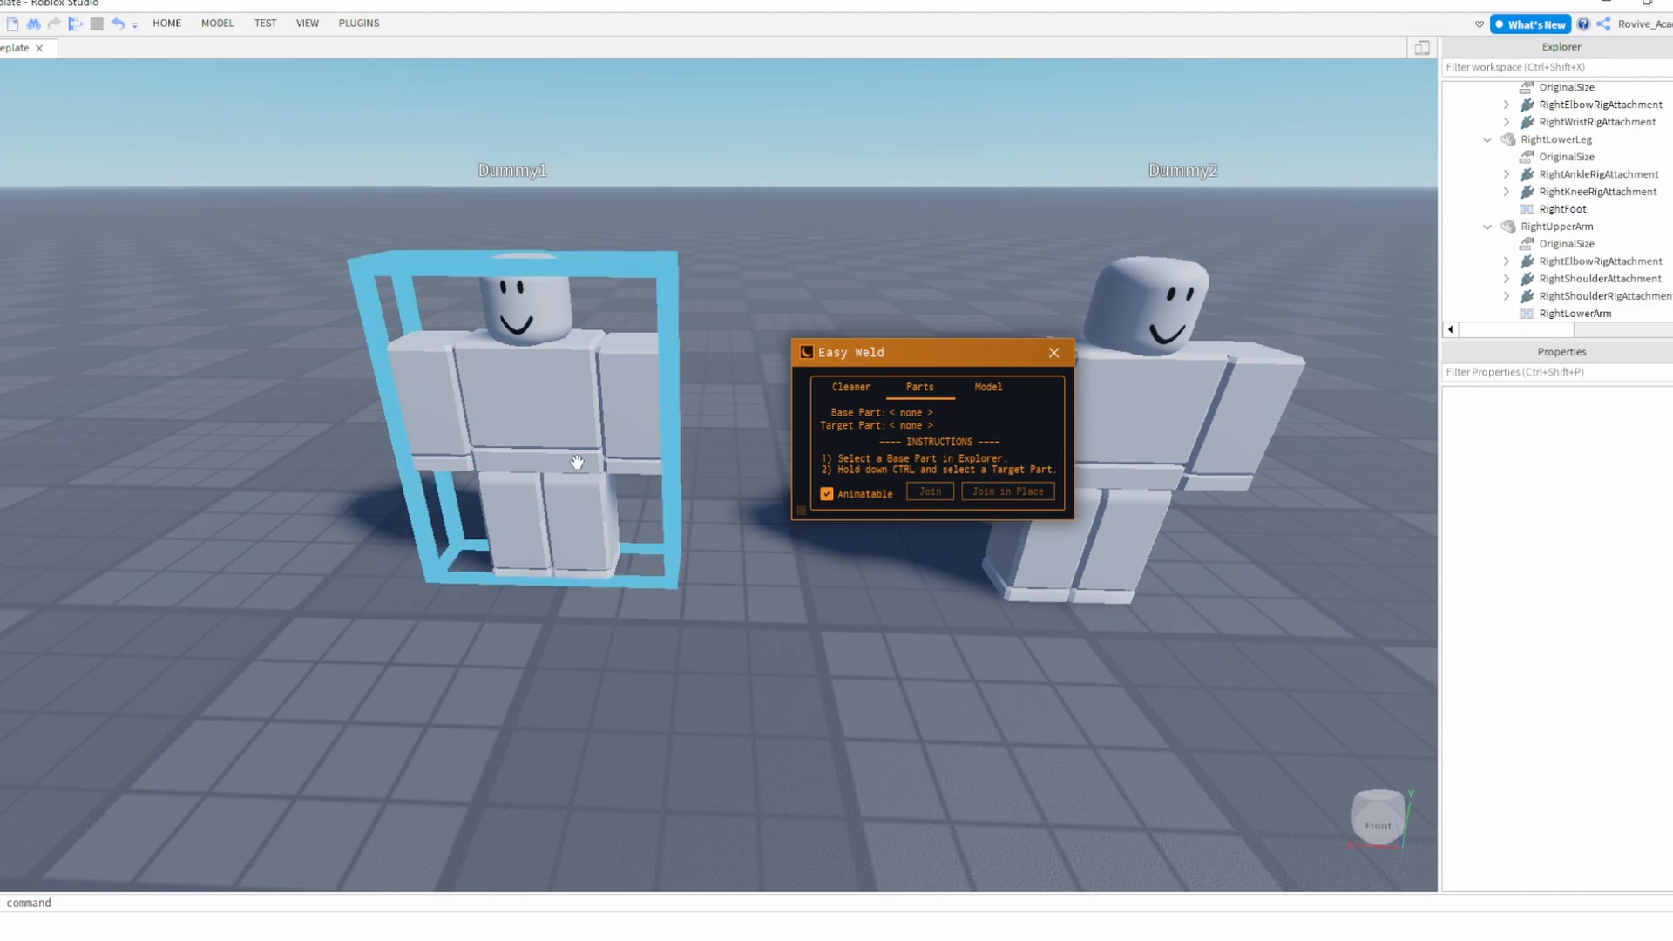
pyautogui.keyDown('alt'); pyautogui.click(440, 443); pyautogui.keyUp('alt')
pyautogui.keyDown('ctrl'); pyautogui.keyDown('alt'); pyautogui.click(441, 463); pyautogui.keyUp('alt'); pyautogui.keyUp('ctrl')
pyautogui.click(980, 497)
# - Join Dummy1's HumanoidRootPart, lower torso and upper torso with animatable joints
pyautogui.keyDown('alt'); pyautogui.click(564, 466); pyautogui.keyUp('alt')
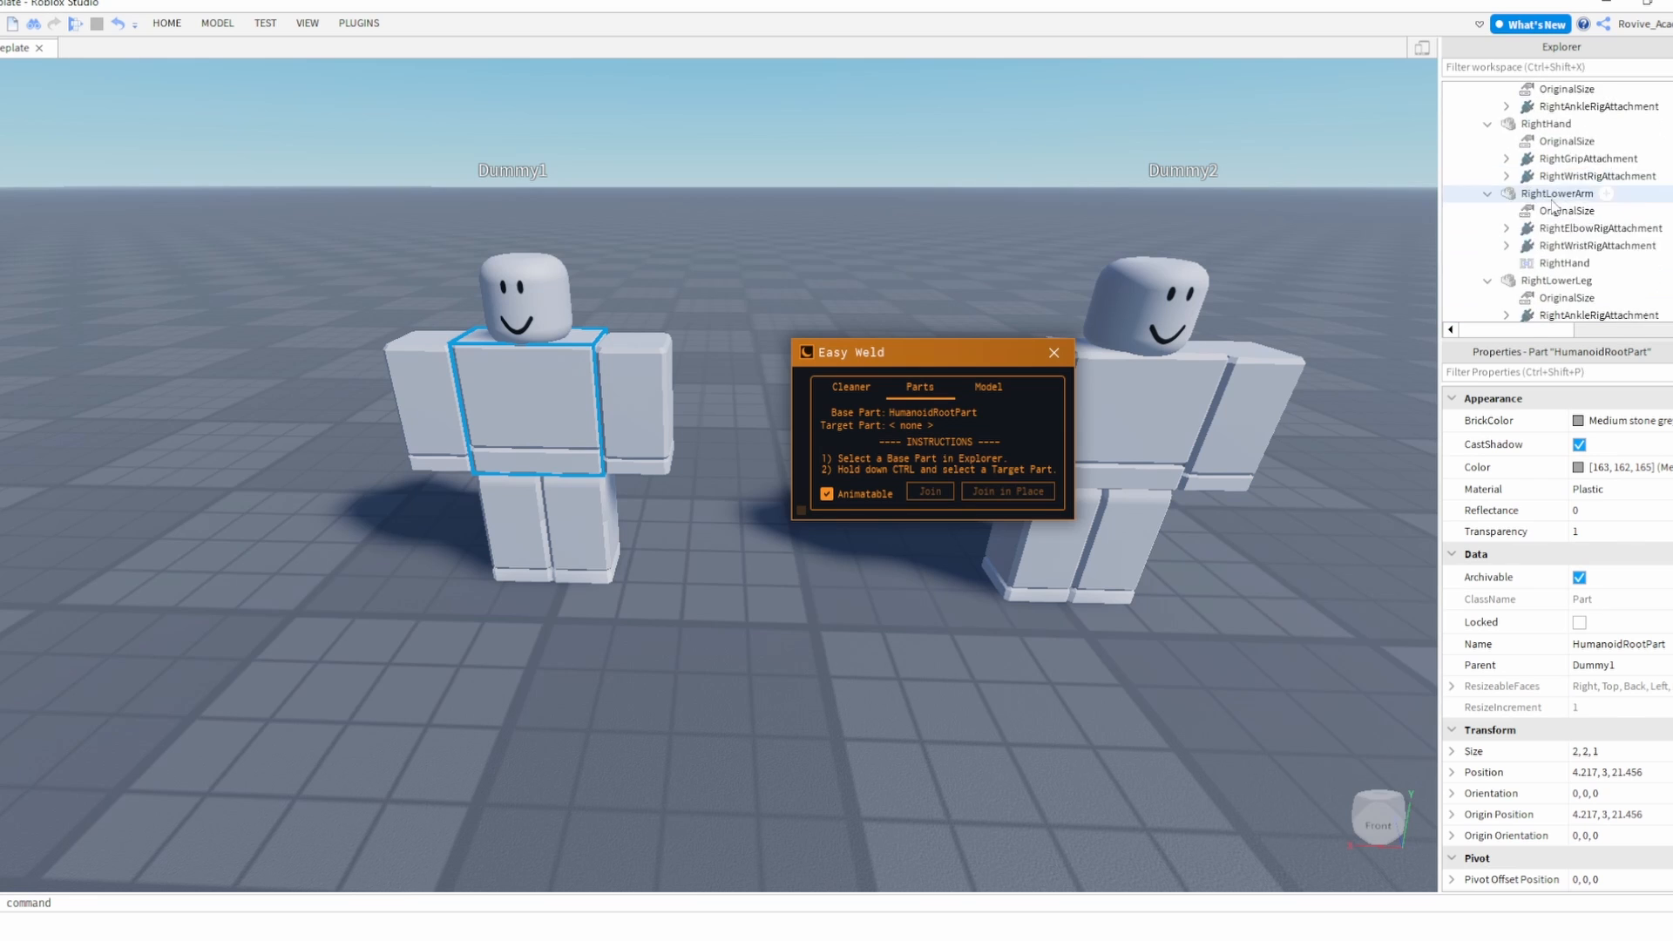
pyautogui.click(1560, 212)
pyautogui.scroll(-10, 1582, 213)
pyautogui.keyDown('ctrl'); pyautogui.click(1540, 263); pyautogui.keyUp('ctrl')
pyautogui.click(930, 491)
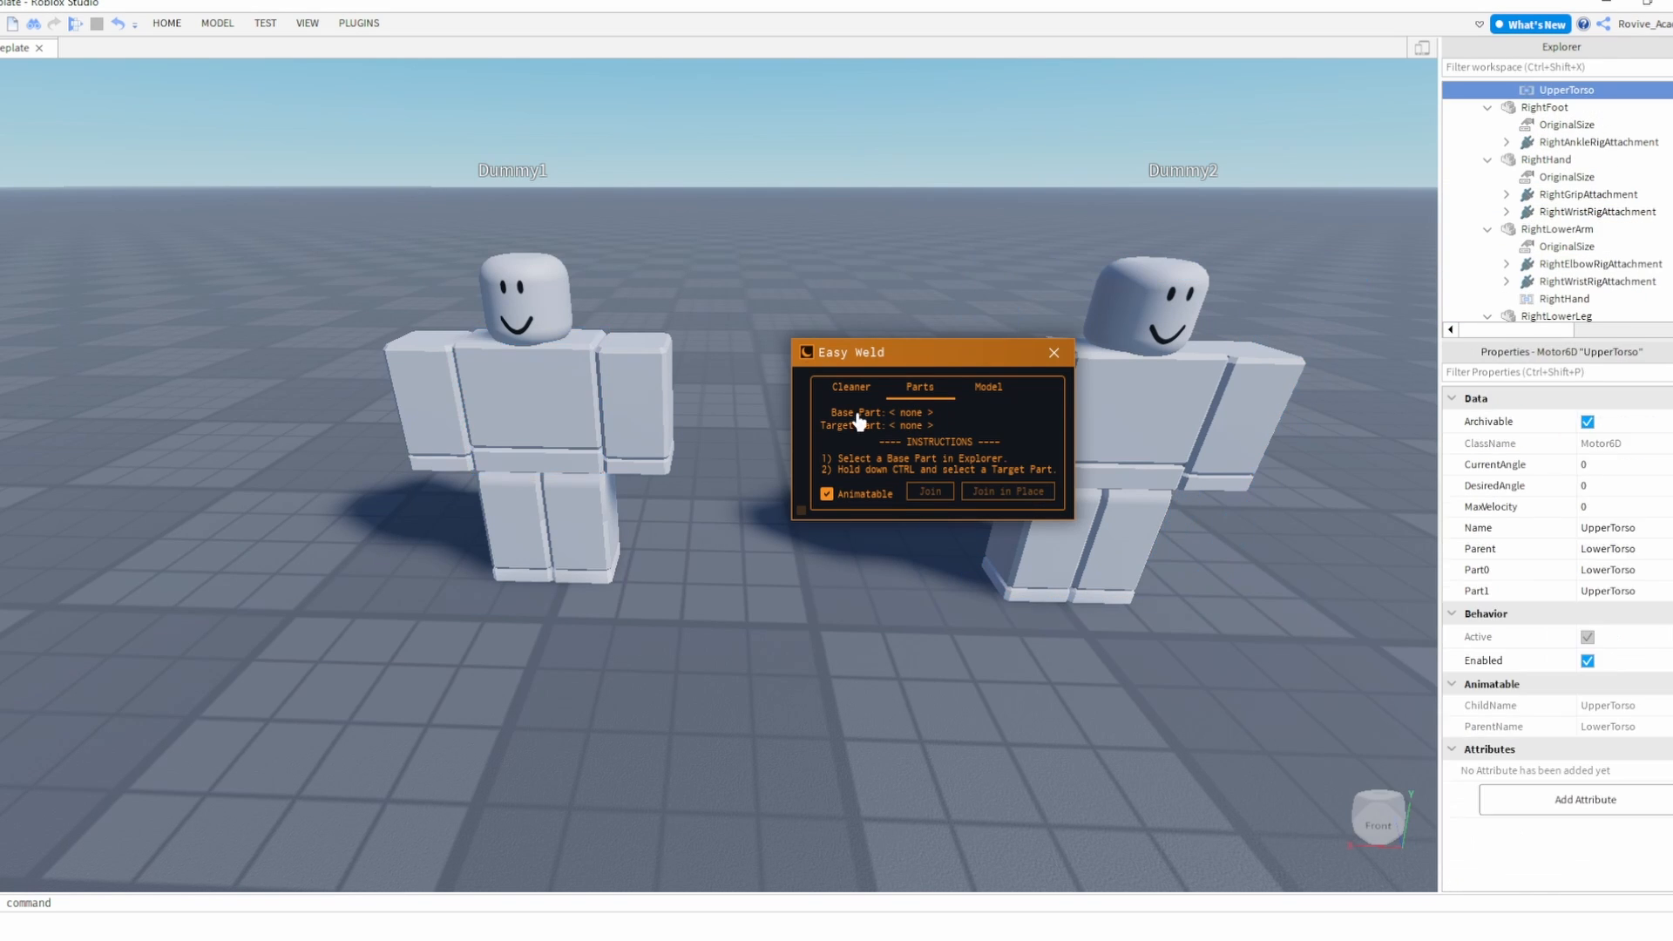
pyautogui.click(749, 357)
# - Open the Rig Test animation file in Moon Animator
pyautogui.click(1549, 200)
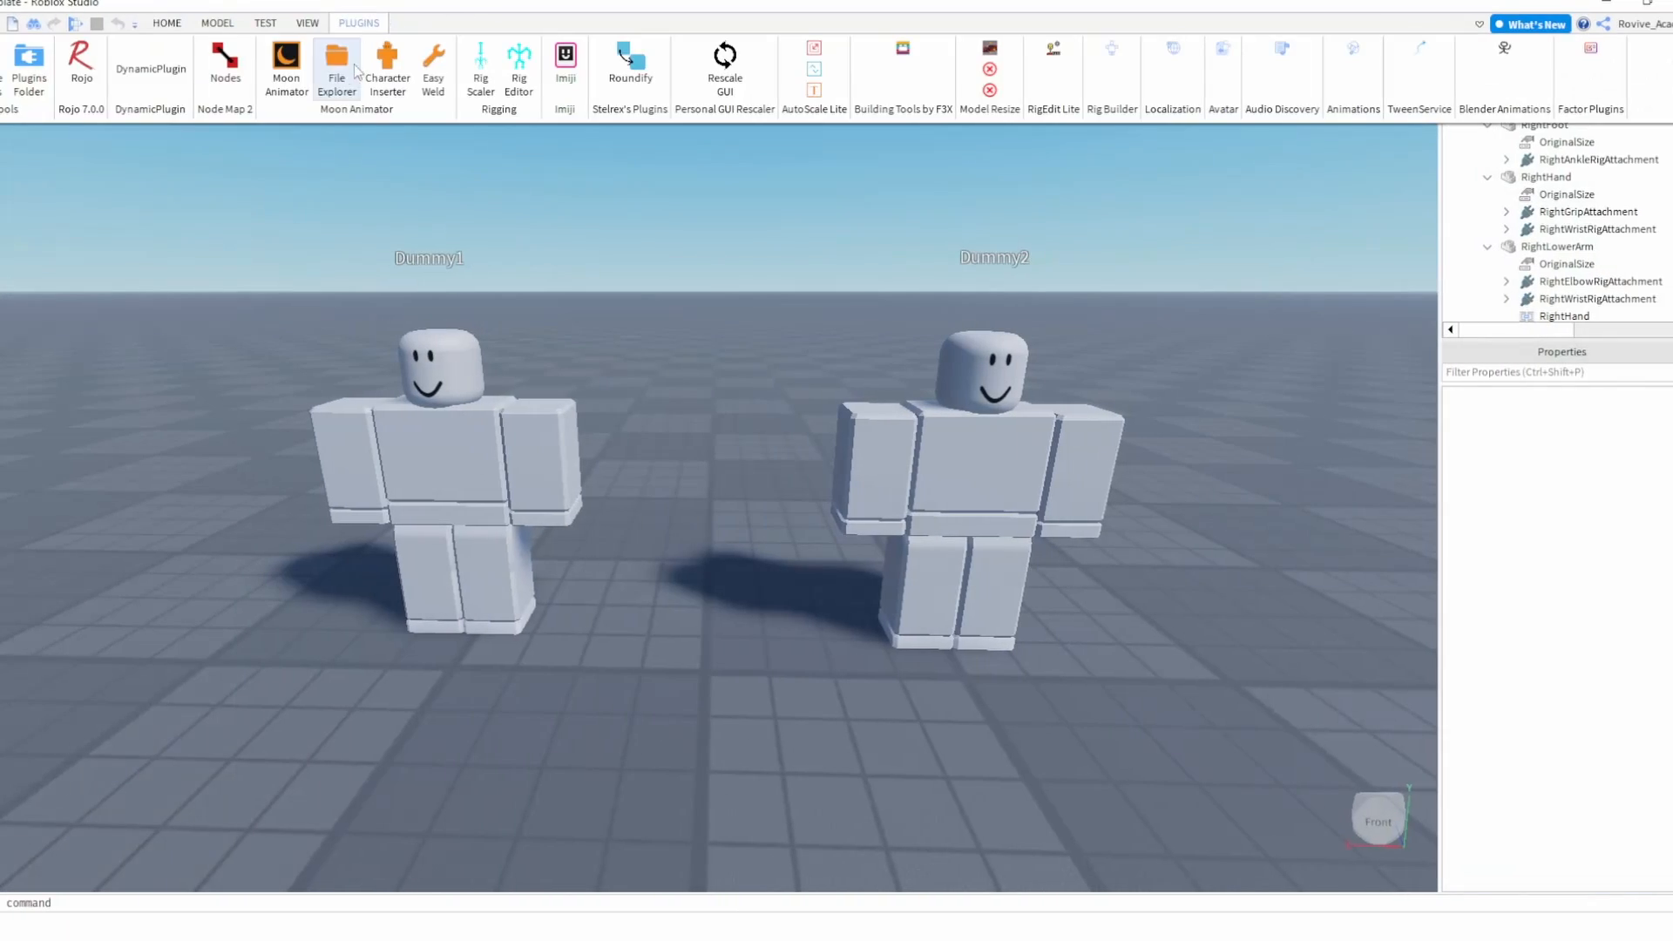
pyautogui.click(348, 69)
pyautogui.click(643, 357)
pyautogui.click(830, 335)
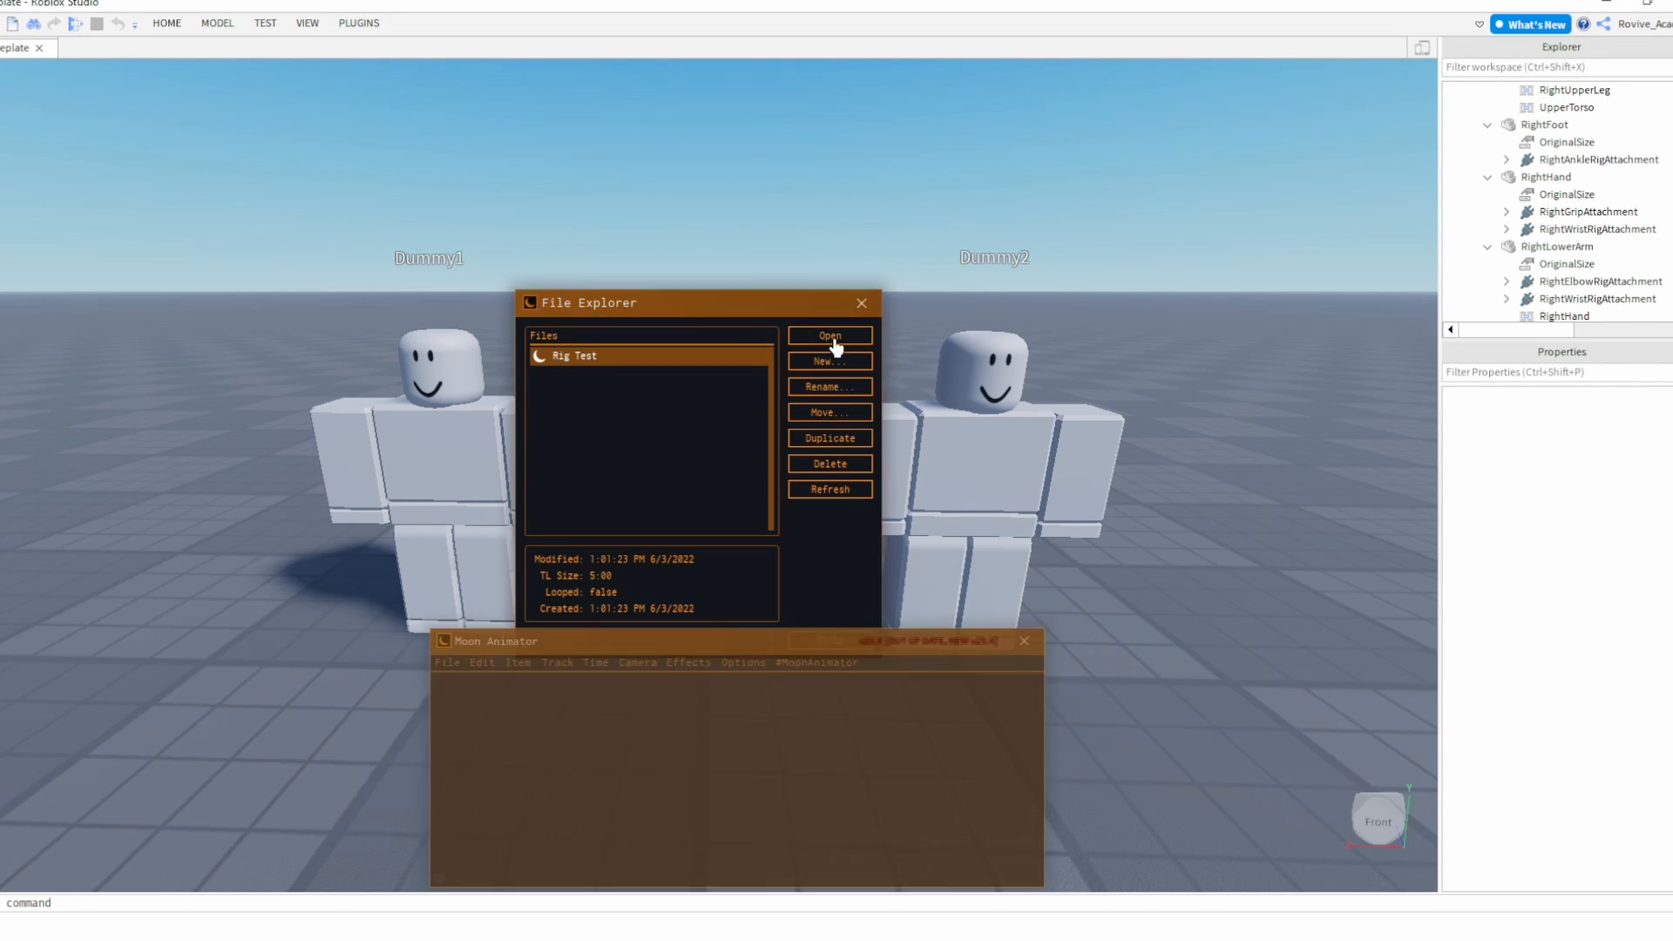
pyautogui.click(862, 302)
# - Add Dummy1 and Dummy2 as rig items to the Rig Test animation
pyautogui.click(513, 661)
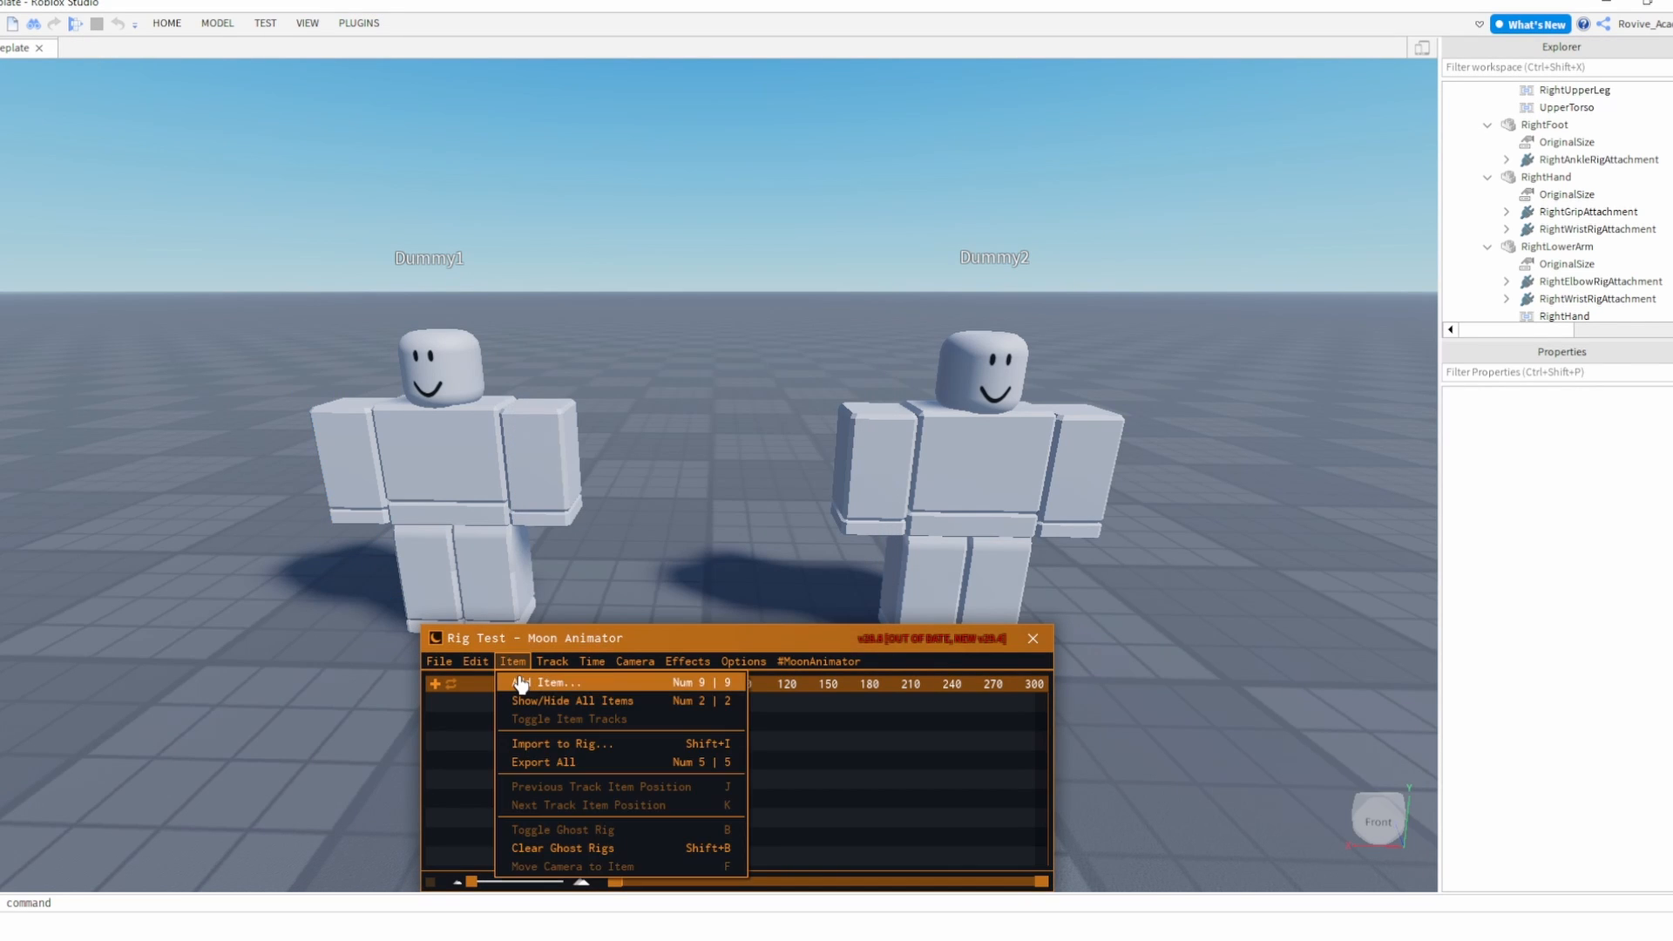
pyautogui.click(527, 693)
pyautogui.click(531, 789)
pyautogui.click(513, 662)
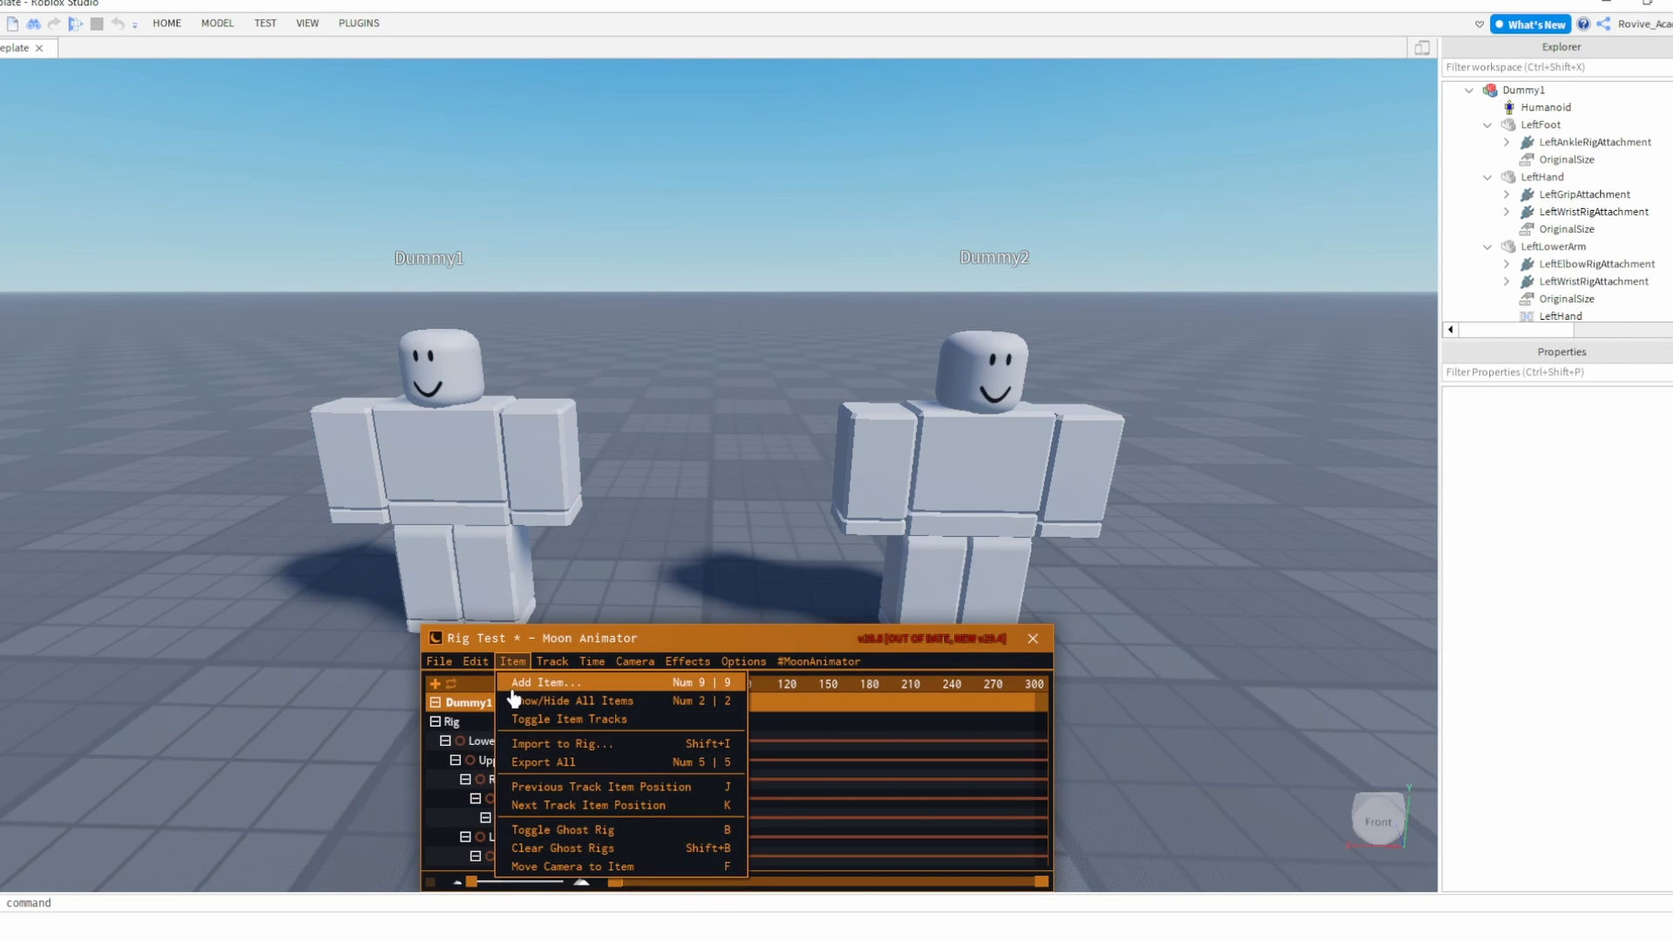
pyautogui.click(512, 685)
pyautogui.click(964, 474)
pyautogui.click(528, 801)
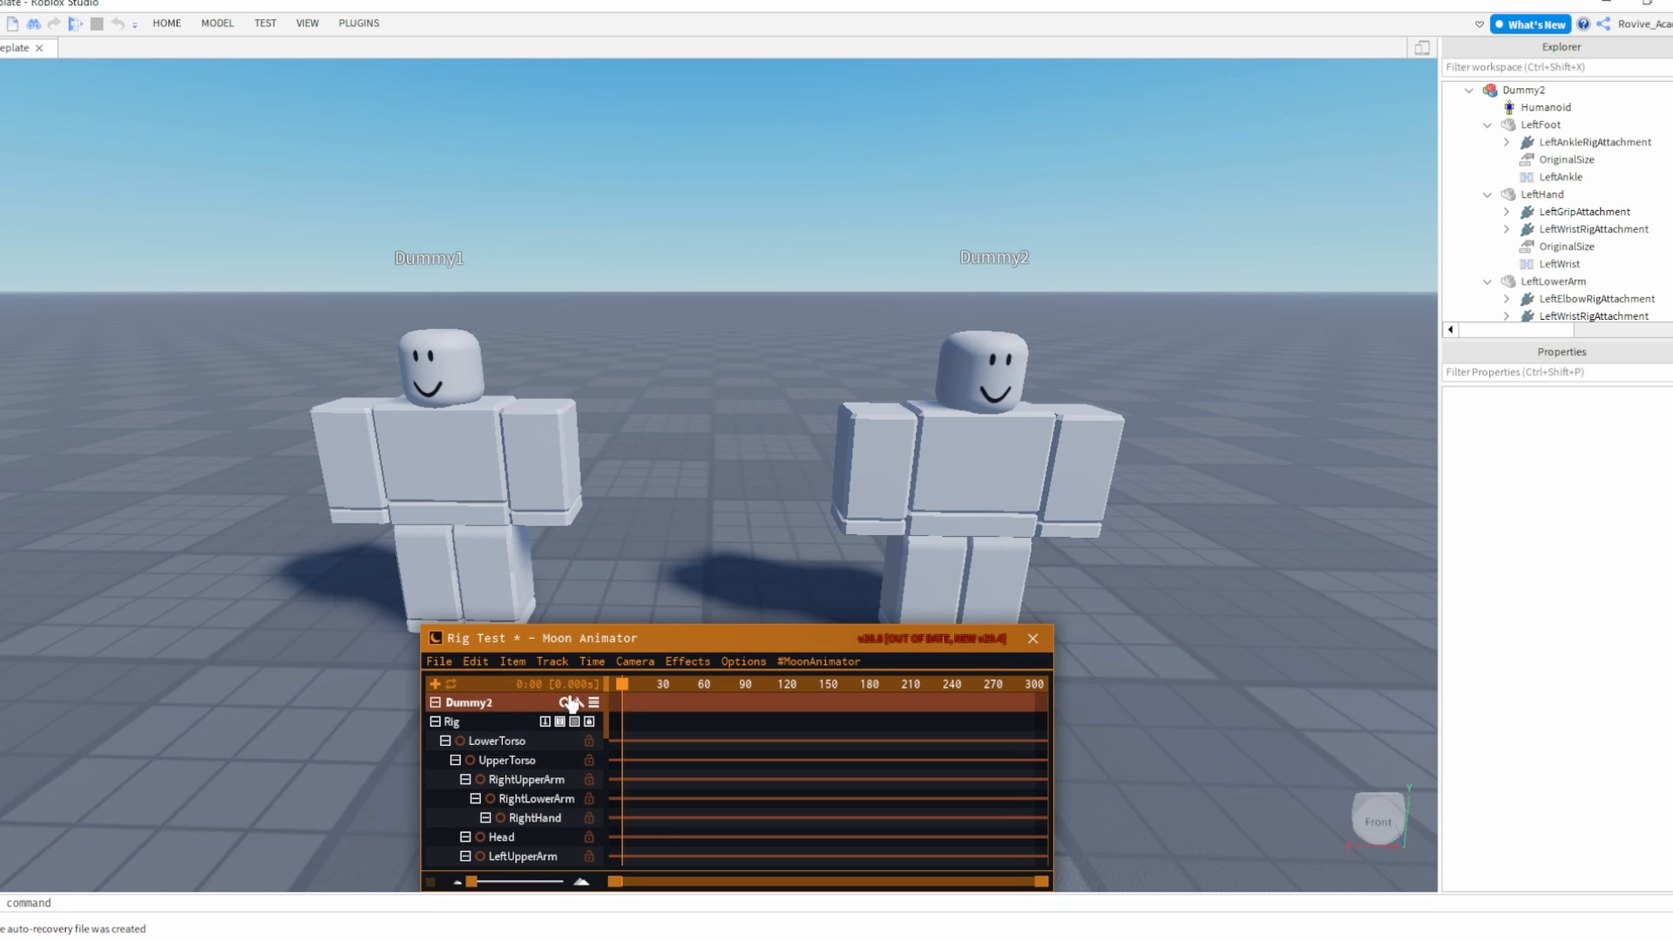
# - Try rotating Dummy1's torso to test its joint, and undo the rotation
pyautogui.scroll(-5, 589, 741)
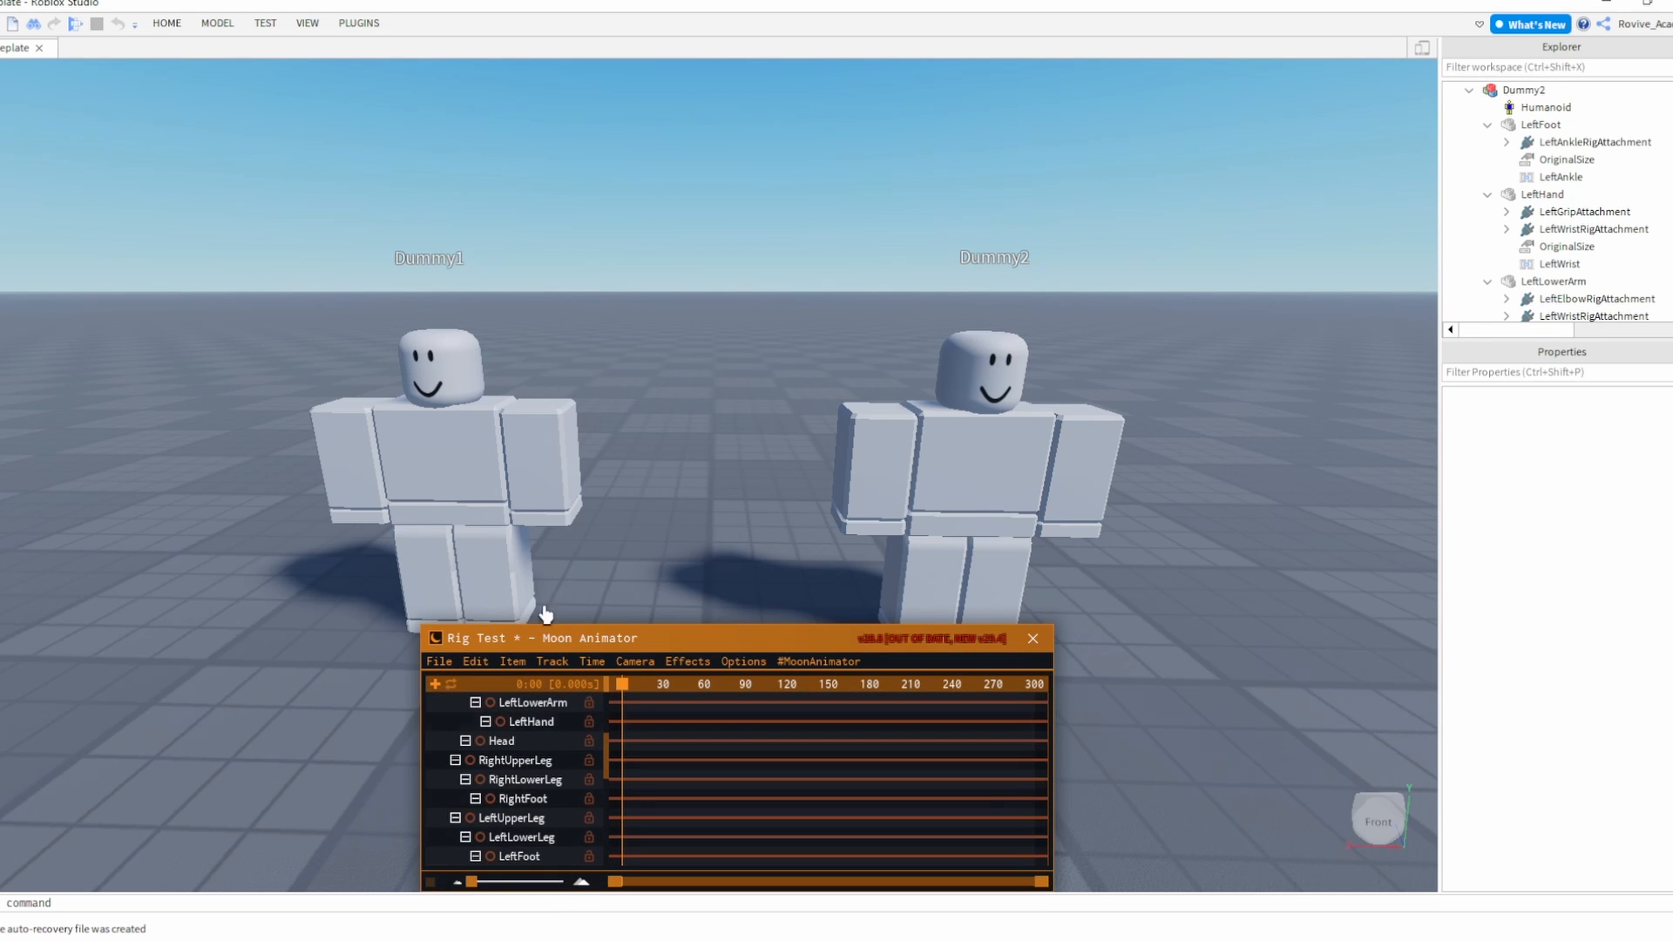
pyautogui.click(446, 504)
pyautogui.moveTo(354, 586)
pyautogui.mouseDown()
pyautogui.moveTo(347, 511)
pyautogui.moveTo(363, 635)
pyautogui.moveTo(369, 517)
pyautogui.moveTo(363, 563)
pyautogui.mouseUp()
pyautogui.click(676, 386)
pyautogui.click(455, 519)
pyautogui.press('r')
pyautogui.moveTo(684, 503); pyautogui.dragTo(305, 501)
pyautogui.hotkey('ctrl', 'z')
# - Try rotating Dummy1's left upper arm to test its pivot, and undo the rotation
pyautogui.click(474, 437)
pyautogui.click(541, 446)
pyautogui.press('r')
pyautogui.moveTo(676, 366); pyautogui.dragTo(772, 366, button='right')
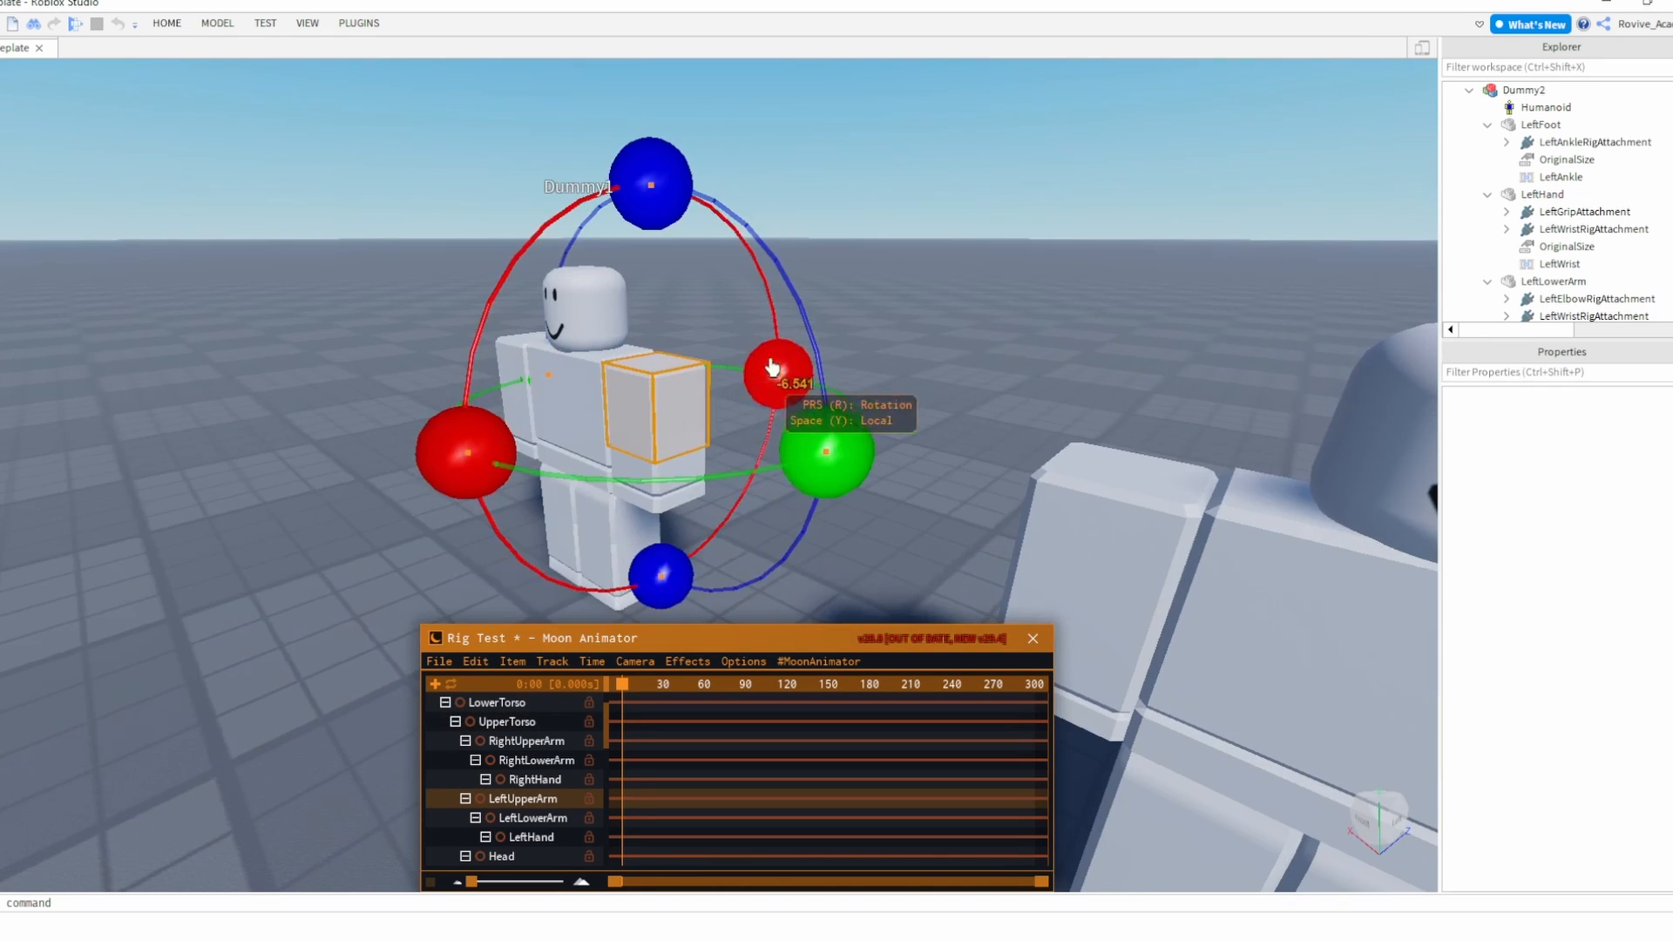
pyautogui.moveTo(773, 367); pyautogui.dragTo(623, 527)
pyautogui.moveTo(810, 465); pyautogui.dragTo(908, 488, button='right')
pyautogui.hotkey('ctrl', 'z')
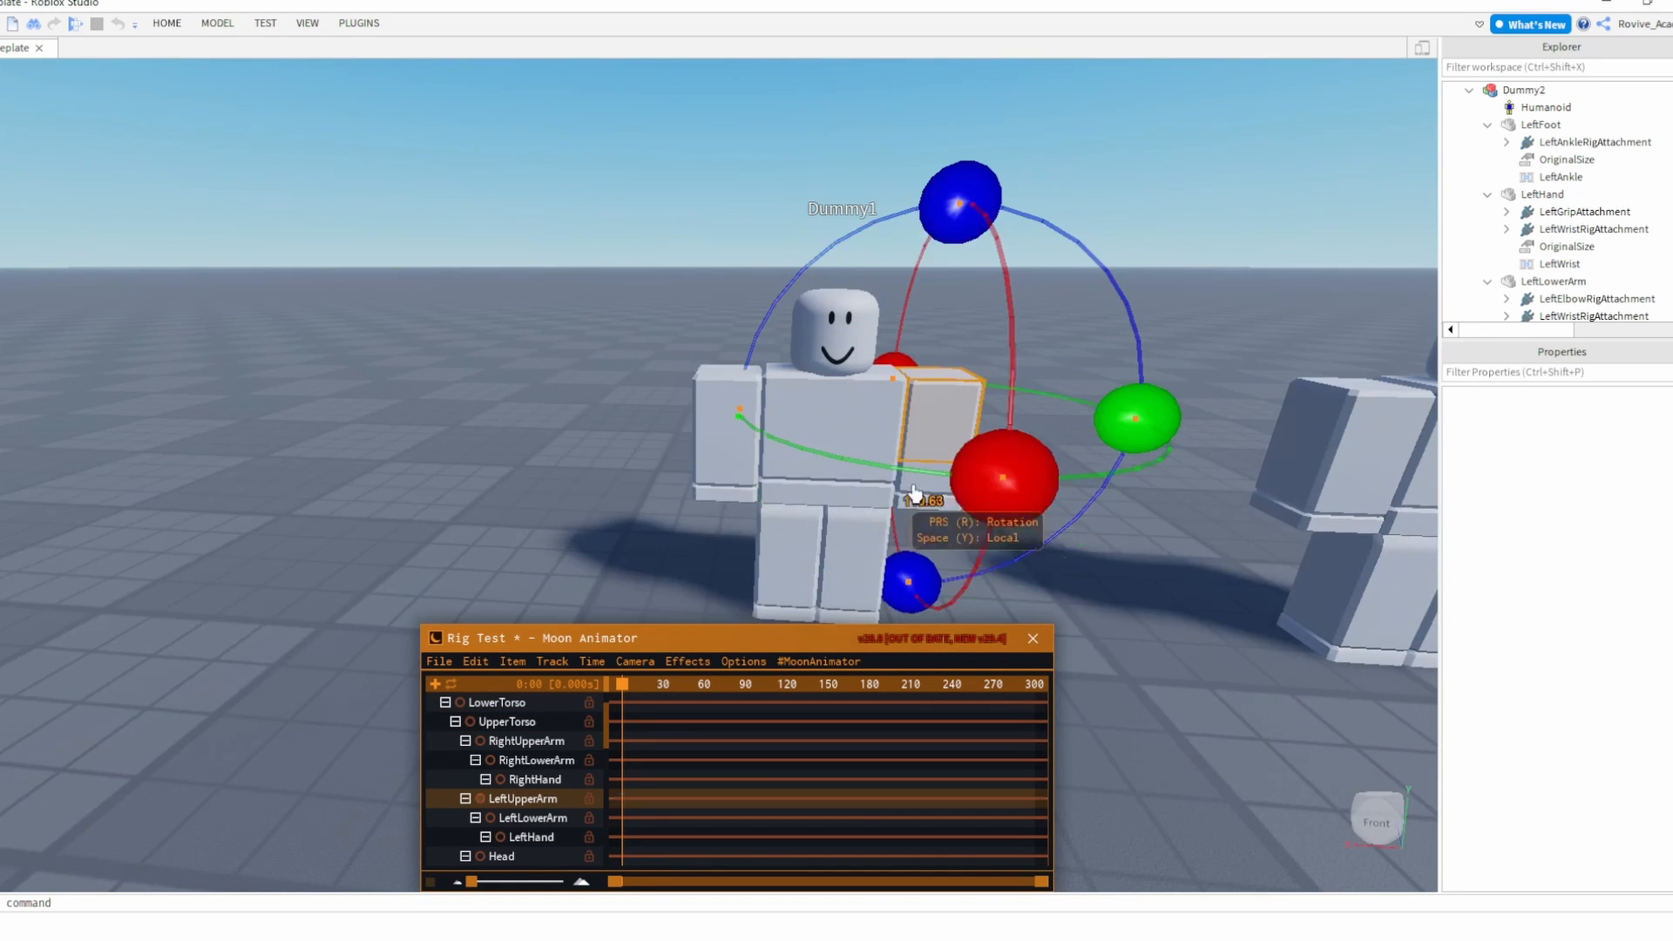
# - Try rotating Dummy1's right upper arm and head to test their pivots, undoing each rotation
pyautogui.click(710, 383)
pyautogui.moveTo(734, 209); pyautogui.dragTo(920, 229)
pyautogui.hotkey('ctrl', 'z')
pyautogui.moveTo(922, 230); pyautogui.dragTo(822, 353, button='right')
pyautogui.click(819, 352)
pyautogui.moveTo(907, 359); pyautogui.dragTo(859, 348)
pyautogui.hotkey('ctrl', 'z')
pyautogui.hotkey('ctrl', 'z')
pyautogui.click(797, 280)
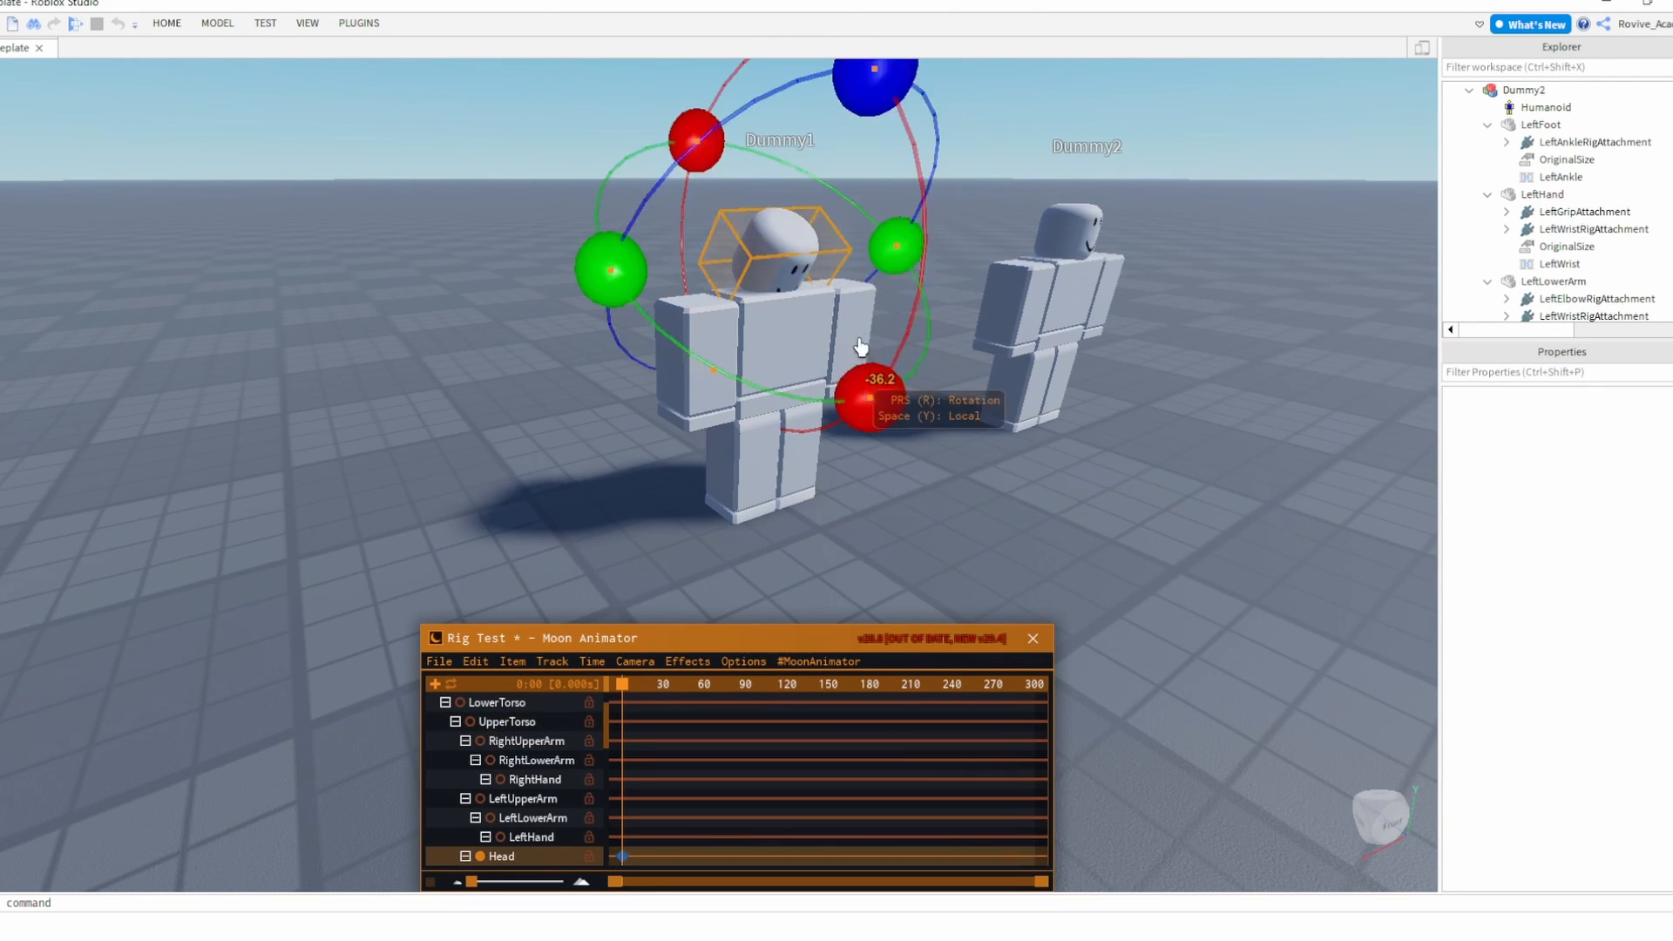
pyautogui.hotkey('ctrl', 'z')
pyautogui.hotkey('ctrl', 'z')
# - Try rotating Dummy1's left upper leg to test its pivot, and undo the rotation
pyautogui.click(812, 426)
pyautogui.moveTo(910, 454); pyautogui.dragTo(976, 488)
pyautogui.hotkey('ctrl', 'z')
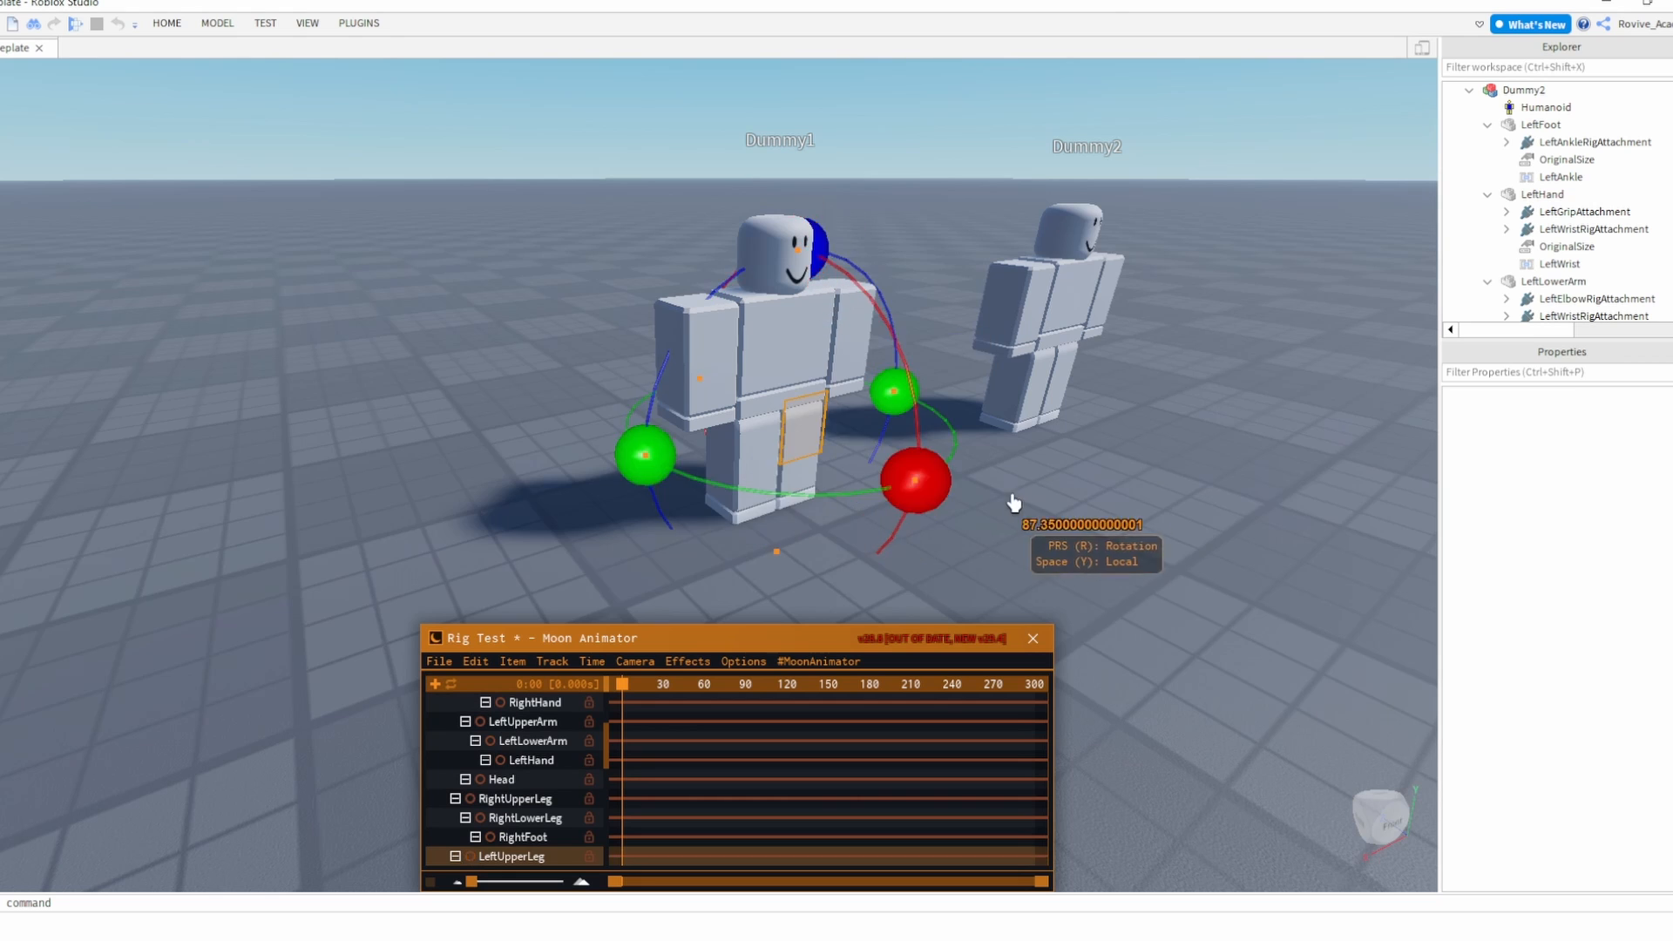
pyautogui.hotkey('ctrl', 'z')
# - Select the left upper legs of both dummies and rotate them together to compare their pivots
pyautogui.moveTo(1011, 505); pyautogui.dragTo(1016, 493, button='right')
pyautogui.press('d')
pyautogui.click(1027, 484)
pyautogui.keyDown('ctrl'); pyautogui.click(585, 463); pyautogui.keyUp('ctrl')
pyautogui.press('a')
pyautogui.moveTo(806, 516); pyautogui.dragTo(821, 525, button='right')
pyautogui.moveTo(1356, 408); pyautogui.dragTo(1263, 229)
pyautogui.click(1305, 439)
# - Select matching upper arms on both dummies and rotate them together to compare their shoulder pivots
pyautogui.click(1139, 312)
pyautogui.press('d')
pyautogui.moveTo(1138, 314); pyautogui.dragTo(1124, 313, button='right')
pyautogui.keyDown('ctrl'); pyautogui.click(610, 349); pyautogui.keyUp('ctrl')
pyautogui.moveTo(1203, 140); pyautogui.dragTo(920, 218)
pyautogui.click(1067, 247)
pyautogui.press('d')
pyautogui.click(850, 359)
pyautogui.press('a')
pyautogui.keyDown('ctrl'); pyautogui.click(629, 350); pyautogui.keyUp('ctrl')
pyautogui.click(931, 212)
pyautogui.press('a')
# - Select the heads of both dummies and rotate them together to compare their neck pivots
pyautogui.click(1262, 300)
pyautogui.keyDown('ctrl'); pyautogui.click(759, 302); pyautogui.keyUp('ctrl')
pyautogui.press('a')
pyautogui.moveTo(759, 303); pyautogui.dragTo(784, 305, button='right')
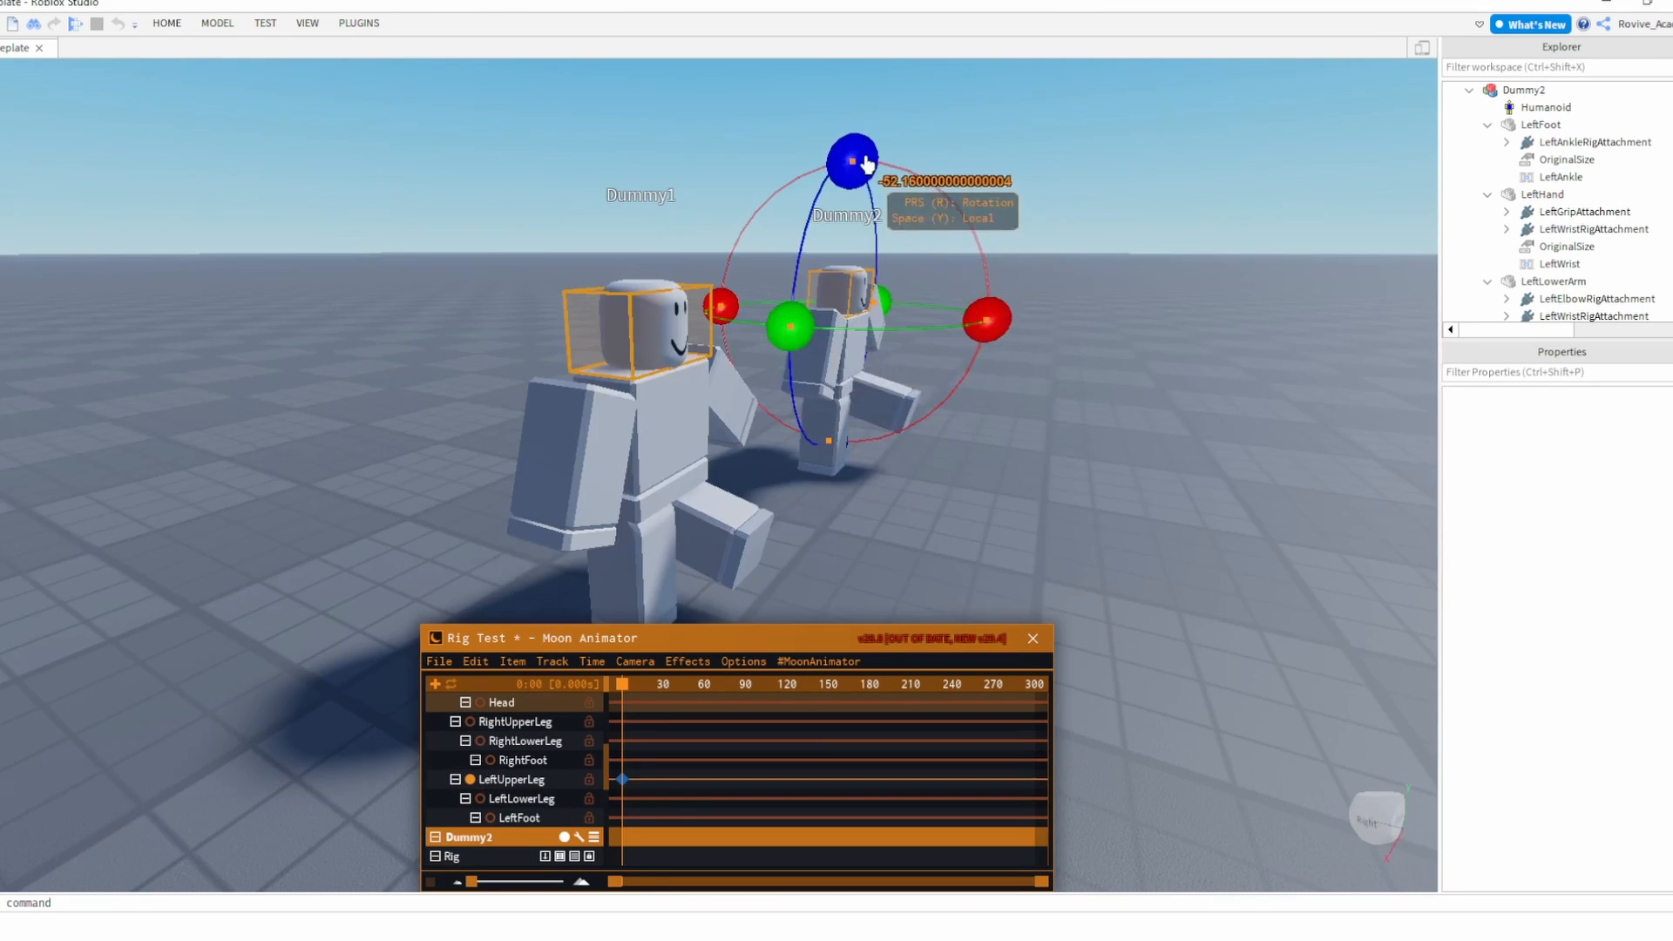
pyautogui.click(957, 275)
pyautogui.click(842, 305)
pyautogui.keyDown('ctrl'); pyautogui.click(667, 331); pyautogui.keyUp('ctrl')
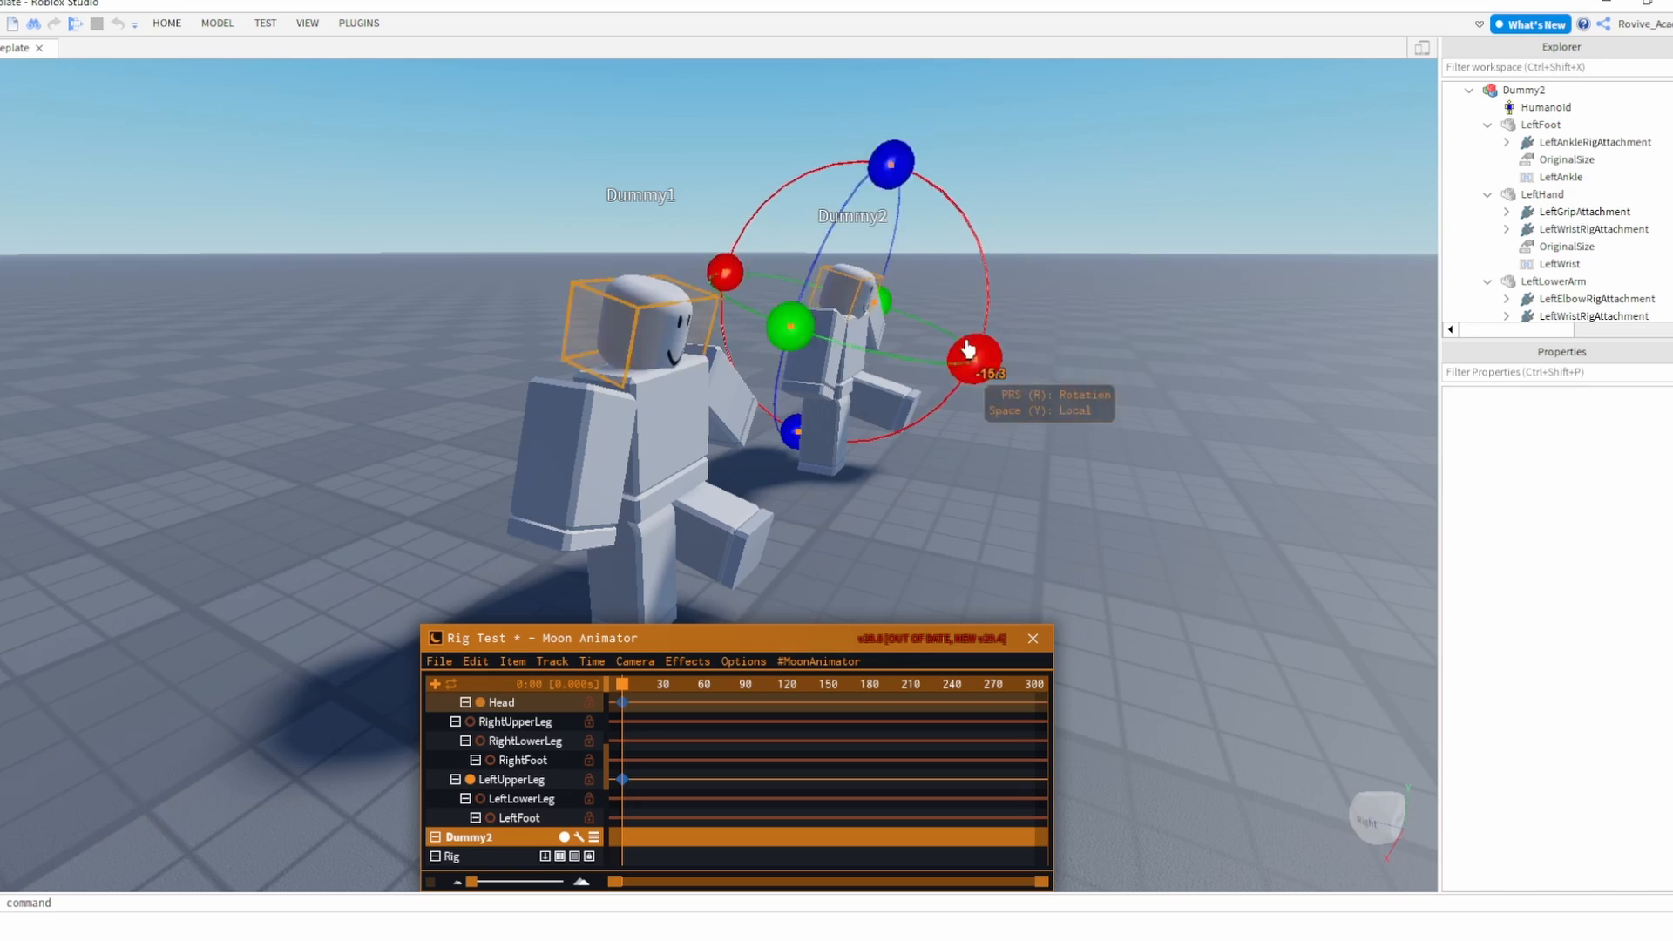
pyautogui.click(1044, 427)
pyautogui.press('d')
pyautogui.moveTo(1050, 437); pyautogui.dragTo(1057, 444, button='right')
pyautogui.press('s')
pyautogui.moveTo(712, 684); pyautogui.dragTo(661, 688)
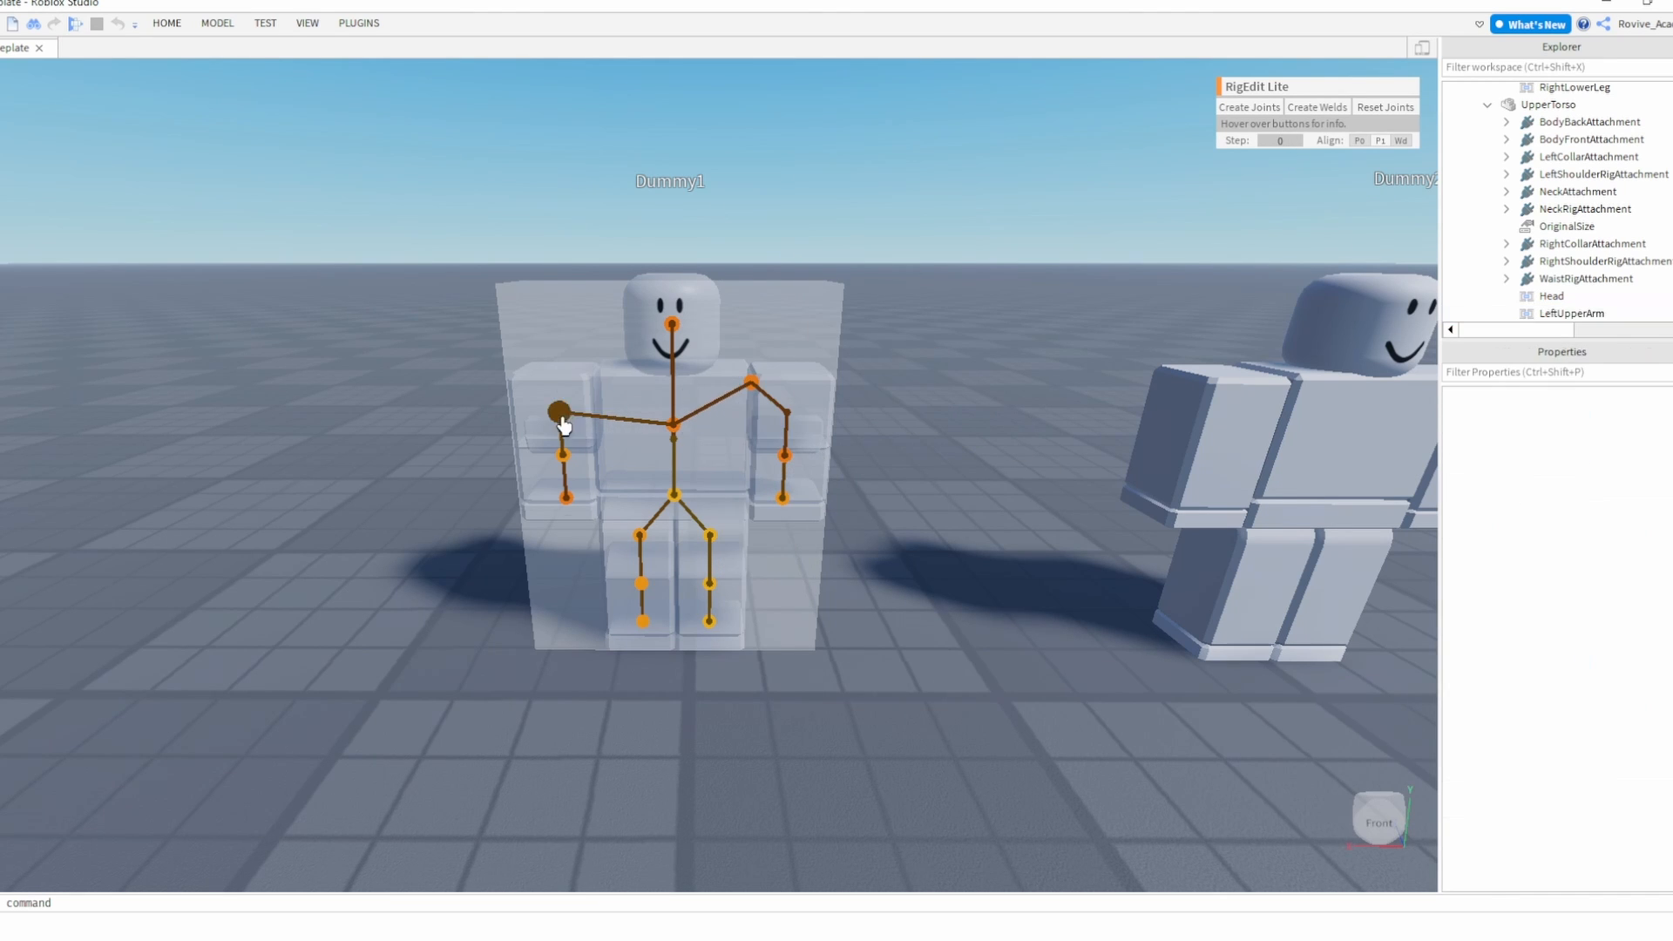
# - In RigEdit Lite, raise Dummy1's right shoulder joint, as well as the elbow and wrist joints of both arms
pyautogui.click(560, 411)
pyautogui.moveTo(583, 253); pyautogui.dragTo(580, 216)
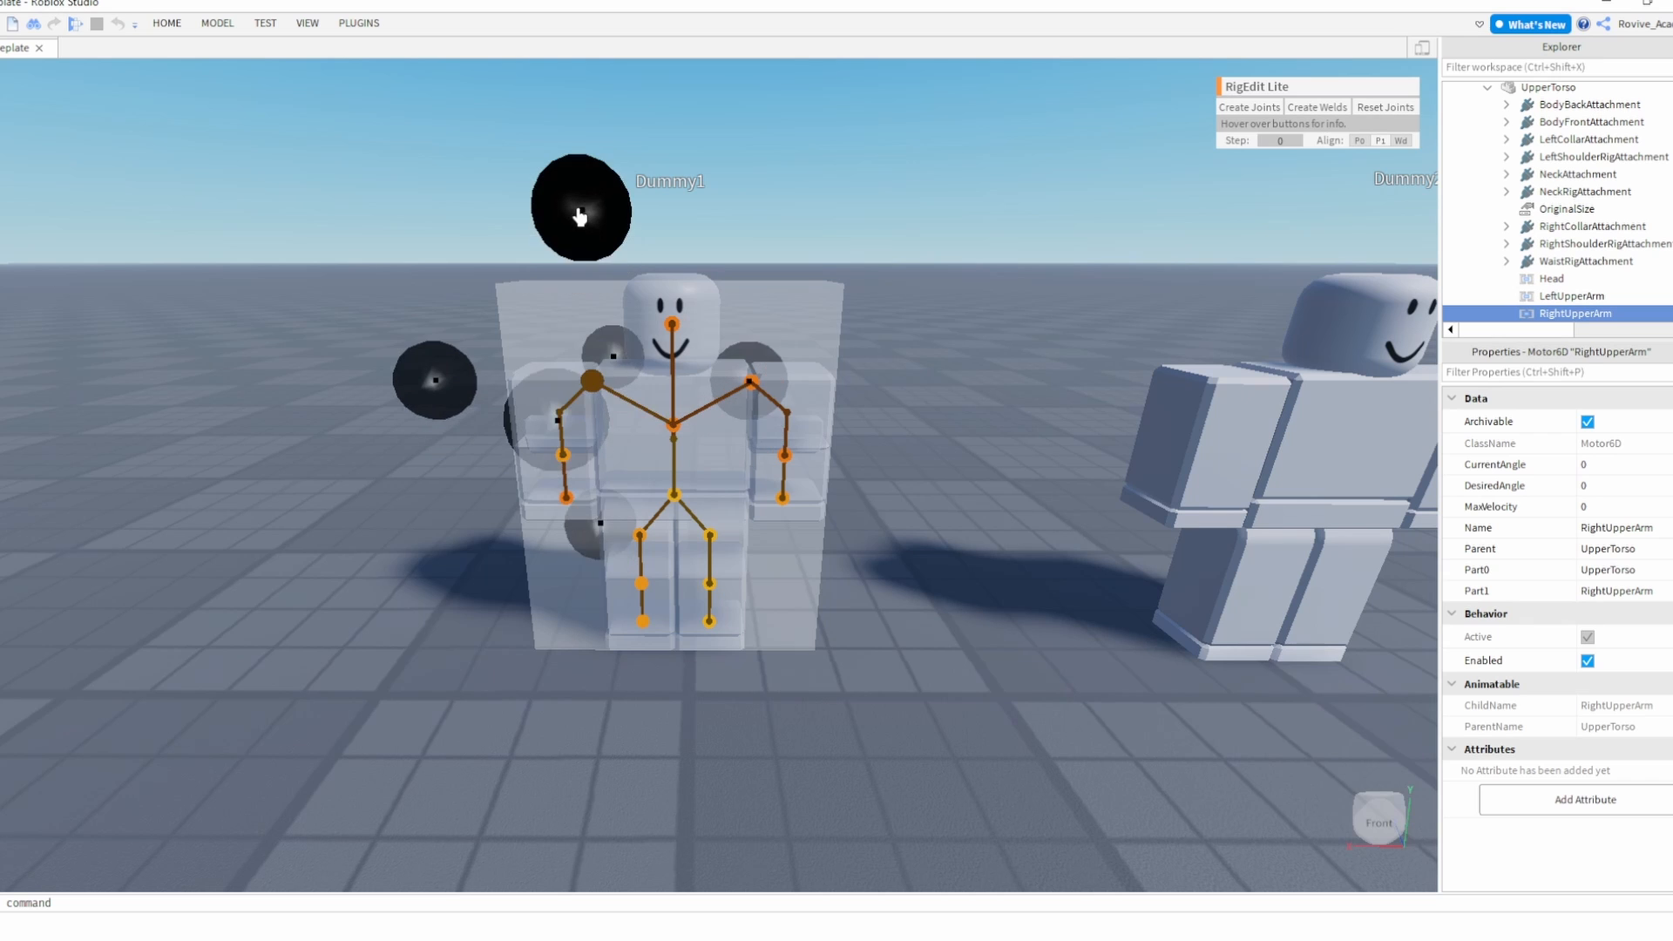
pyautogui.click(774, 475)
pyautogui.click(781, 501)
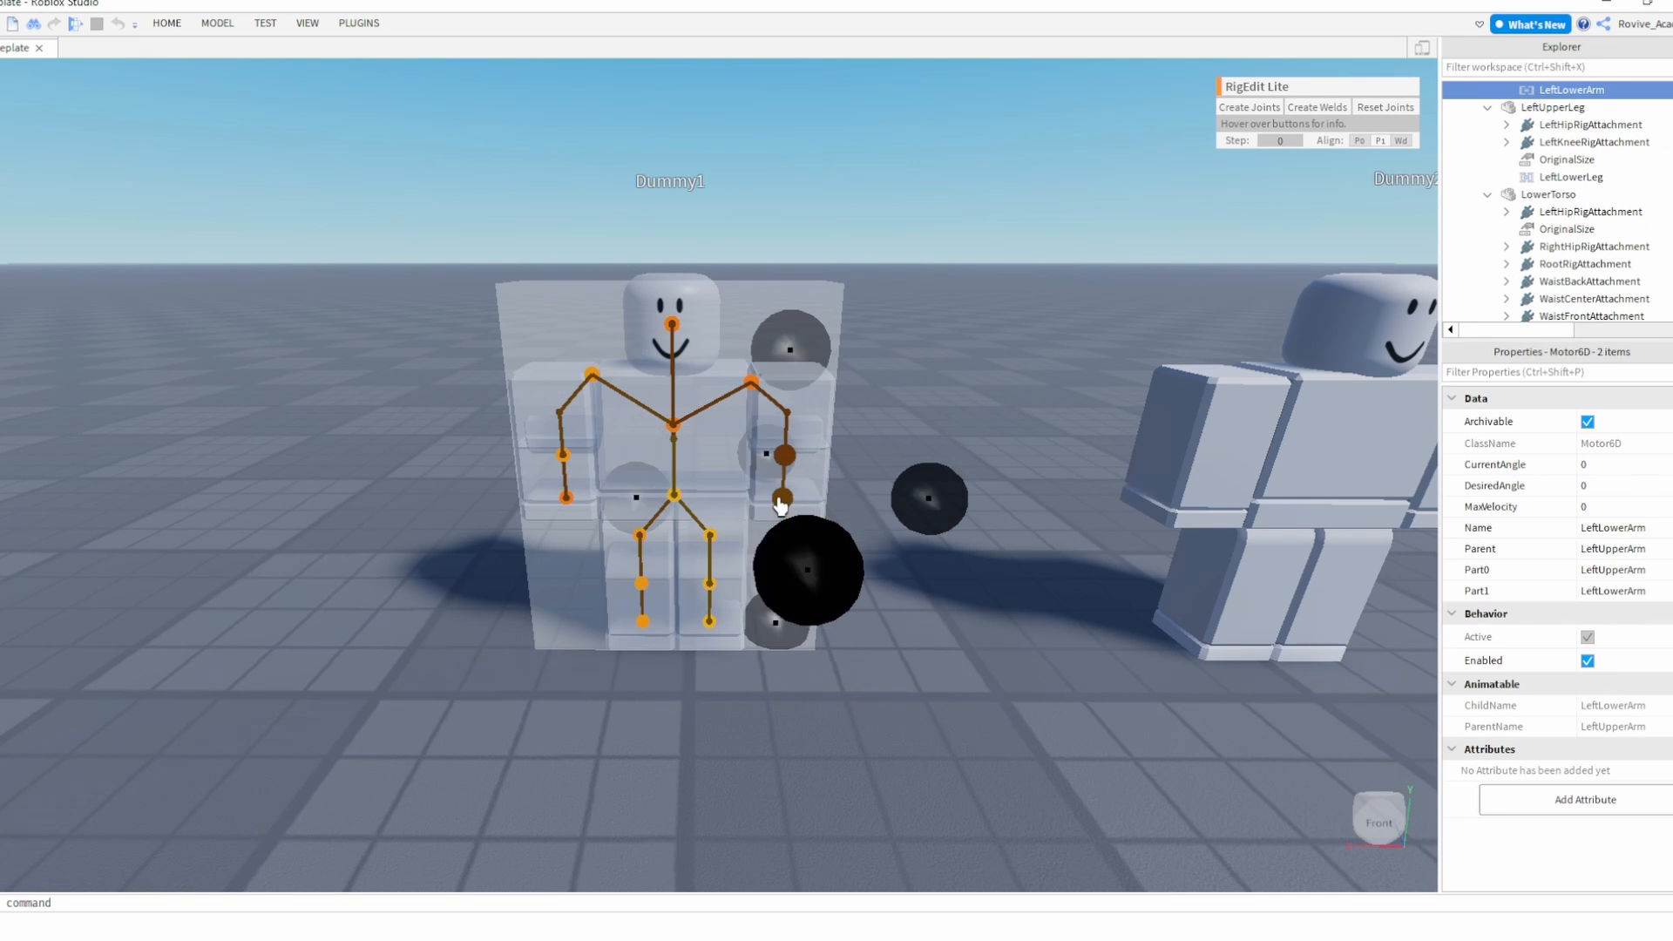
pyautogui.keyDown('shift'); pyautogui.click(561, 508); pyautogui.keyUp('shift')
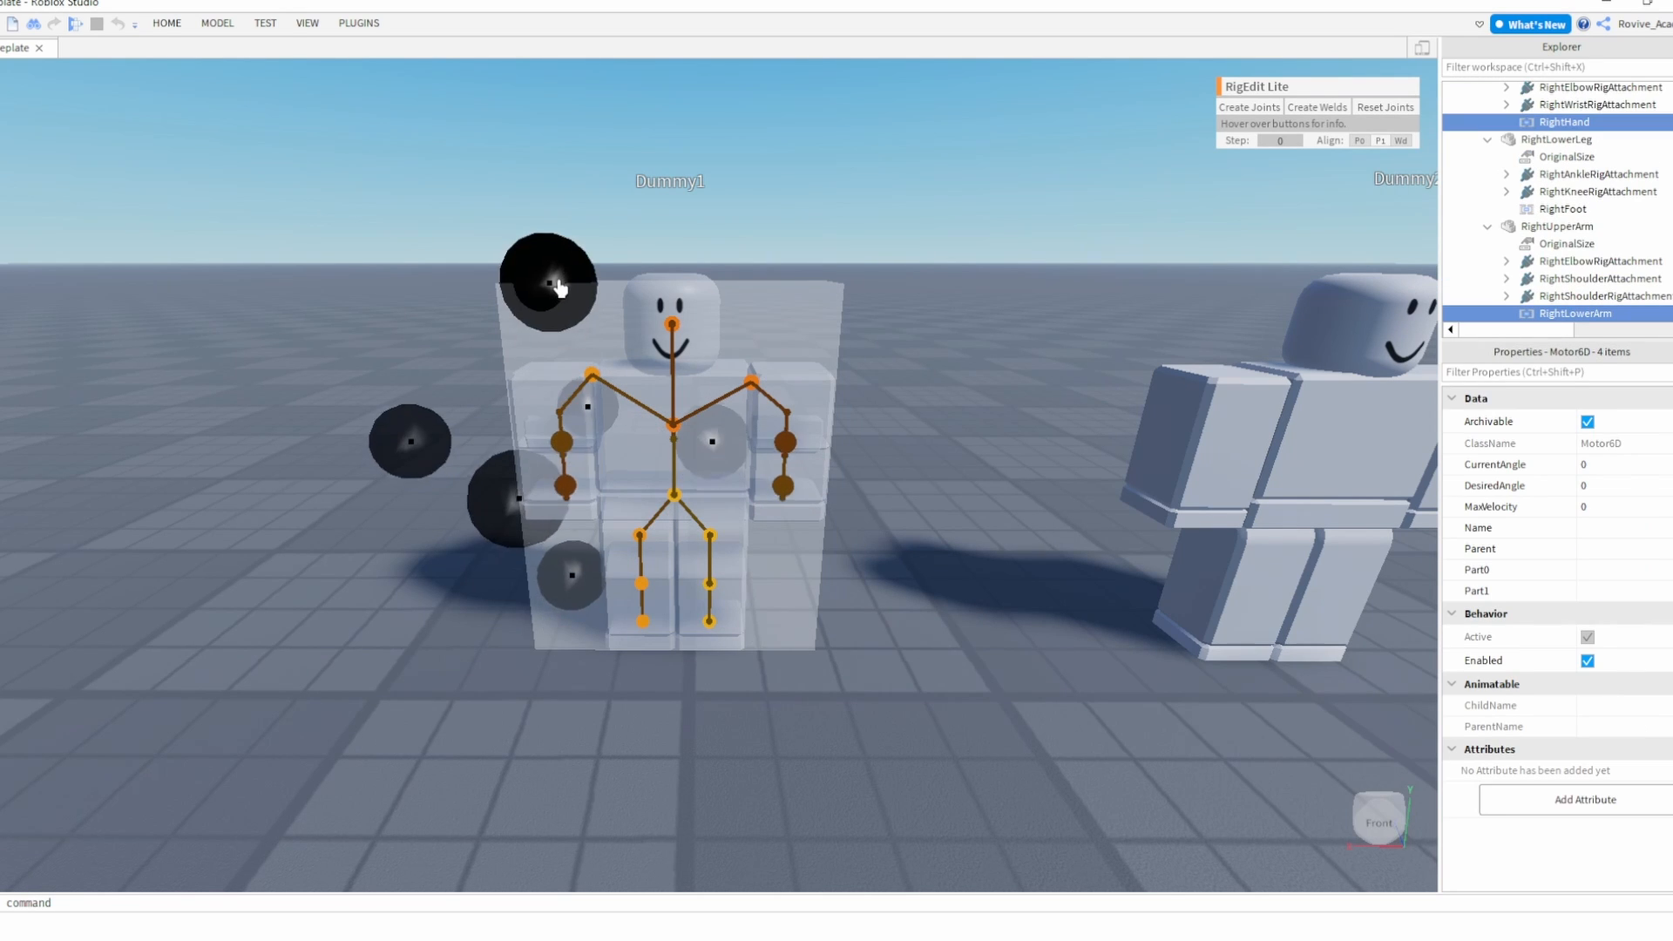
pyautogui.click(886, 374)
# - Select Dummy1's two wrist joints and lower them toward the tops of the hands
pyautogui.press('w')
pyautogui.press('d')
pyautogui.moveTo(886, 375); pyautogui.dragTo(886, 375, button='right')
pyautogui.press('a')
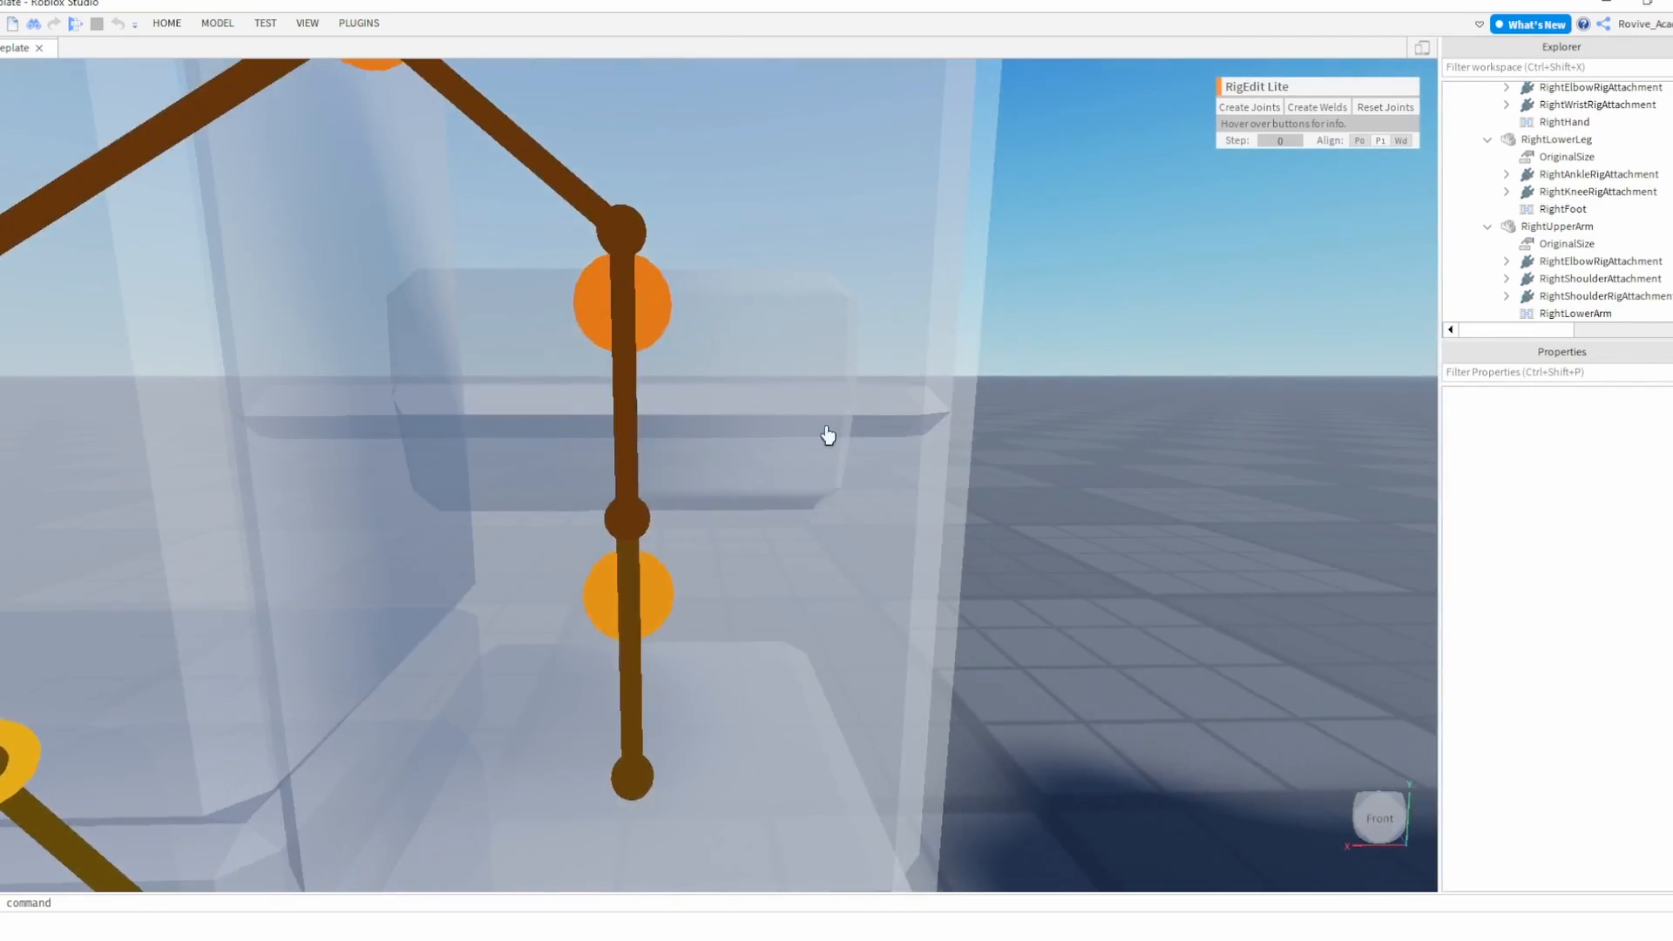
pyautogui.scroll(-3, 649, 520)
pyautogui.scroll(-2, 642, 523)
pyautogui.press('a')
pyautogui.moveTo(750, 545); pyautogui.dragTo(750, 544, button='right')
pyautogui.press('d')
pyautogui.scroll(-2, 751, 545)
pyautogui.click(932, 544)
pyautogui.keyDown('shift'); pyautogui.click(575, 537); pyautogui.keyUp('shift')
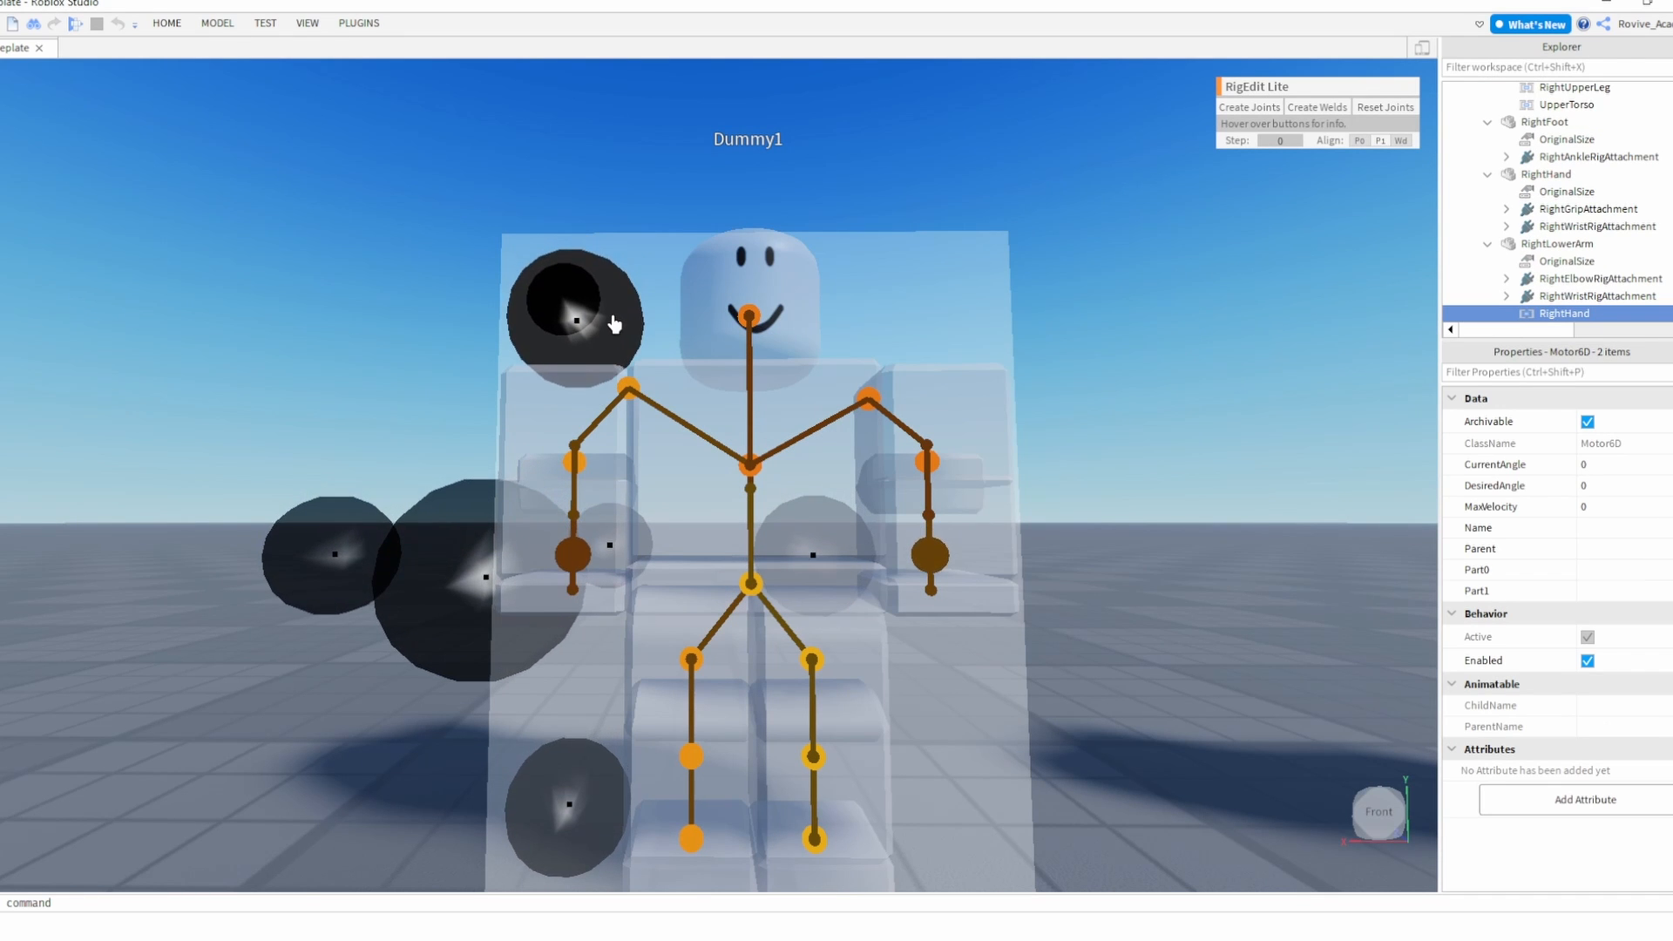
pyautogui.click(1253, 378)
# - Select Dummy1's two hip joints and raise them to the tops of the upper legs
pyautogui.scroll(-4, 1000, 433)
pyautogui.moveTo(1000, 433); pyautogui.dragTo(941, 447, button='right')
pyautogui.scroll(4, 804, 627)
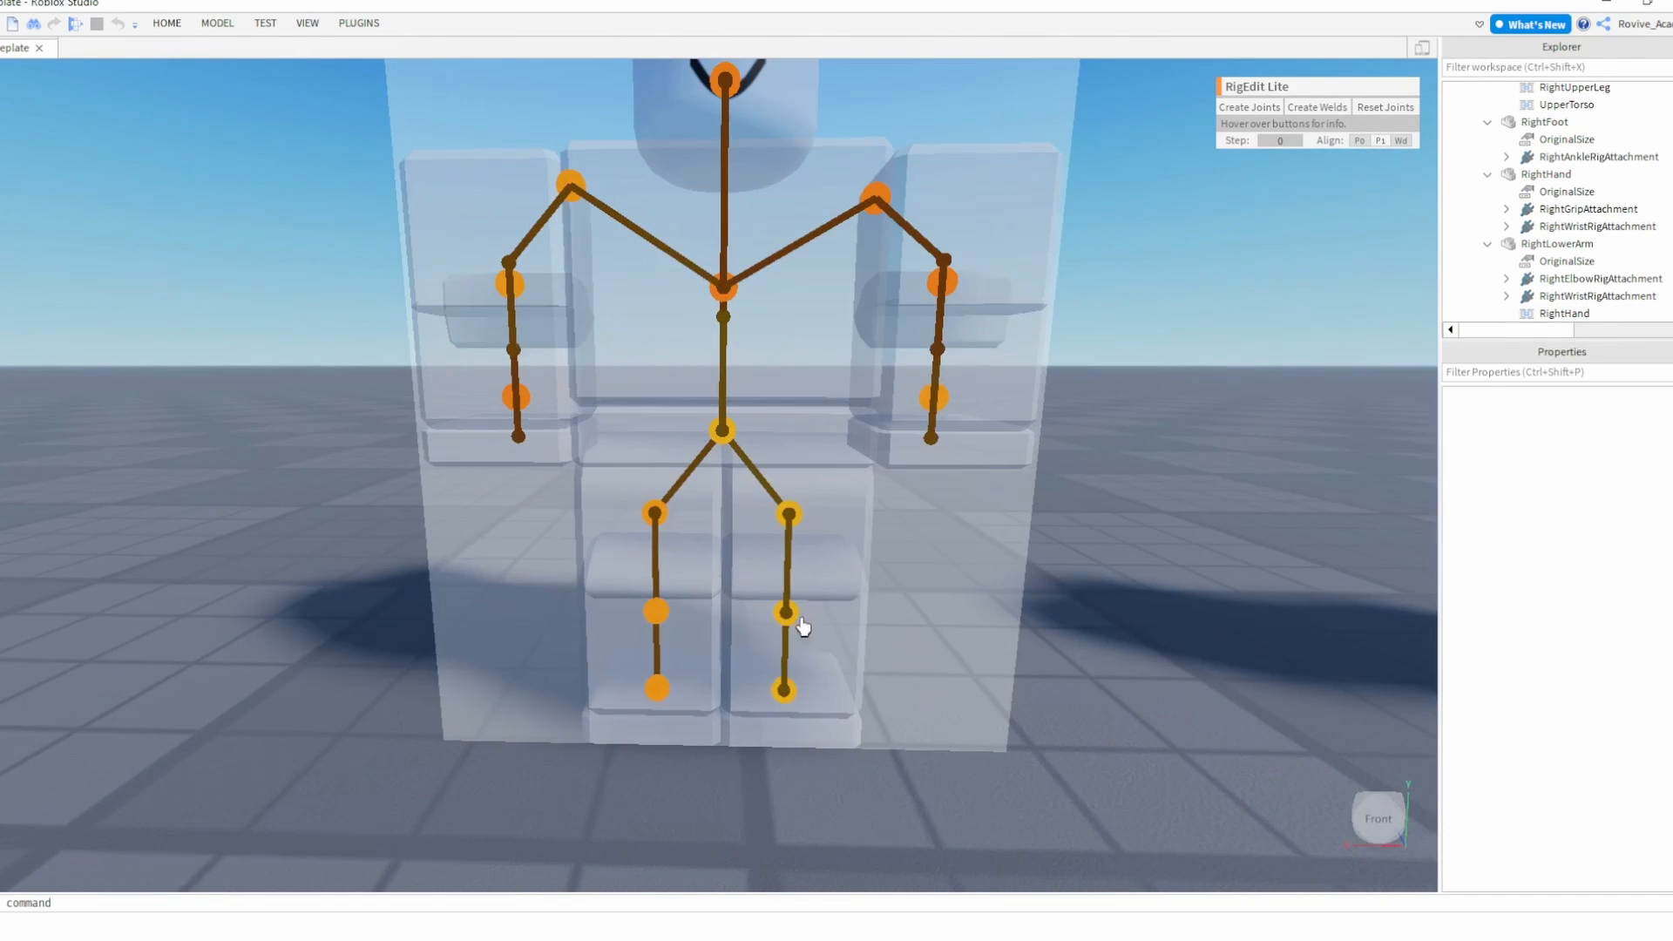
pyautogui.click(788, 515)
pyautogui.keyDown('ctrl'); pyautogui.click(655, 512); pyautogui.keyUp('ctrl')
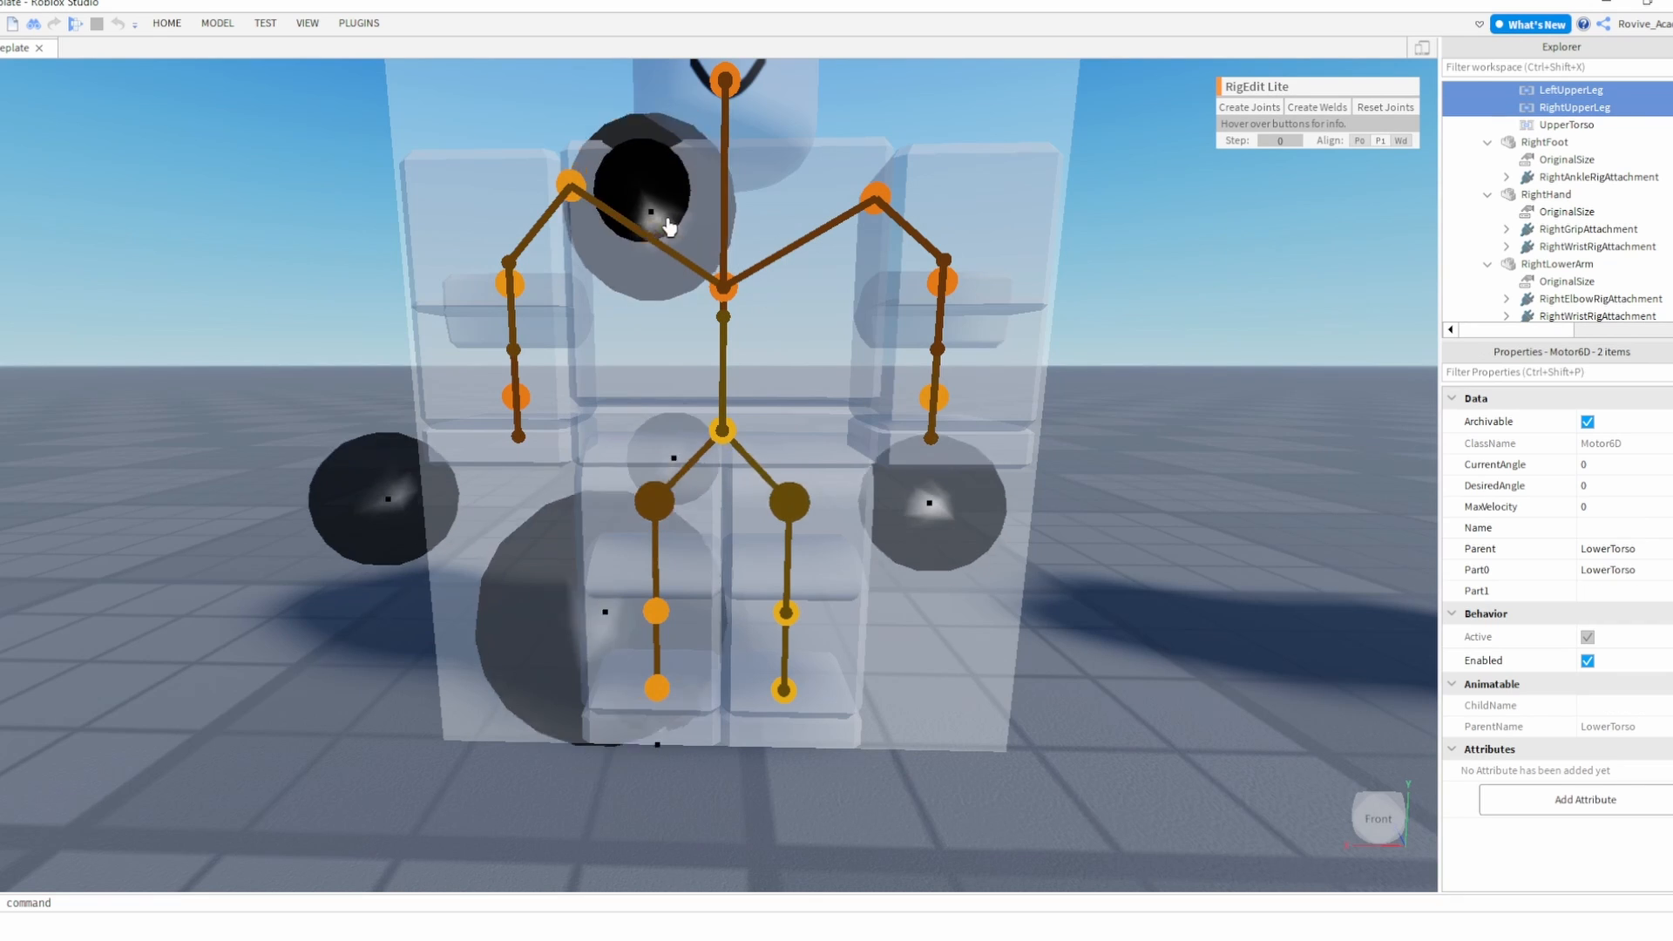
pyautogui.click(1046, 246)
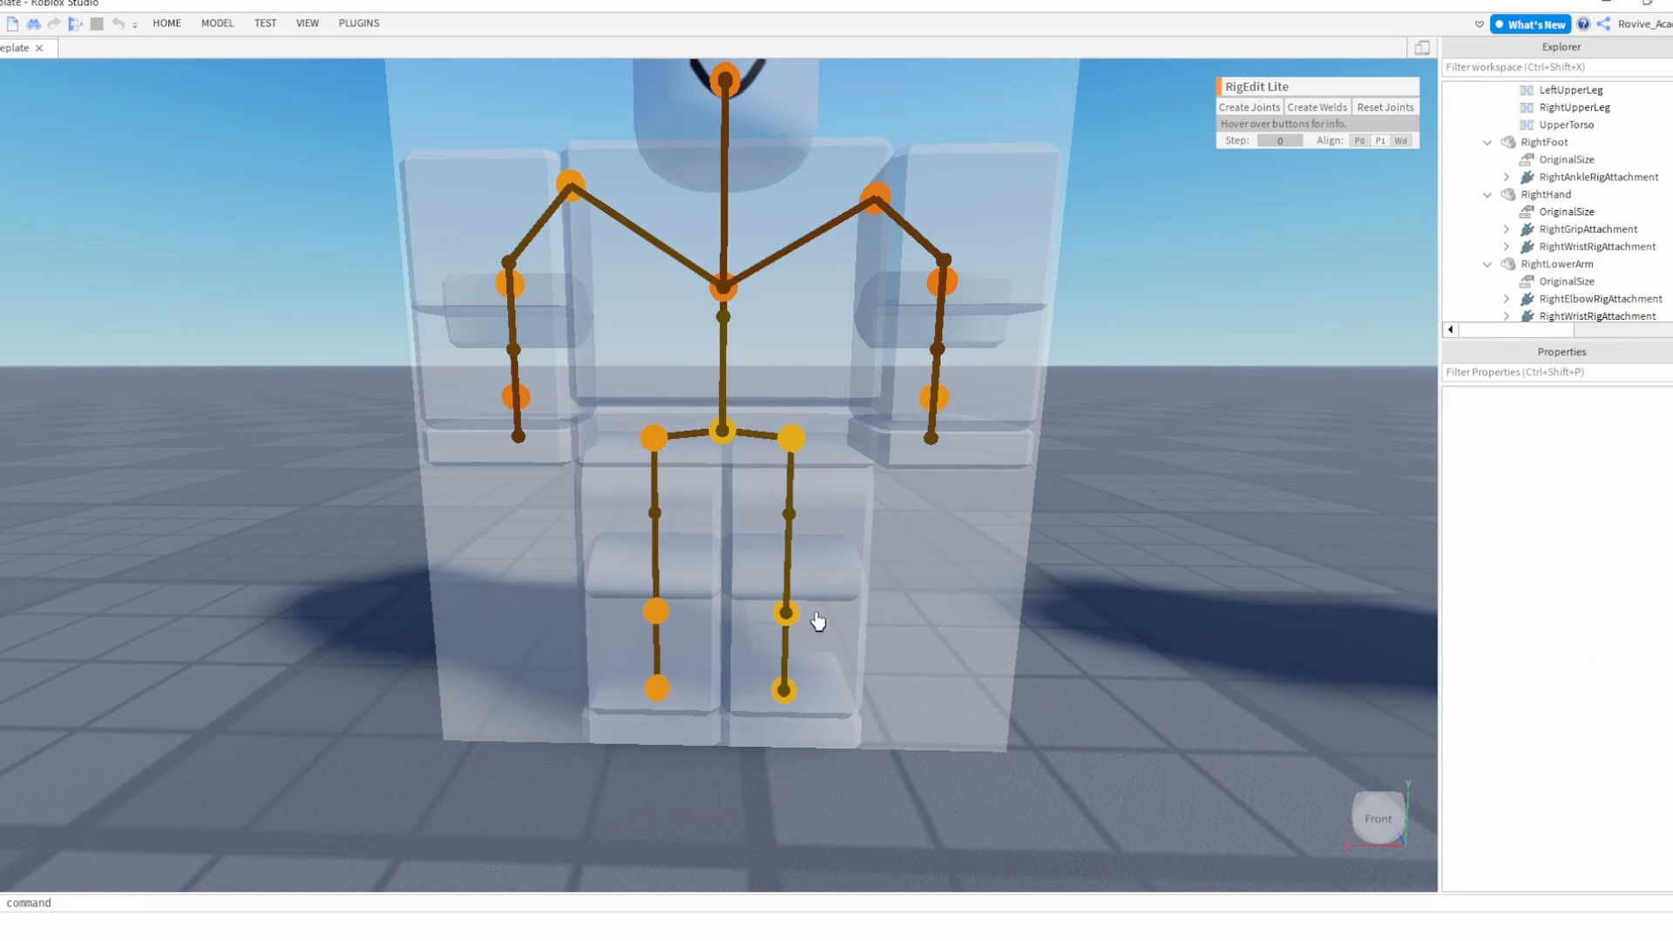
# - Select Dummy1's two knee joints and raise them, and likewise raise its two ankle joints toward the tops of the feet
pyautogui.click(789, 614)
pyautogui.keyDown('ctrl'); pyautogui.click(659, 613); pyautogui.keyUp('ctrl')
pyautogui.moveTo(668, 359); pyautogui.dragTo(656, 283)
pyautogui.click(1005, 389)
pyautogui.click(783, 692)
pyautogui.keyDown('ctrl'); pyautogui.click(657, 688); pyautogui.keyUp('ctrl')
pyautogui.moveTo(649, 434); pyautogui.dragTo(648, 406)
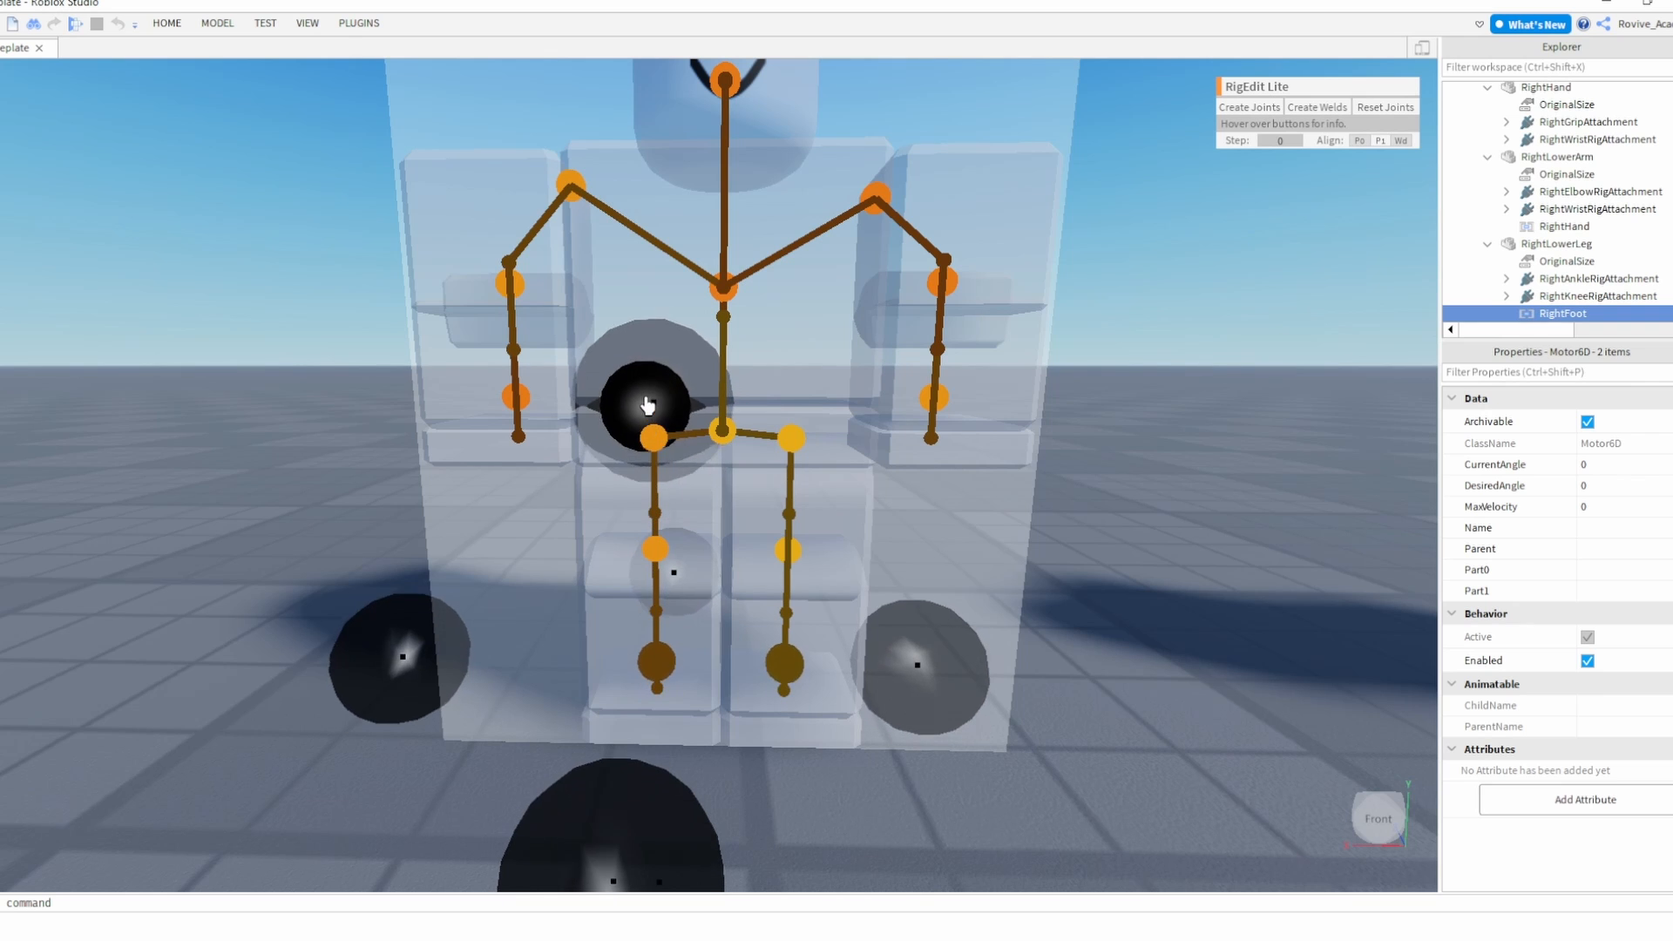
# - Turn off RigEdit Lite's joint display after viewing Dummy1 beside Dummy2
pyautogui.click(1157, 503)
pyautogui.press('s')
pyautogui.moveTo(1157, 503); pyautogui.dragTo(1157, 499, button='right')
pyautogui.press('w')
pyautogui.press('d')
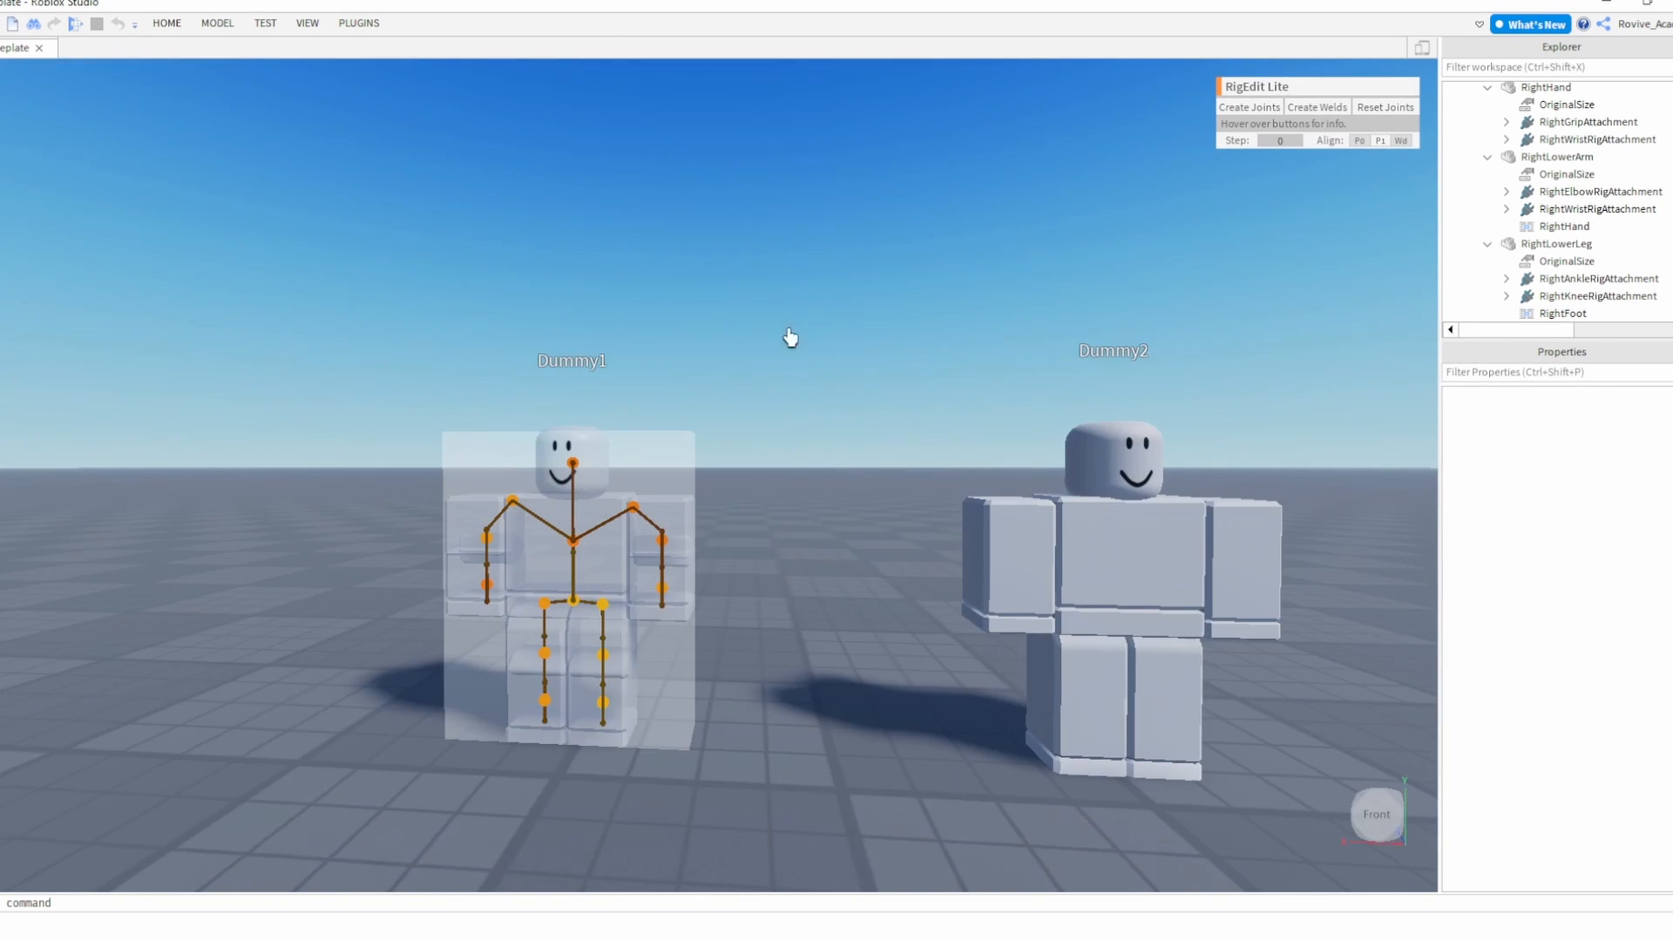
pyautogui.click(213, 24)
pyautogui.click(876, 521)
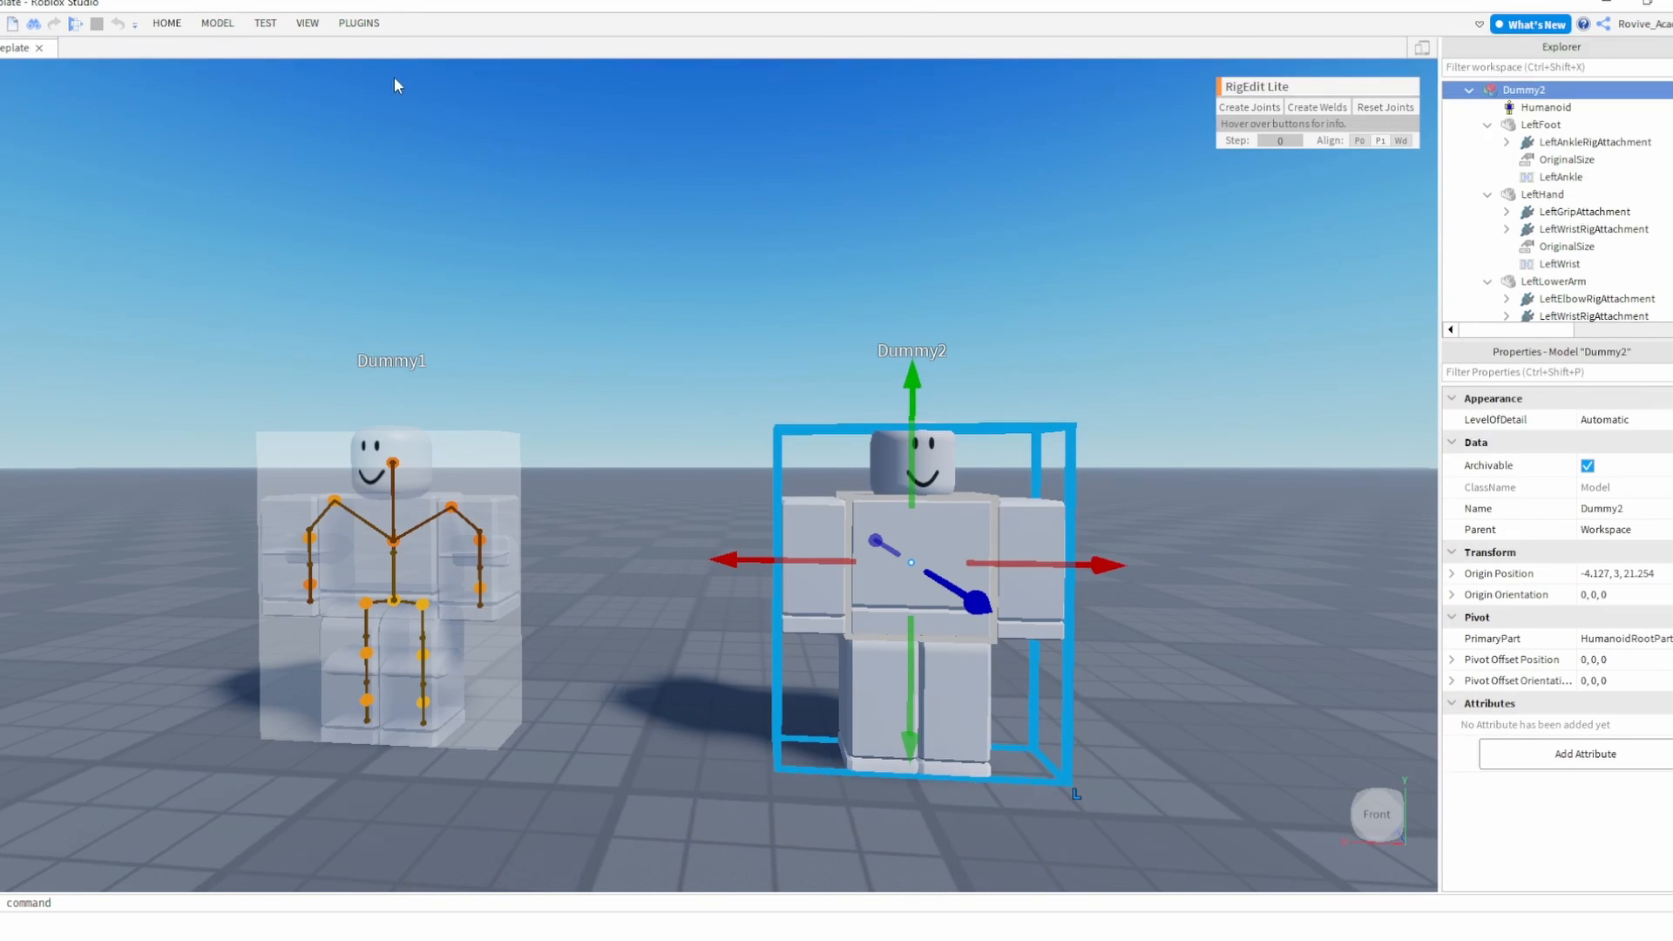
pyautogui.click(359, 23)
pyautogui.click(1056, 50)
pyautogui.click(1056, 49)
# - Reopen the Rig Test animation file in Moon Animator
pyautogui.moveTo(1138, 433); pyautogui.dragTo(1138, 433, button='right')
pyautogui.press('w')
pyautogui.press('s')
pyautogui.press('w')
pyautogui.press('s')
pyautogui.press('w')
pyautogui.press('s')
pyautogui.moveTo(881, 368); pyautogui.dragTo(881, 368, button='right')
pyautogui.press('a')
pyautogui.press('w')
pyautogui.click(368, 25)
pyautogui.click(725, 63)
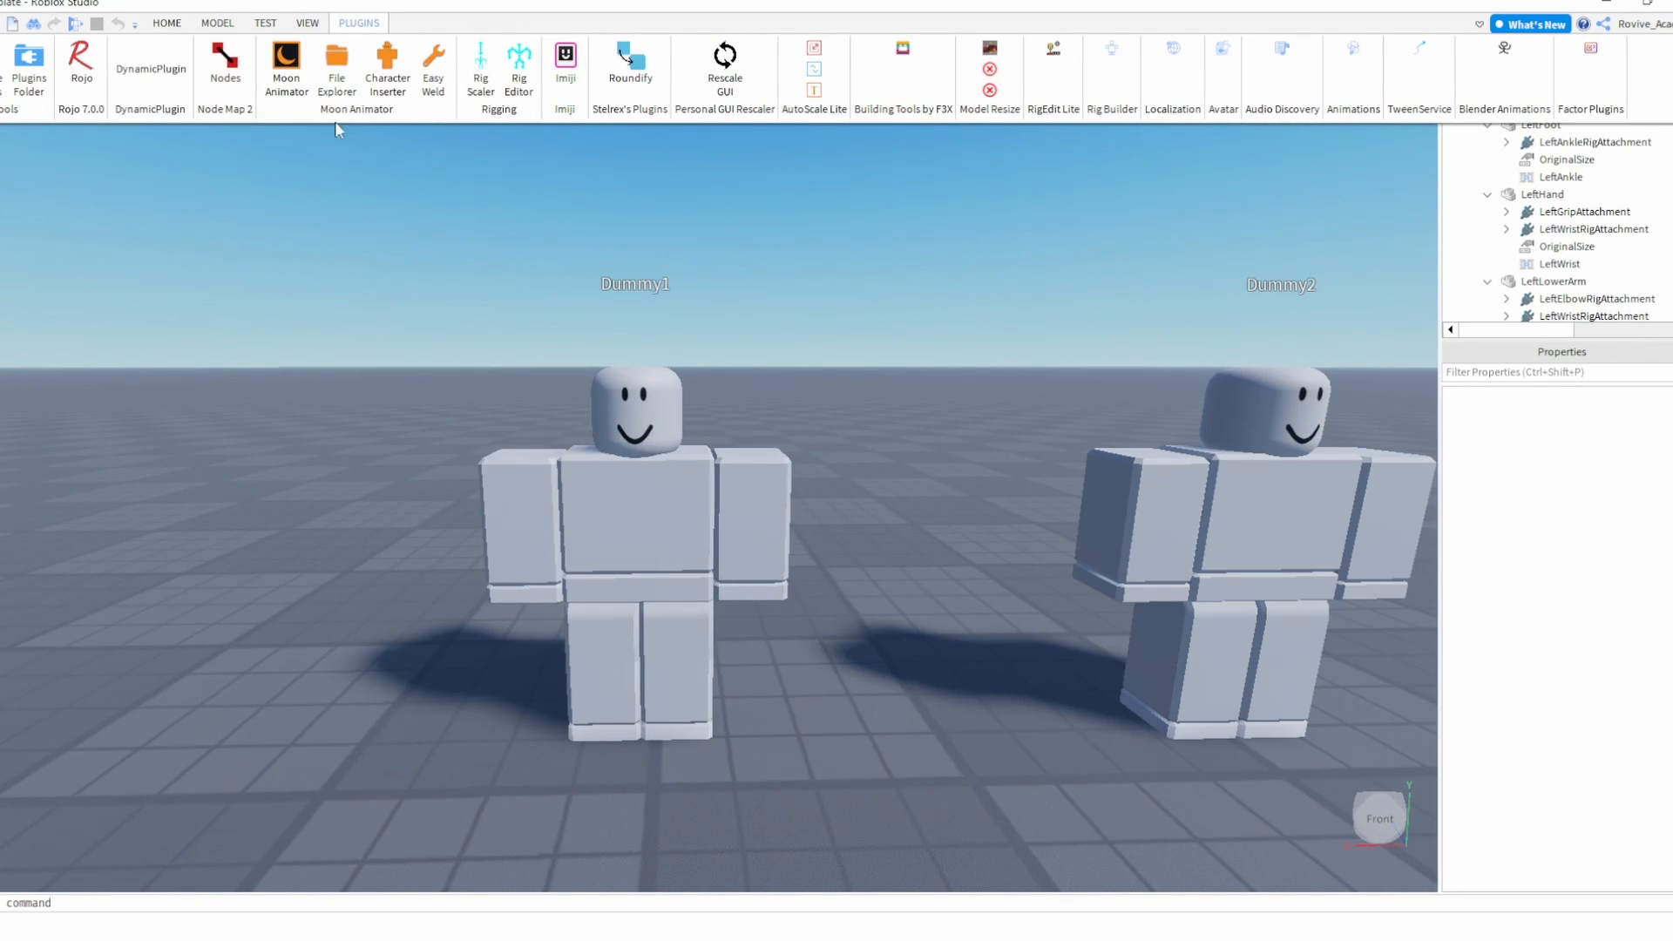
pyautogui.click(340, 63)
pyautogui.click(620, 358)
pyautogui.click(850, 332)
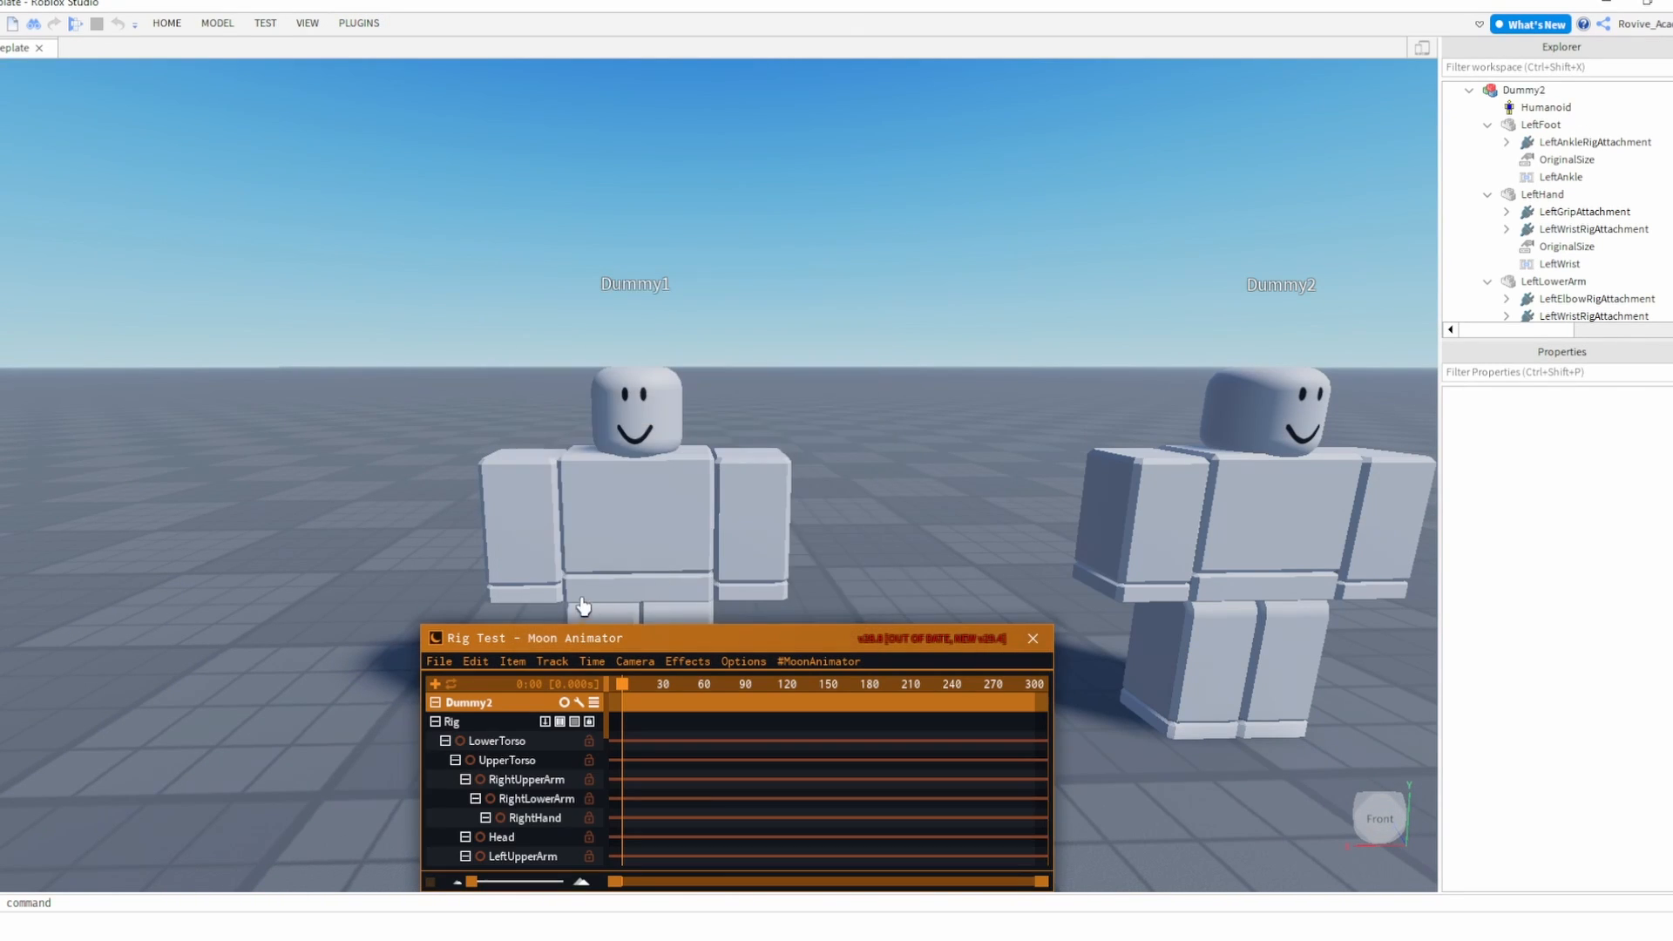
# - Select the right upper arms of both dummies and rotate them together outward to about horizontal
pyautogui.press('s')
pyautogui.moveTo(608, 585); pyautogui.dragTo(608, 585, button='right')
pyautogui.press('d')
pyautogui.click(919, 433)
pyautogui.keyDown('shift'); pyautogui.click(510, 435); pyautogui.keyUp('shift')
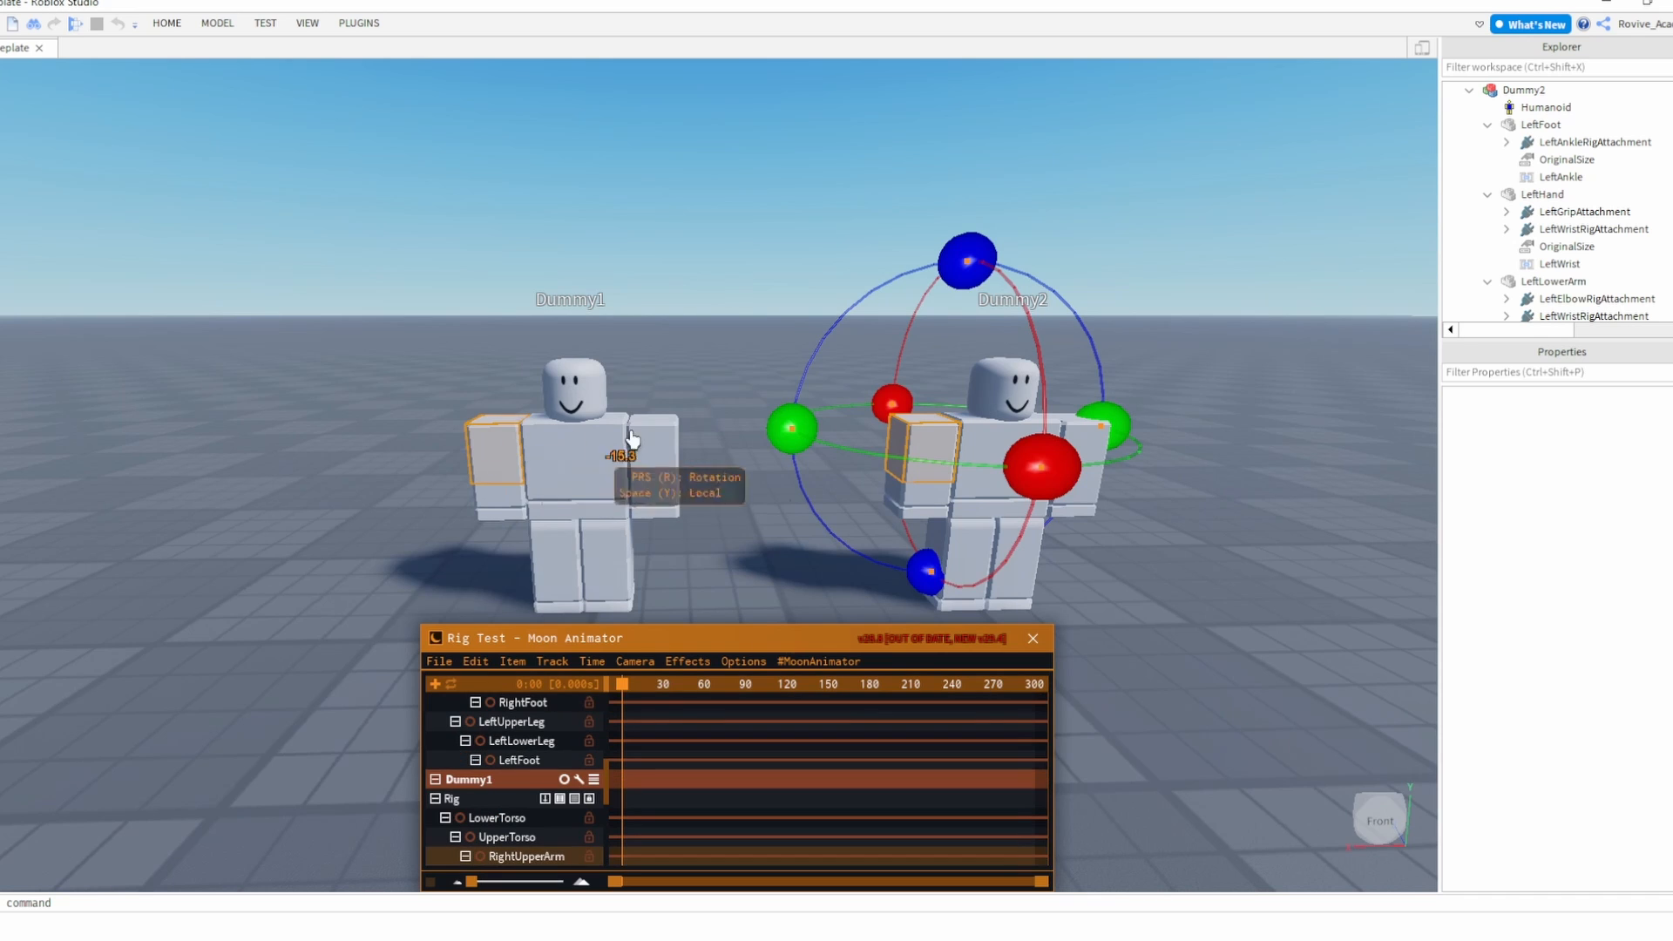
pyautogui.moveTo(961, 296); pyautogui.dragTo(799, 250)
pyautogui.moveTo(974, 229); pyautogui.dragTo(1210, 321)
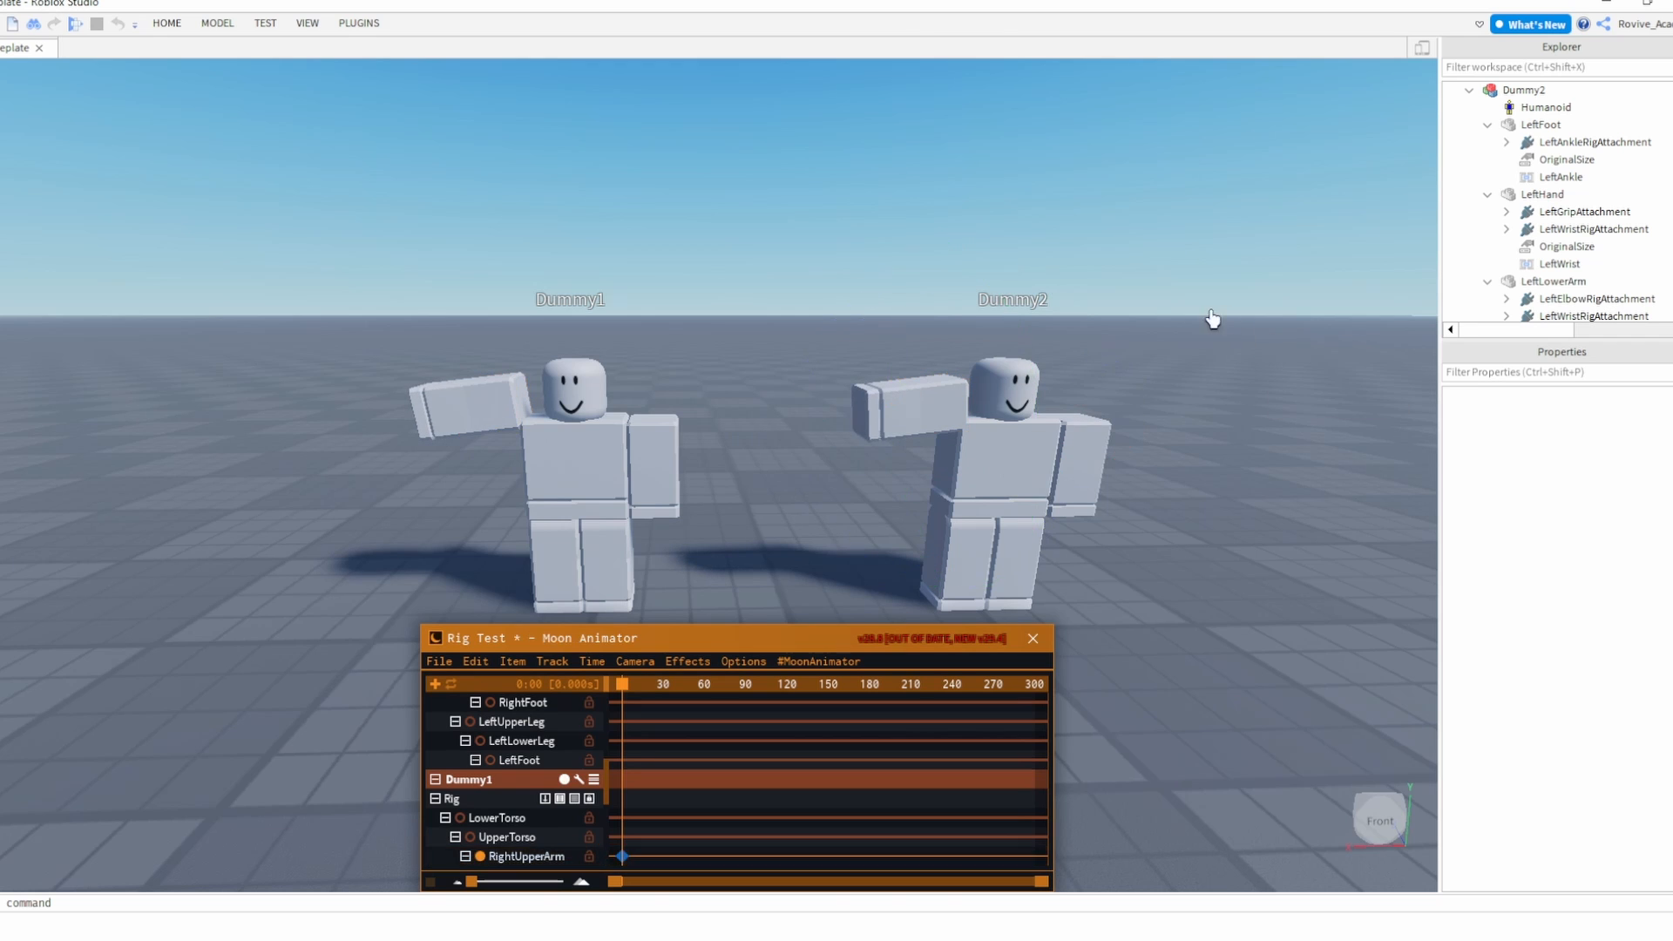
# - Select the left upper arms of both dummies and rotate them together outward to horizontal
pyautogui.click(1080, 447)
pyautogui.keyDown('ctrl'); pyautogui.click(653, 452); pyautogui.keyUp('ctrl')
pyautogui.moveTo(1072, 257); pyautogui.dragTo(524, 340)
pyautogui.click(527, 341)
# - Select the heads of both dummies and tilt them back together to compare the corrected neck pivots
pyautogui.click(592, 400)
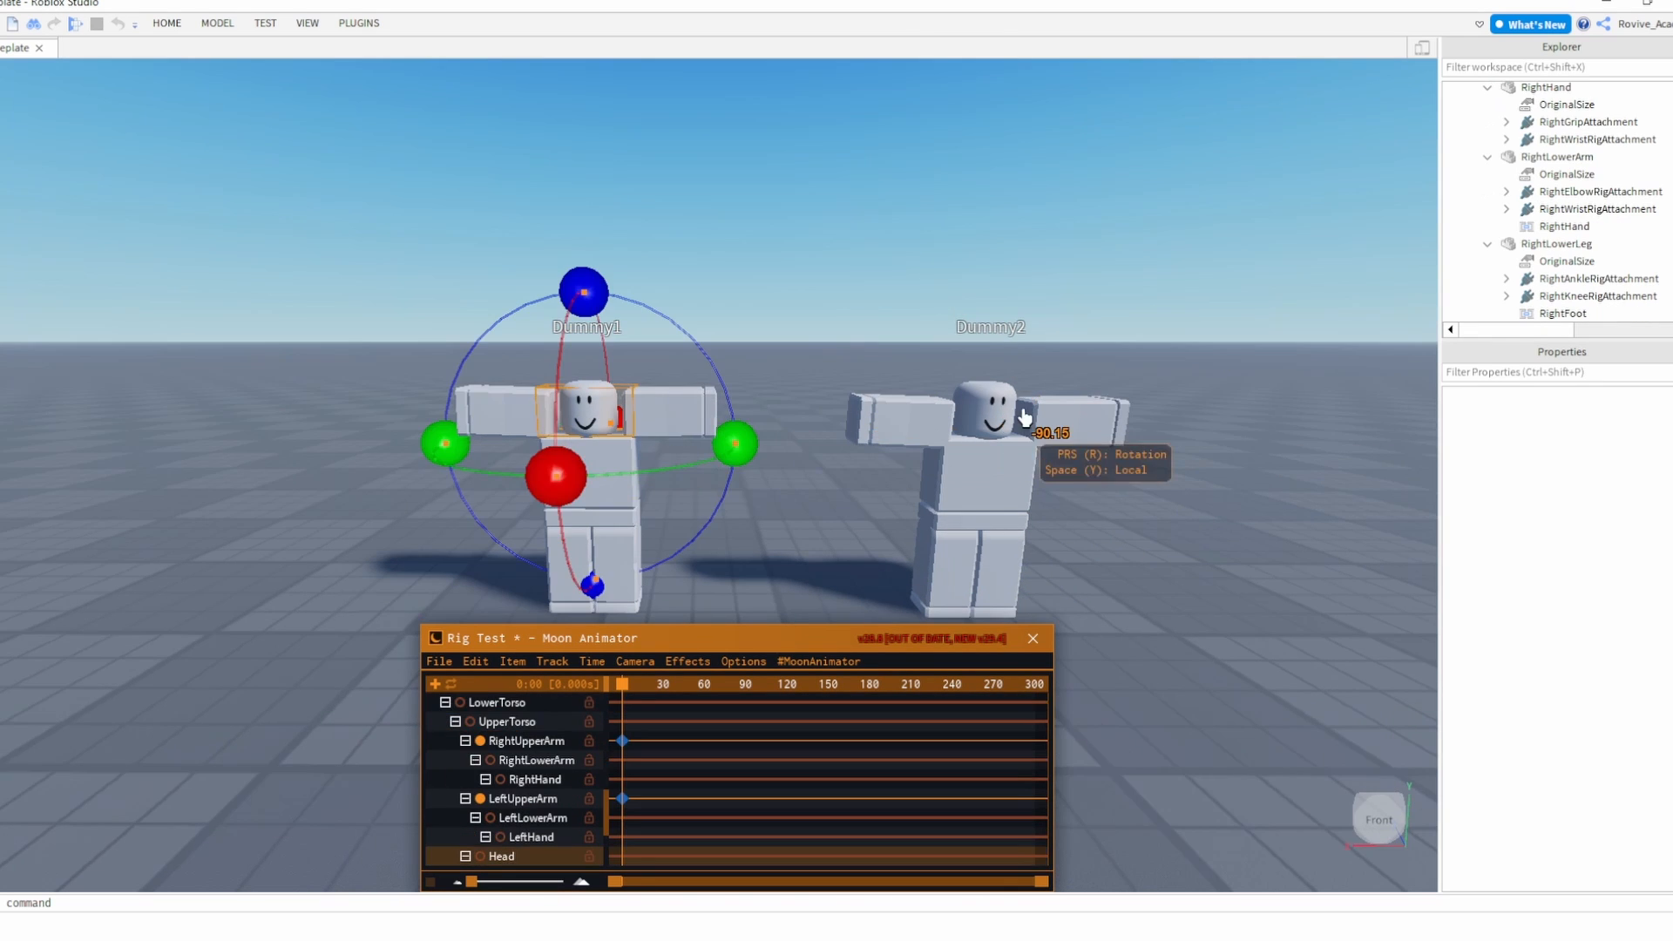
pyautogui.keyDown('ctrl'); pyautogui.click(1004, 412); pyautogui.keyUp('ctrl')
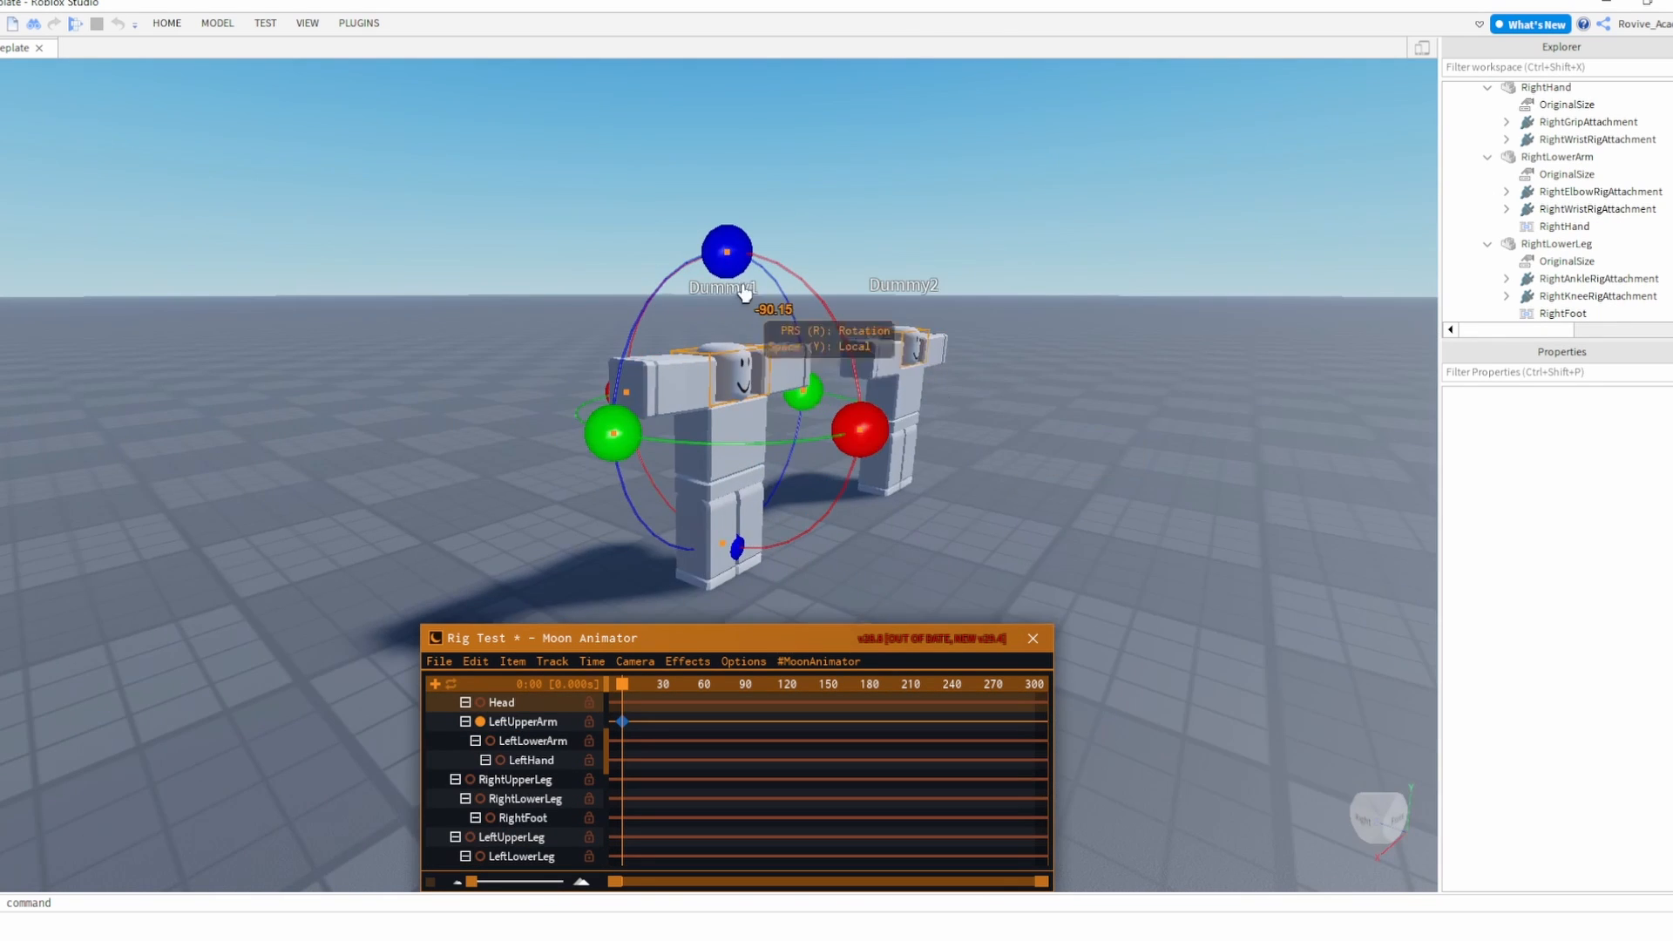
pyautogui.moveTo(862, 430); pyautogui.dragTo(852, 358)
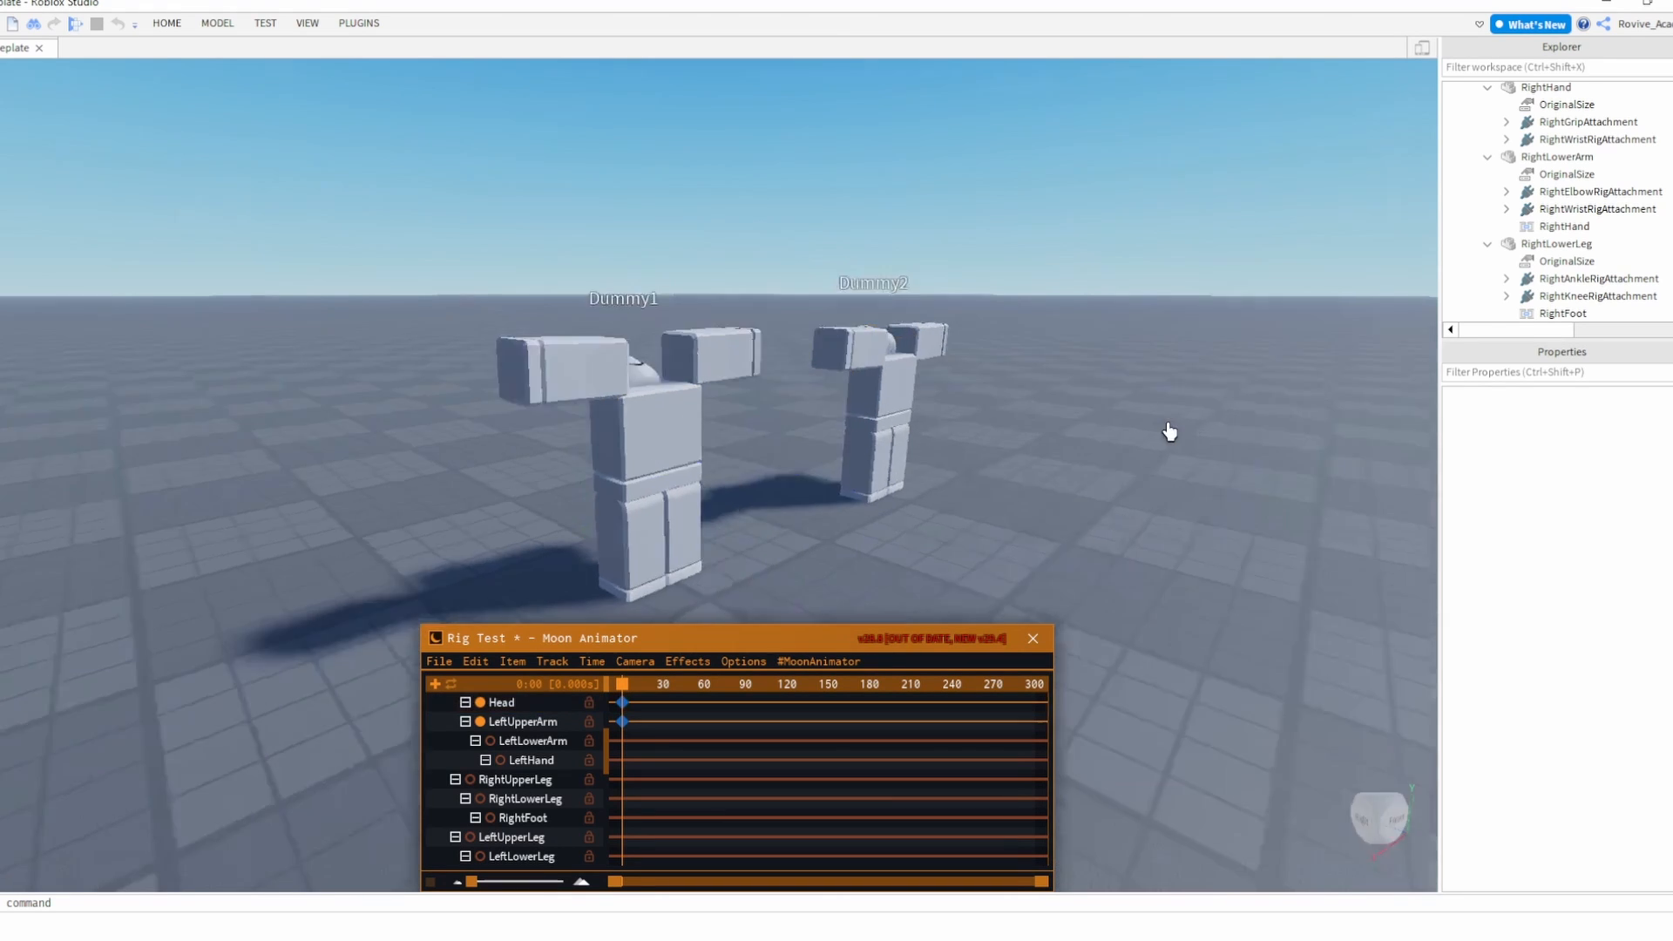
pyautogui.press('w')
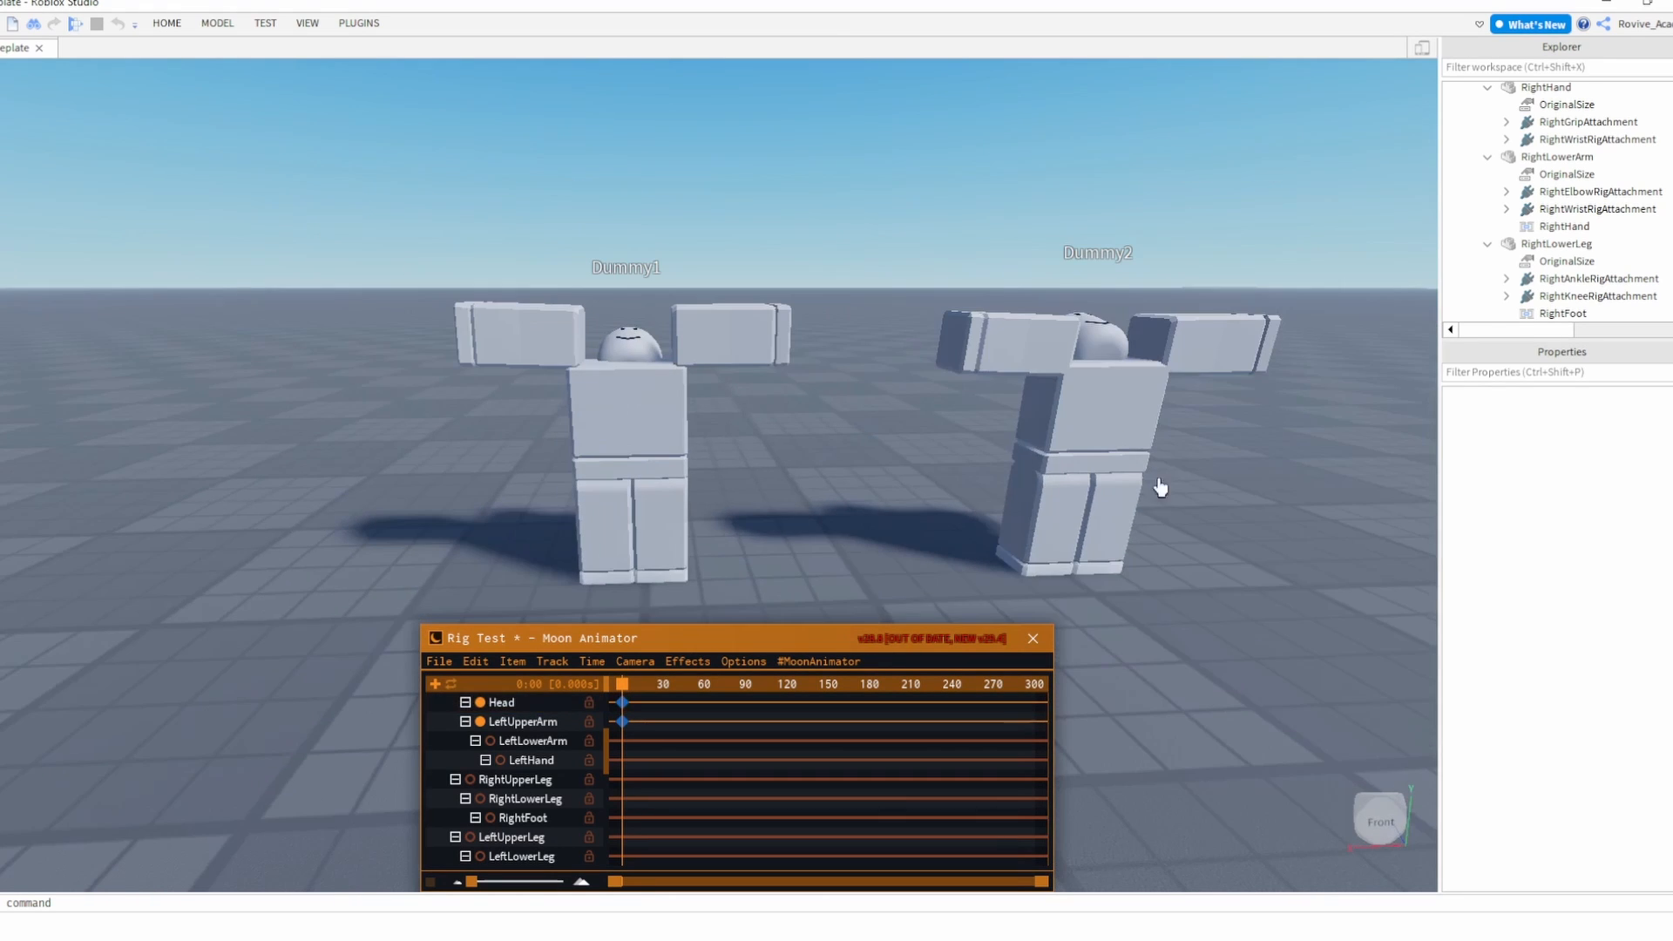
# - Select the right upper legs of both dummies and rotate them together to compare the corrected hip pivots
pyautogui.click(1050, 505)
pyautogui.keyDown('ctrl'); pyautogui.click(621, 514); pyautogui.keyUp('ctrl')
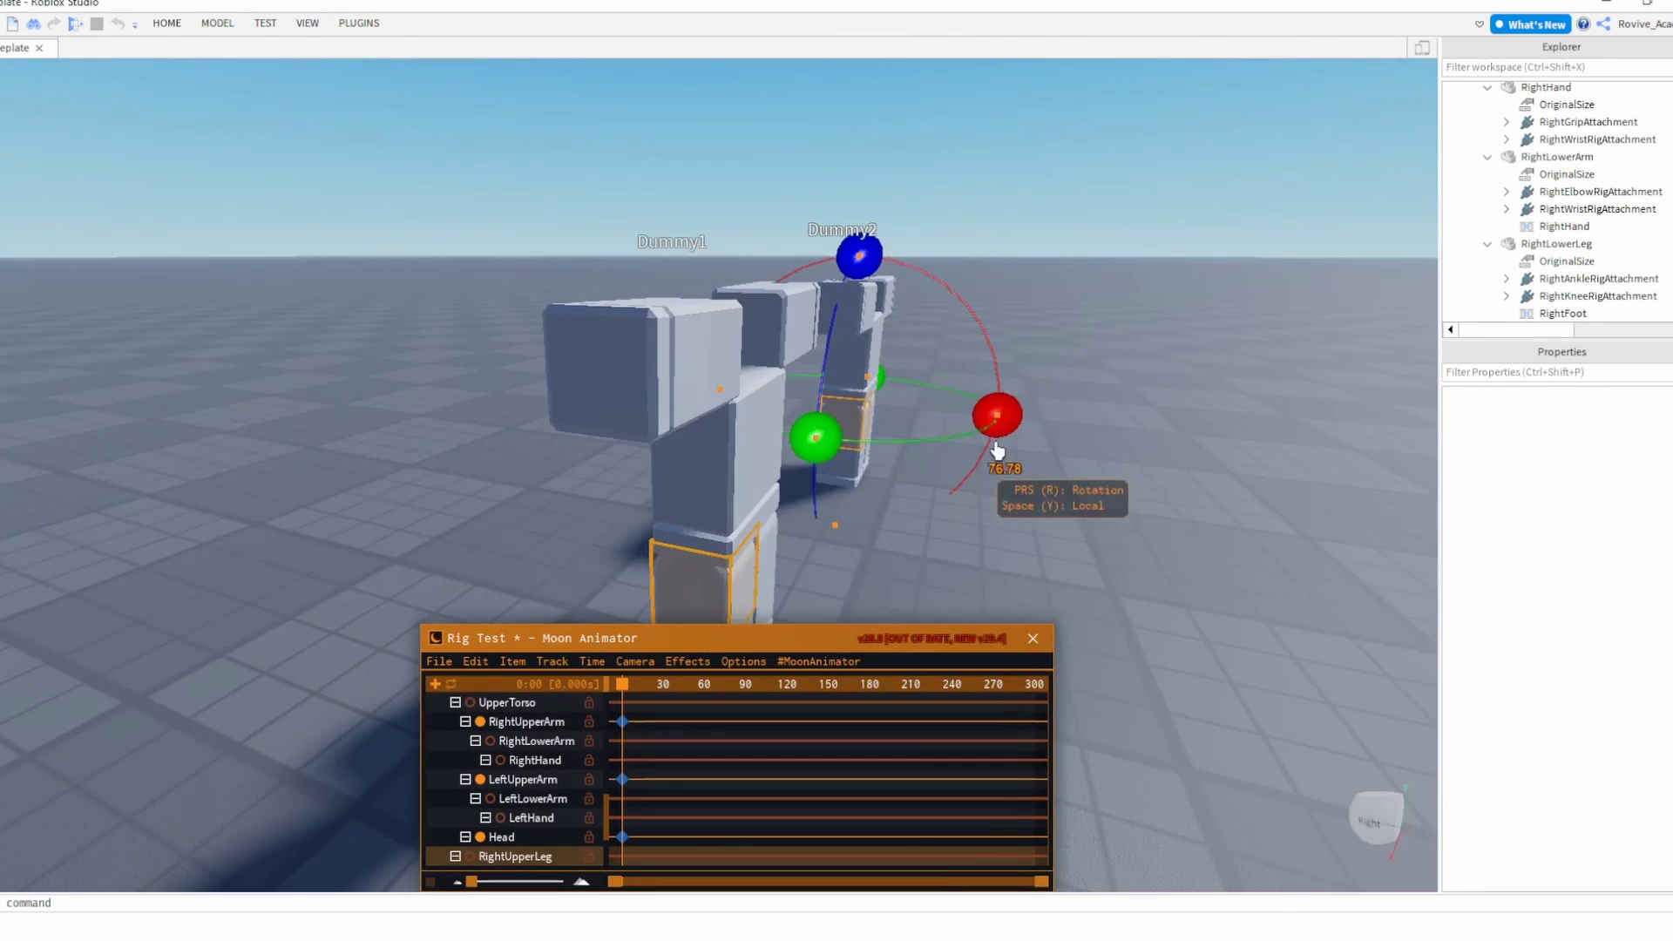
pyautogui.moveTo(1100, 420); pyautogui.dragTo(1023, 474)
pyautogui.click(910, 414)
pyautogui.keyDown('ctrl'); pyautogui.click(838, 550); pyautogui.keyUp('ctrl')
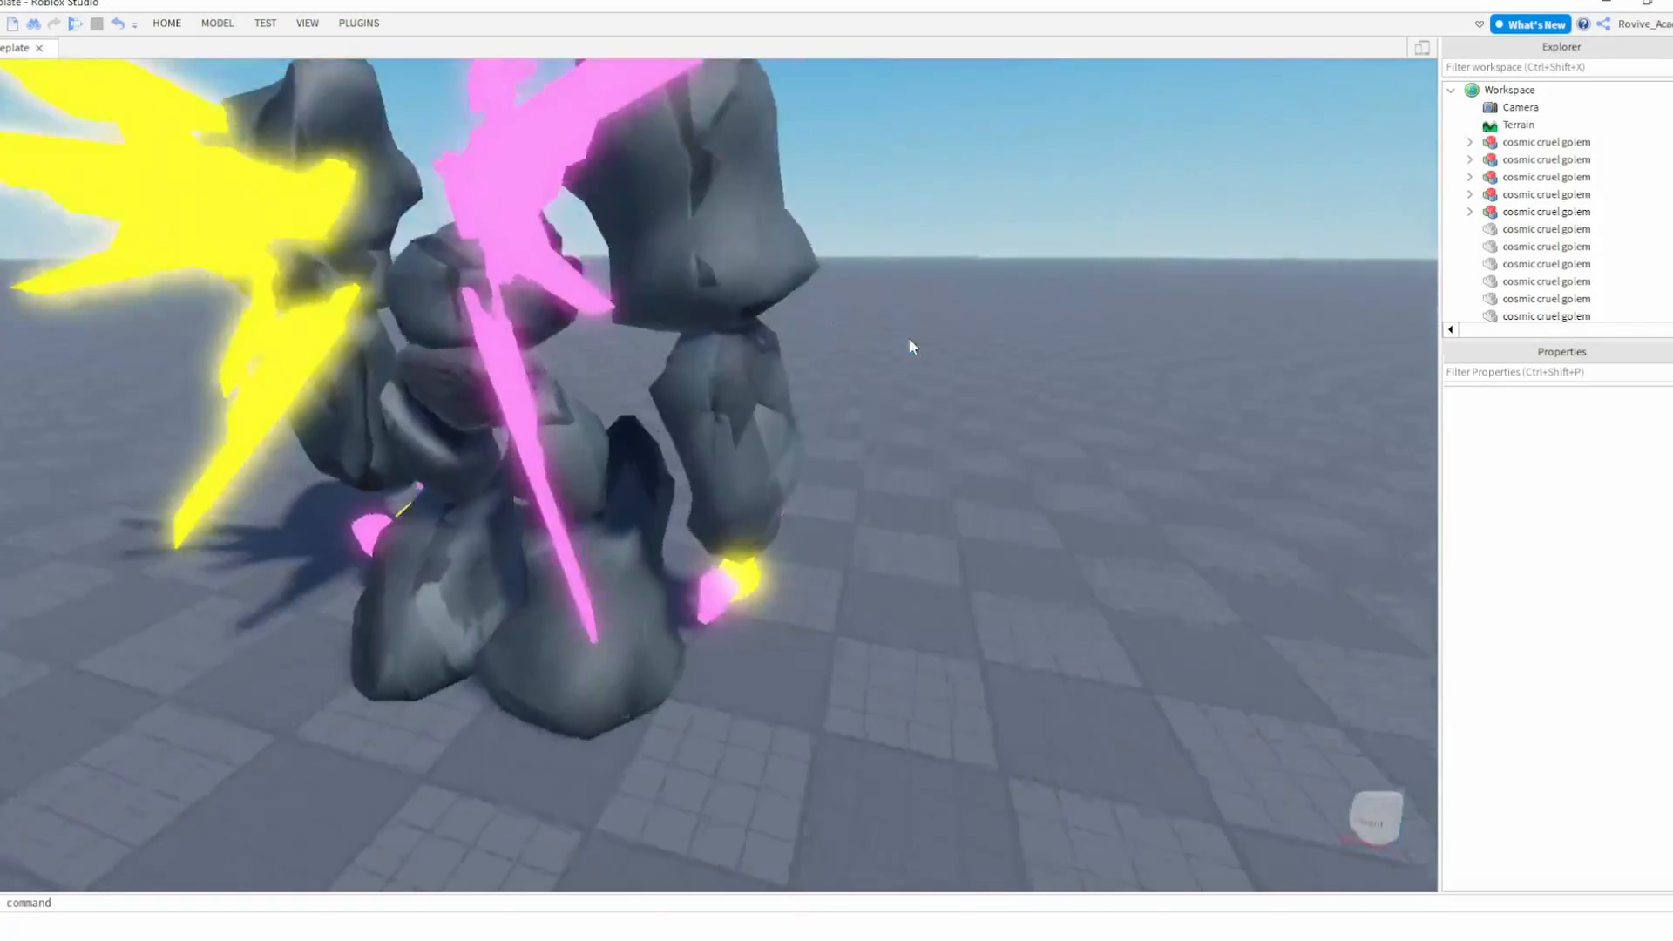
# - Examine the cosmic cruel golem from the front and inspect one of its foot meshes
pyautogui.moveTo(738, 399); pyautogui.dragTo(739, 399, button='right')
pyautogui.scroll(4, 807, 471)
pyautogui.scroll(-2, 784, 542)
pyautogui.click(749, 547)
pyautogui.scroll(-1, 993, 528)
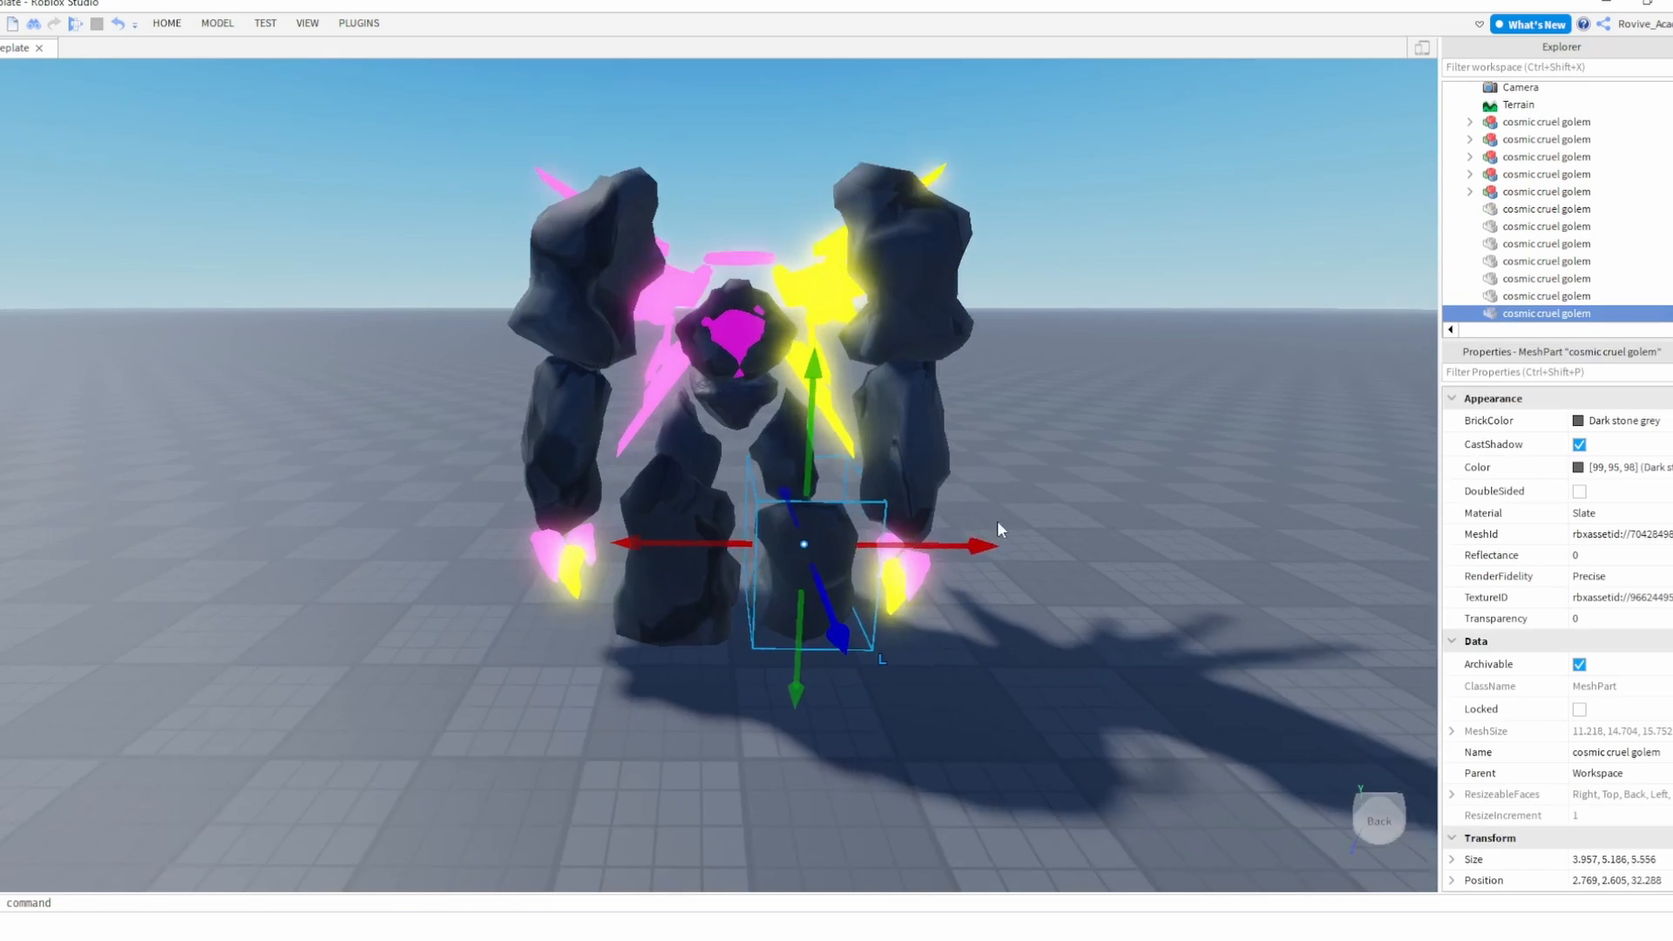
pyautogui.scroll(-2, 998, 524)
pyautogui.click(478, 67)
# - Insert a dummy rig with Rig Builder and move it beside the golem
pyautogui.click(358, 22)
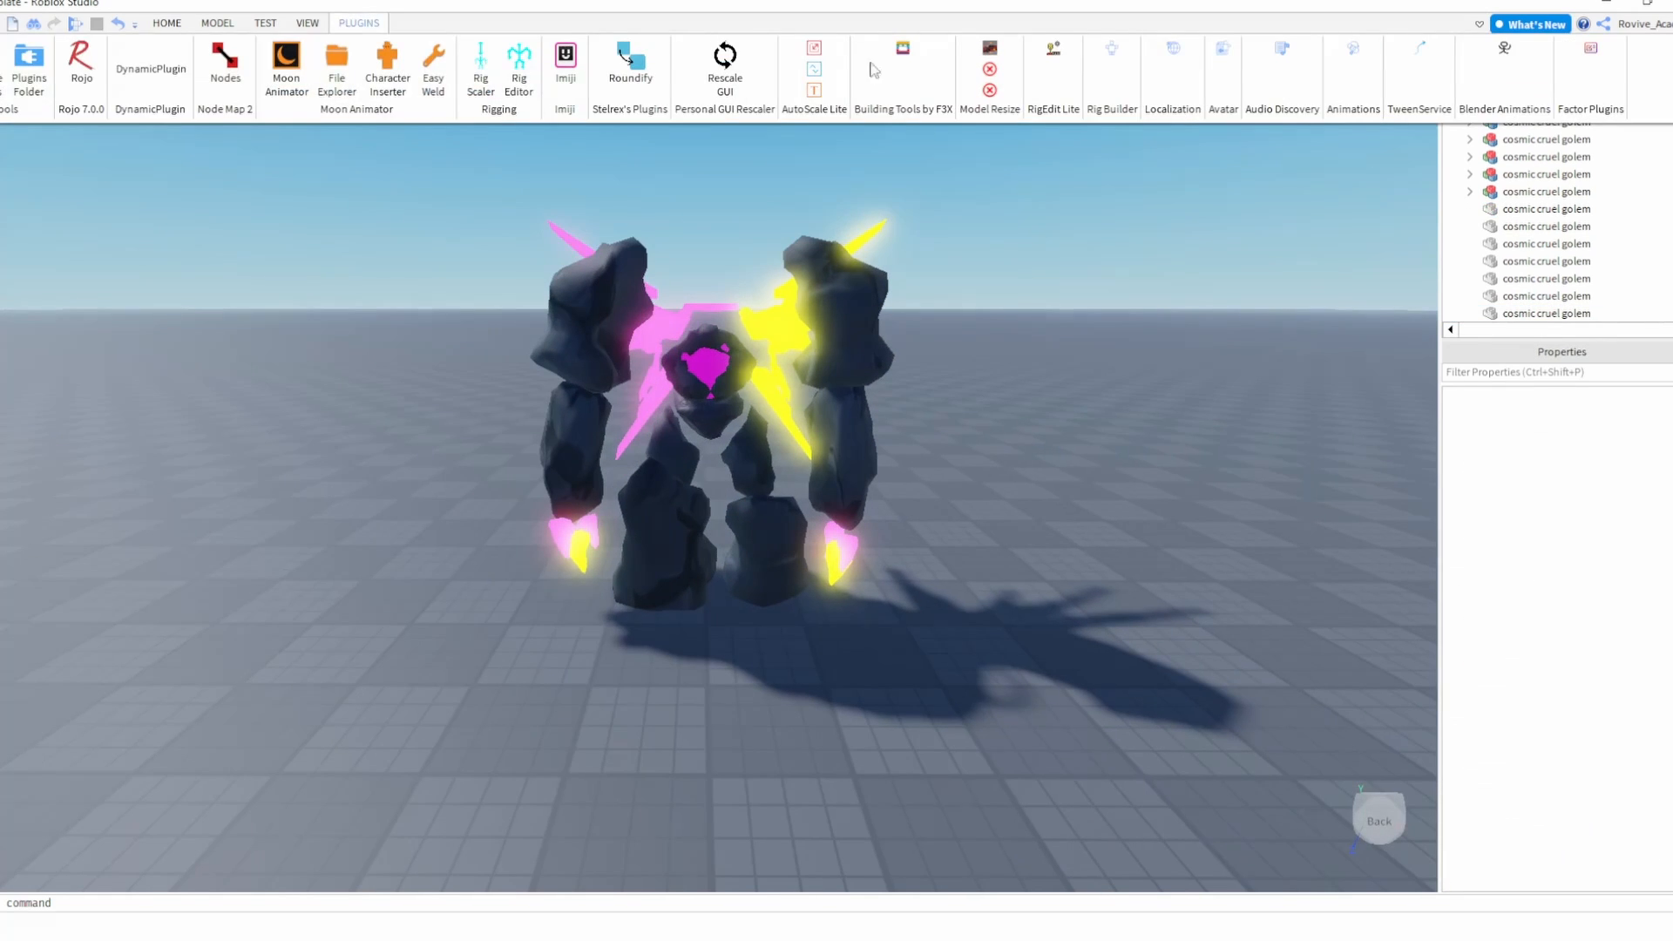
pyautogui.click(1111, 55)
pyautogui.click(739, 392)
pyautogui.click(739, 422)
pyautogui.press('d')
pyautogui.moveTo(740, 430); pyautogui.dragTo(927, 528)
pyautogui.scroll(2, 906, 417)
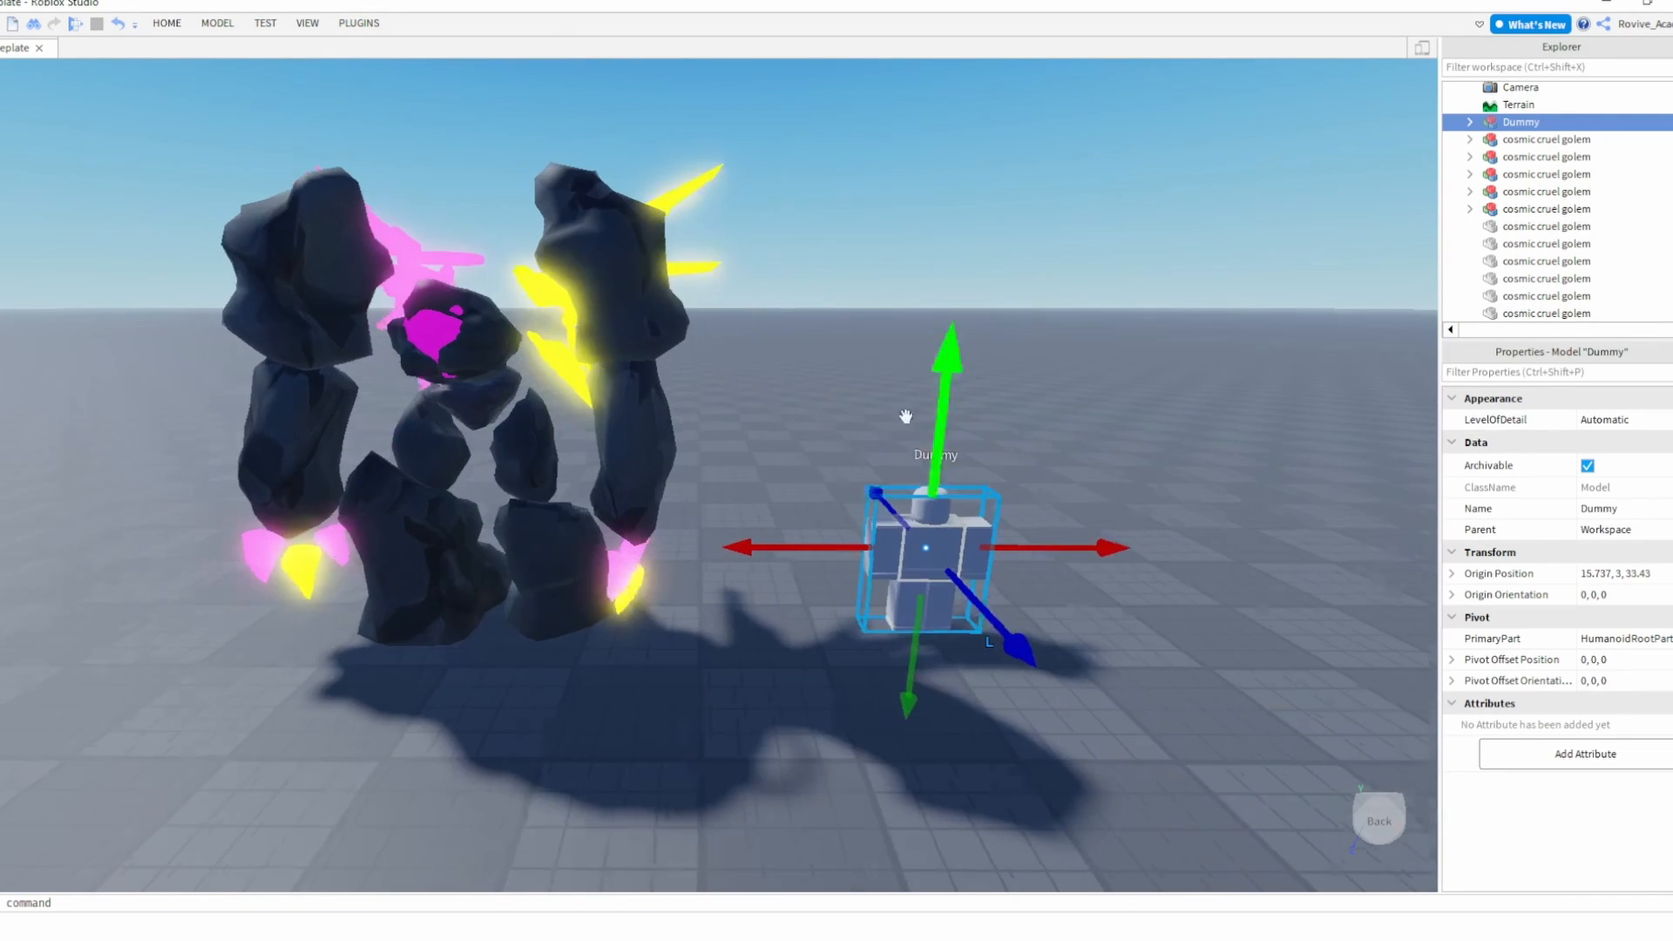
# - Rotate the Dummy 180 degrees about its vertical axis to face the same way as the golem
pyautogui.press('d')
pyautogui.click(217, 23)
pyautogui.click(96, 66)
pyautogui.moveTo(872, 602); pyautogui.dragTo(980, 430)
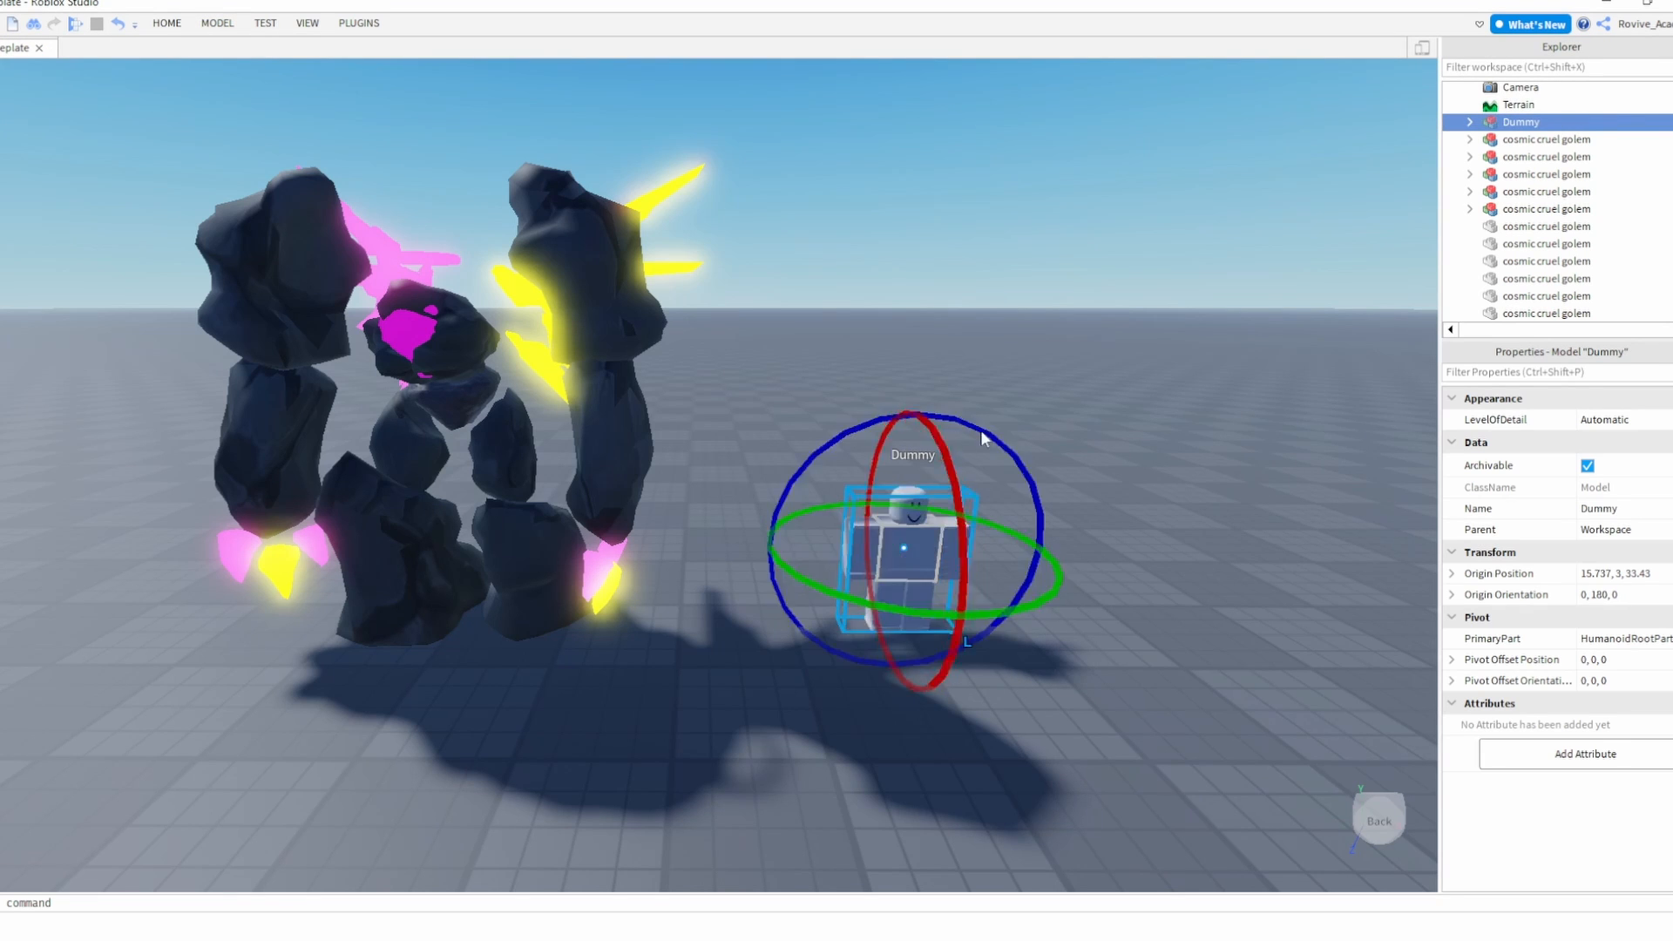
# - Expand the Dummy model and go through its body parts from LeftFoot to RightHand to review their names
pyautogui.press('f')
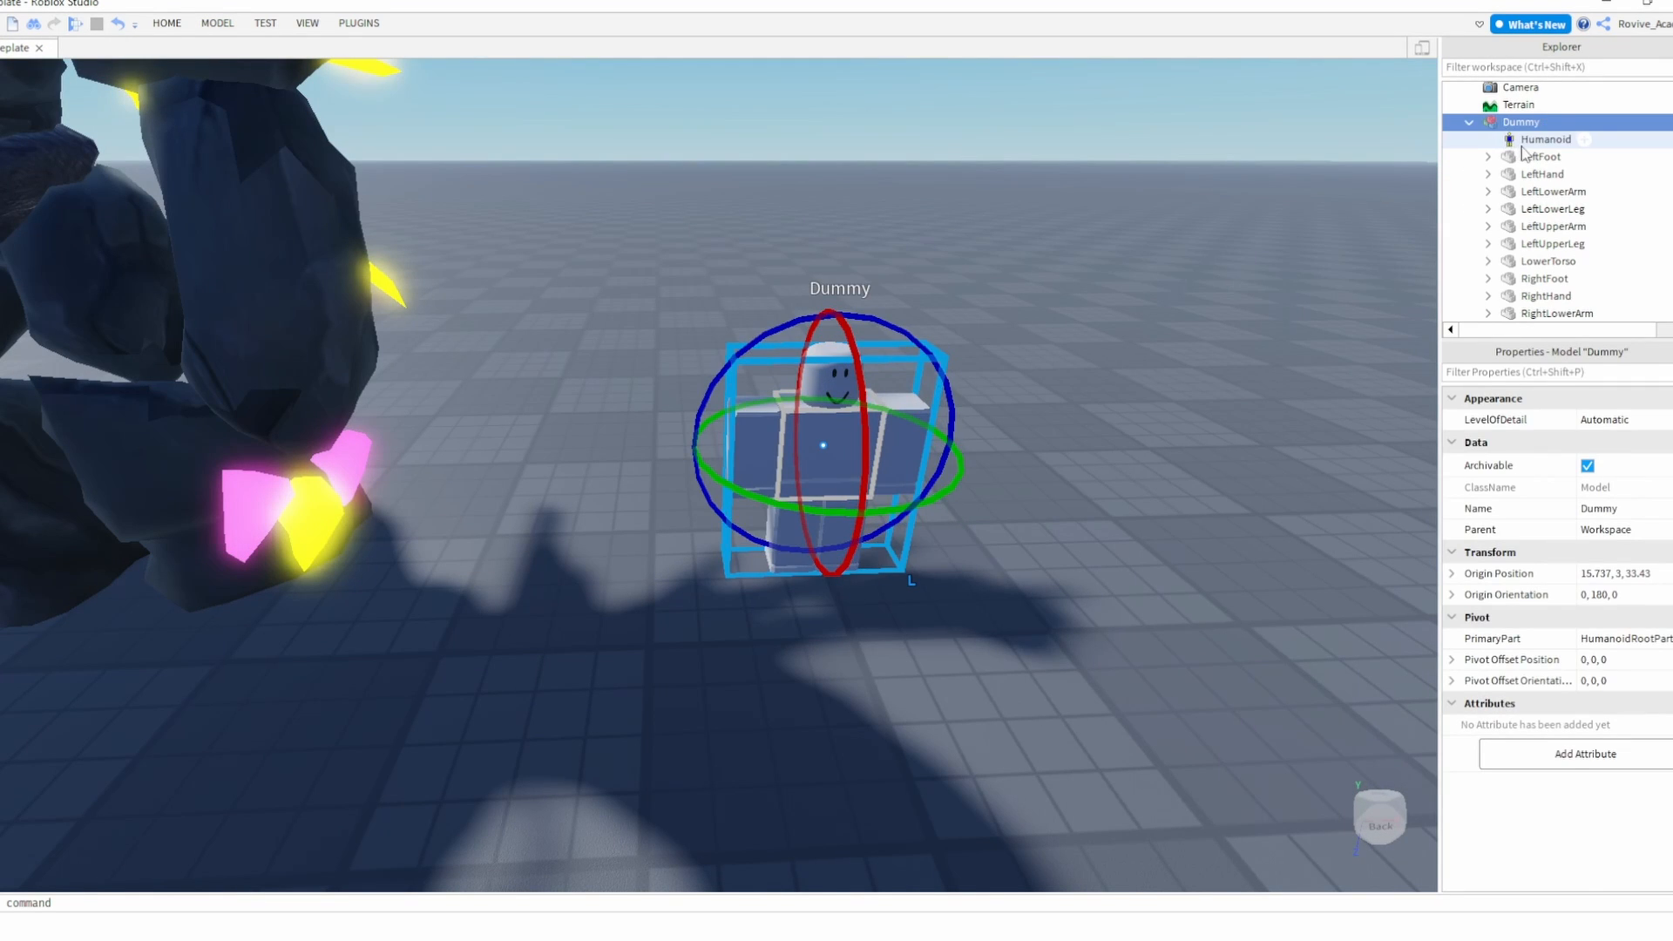
pyautogui.click(1524, 157)
pyautogui.click(1535, 174)
pyautogui.click(1545, 192)
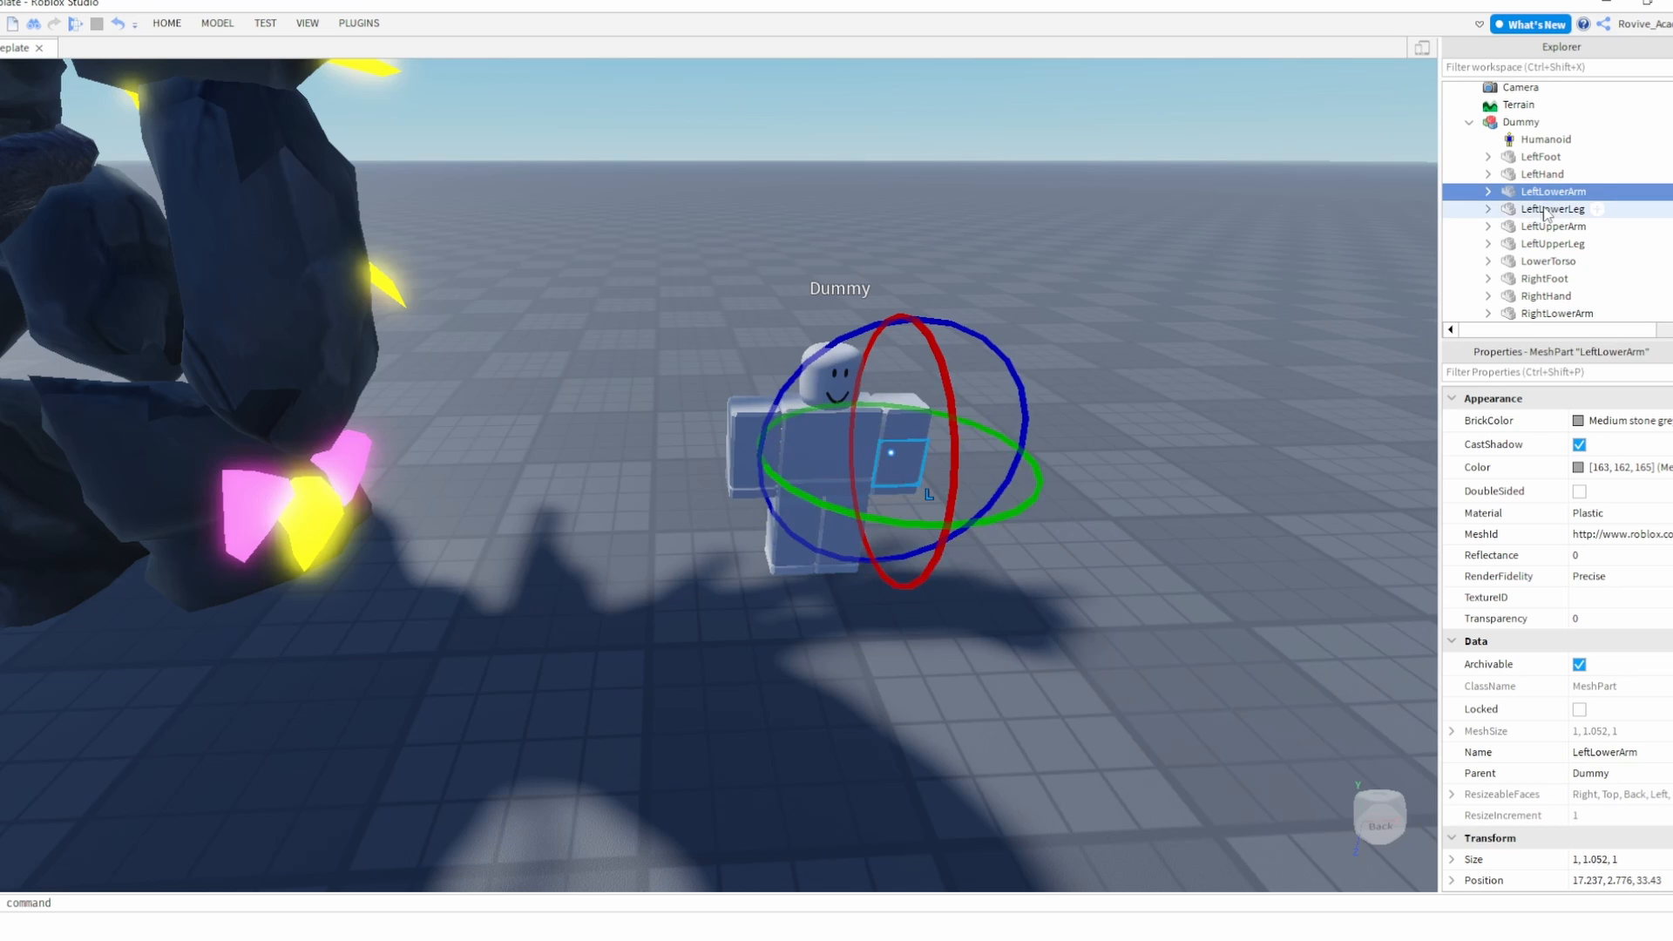
pyautogui.click(1545, 210)
pyautogui.click(1547, 227)
pyautogui.click(1550, 244)
pyautogui.click(1552, 261)
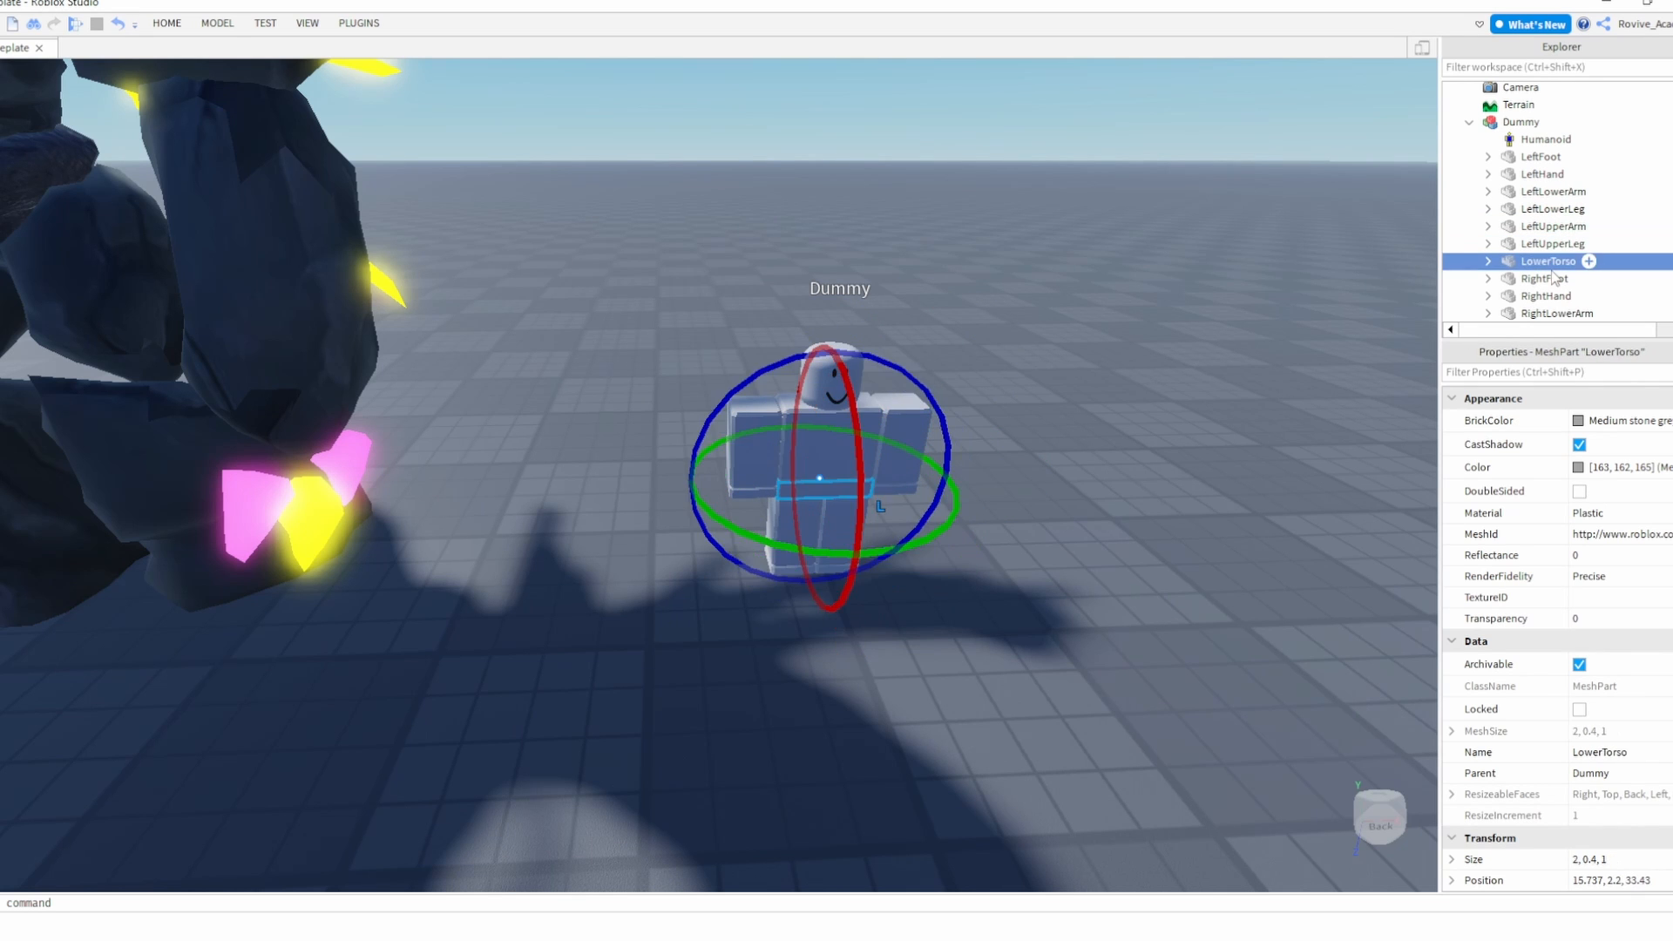
pyautogui.click(1552, 279)
pyautogui.click(1548, 297)
# - Select the golem's arm and leg meshes one after another to check which parts it consists of
pyautogui.click(1078, 348)
pyautogui.scroll(-5, 1075, 348)
pyautogui.moveTo(1074, 348); pyautogui.dragTo(1041, 337, button='right')
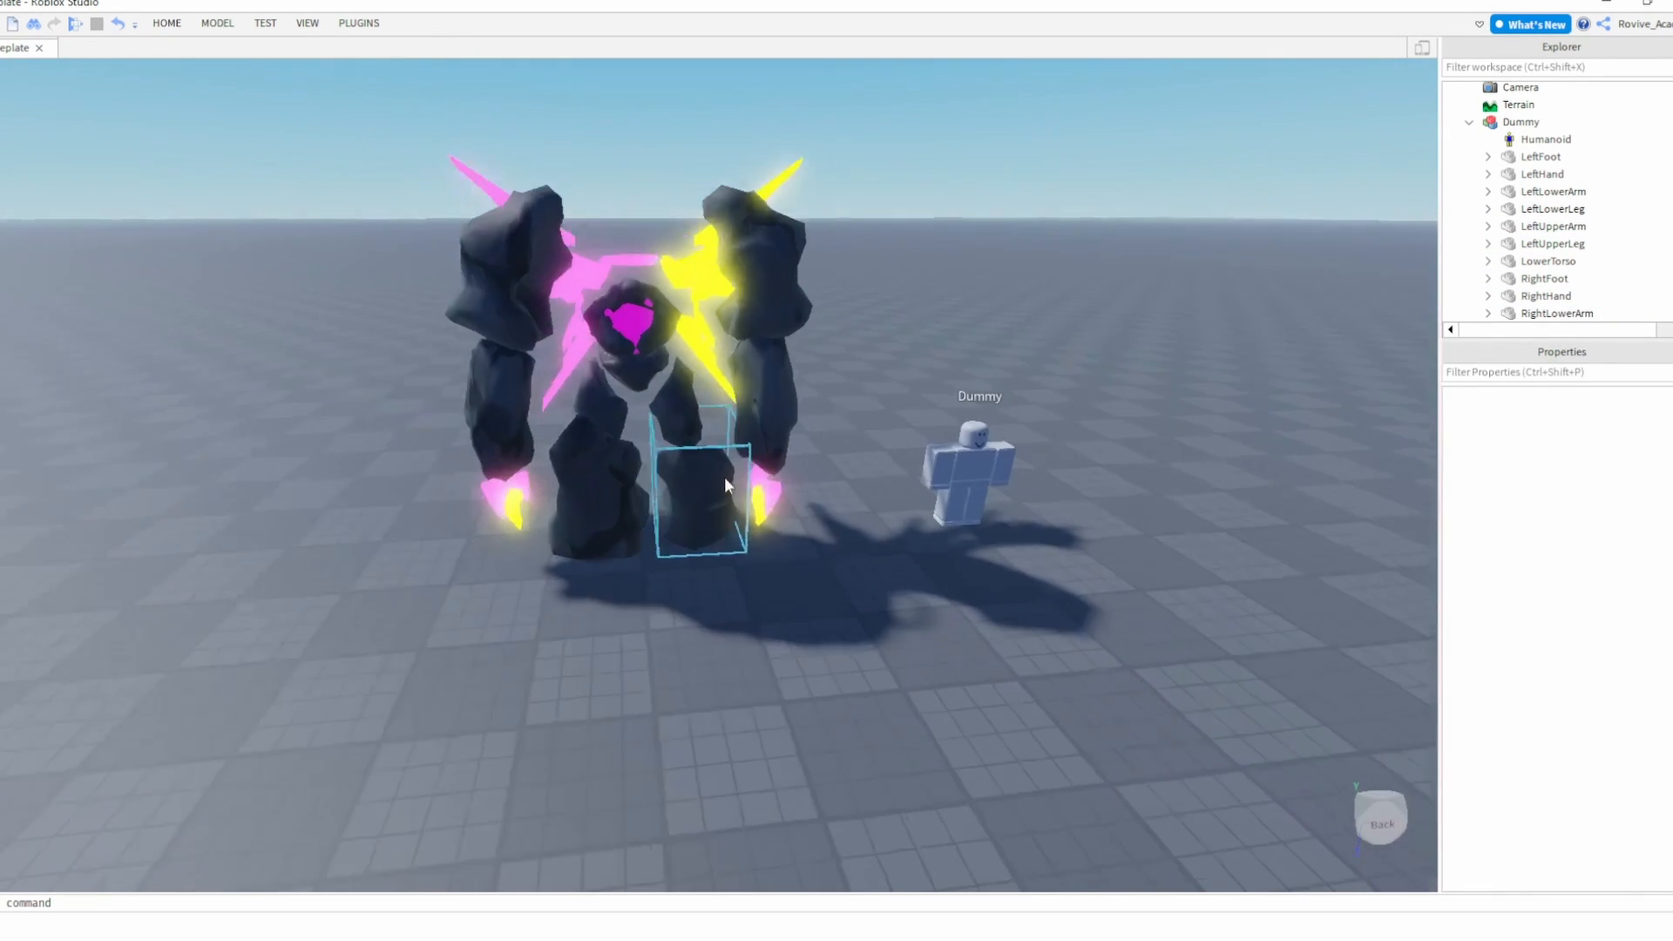
pyautogui.click(724, 478)
pyautogui.keyDown('ctrl'); pyautogui.click(766, 299); pyautogui.keyUp('ctrl')
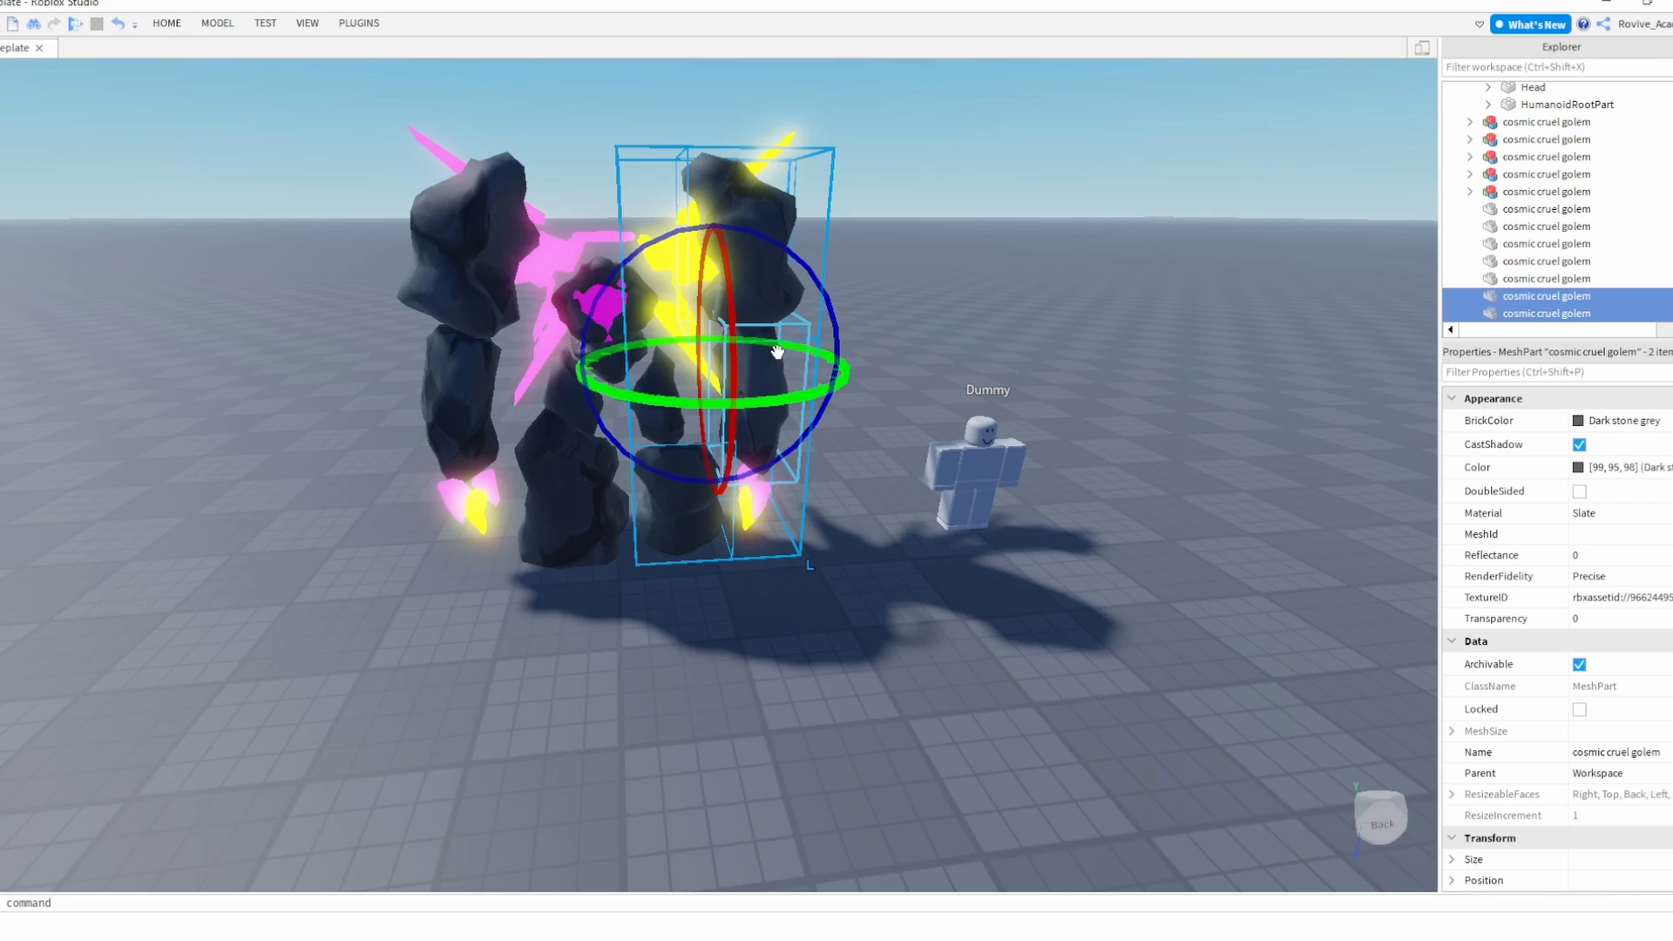
pyautogui.keyDown('ctrl'); pyautogui.click(470, 299); pyautogui.keyUp('ctrl')
pyautogui.keyDown('ctrl'); pyautogui.click(465, 394); pyautogui.keyUp('ctrl')
pyautogui.keyDown('ctrl'); pyautogui.click(578, 531); pyautogui.keyUp('ctrl')
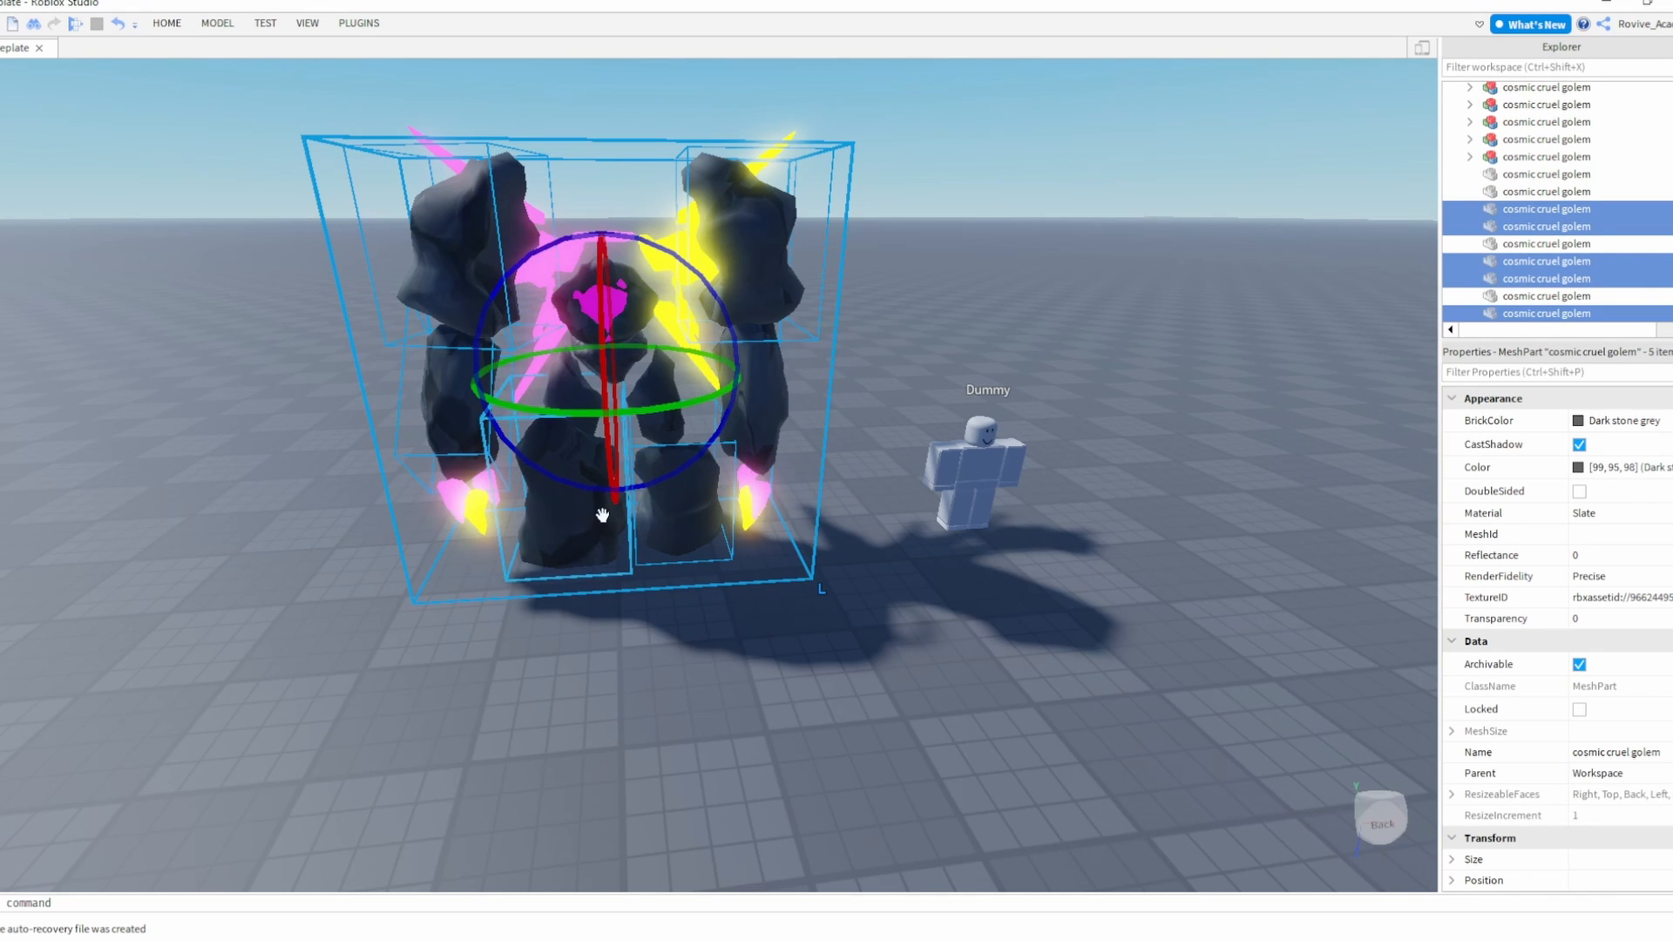
pyautogui.click(678, 470)
# - Select the five cosmic cruel golem models and ungroup them into their separate meshes
pyautogui.click(1564, 155)
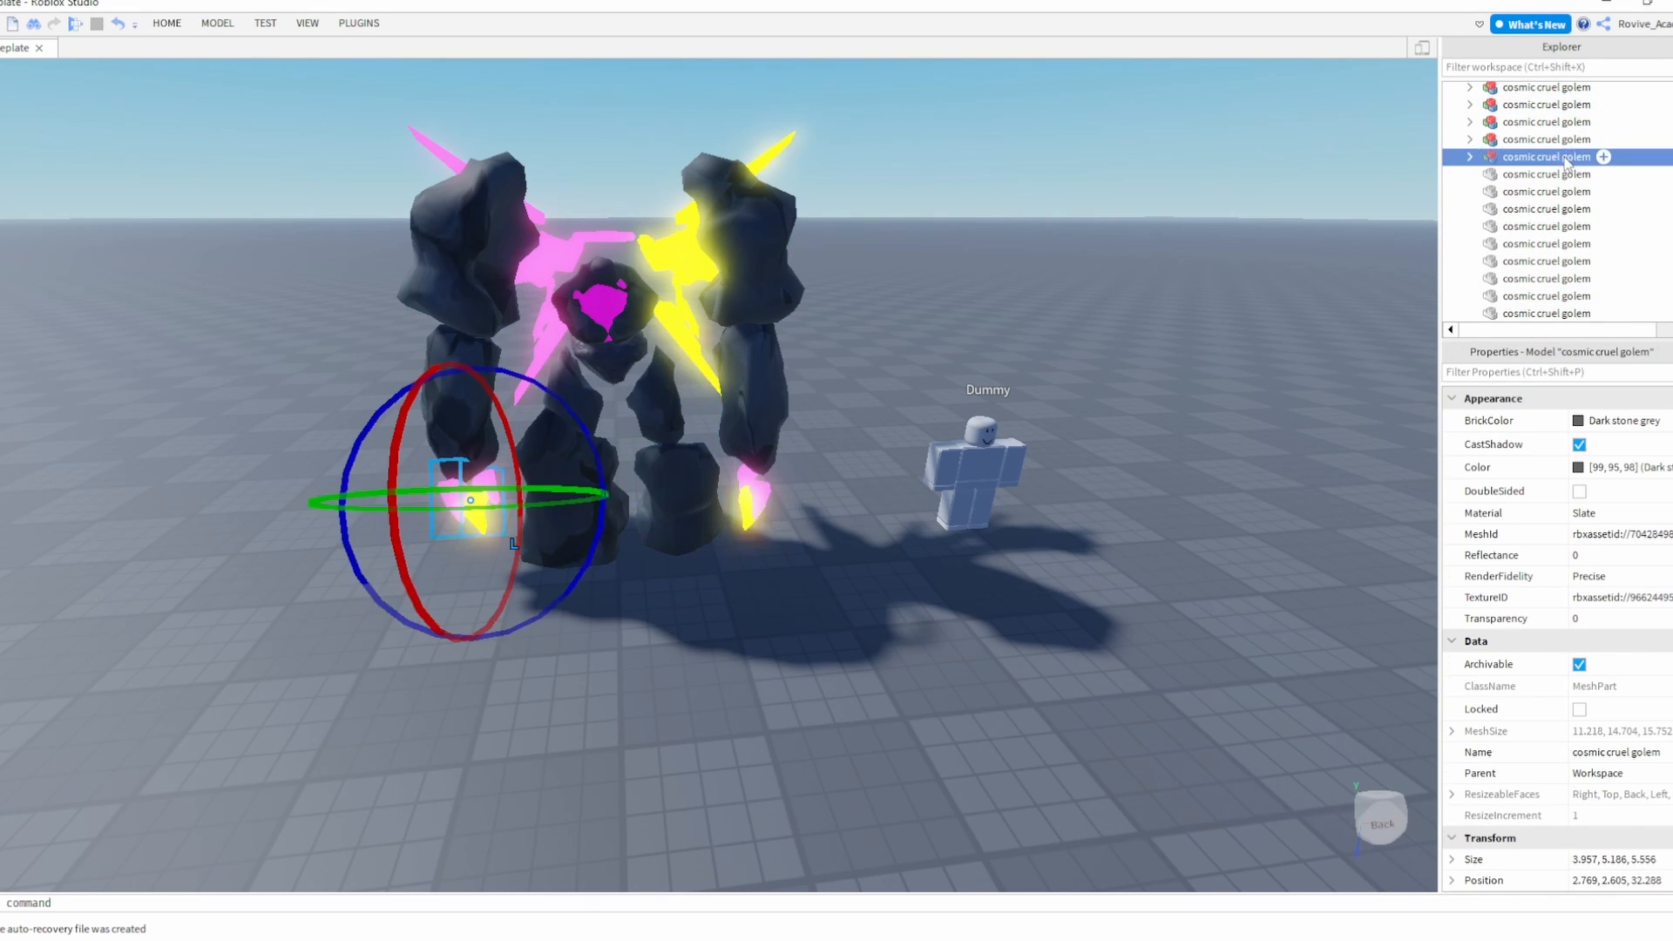
pyautogui.scroll(2, 1561, 152)
pyautogui.keyDown('shift'); pyautogui.click(1528, 189); pyautogui.keyUp('shift')
pyautogui.rightClick(1529, 188)
pyautogui.click(1520, 350)
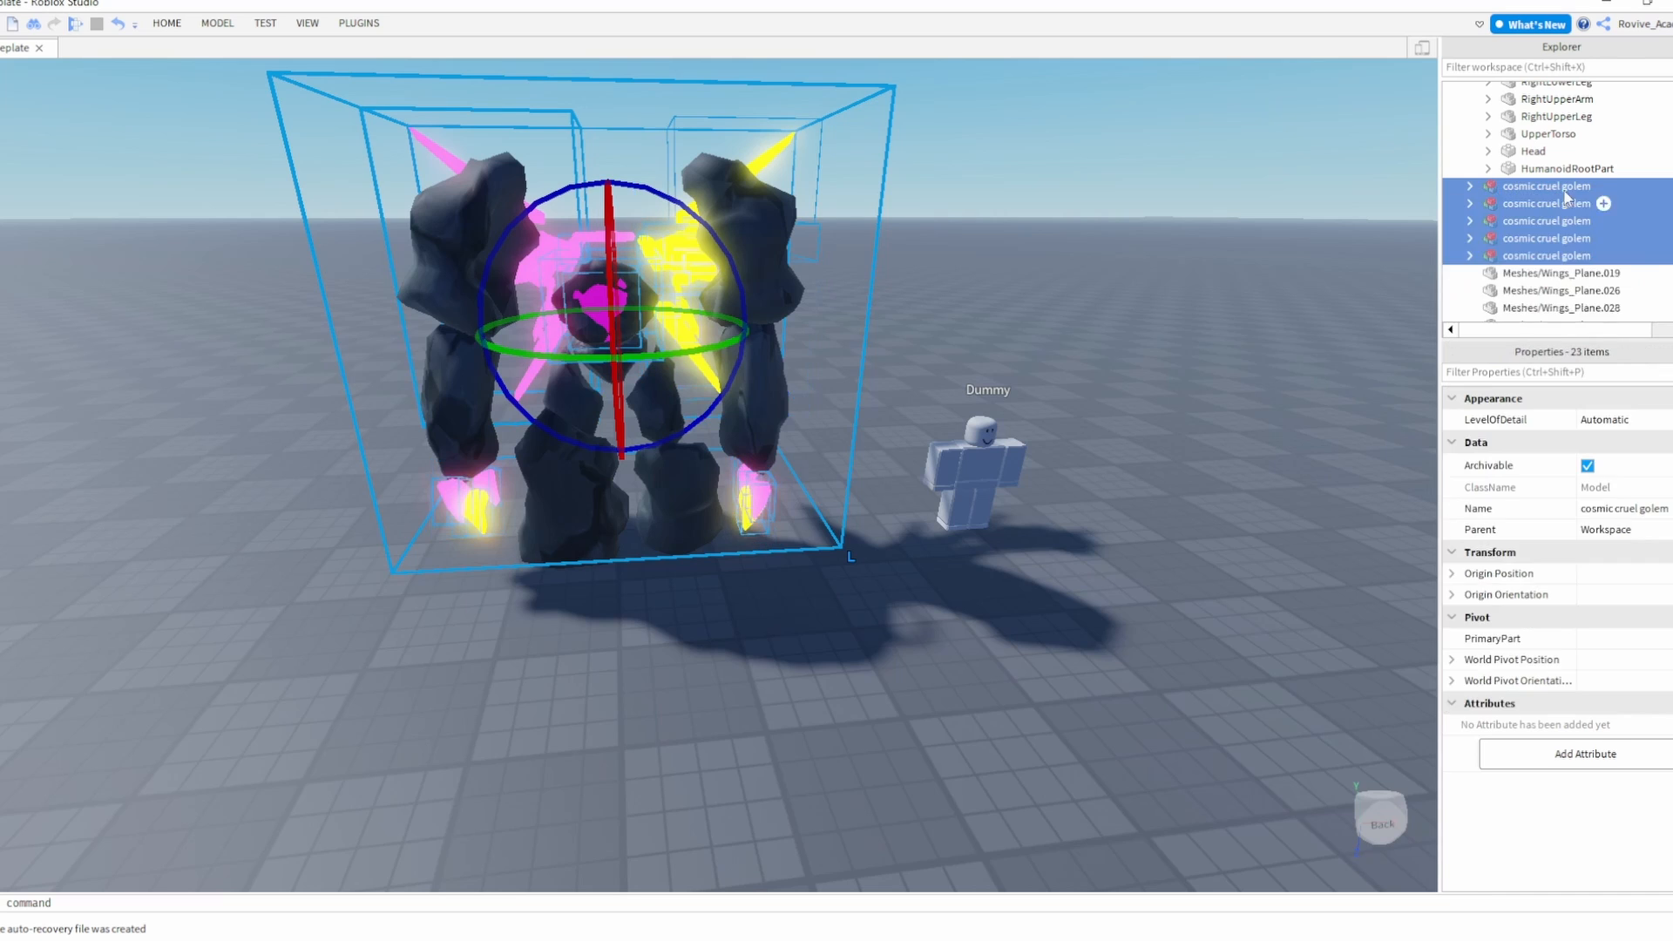
pyautogui.click(1505, 237)
pyautogui.rightClick(1506, 237)
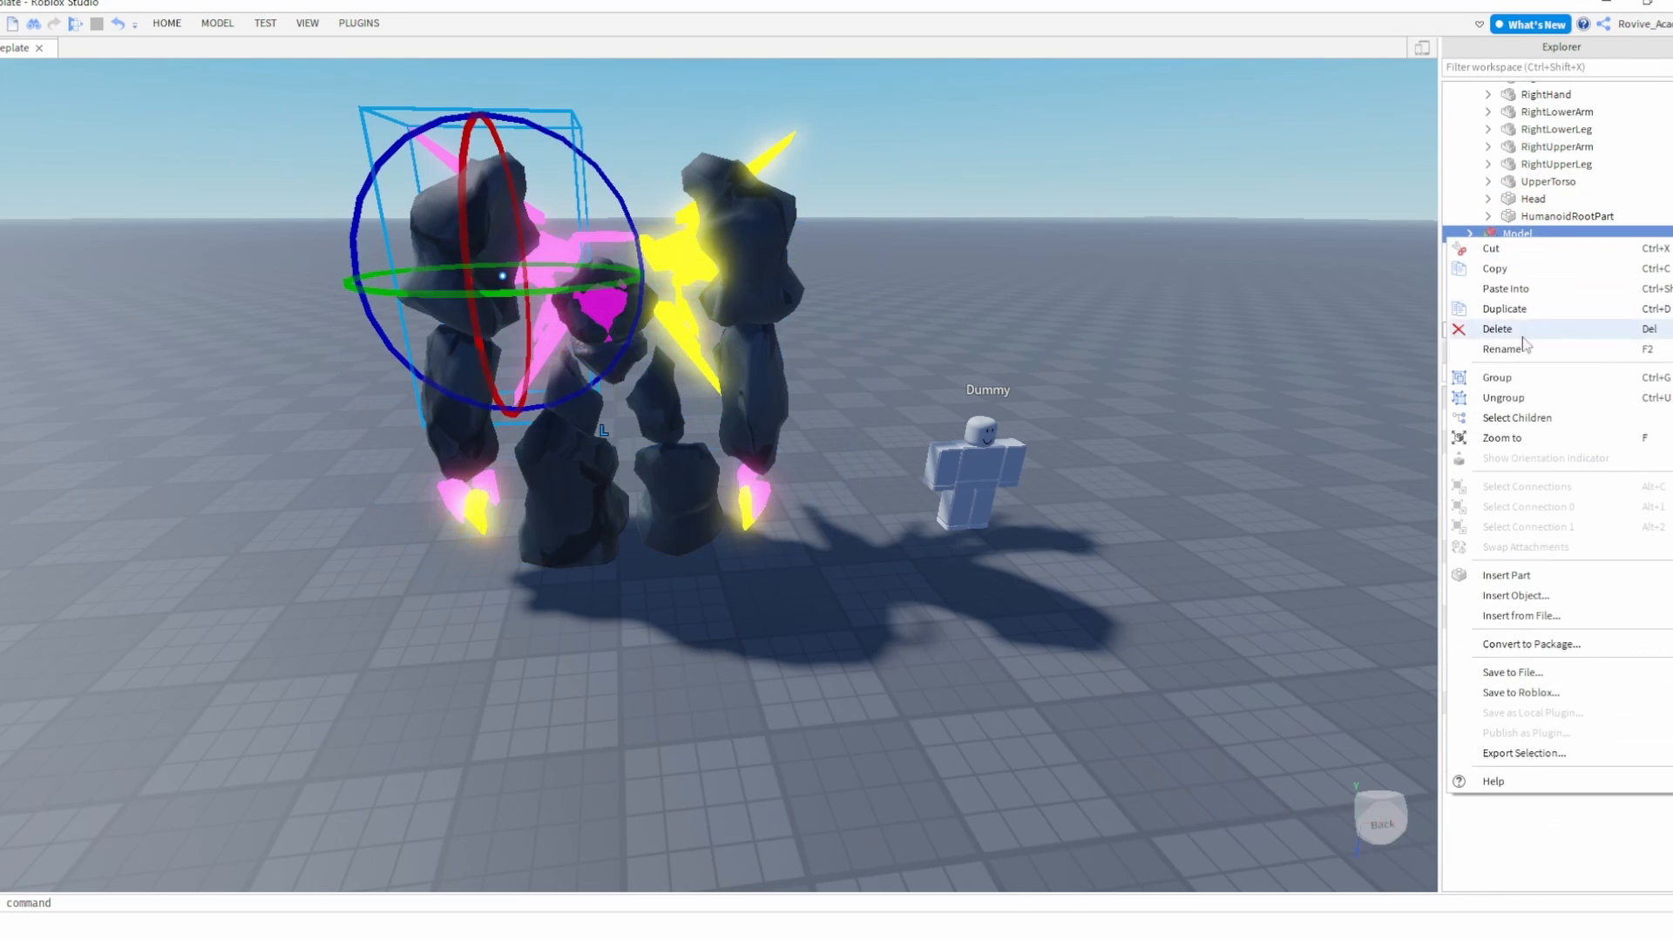
pyautogui.click(974, 323)
# - Rename the golem's left foot mesh as LeftFoot and its right foot mesh as RightFoot
pyautogui.moveTo(975, 323); pyautogui.dragTo(844, 261, button='right')
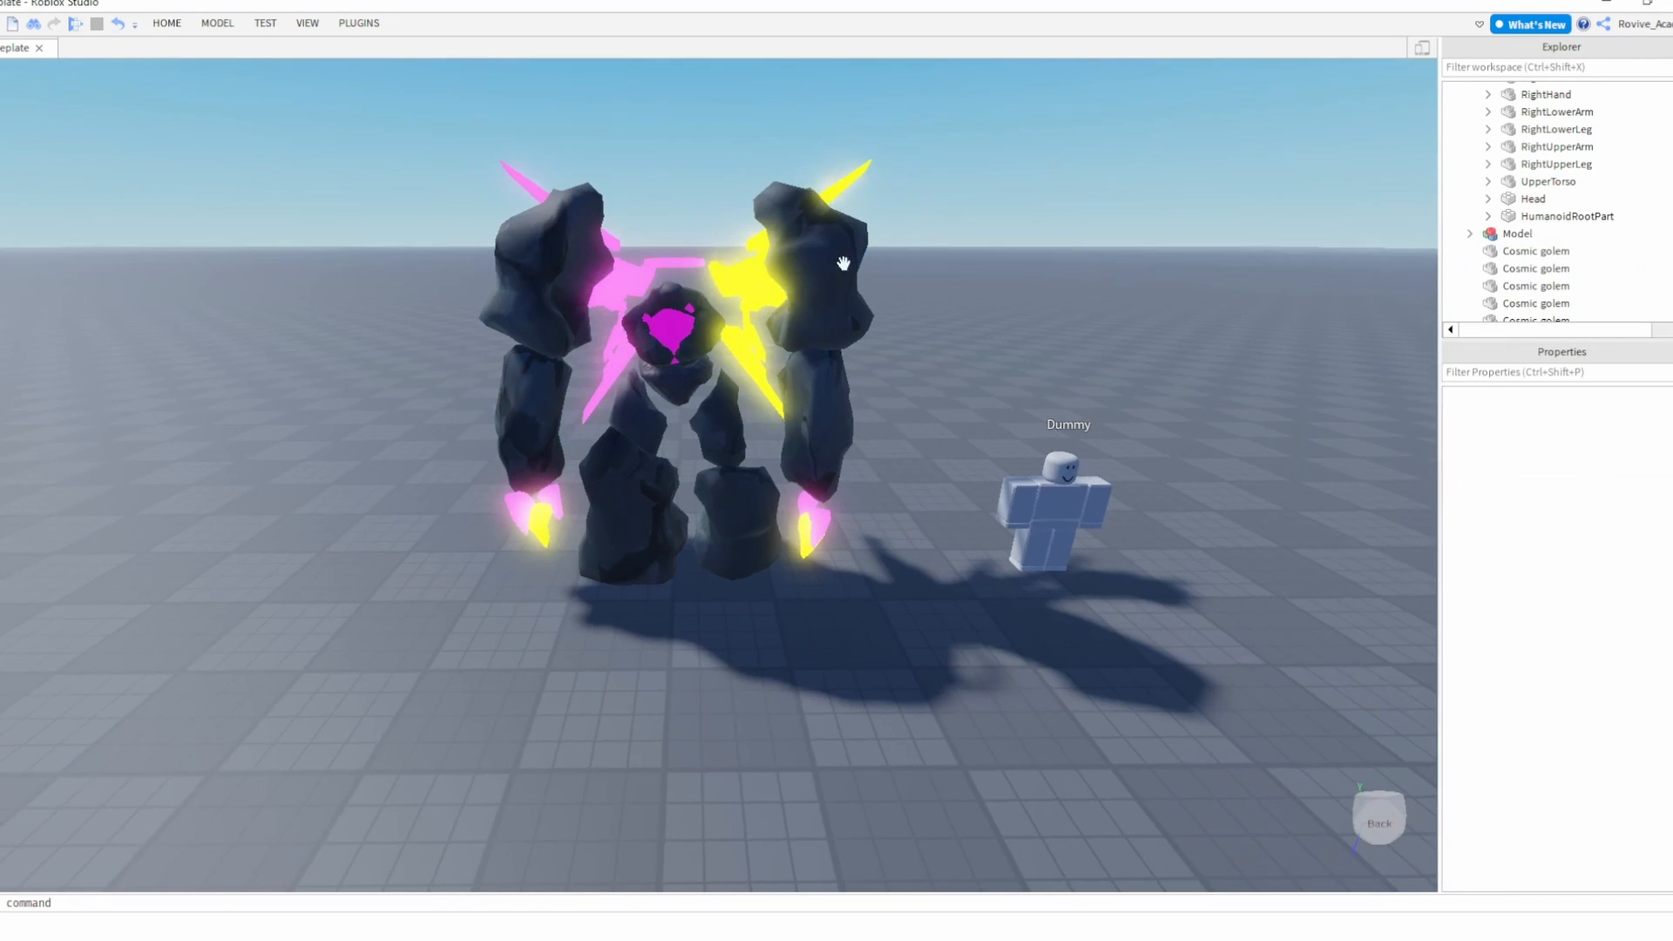
pyautogui.scroll(3, 767, 275)
pyautogui.scroll(4, 724, 480)
pyautogui.click(741, 496)
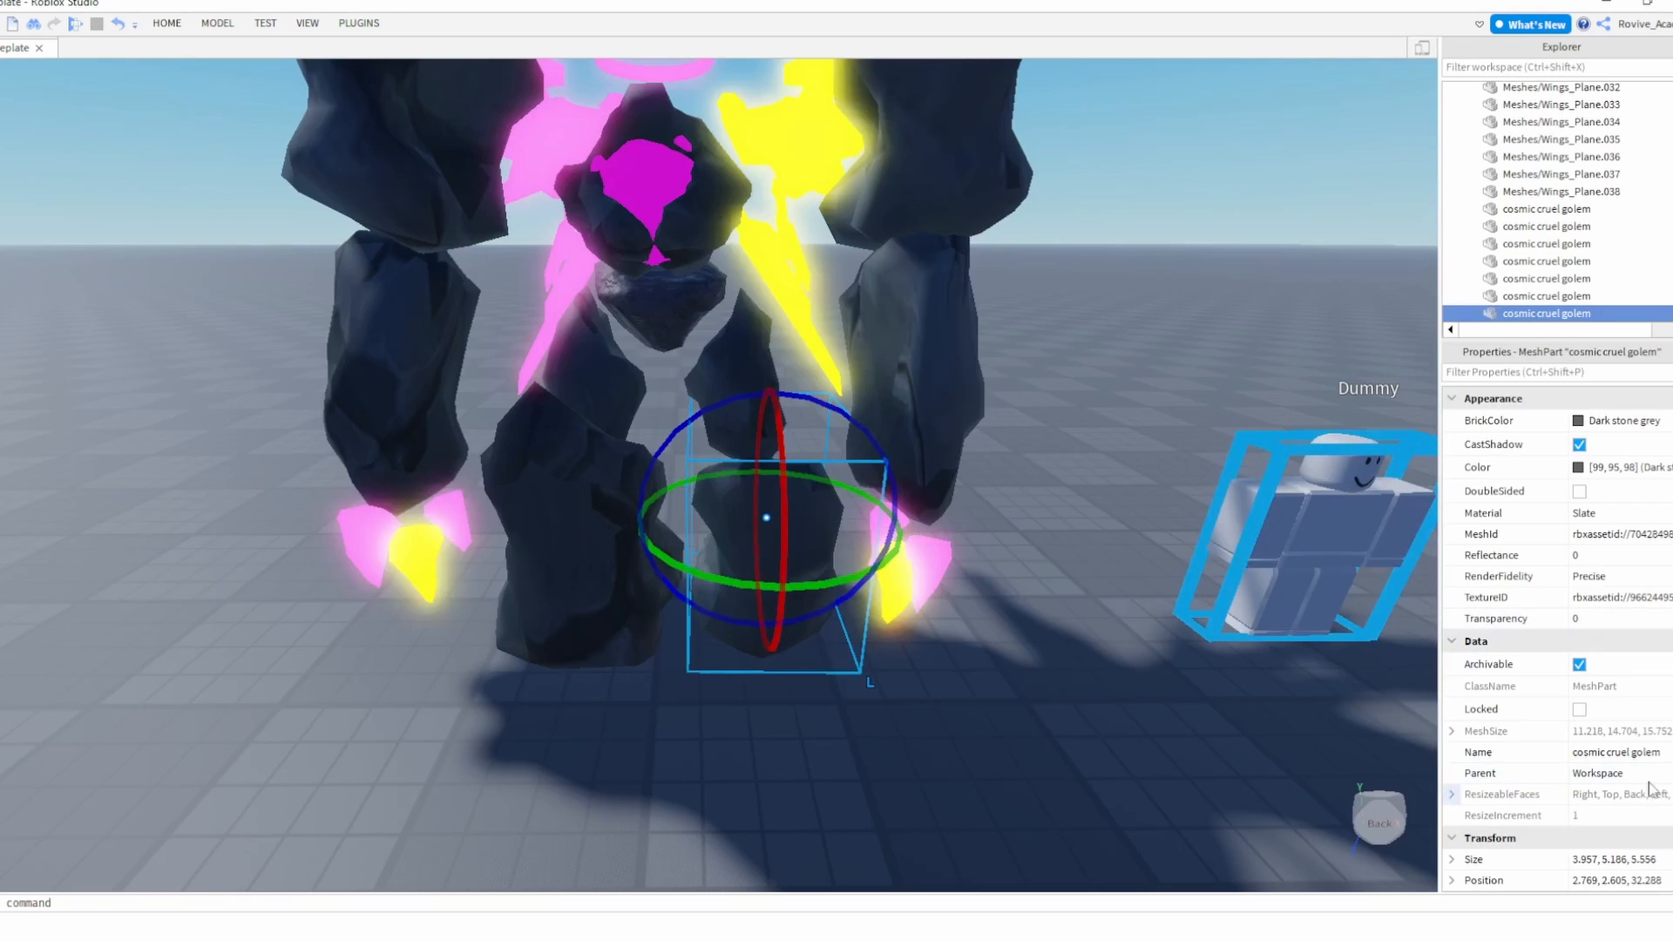
pyautogui.click(1616, 752)
pyautogui.write('LeftFoot')
pyautogui.press('Return')
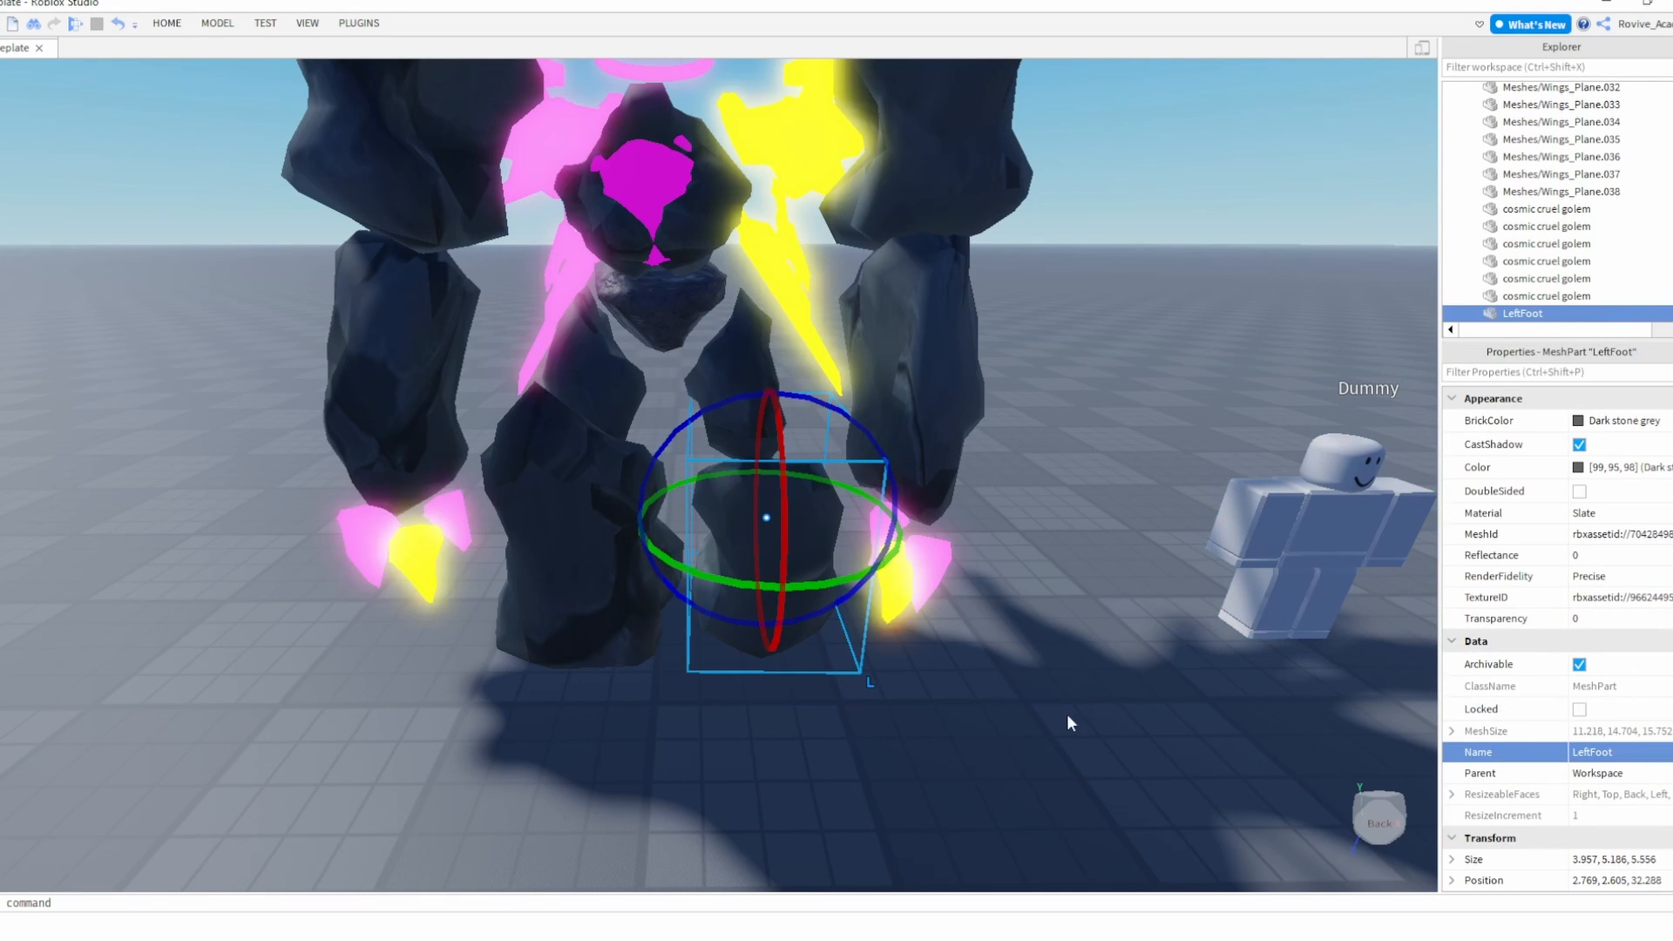
pyautogui.click(567, 546)
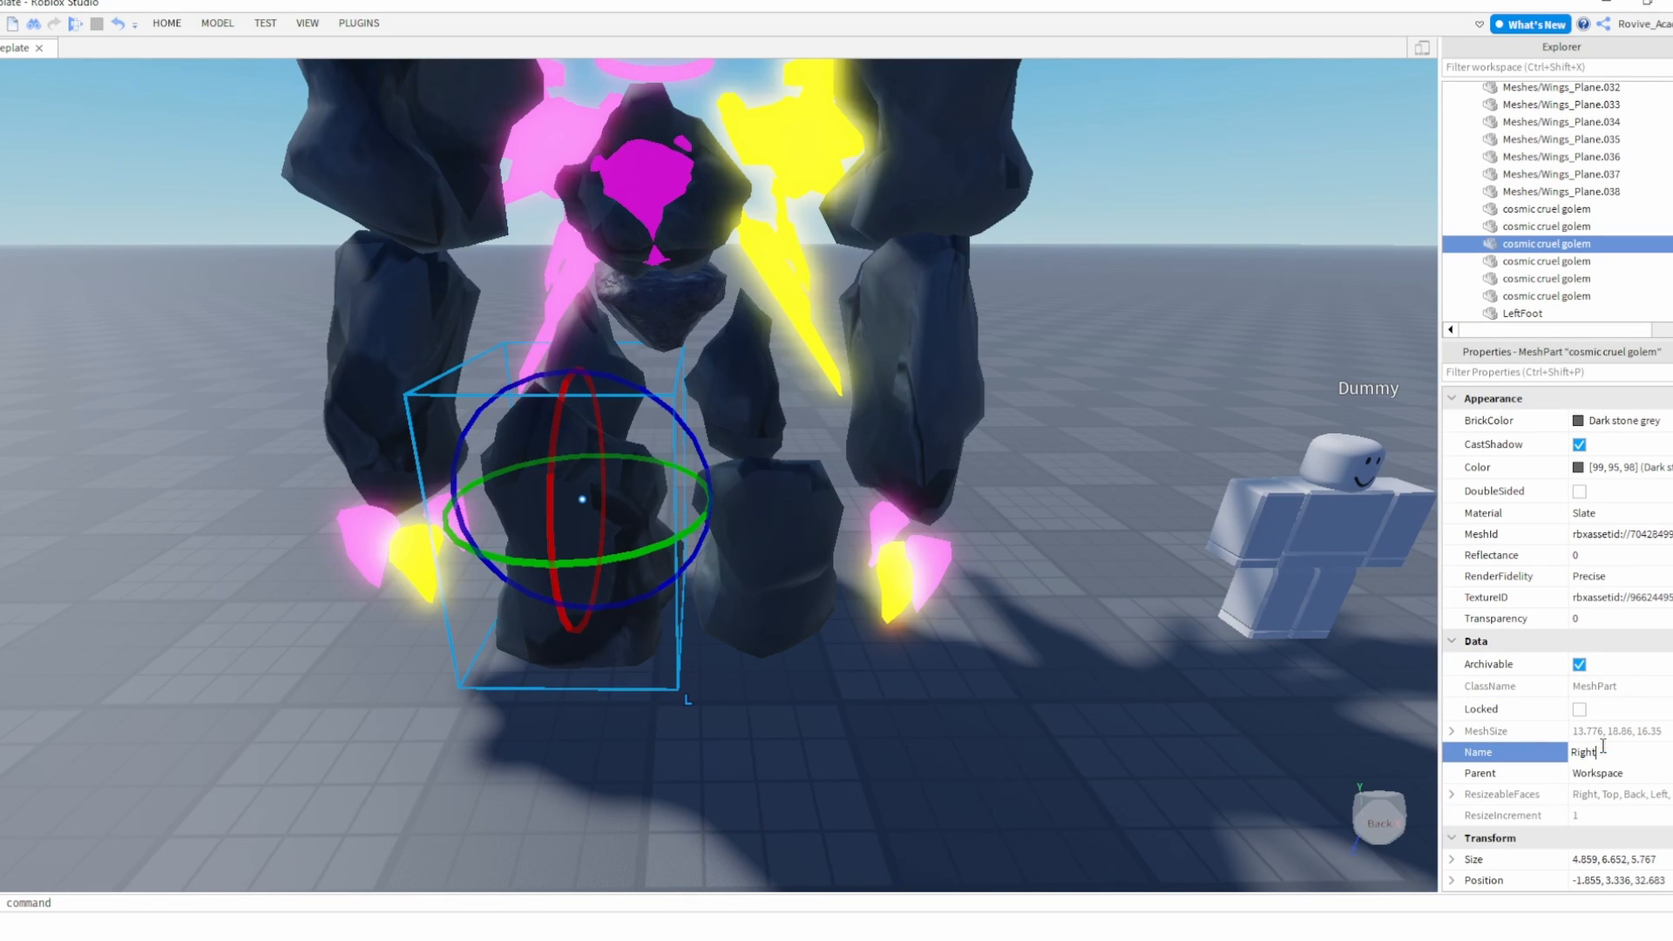
# - Rename the mesh above the golem's left foot as LeftUpperLeg
pyautogui.click(741, 374)
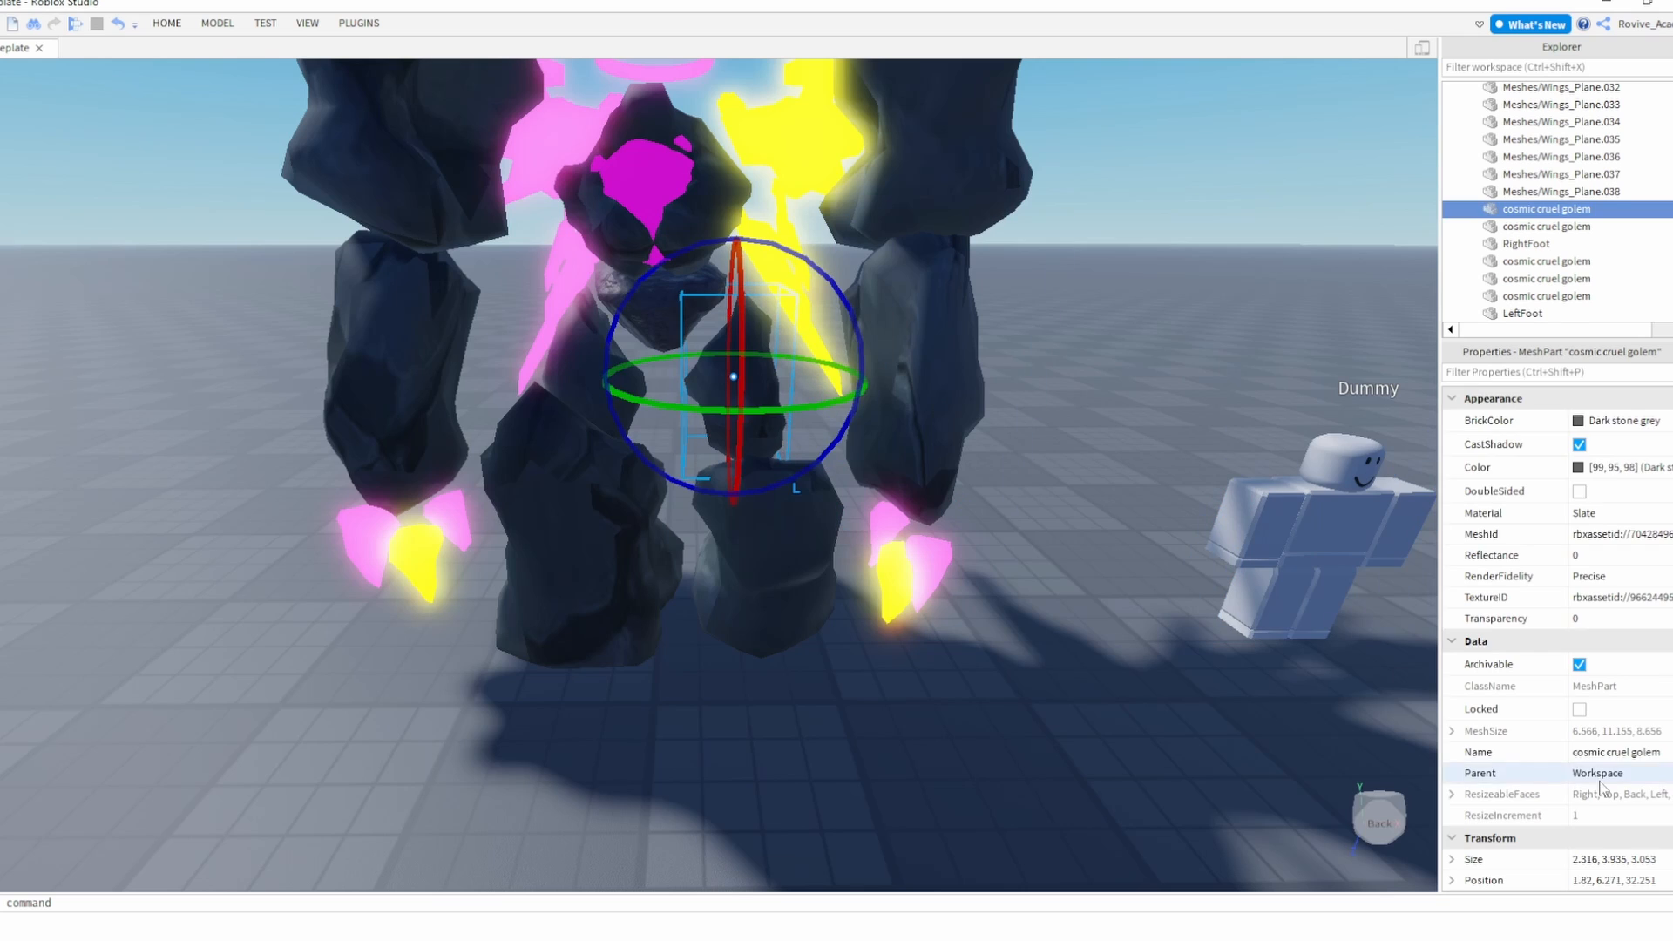
pyautogui.click(1621, 754)
pyautogui.write('LeftUpperLeg')
pyautogui.press('Return')
# - Rename the mesh above the golem's right foot as LeftLeg
pyautogui.click(616, 389)
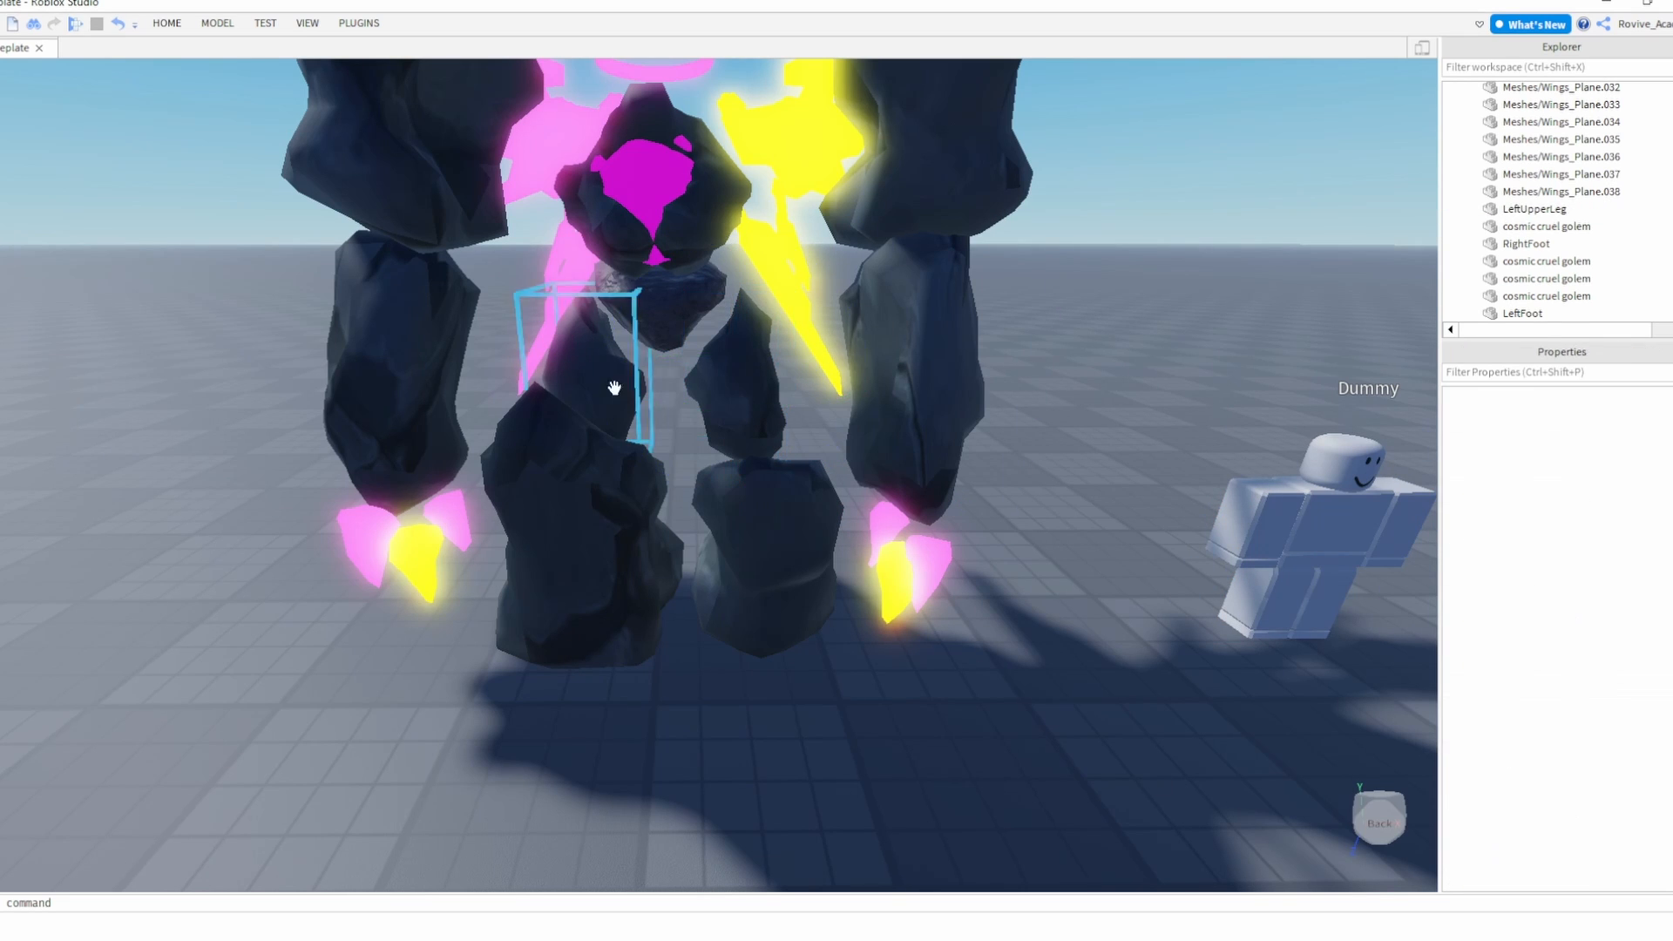
pyautogui.click(1657, 749)
pyautogui.write('LeftLeg')
pyautogui.click(1507, 514)
pyautogui.scroll(-4, 1006, 588)
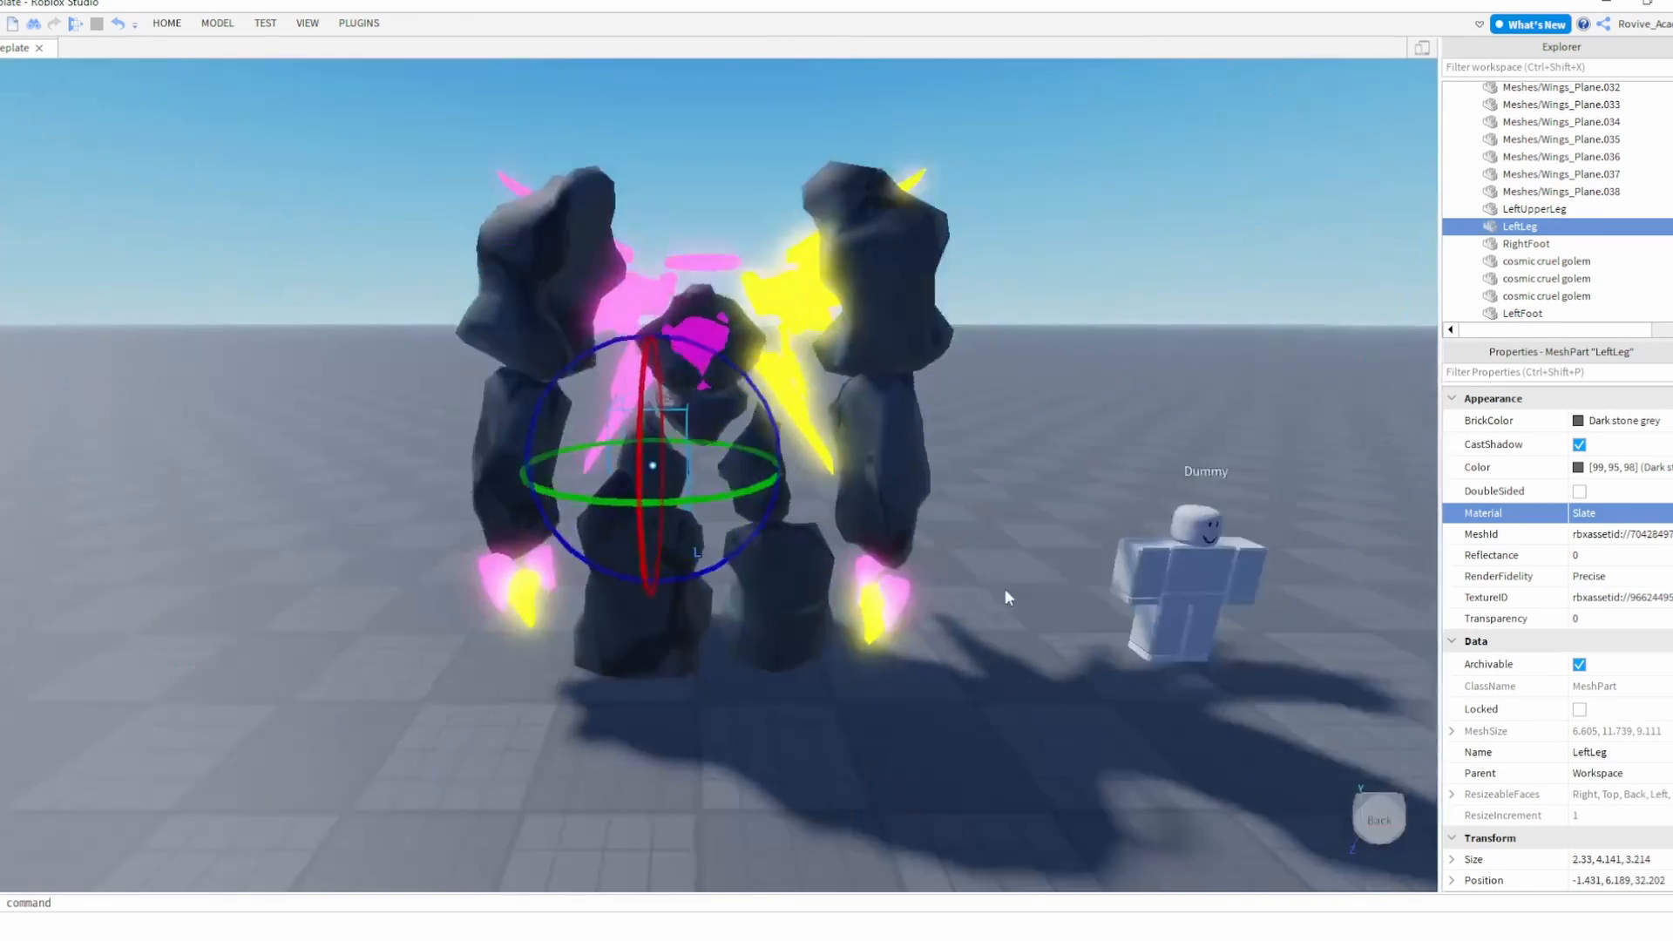
# - Rename the mesh above the golem's right foot as RightLeg
pyautogui.moveTo(1005, 589)
pyautogui.mouseDown(button='right')
pyautogui.moveTo(1052, 662)
pyautogui.moveTo(1006, 588)
pyautogui.mouseUp(button='right')
pyautogui.click(1600, 756)
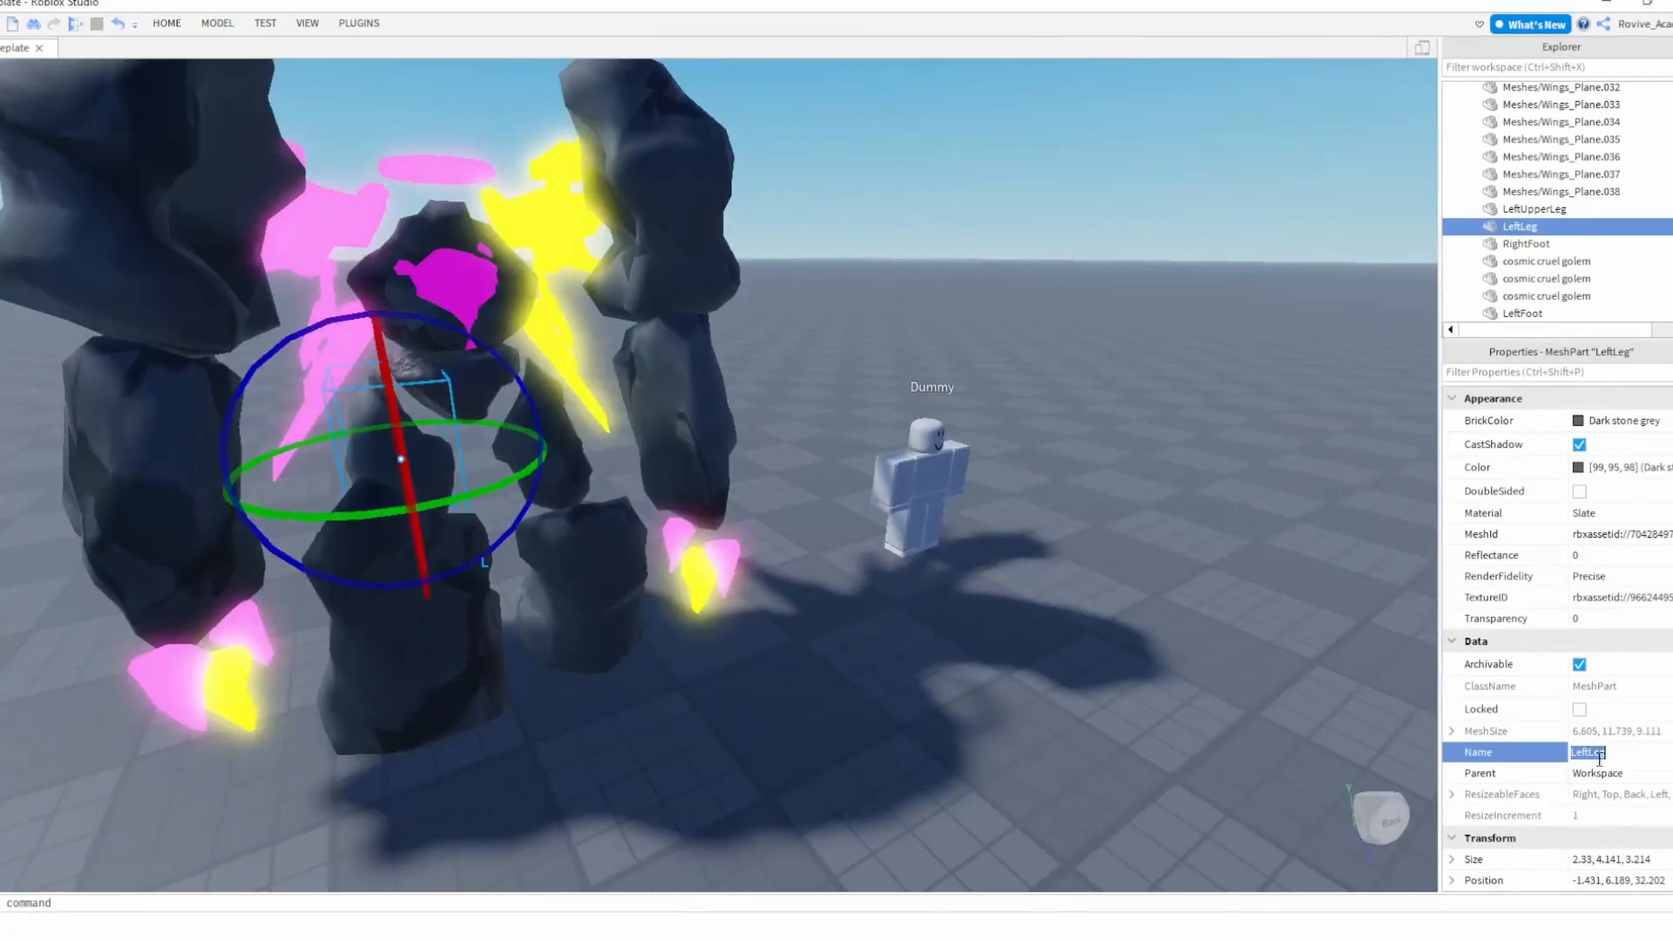
pyautogui.write('RightLeg')
pyautogui.click(1036, 655)
# - Rename the golem's LeftUpperLeg mesh as LeftLeg and its pelvis mesh as LowerTorso
pyautogui.moveTo(1037, 655); pyautogui.dragTo(985, 649, button='right')
pyautogui.click(776, 427)
pyautogui.click(1625, 754)
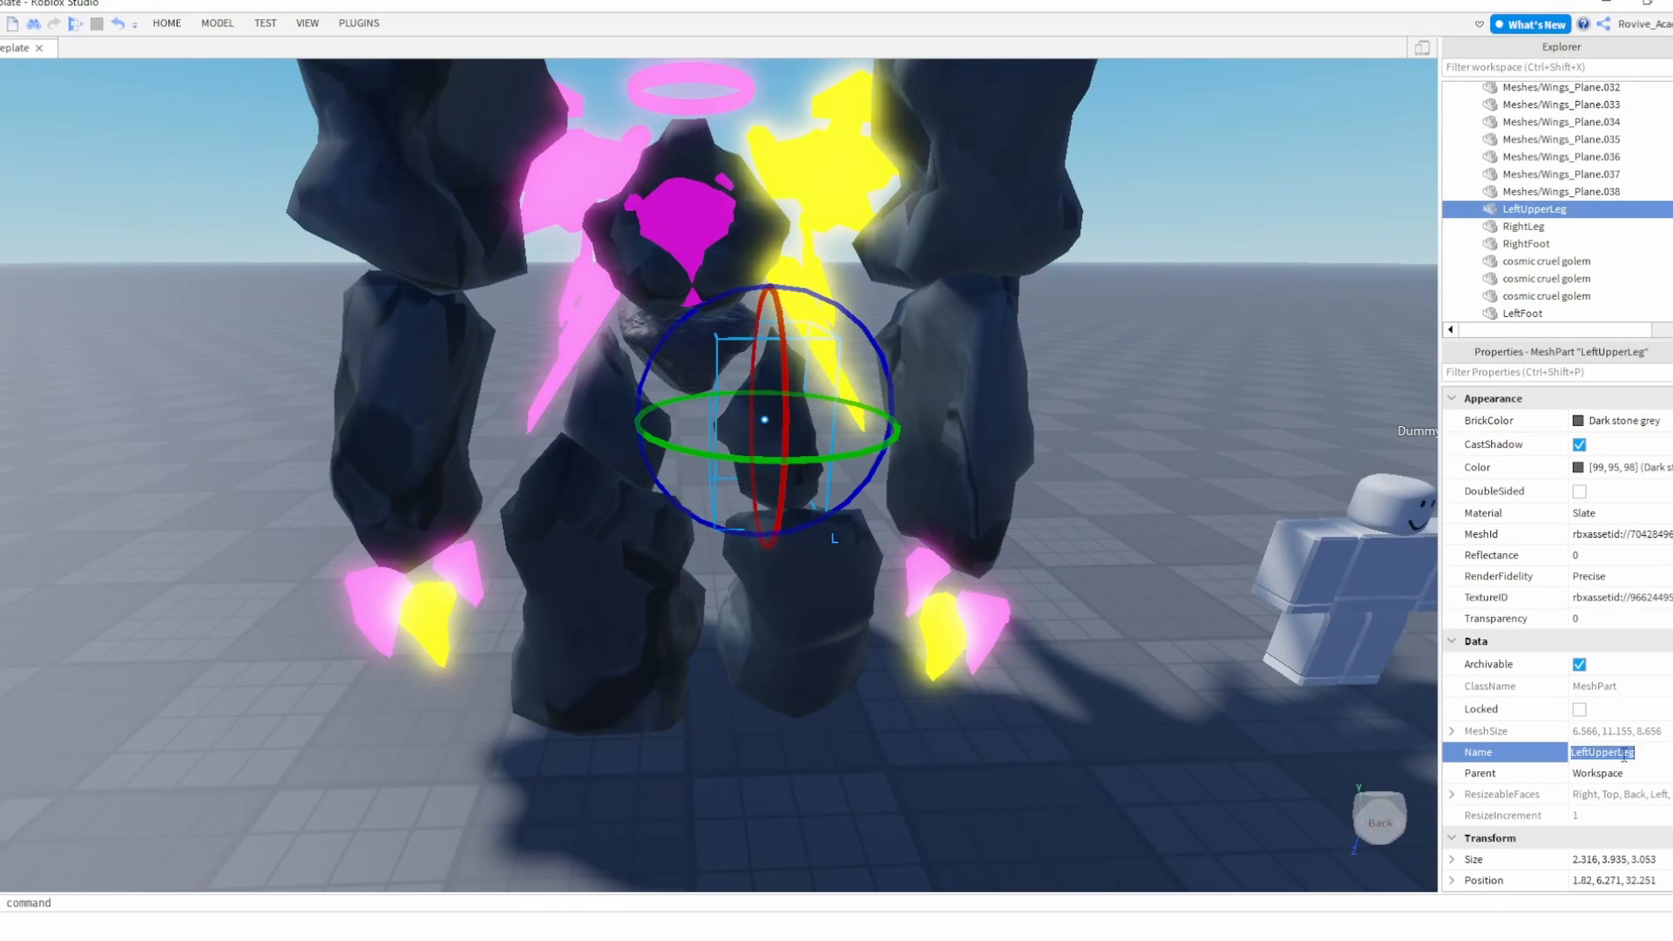
pyautogui.moveTo(880, 724); pyautogui.dragTo(837, 697, button='right')
pyautogui.click(780, 403)
pyautogui.click(1634, 751)
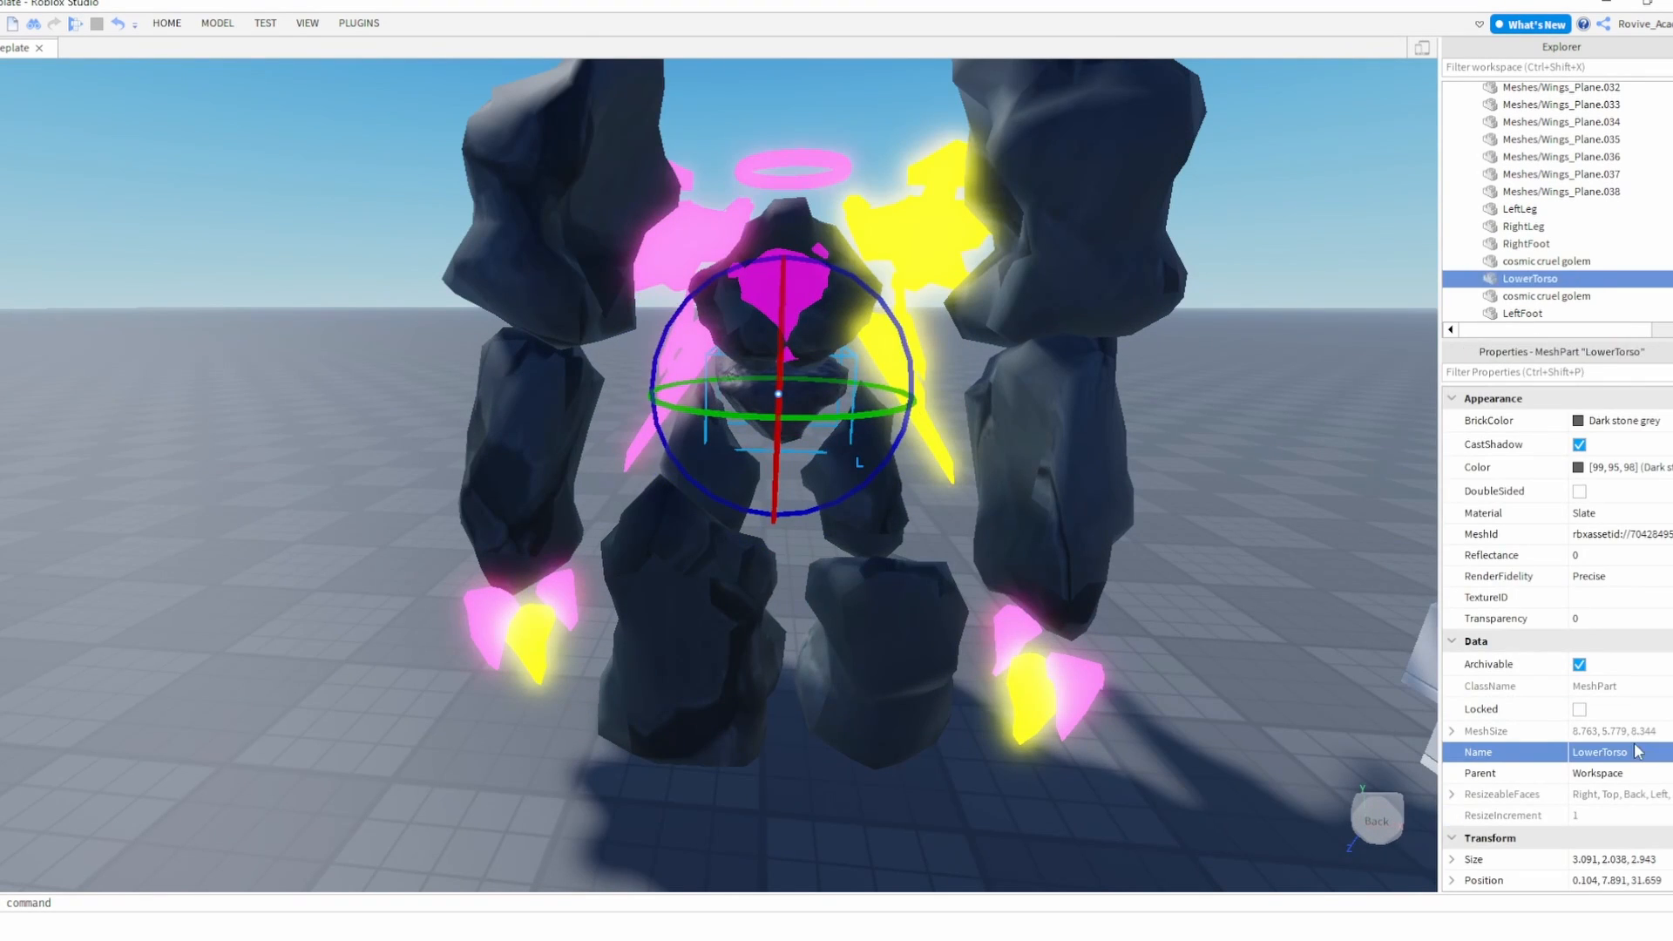
# - Rename the golem's large chest mesh above LowerTorso as UpperTorso
pyautogui.moveTo(841, 321); pyautogui.dragTo(896, 329)
pyautogui.hotkey('ctrl', 'z')
pyautogui.scroll(-2, 1124, 462)
pyautogui.moveTo(1117, 483); pyautogui.dragTo(1132, 453, button='right')
pyautogui.scroll(2, 1199, 528)
pyautogui.write('UpperT')
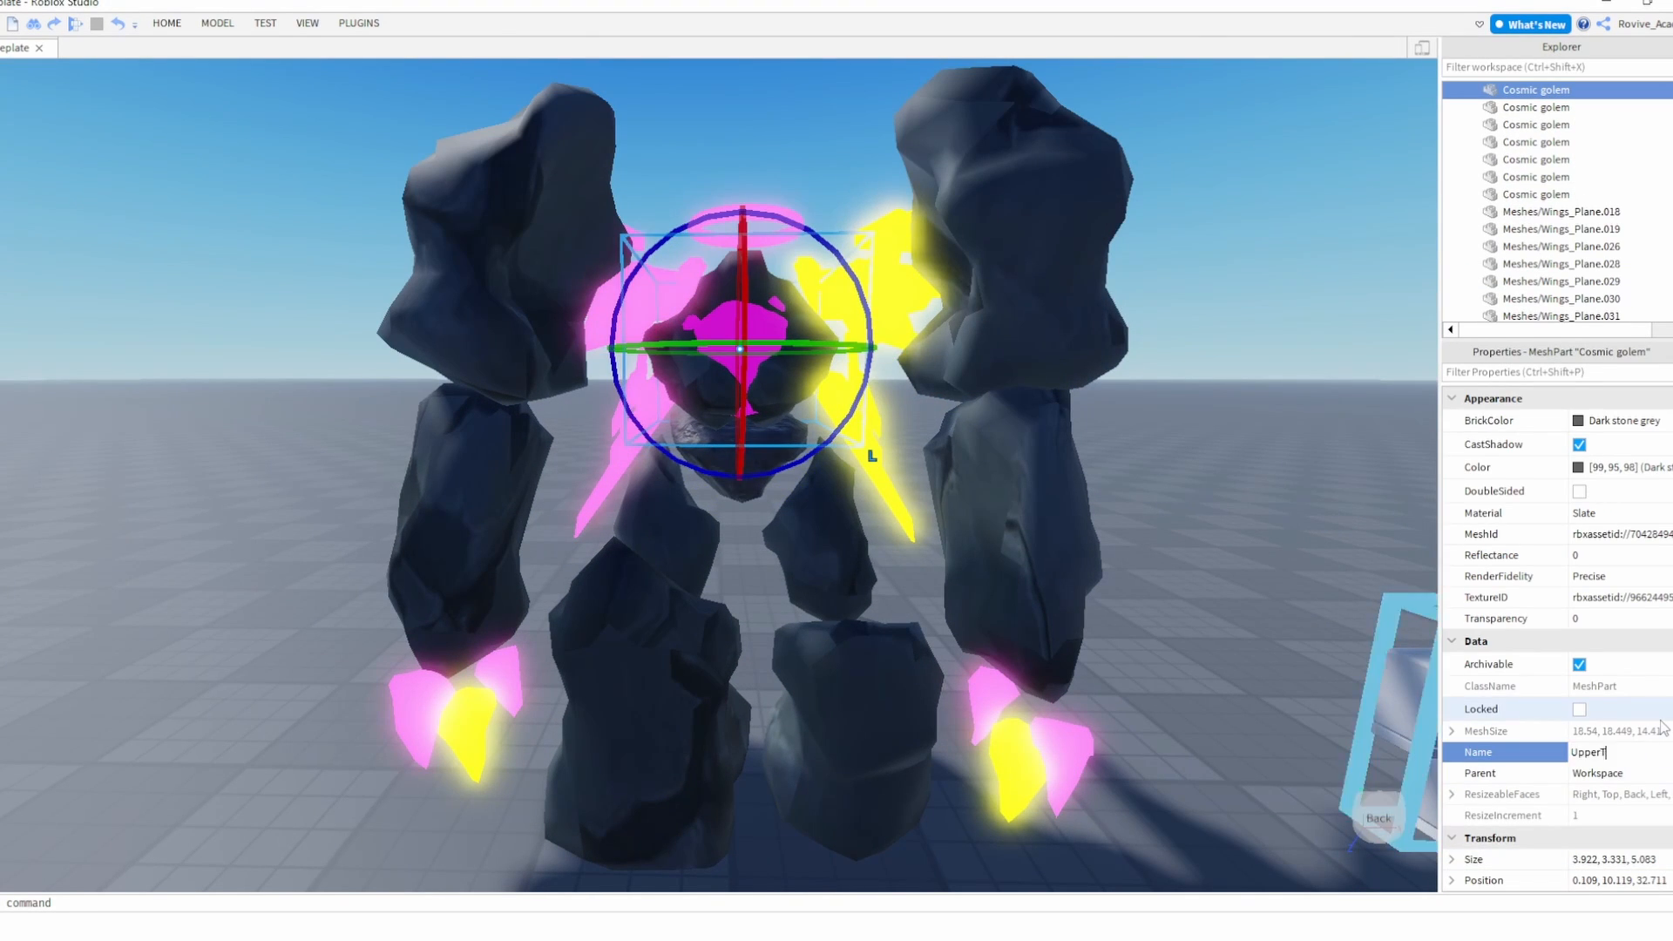
pyautogui.write('orso')
pyautogui.press('Return')
# - Rename the halo mesh above the golem's chest as Head
pyautogui.click(772, 227)
pyautogui.click(774, 232)
pyautogui.click(1638, 752)
pyautogui.write('Head')
pyautogui.click(1164, 531)
pyautogui.moveTo(1164, 532); pyautogui.dragTo(1150, 505, button='right')
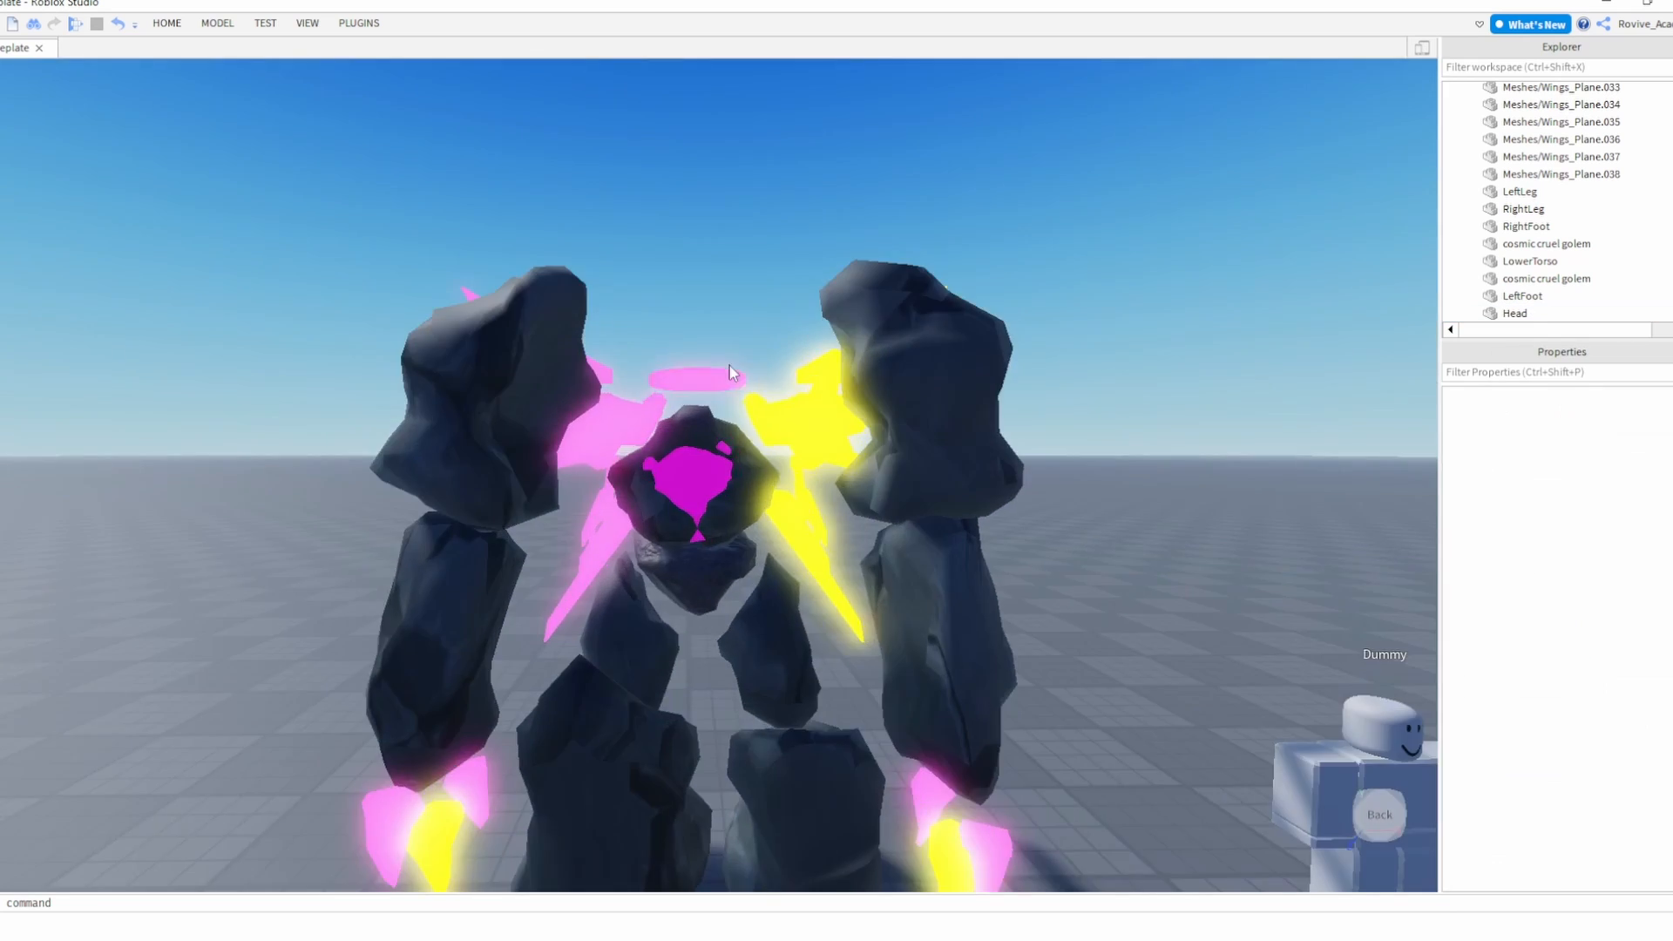
pyautogui.scroll(-2, 732, 370)
pyautogui.moveTo(818, 417); pyautogui.dragTo(818, 470, button='right')
pyautogui.scroll(3, 818, 416)
pyautogui.click(817, 349)
pyautogui.click(852, 323)
pyautogui.hotkey('ctrl', 'z')
pyautogui.hotkey('ctrl', 'z')
# - Rename the golem's upper arm meshes as RightUpperArm and LeftUpperArm
pyautogui.scroll(-3, 819, 366)
pyautogui.moveTo(819, 366); pyautogui.dragTo(817, 323, button='right')
pyautogui.click(608, 392)
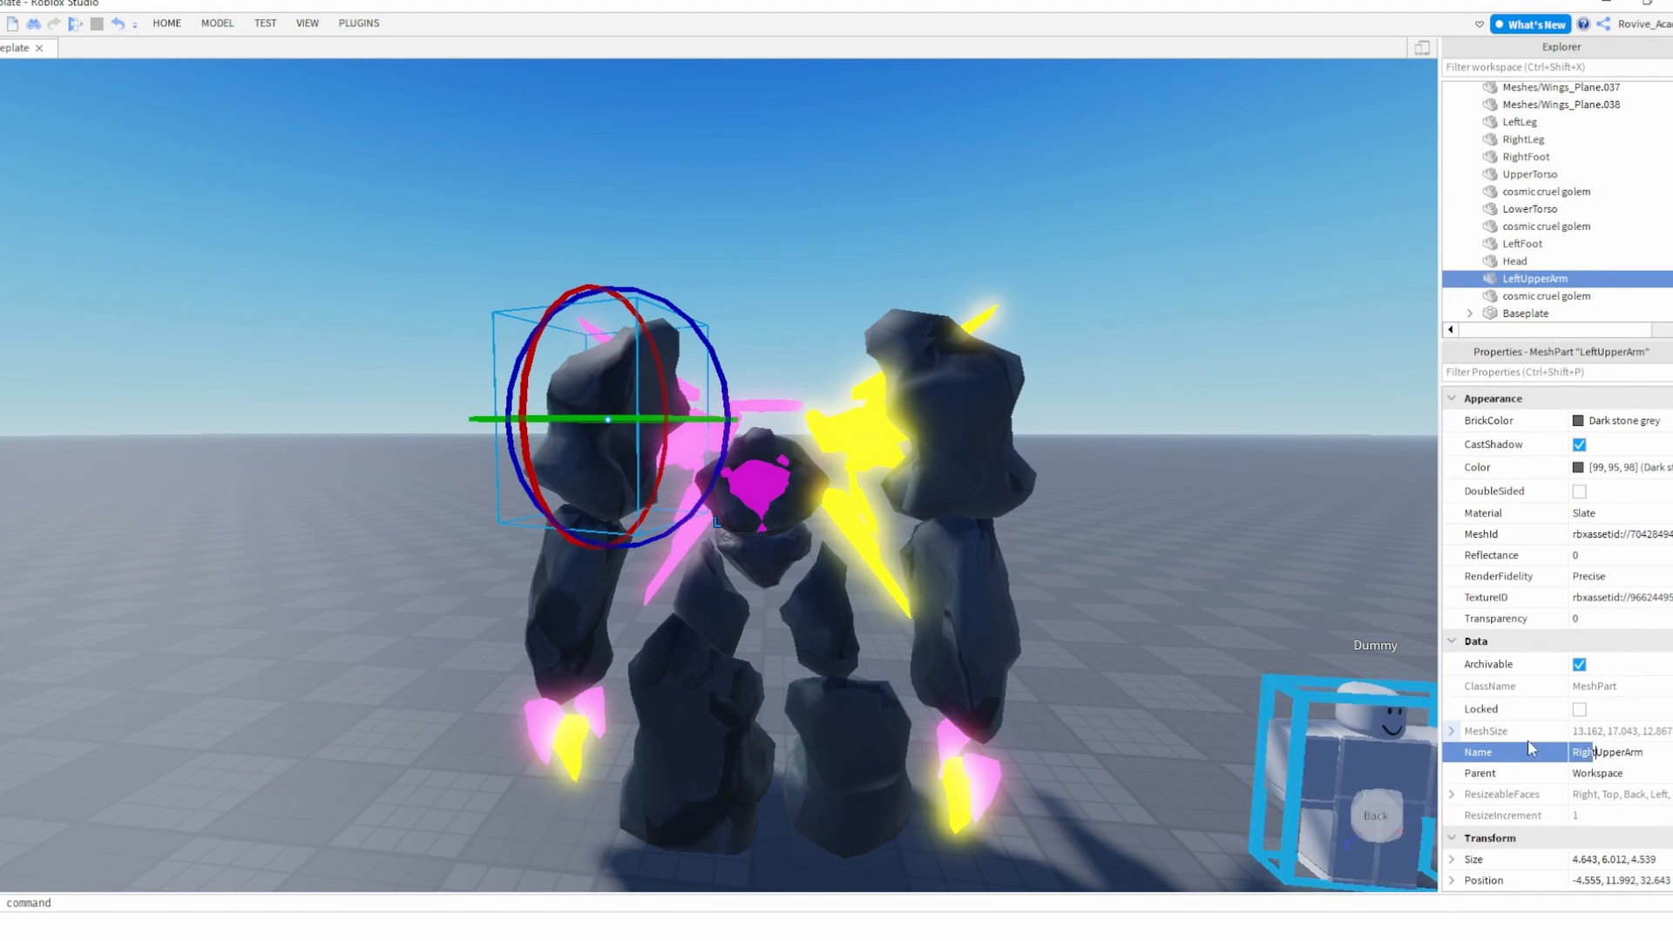
pyautogui.press('Return')
pyautogui.click(963, 409)
pyautogui.click(1658, 752)
pyautogui.write('LeftUpperArm')
pyautogui.press('Return')
# - Rename the golem's lower arm meshes as LeftLowerArm and RightLowerArm
pyautogui.moveTo(959, 514); pyautogui.dragTo(958, 557, button='right')
pyautogui.scroll(1, 958, 558)
pyautogui.click(959, 557)
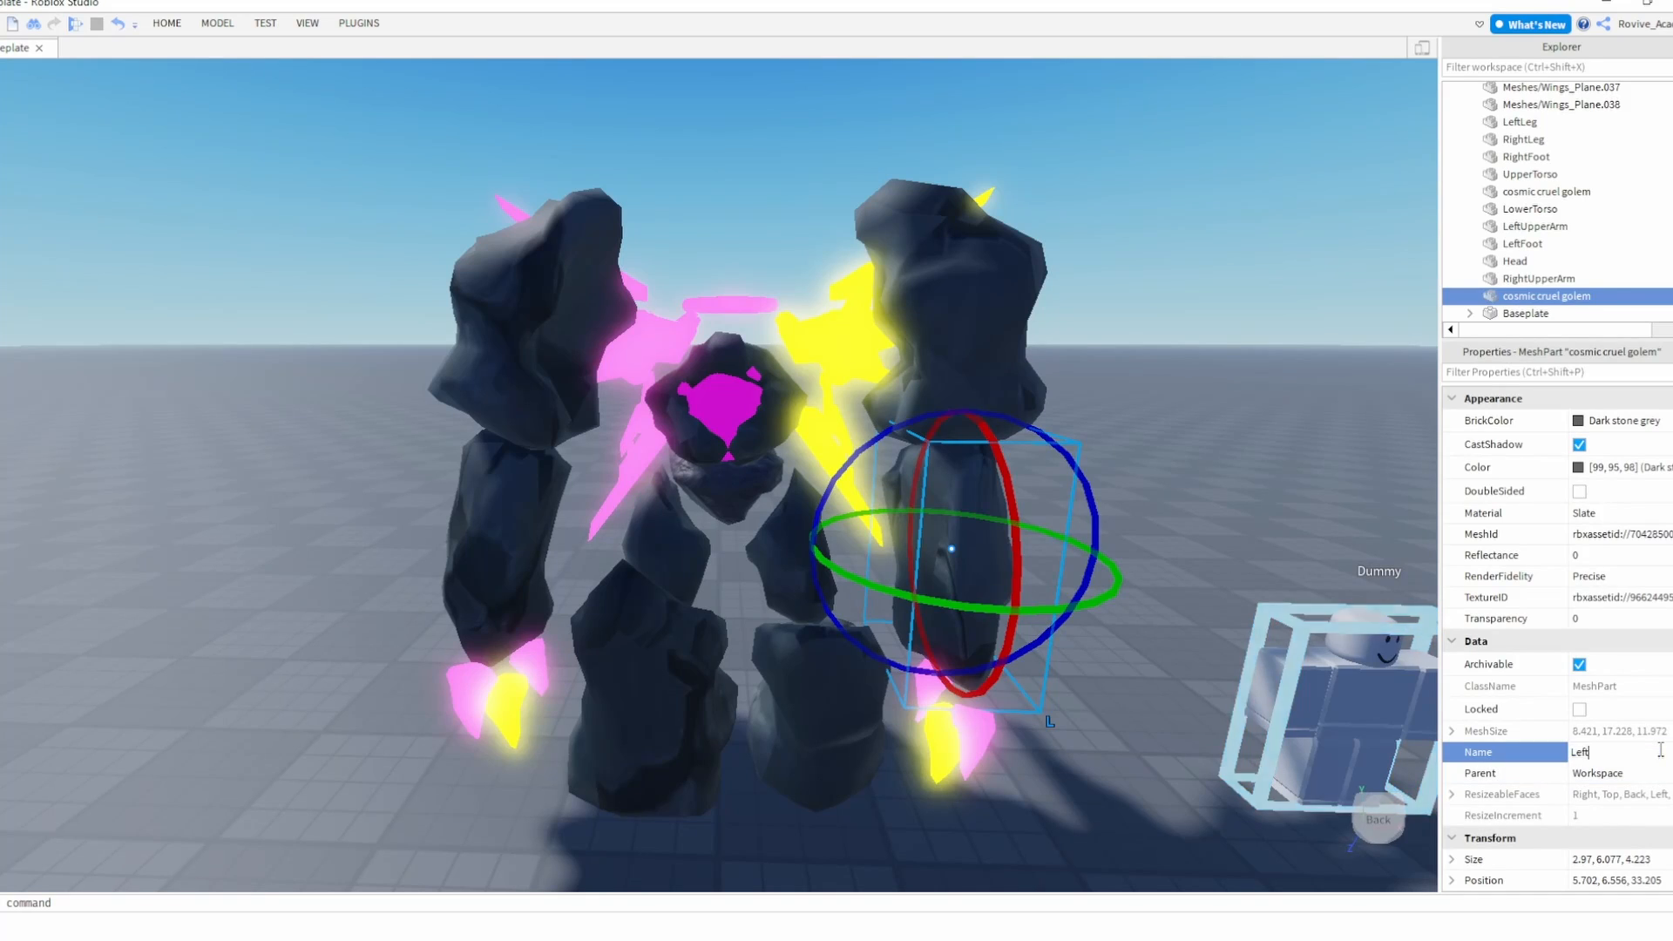
pyautogui.write('LowerArm')
pyautogui.press('Return')
pyautogui.click(1360, 697)
pyautogui.click(981, 750)
pyautogui.click(505, 549)
pyautogui.click(1649, 757)
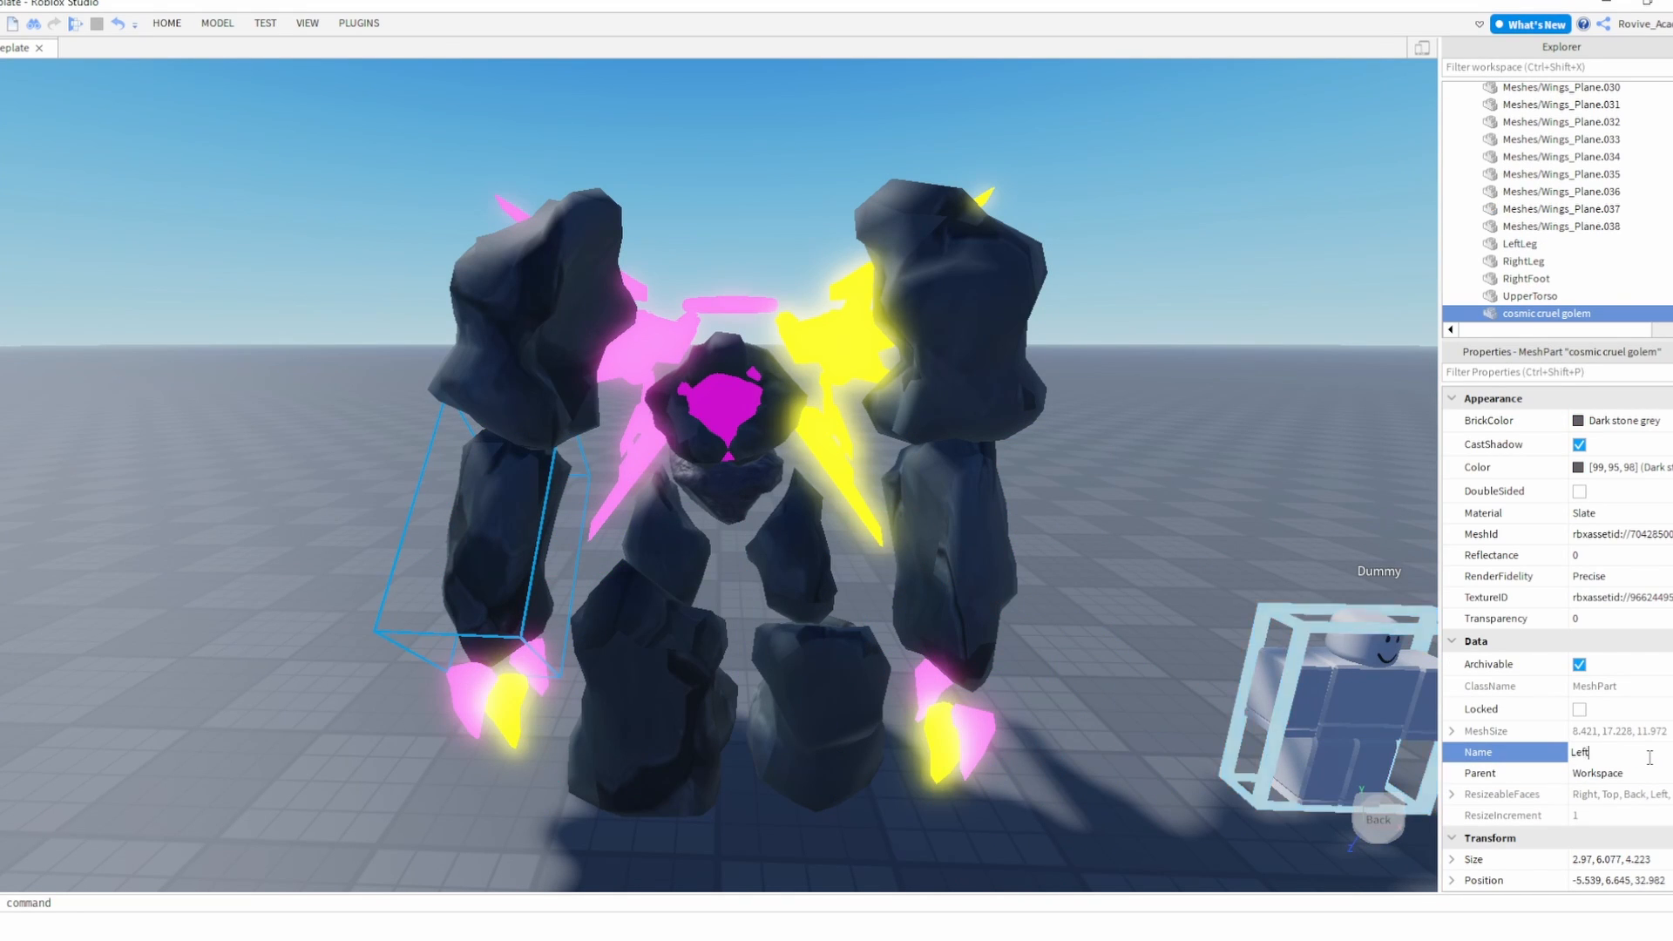
pyautogui.write('RightLowerArm')
pyautogui.press('Return')
# - Examine the golem's remaining parts, the pink wing's model and the separate Meshes/Wings_Plane.018 part
pyautogui.click(523, 322)
pyautogui.click(1016, 440)
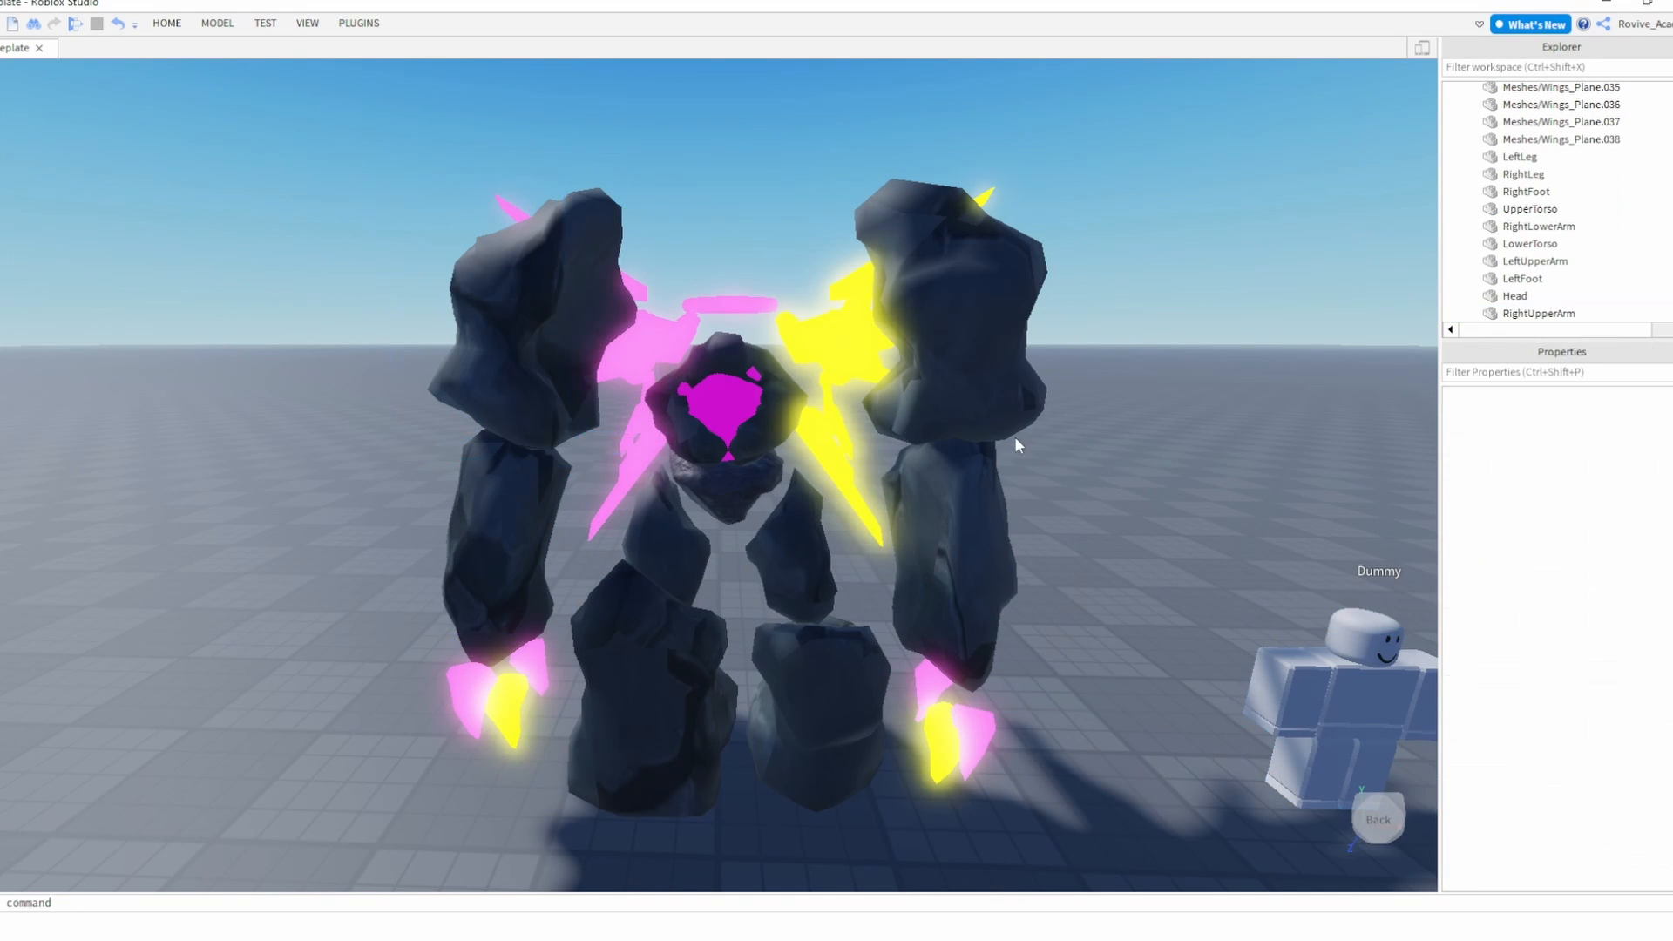
pyautogui.click(646, 349)
pyautogui.scroll(-3, 1088, 374)
pyautogui.moveTo(1088, 375); pyautogui.dragTo(941, 461, button='right')
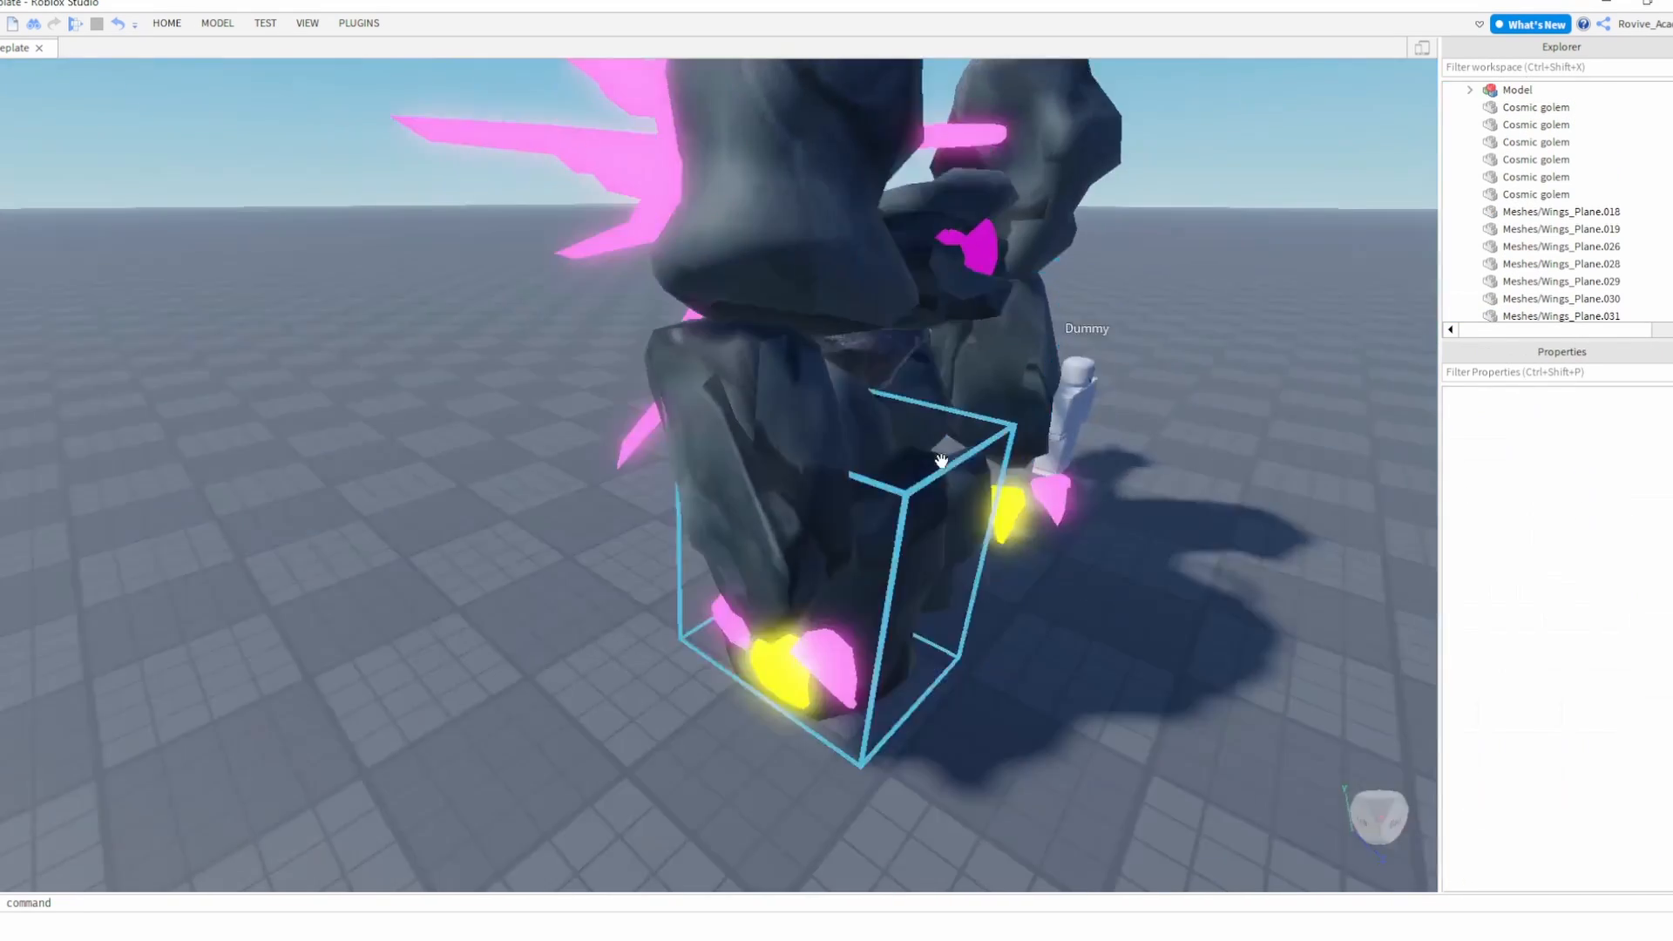
pyautogui.click(1509, 94)
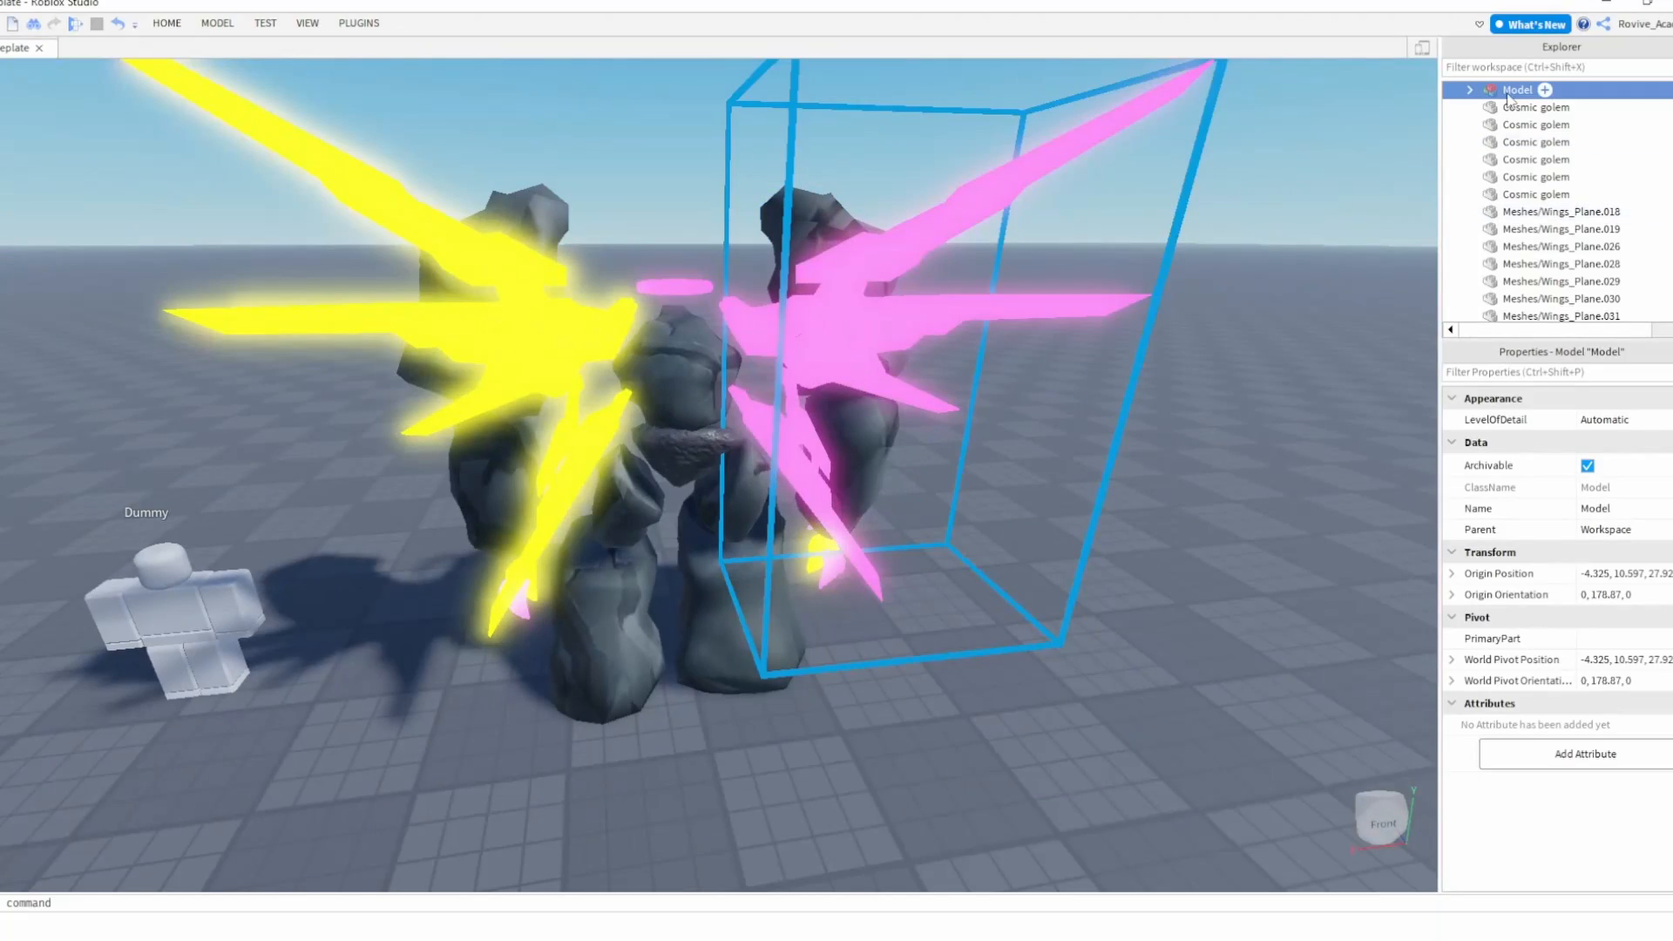
pyautogui.click(1559, 211)
pyautogui.press('f')
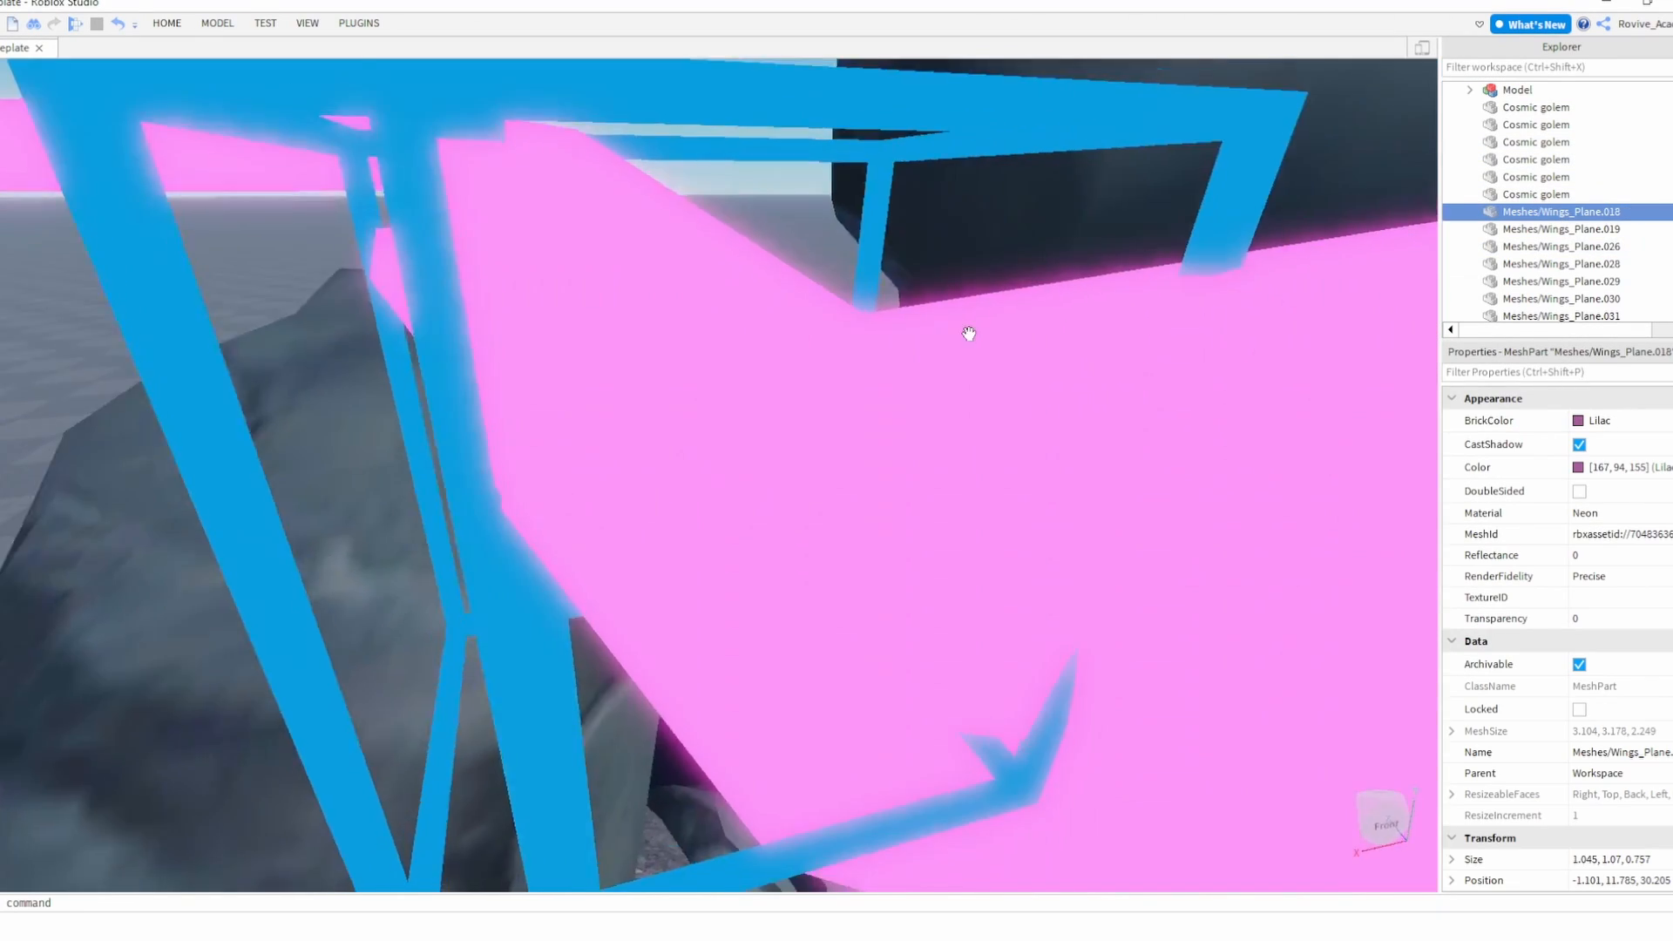
# - Try to union the pink wing's model into a single part
pyautogui.scroll(-5, 969, 334)
pyautogui.rightClick(802, 404)
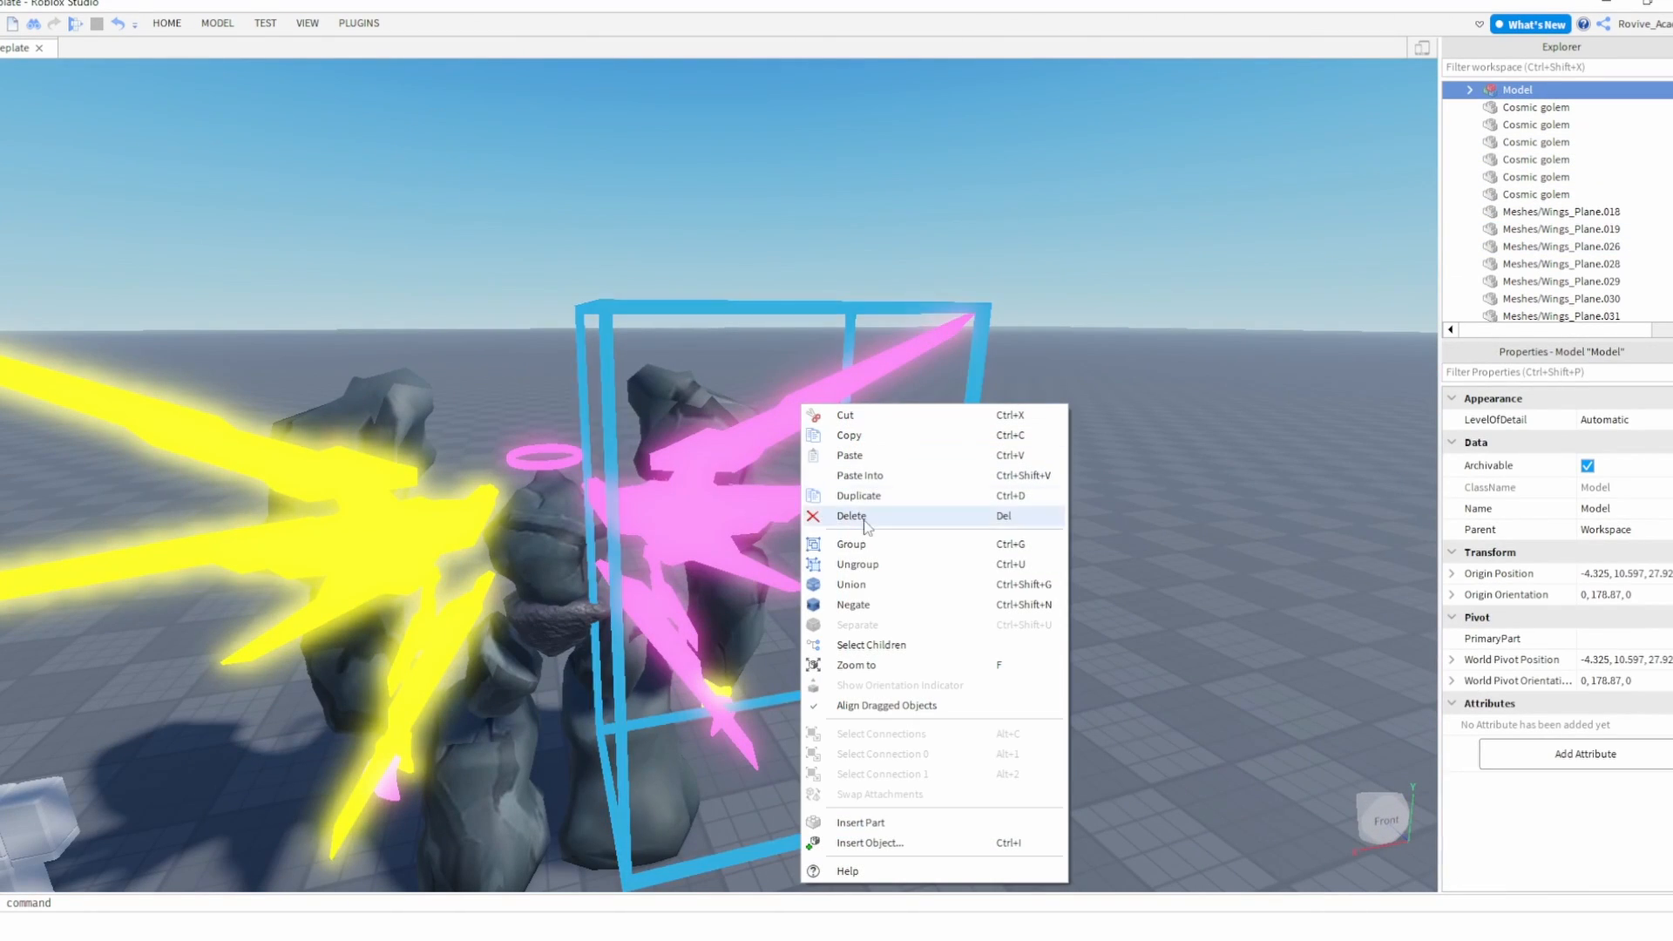
pyautogui.click(849, 584)
pyautogui.click(1048, 426)
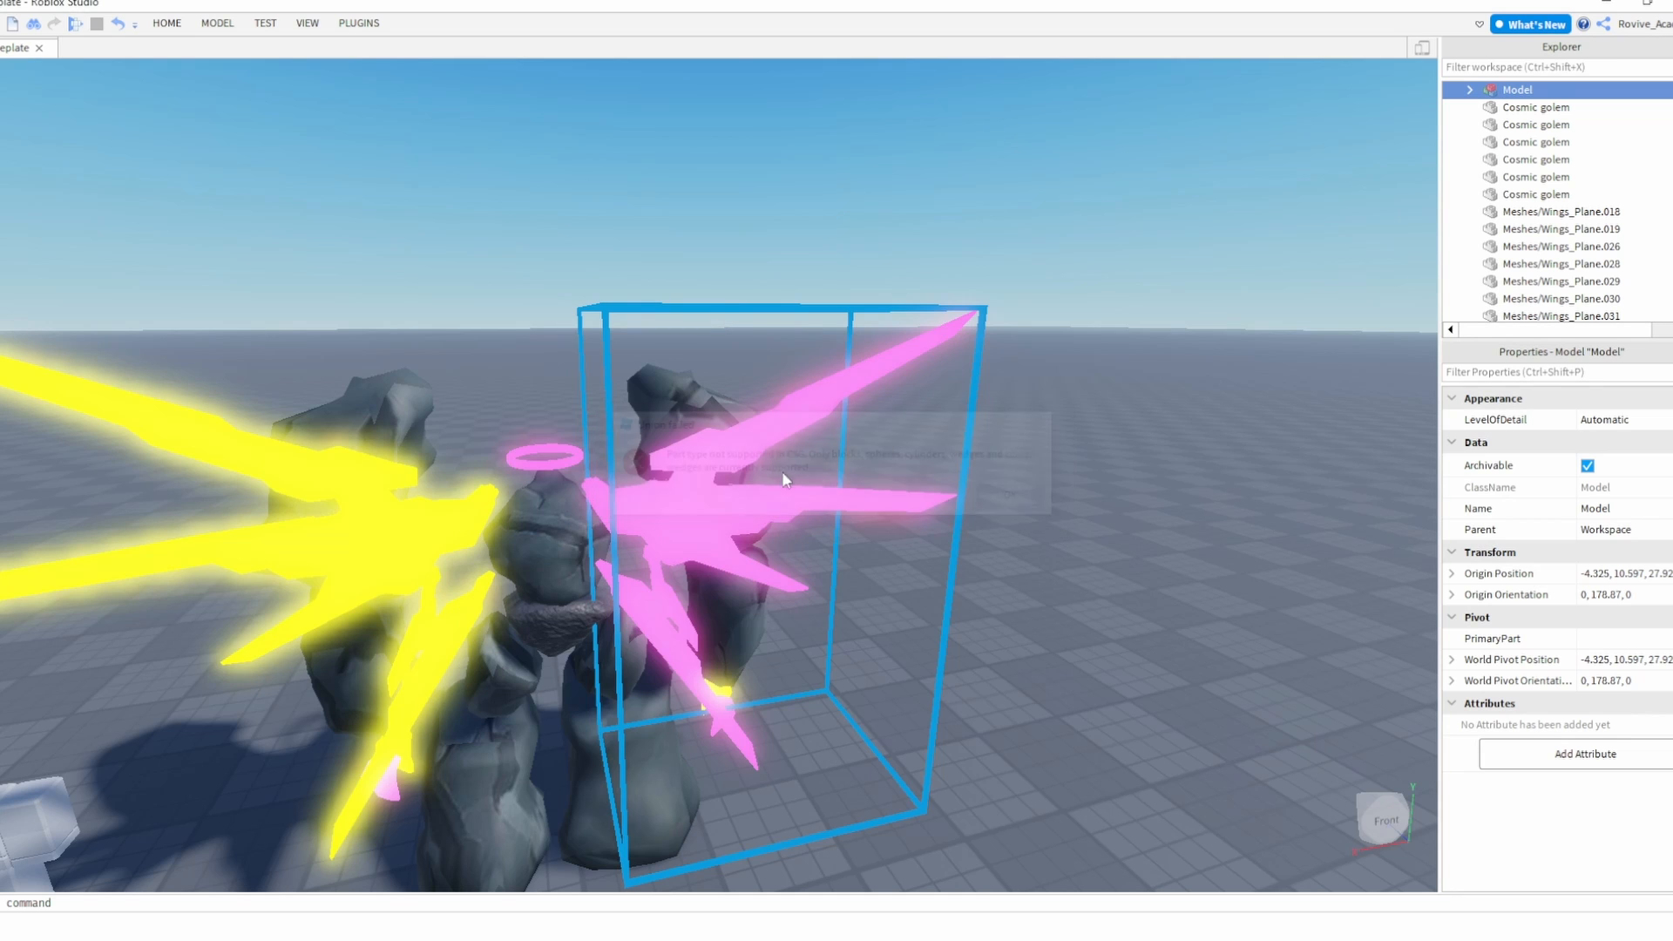
# - Ungroup the pink wing's model, inspect its loose meshes and undo the ungrouping
pyautogui.moveTo(784, 479); pyautogui.dragTo(766, 437, button='right')
pyautogui.rightClick(789, 438)
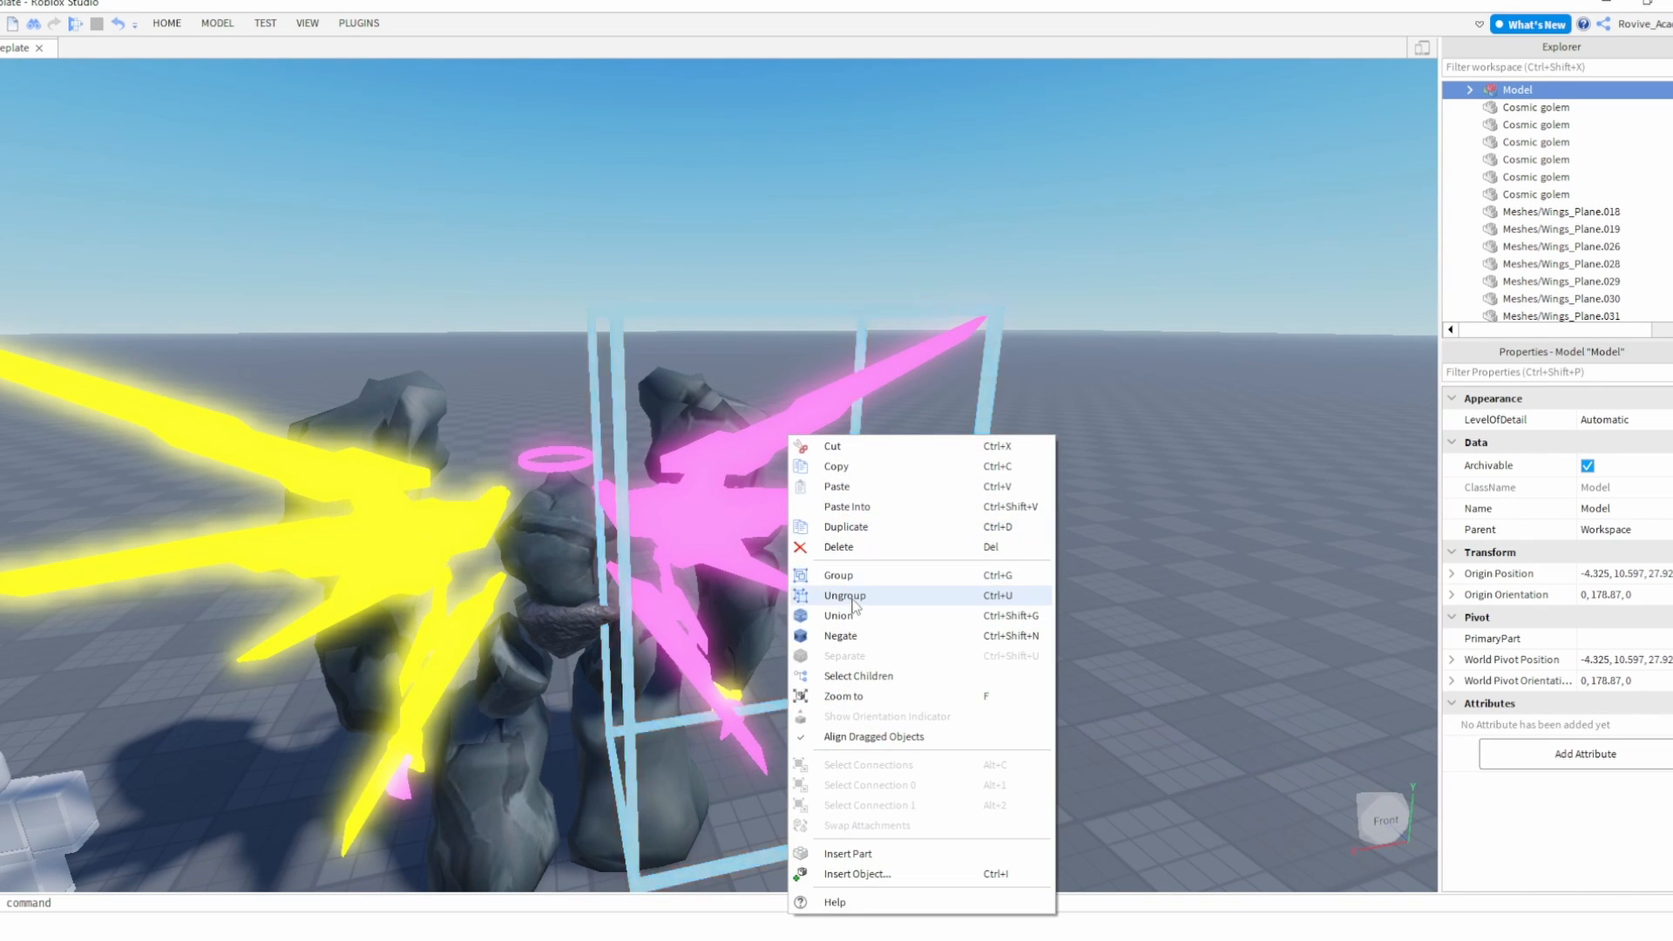
pyautogui.click(855, 598)
pyautogui.click(1042, 442)
pyautogui.moveTo(1042, 442); pyautogui.dragTo(781, 426, button='right')
pyautogui.scroll(4, 1042, 442)
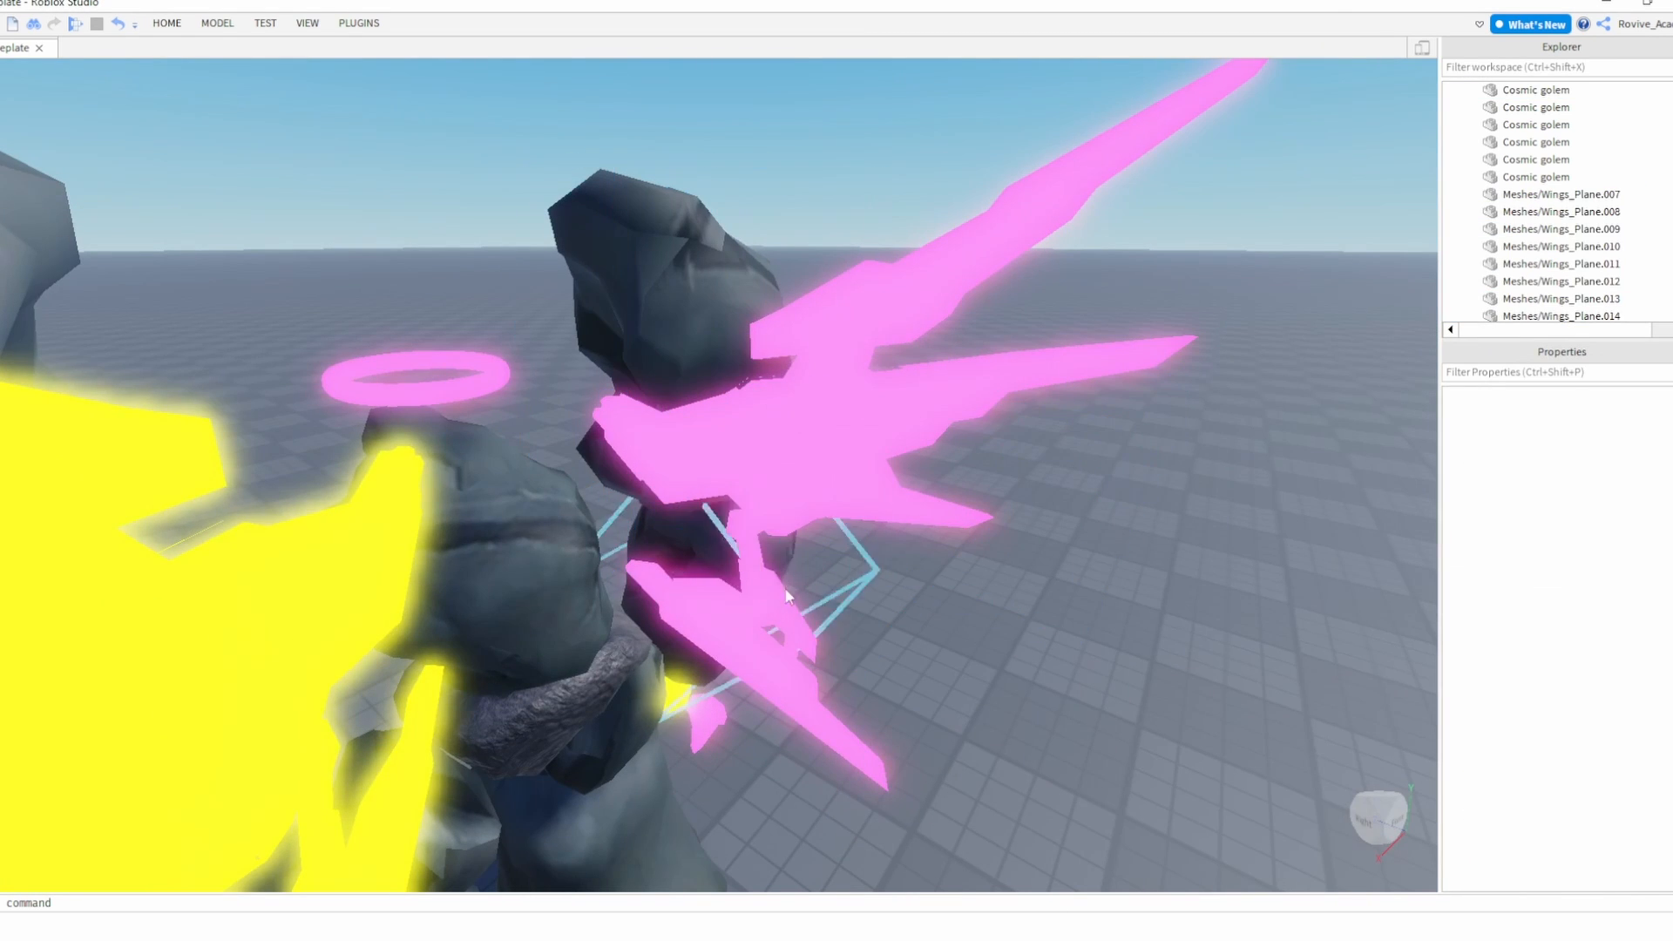
pyautogui.moveTo(784, 362); pyautogui.dragTo(706, 373, button='right')
pyautogui.hotkey('ctrl', 'z')
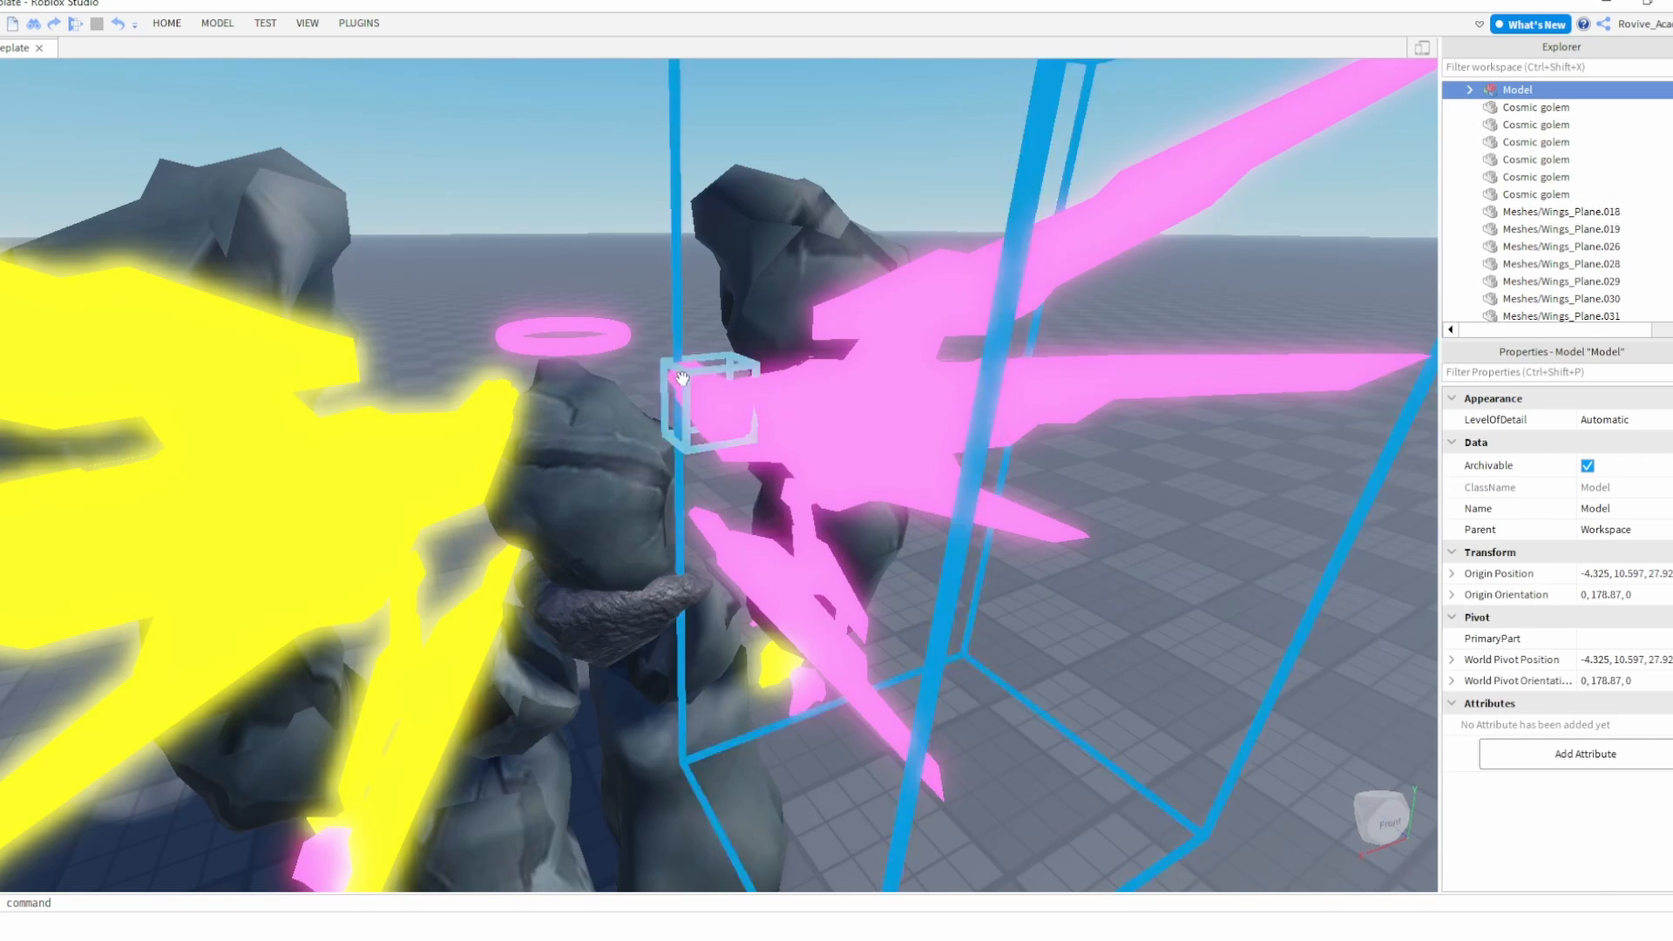
# - Rename the innermost mesh of the pink wing and that of the yellow wing as Base
pyautogui.click(682, 378)
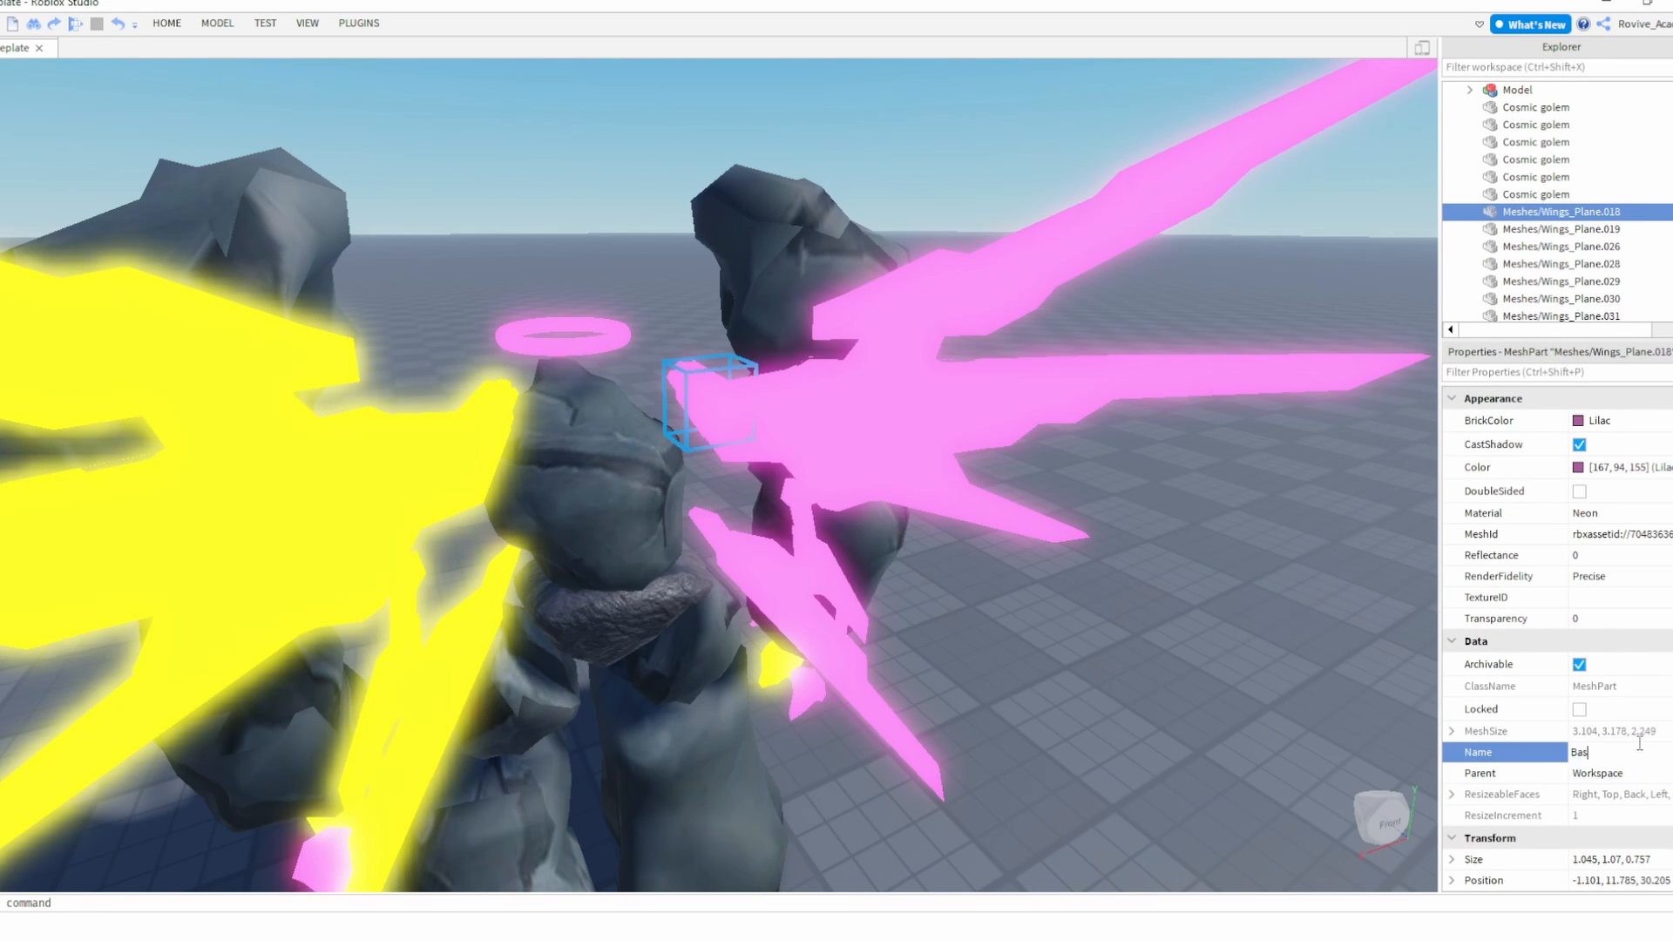
pyautogui.click(1560, 230)
pyautogui.scroll(-3, 1563, 233)
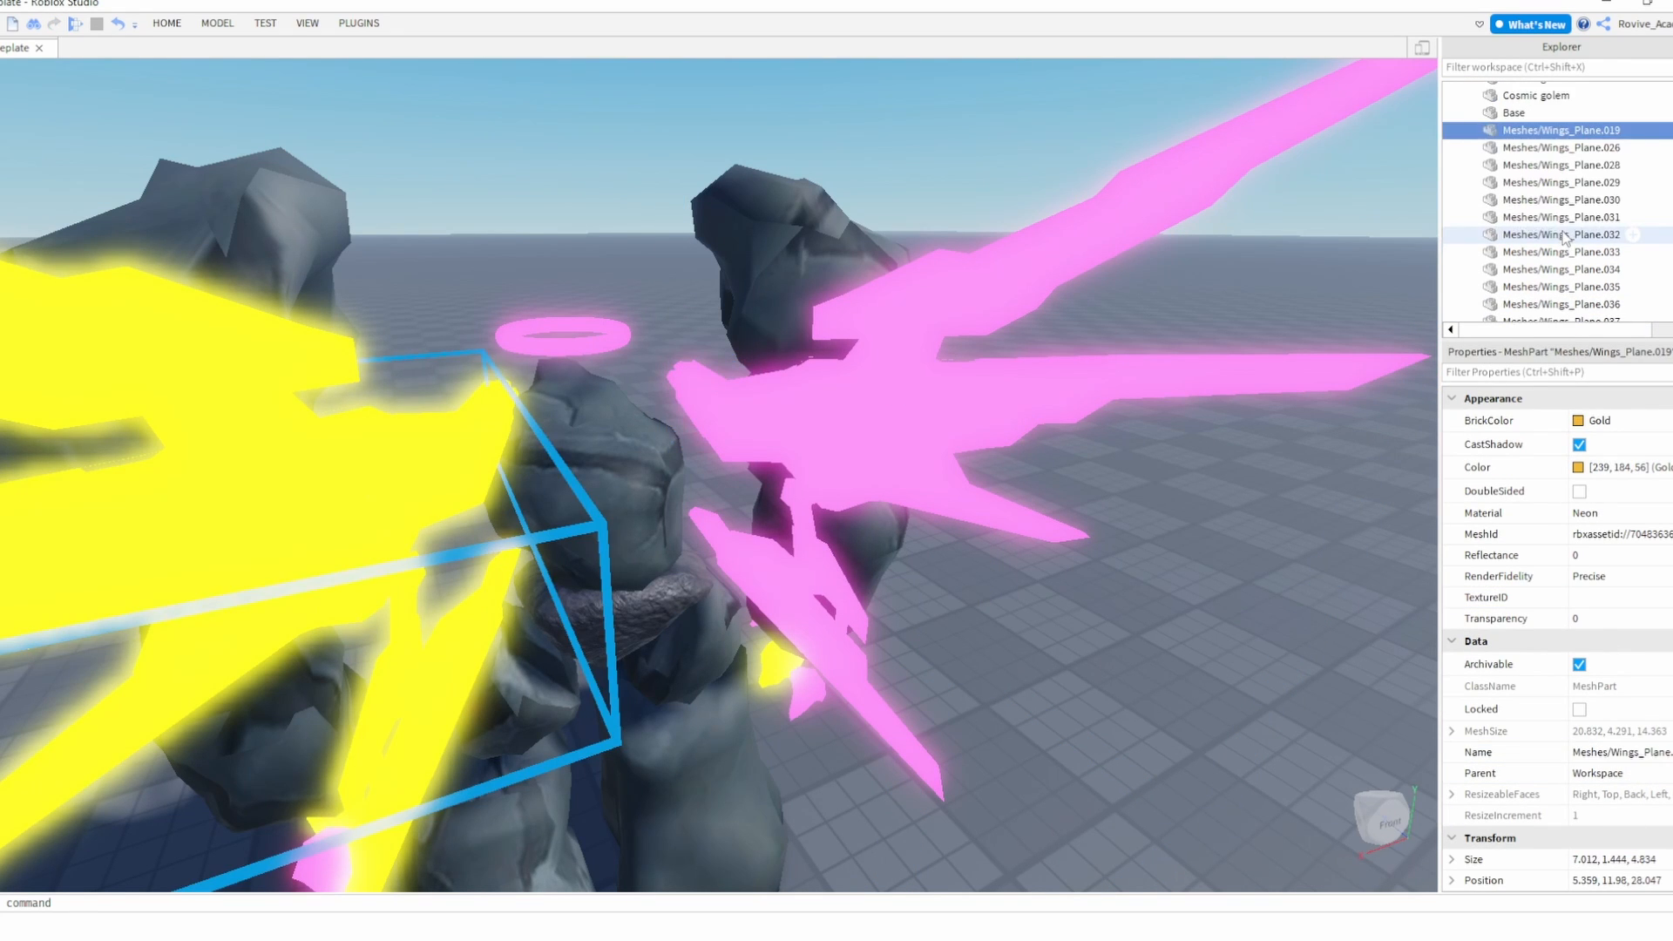
pyautogui.scroll(-3, 880, 394)
pyautogui.moveTo(880, 394); pyautogui.dragTo(676, 444, button='right')
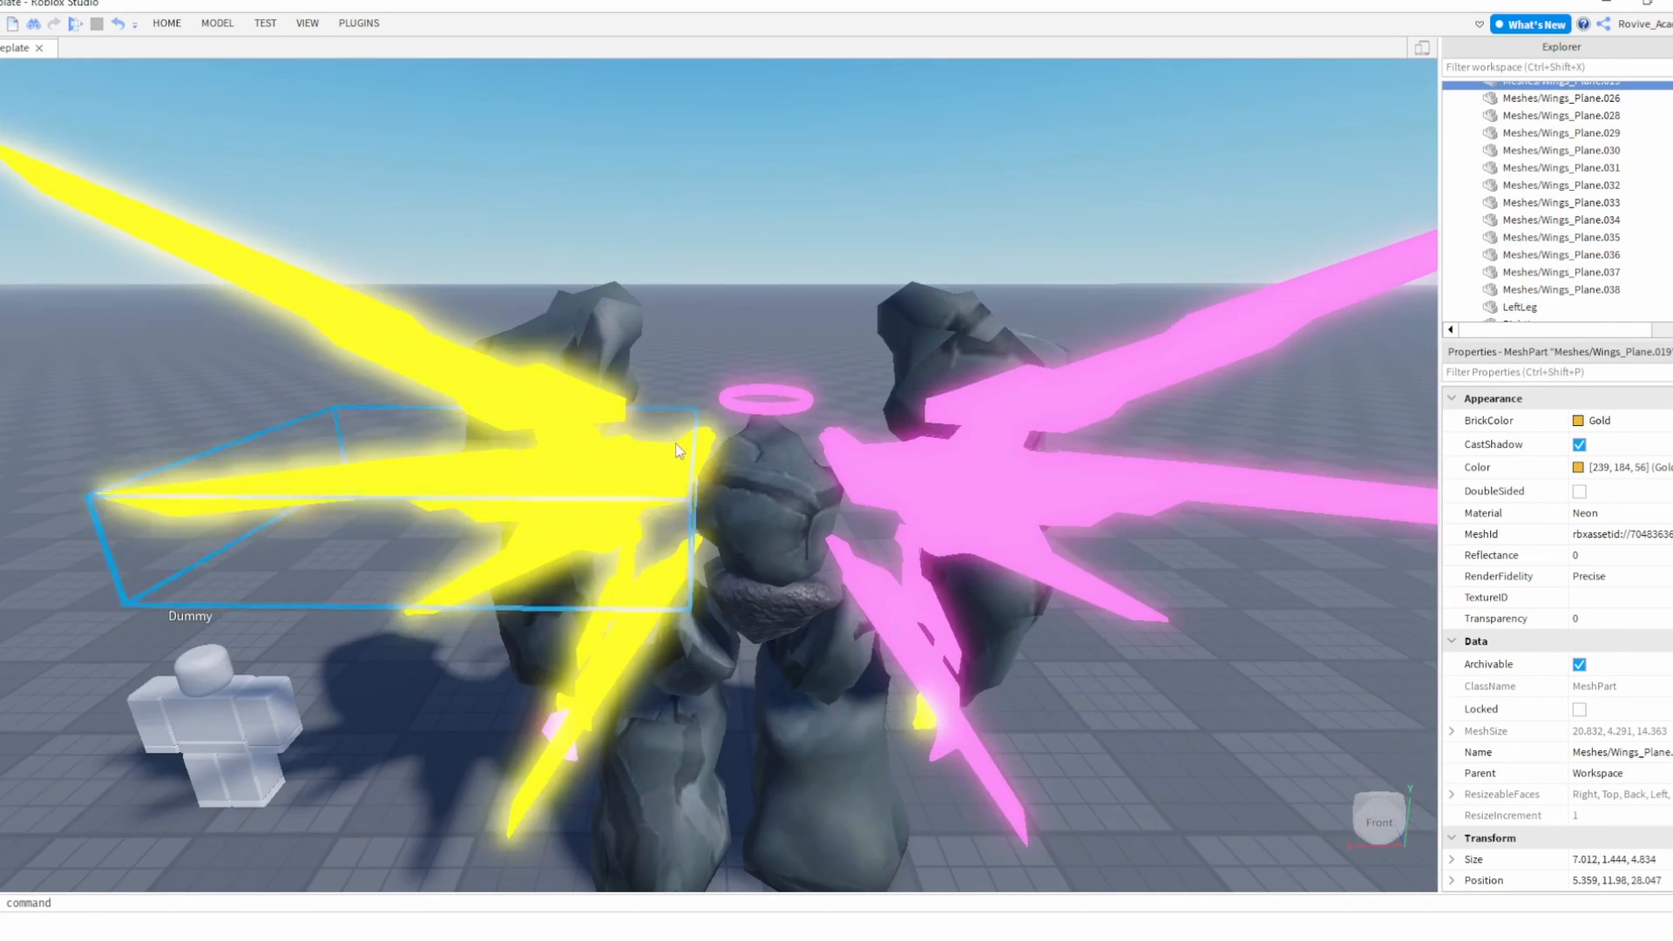
pyautogui.click(707, 433)
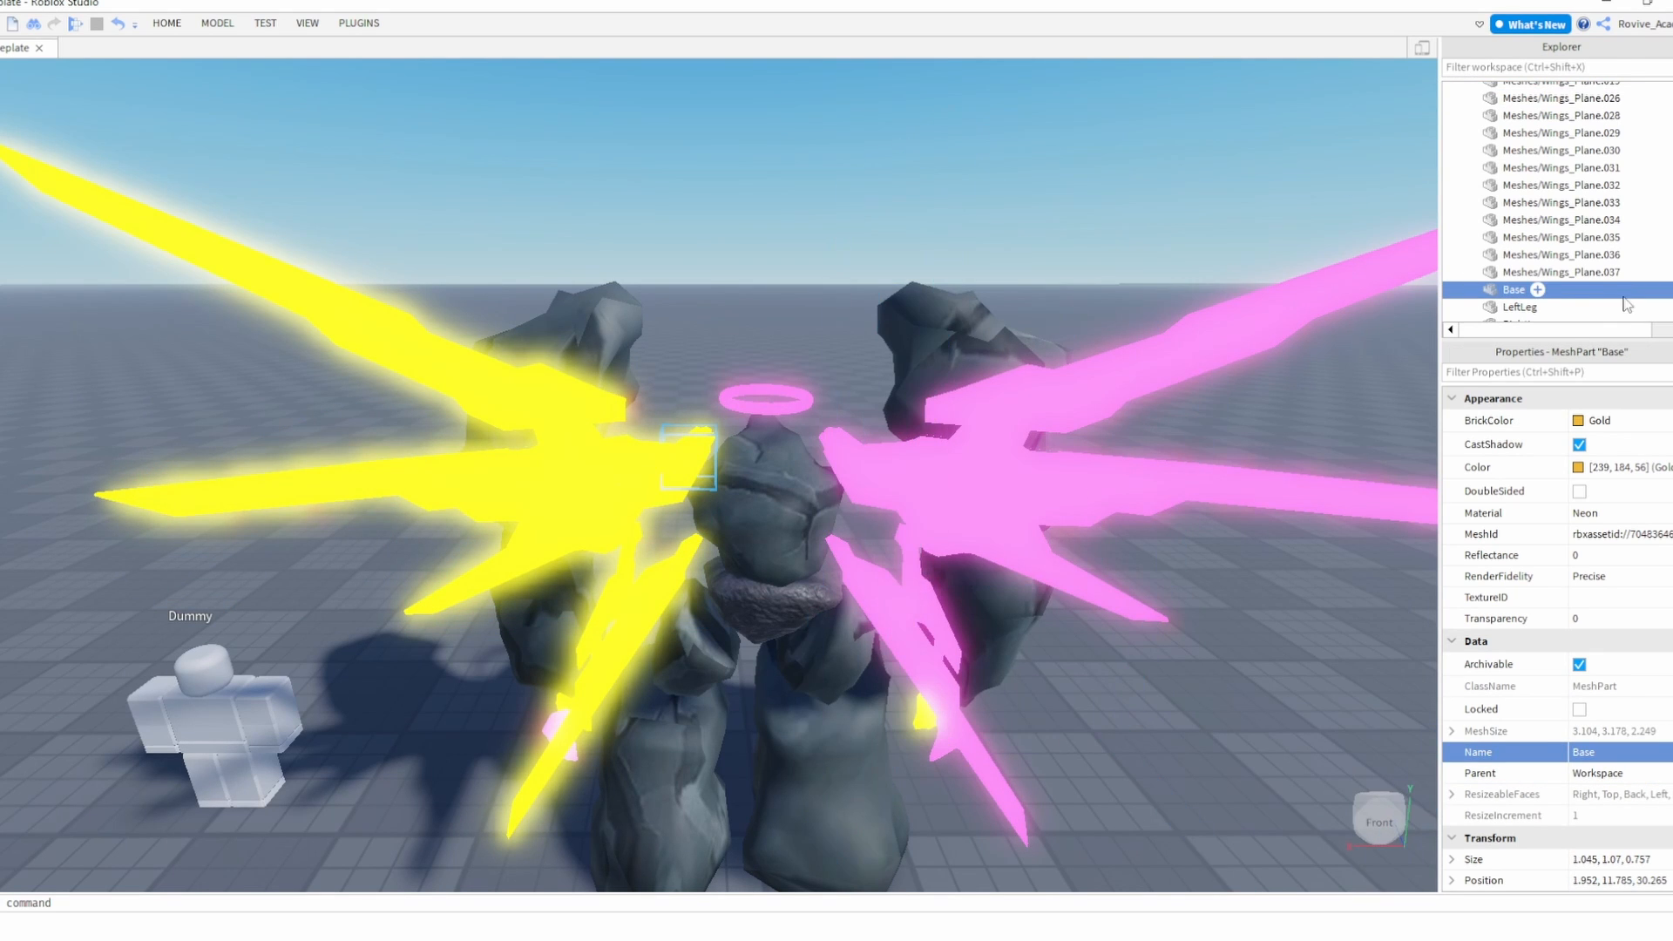
# - Group all of the yellow wing's meshes except its base into a model
pyautogui.click(1589, 273)
pyautogui.scroll(3, 1595, 261)
pyautogui.keyDown('shift'); pyautogui.click(1579, 233); pyautogui.keyUp('shift')
pyautogui.rightClick(1560, 235)
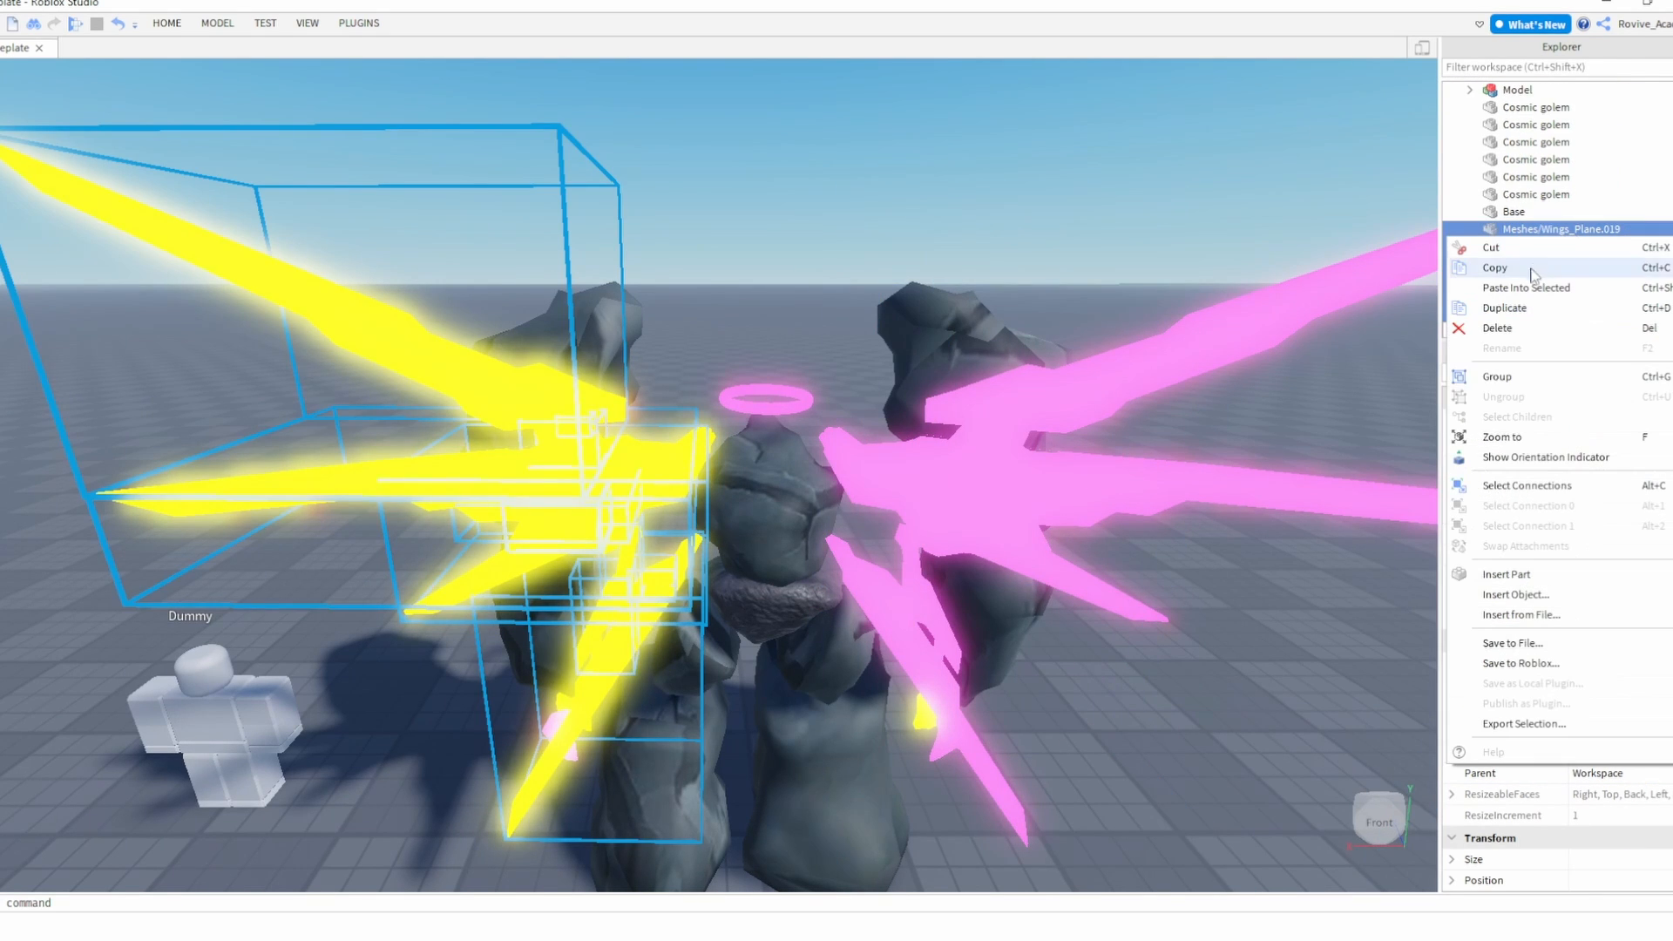
pyautogui.click(1509, 380)
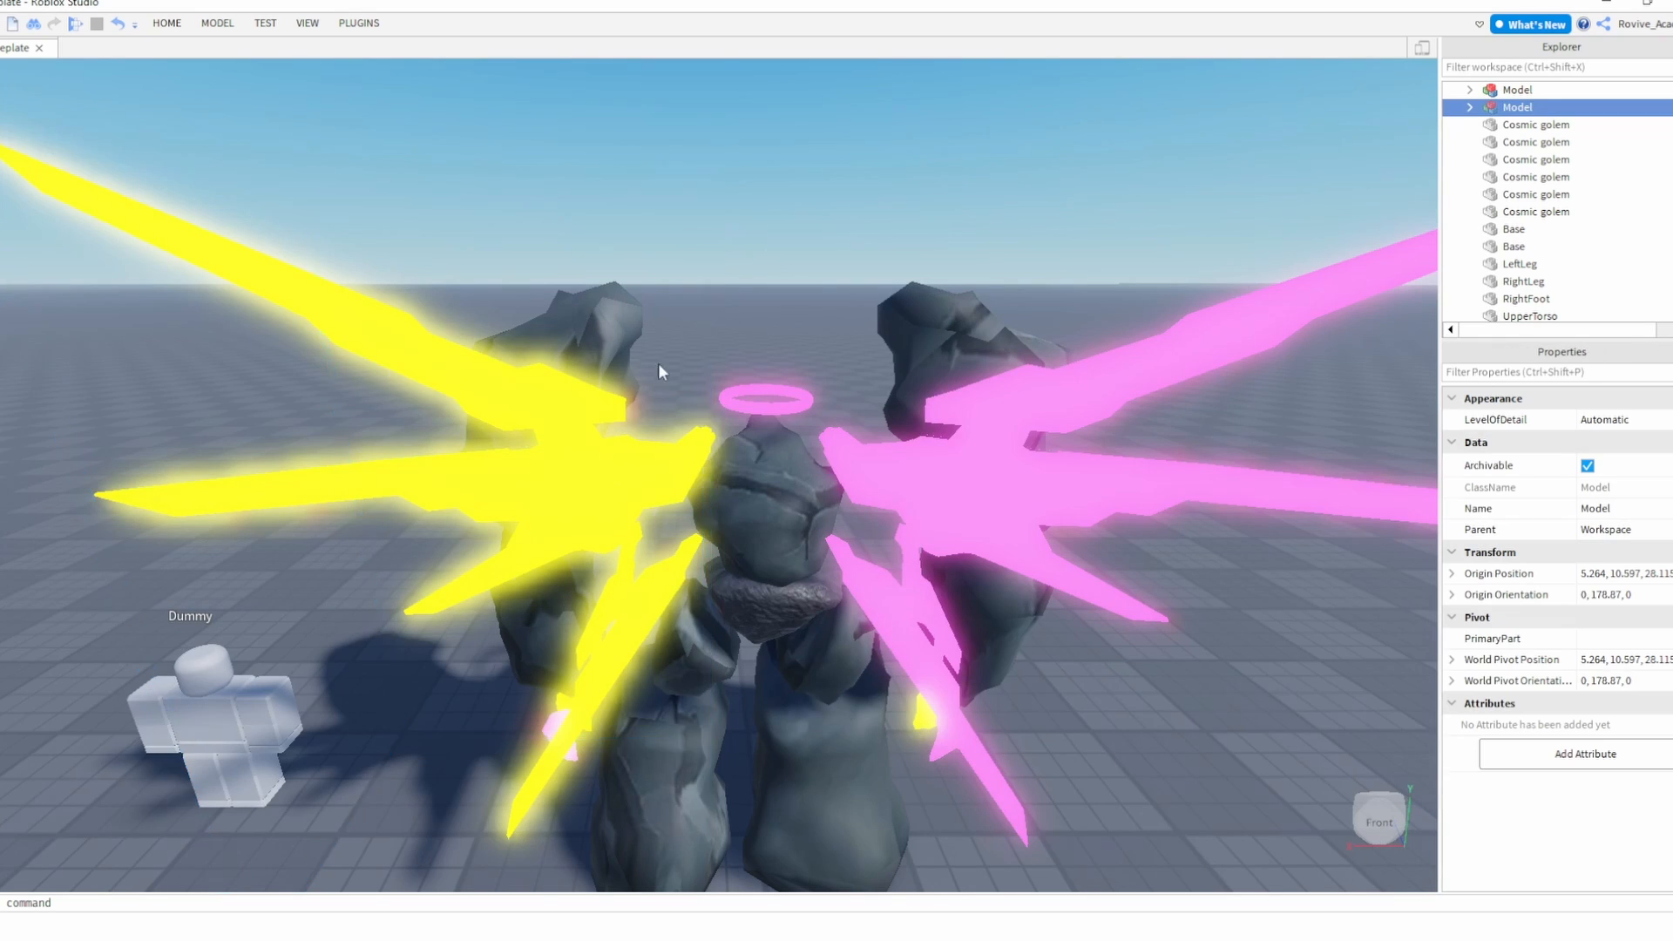
pyautogui.moveTo(657, 363); pyautogui.dragTo(986, 448)
pyautogui.hotkey('ctrl', 'z')
pyautogui.click(802, 338)
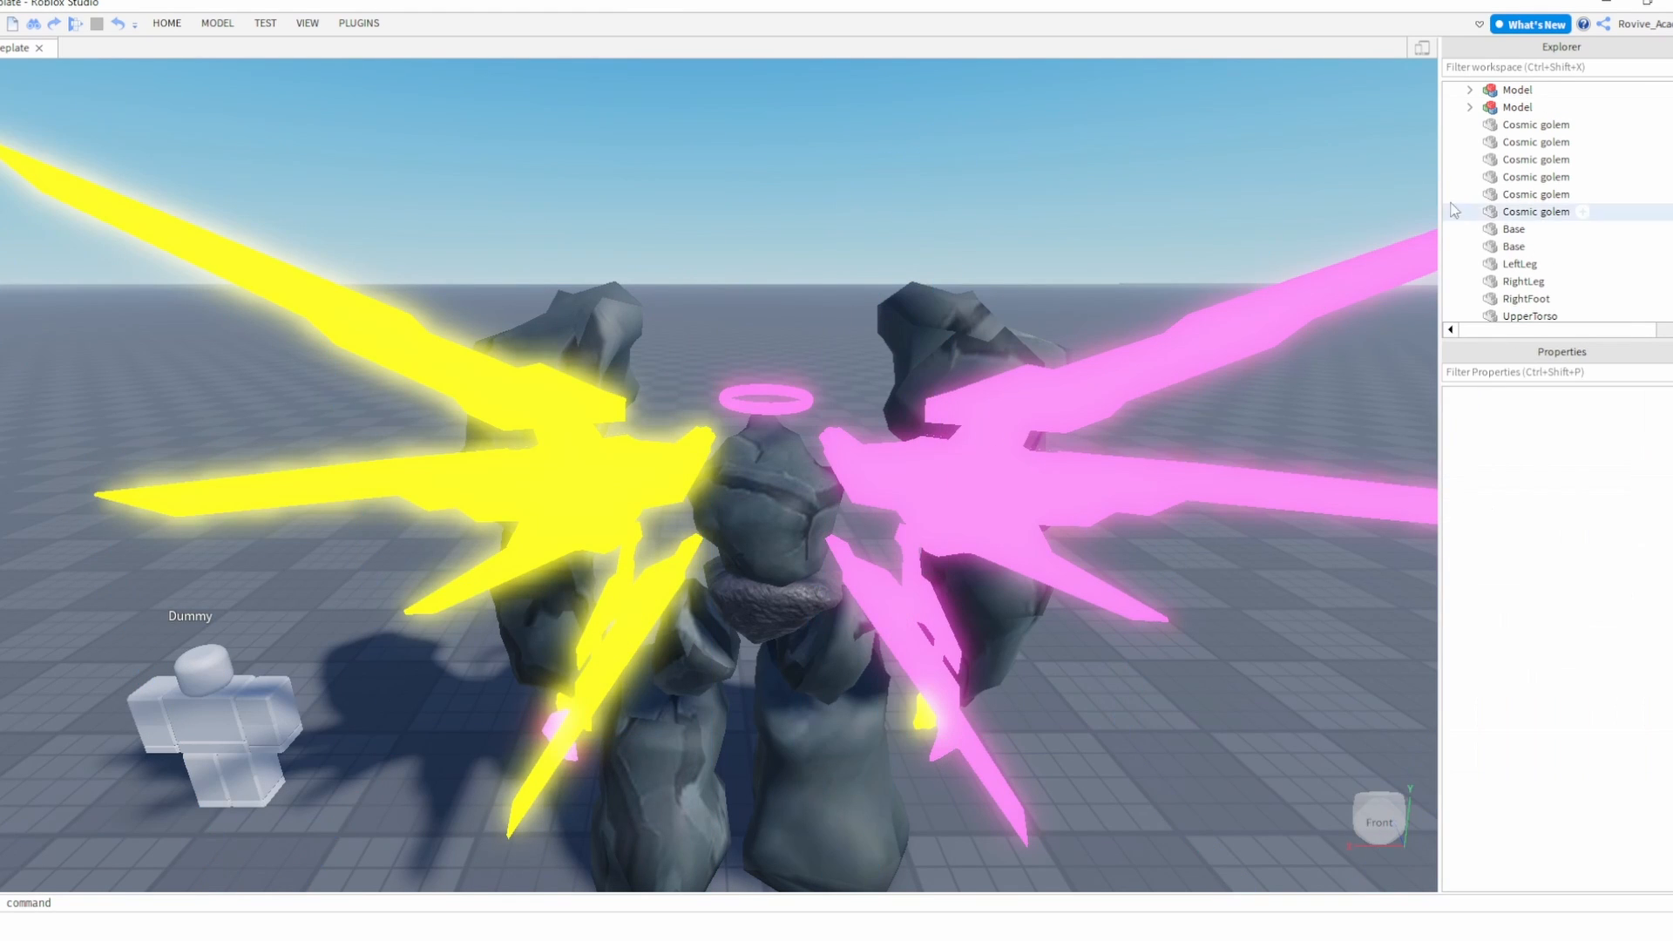
# - Rename the pink wing's base mesh as RWing and the yellow wing's base mesh as LWing
pyautogui.click(1516, 229)
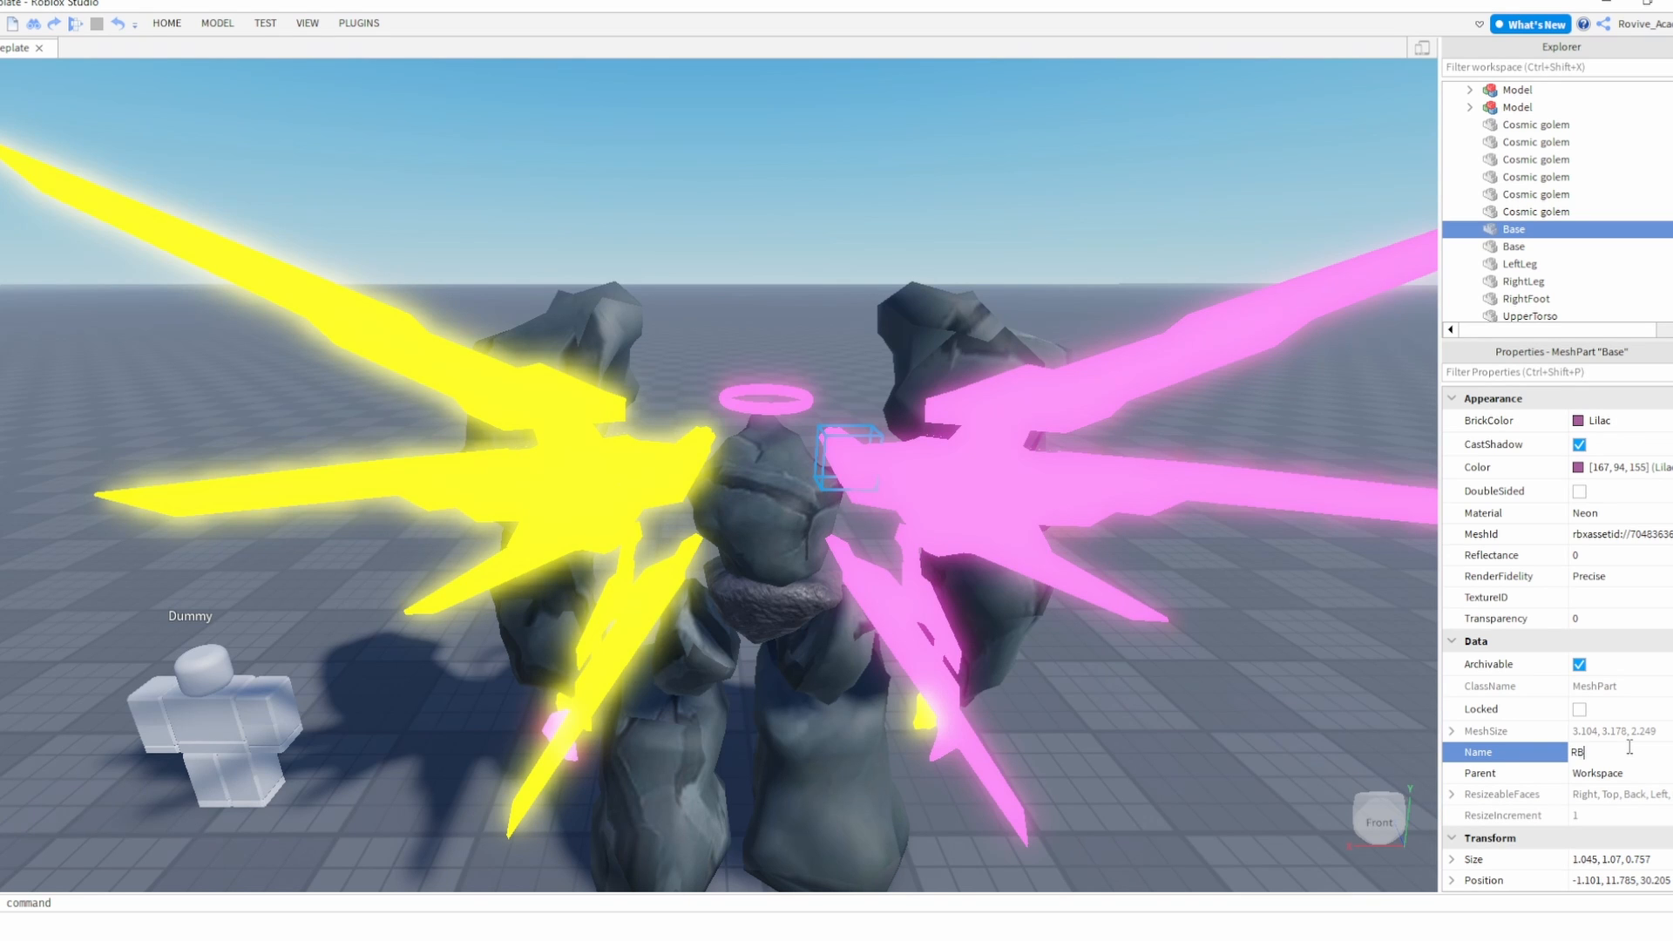
pyautogui.press('Down')
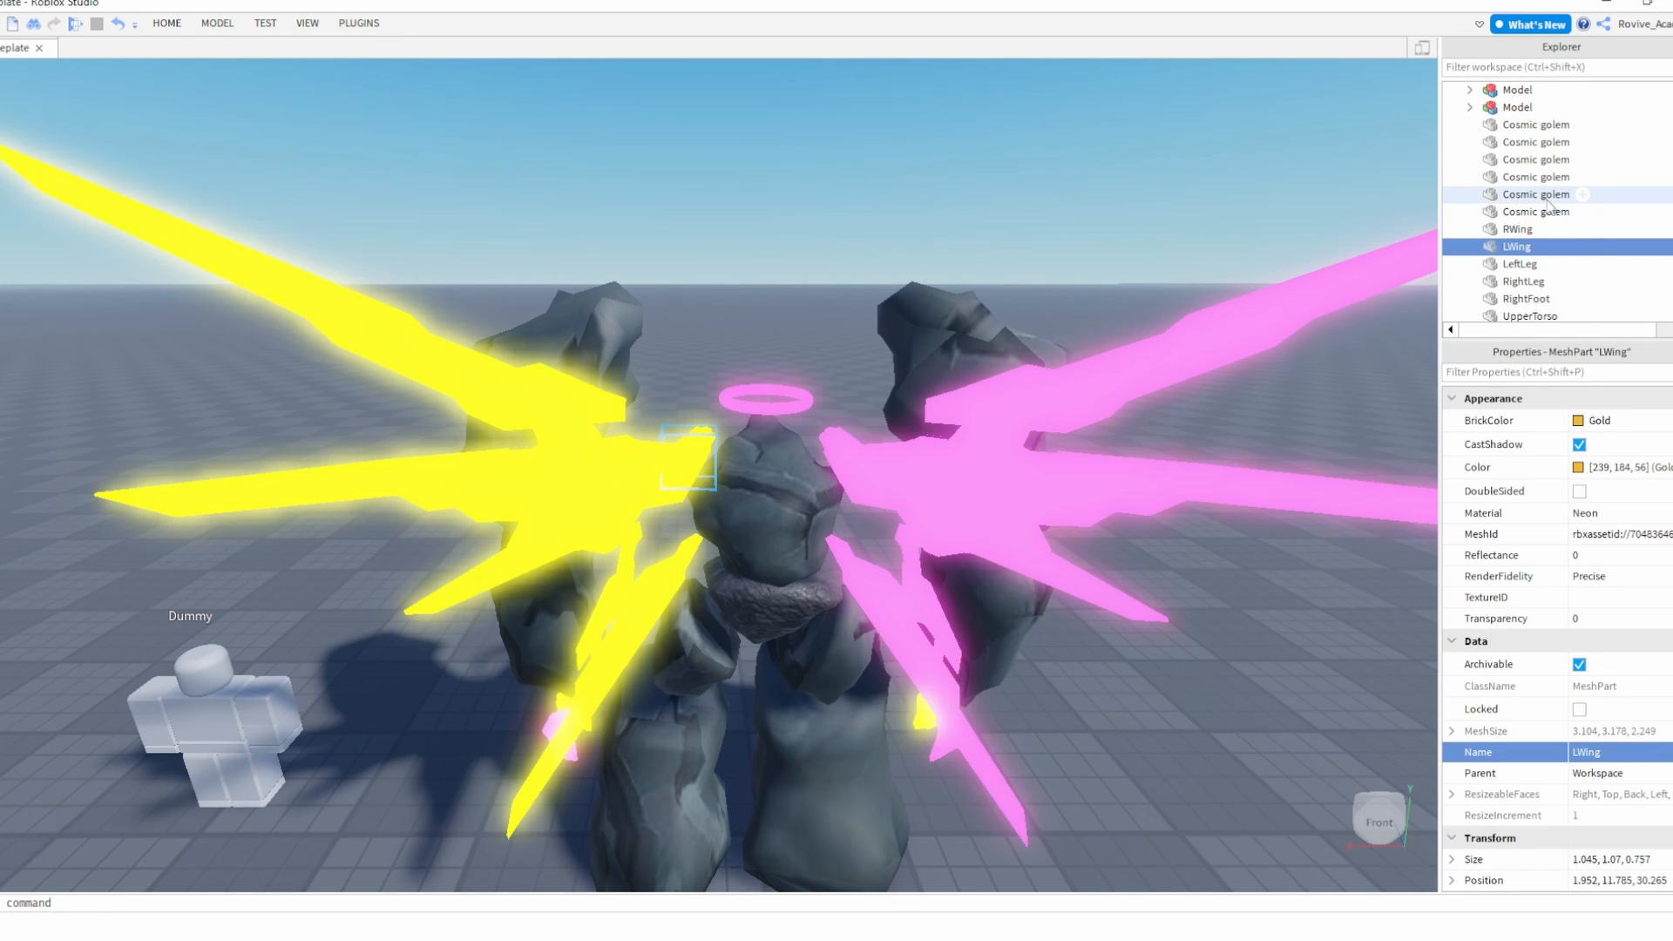
# - Name the pink wing's model RightWing and move the RWing part into it
pyautogui.scroll(1, 1547, 200)
pyautogui.click(1520, 279)
pyautogui.click(1521, 158)
pyautogui.click(1521, 140)
pyautogui.moveTo(1518, 280); pyautogui.dragTo(1519, 140)
pyautogui.scroll(3, 1565, 258)
pyautogui.click(1522, 137)
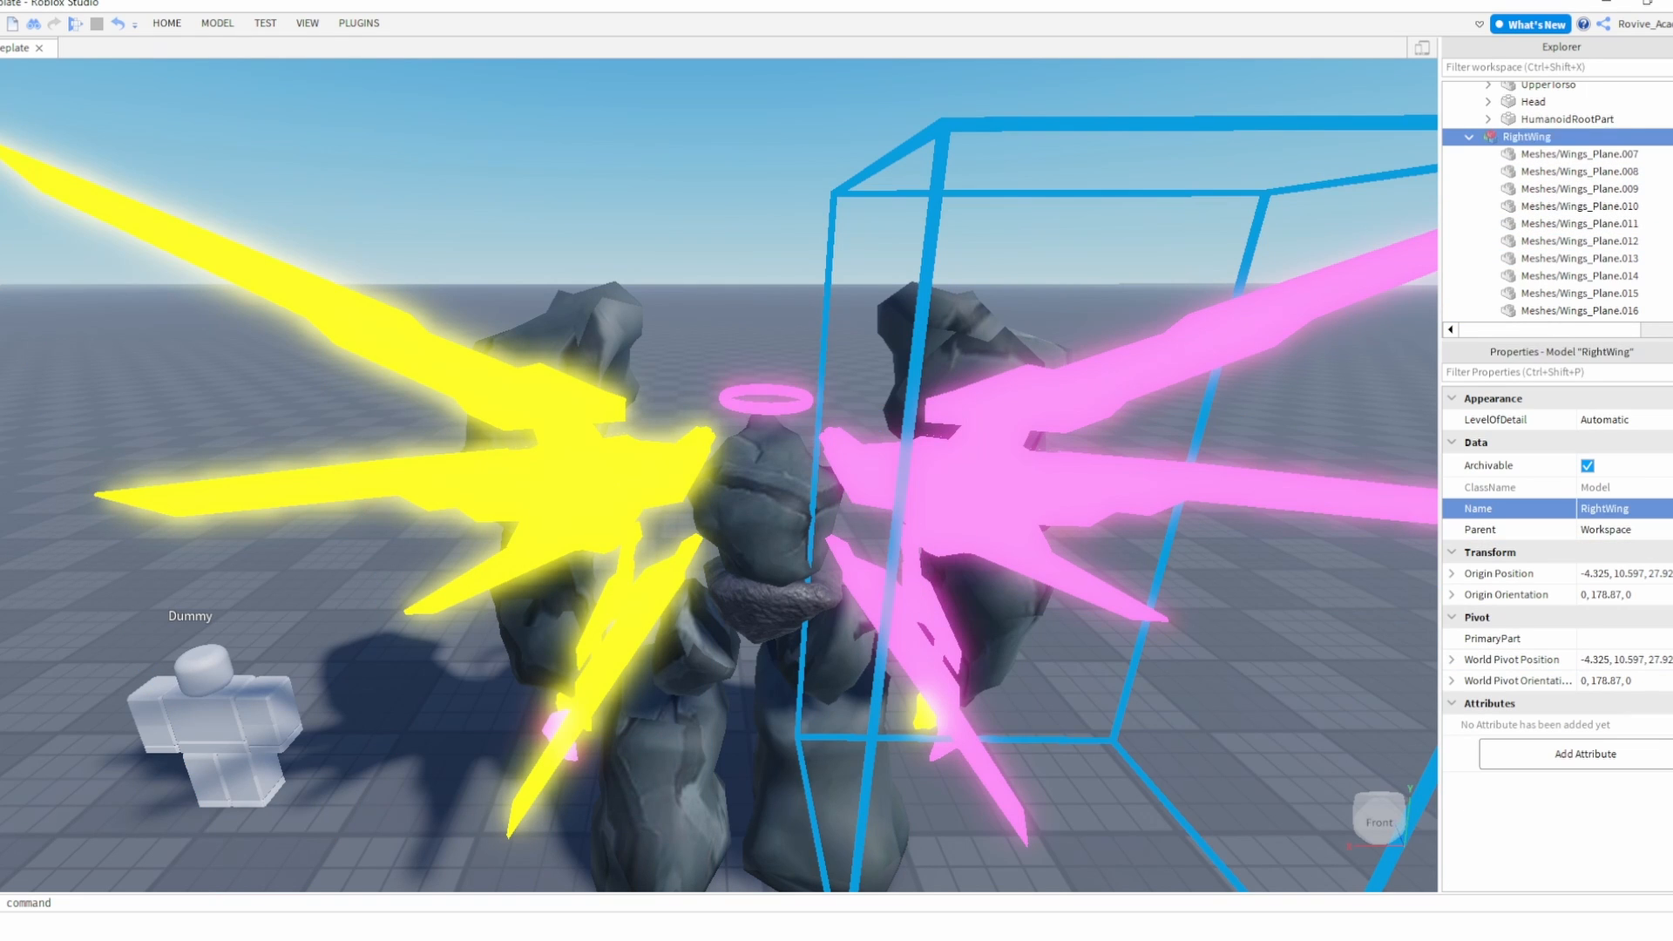
# - Name the yellow wing's model LeftWing and move the LWing part into it
pyautogui.scroll(-2, 1551, 261)
pyautogui.click(1521, 282)
pyautogui.click(1470, 281)
pyautogui.scroll(-7, 1511, 270)
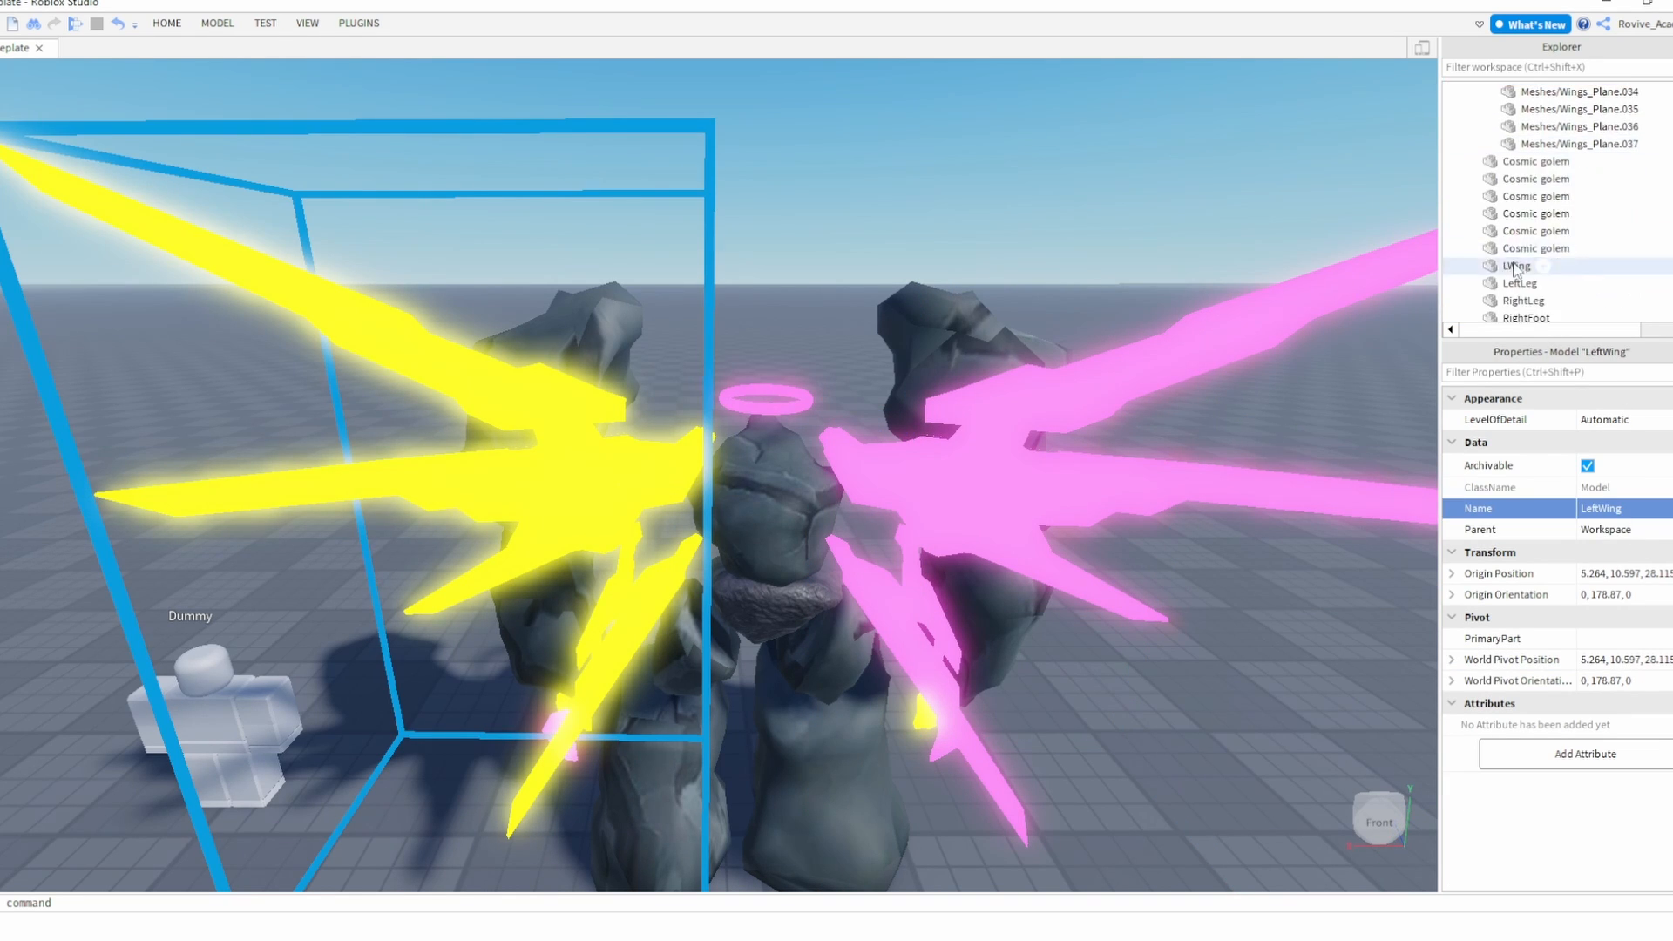
pyautogui.moveTo(1514, 267); pyautogui.dragTo(1523, 122)
# - Join each wing's meshes in place to its base part, LWing or RWing, with Easy Weld
pyautogui.scroll(3, 1523, 139)
pyautogui.scroll(-2, 1547, 175)
pyautogui.keyDown('shift'); pyautogui.click(1562, 215); pyautogui.keyUp('shift')
pyautogui.scroll(5, 1563, 218)
pyautogui.click(353, 26)
pyautogui.click(433, 78)
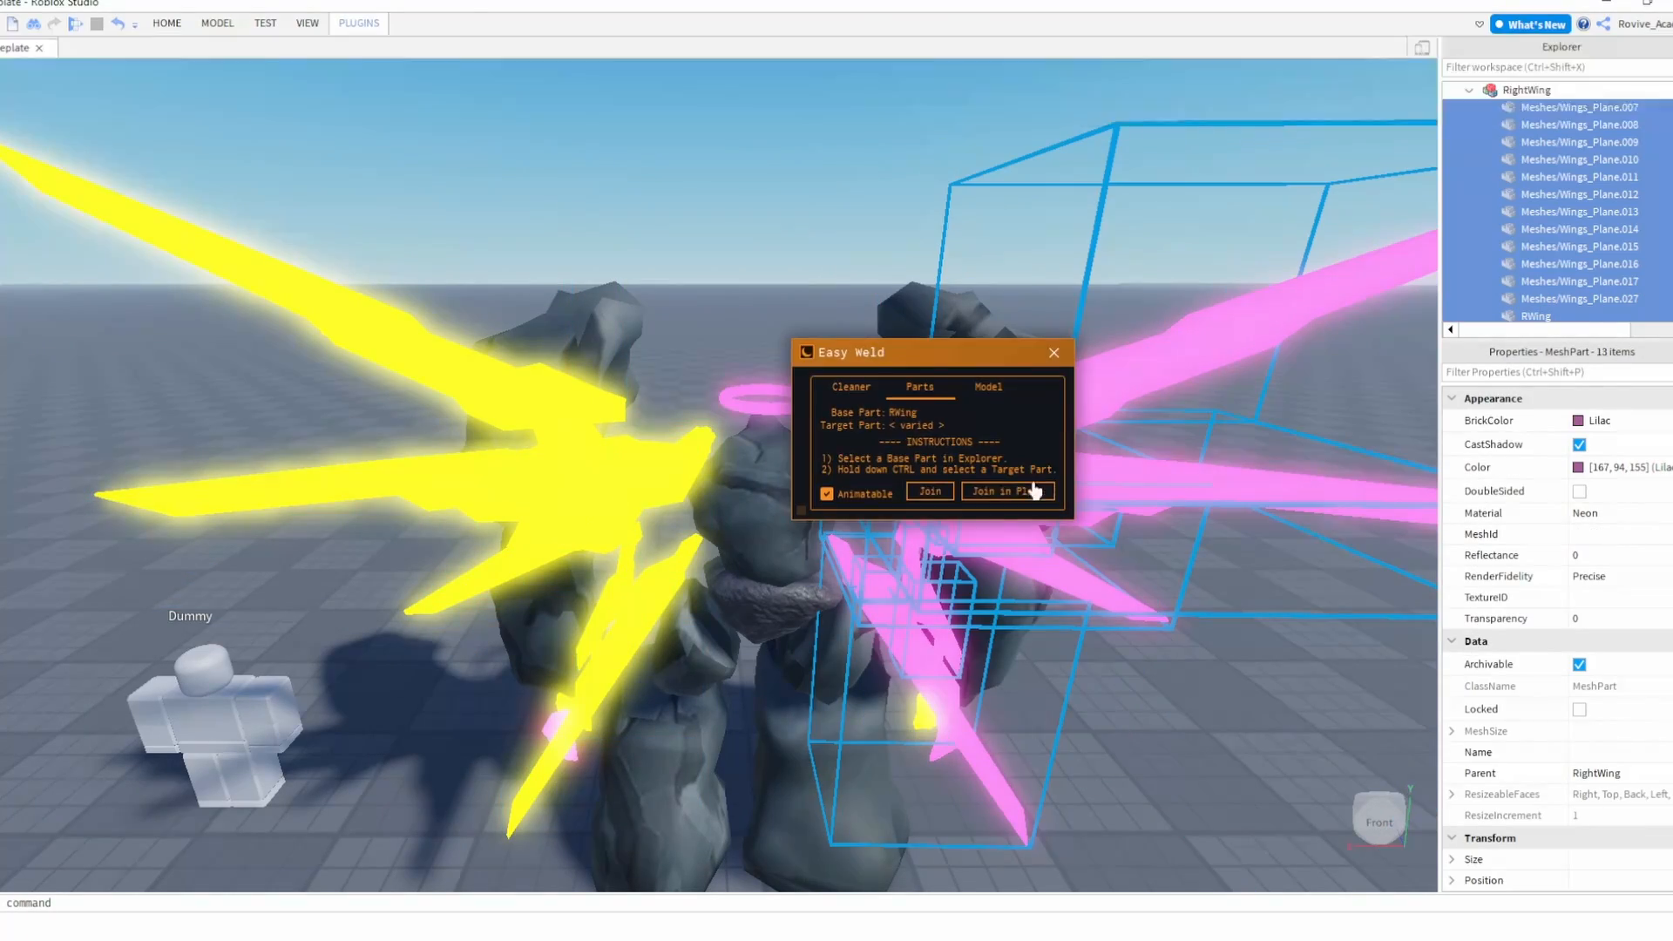
pyautogui.click(1035, 490)
pyautogui.click(1053, 353)
# - Examine the welded wings from both sides and the joints listed under RWing and LWing
pyautogui.click(1008, 245)
pyautogui.scroll(-3, 1007, 245)
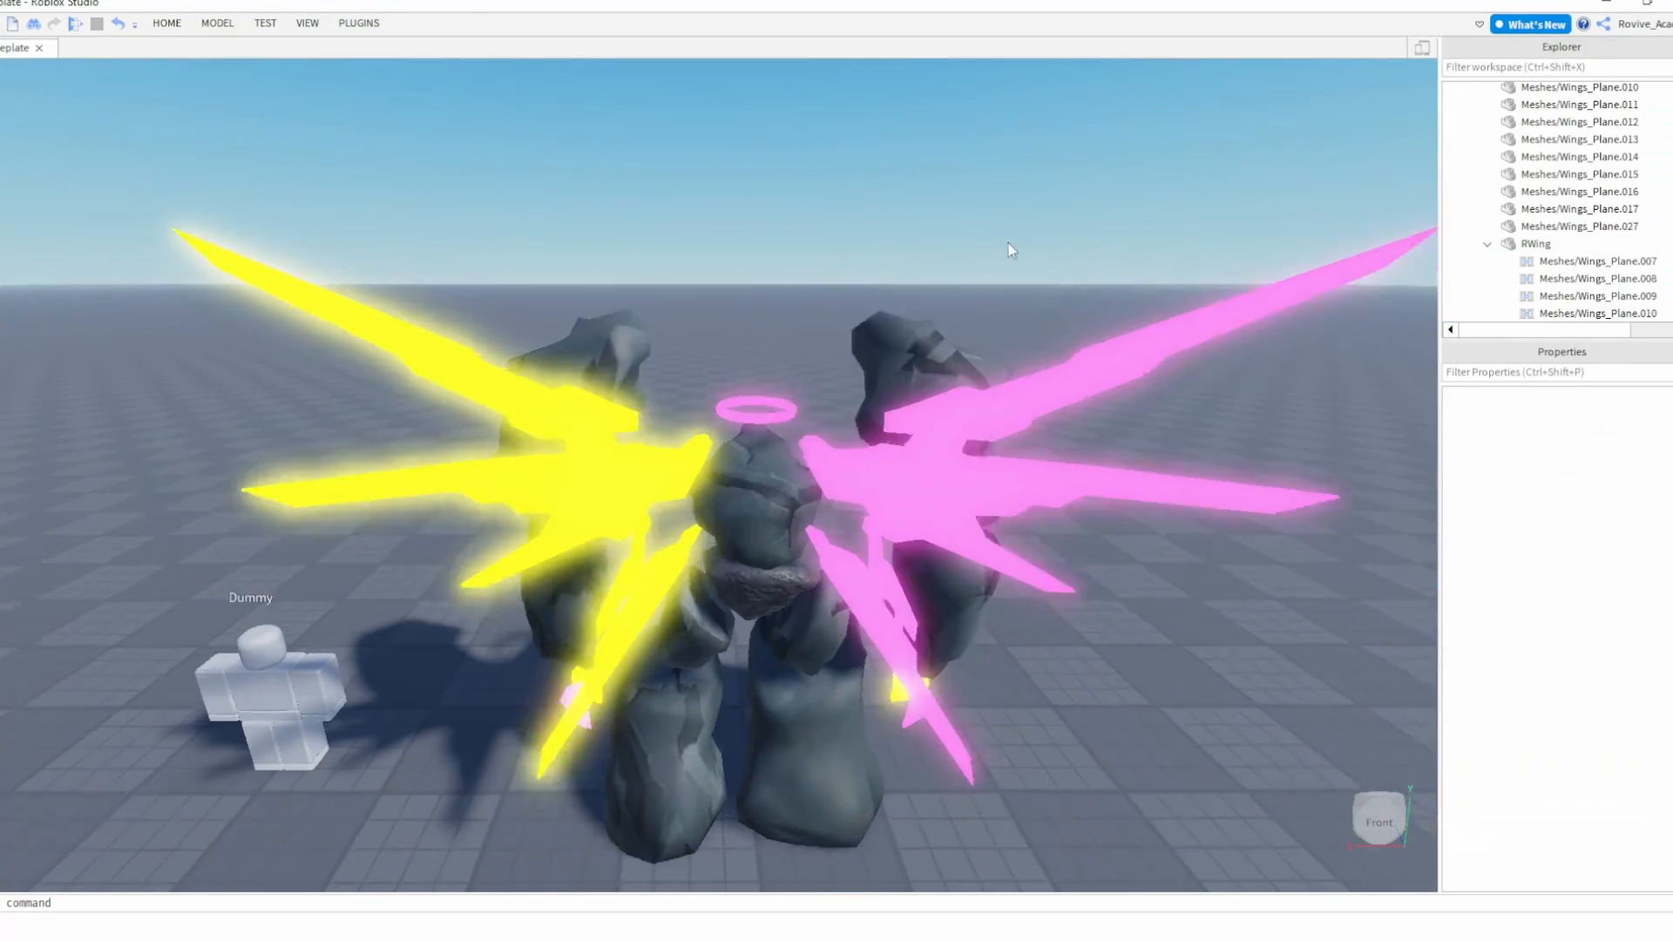
pyautogui.scroll(3, 713, 426)
pyautogui.click(716, 426)
pyautogui.scroll(-4, 784, 424)
pyautogui.click(805, 423)
pyautogui.scroll(-3, 1568, 162)
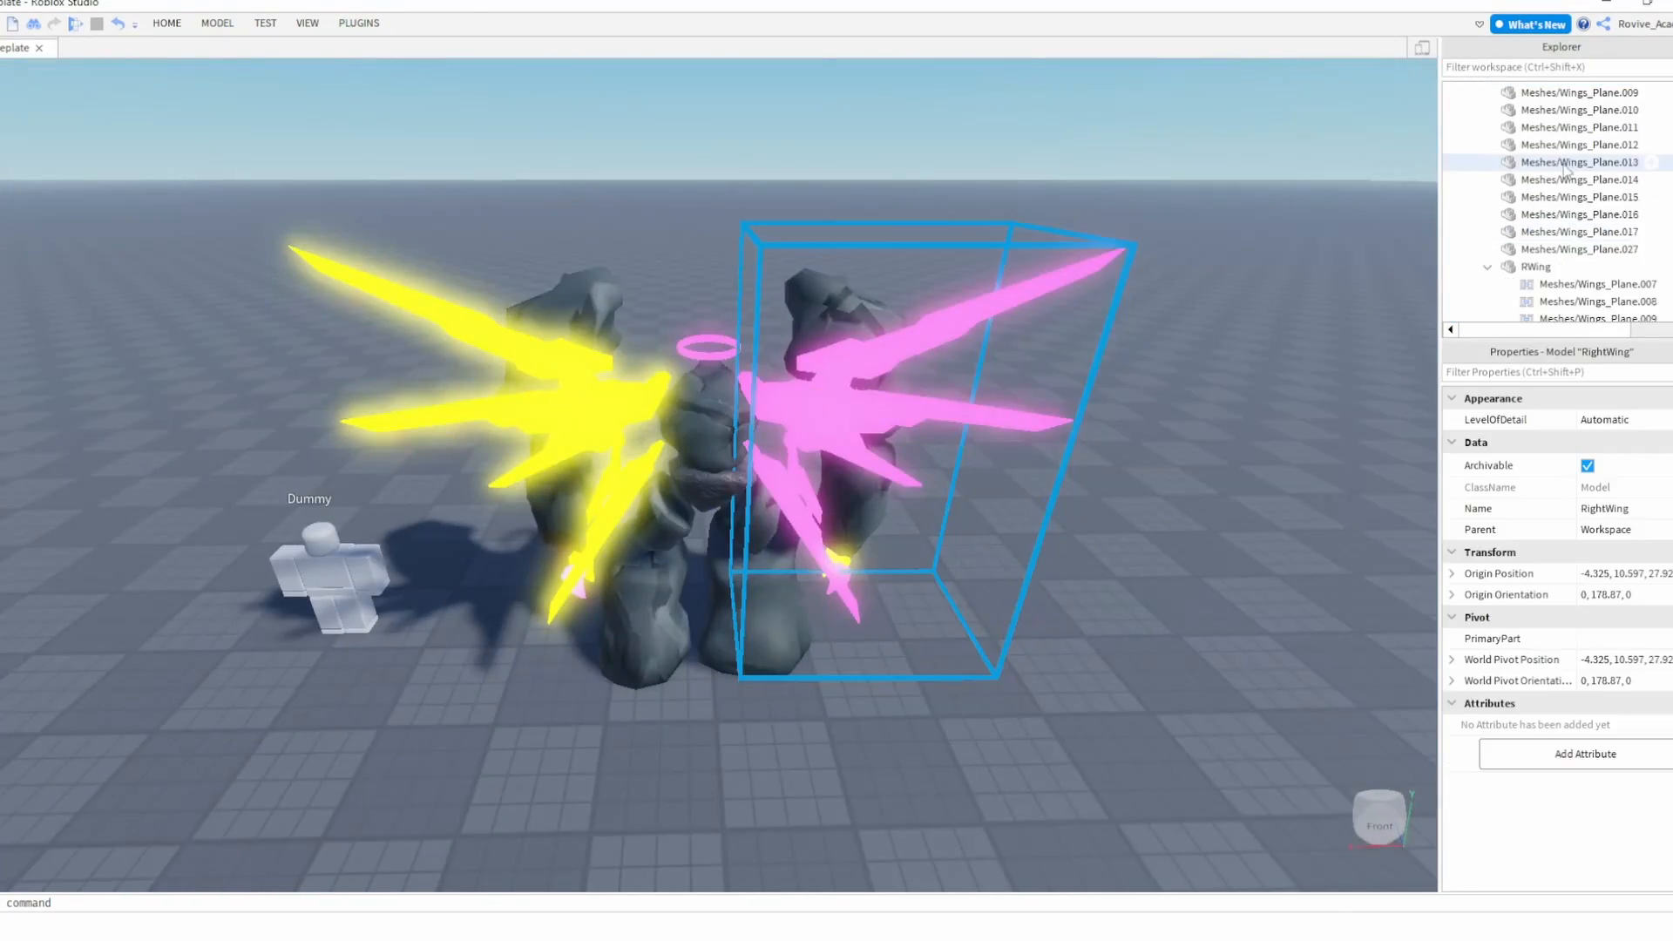
pyautogui.click(1536, 217)
pyautogui.click(1488, 217)
pyautogui.click(1133, 296)
pyautogui.scroll(4, 735, 366)
pyautogui.moveTo(736, 366); pyautogui.dragTo(908, 410, button='right')
pyautogui.scroll(-5, 908, 415)
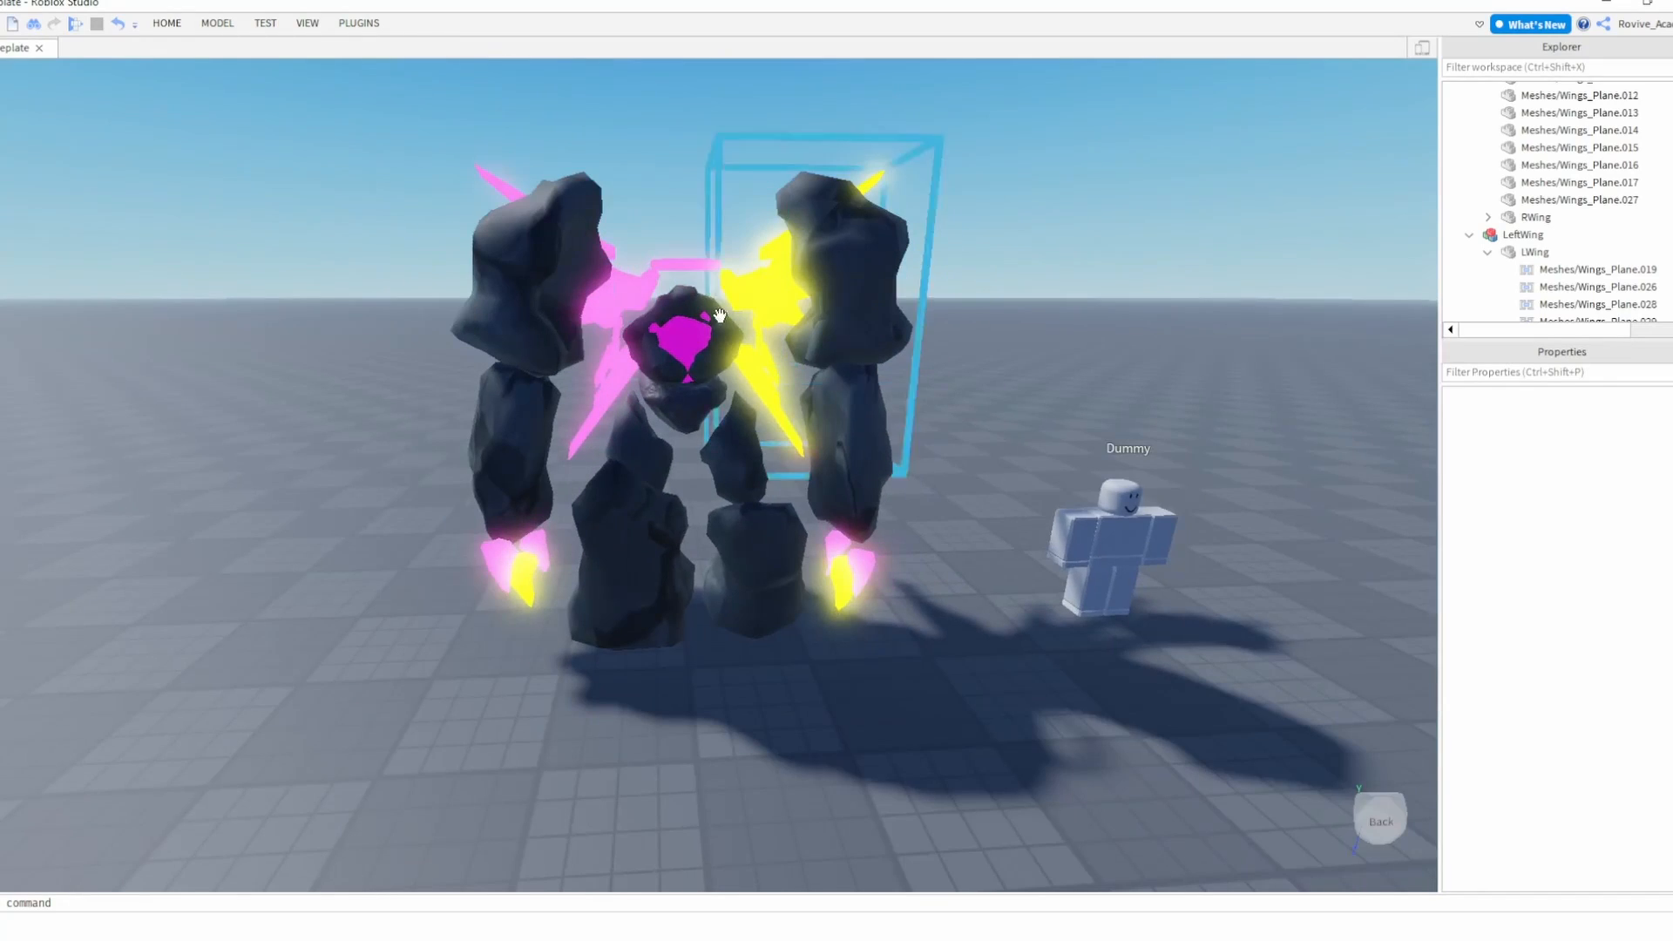
# - Select all of the golem's body parts and both wing models and group them into one model
pyautogui.moveTo(507, 209); pyautogui.dragTo(862, 605)
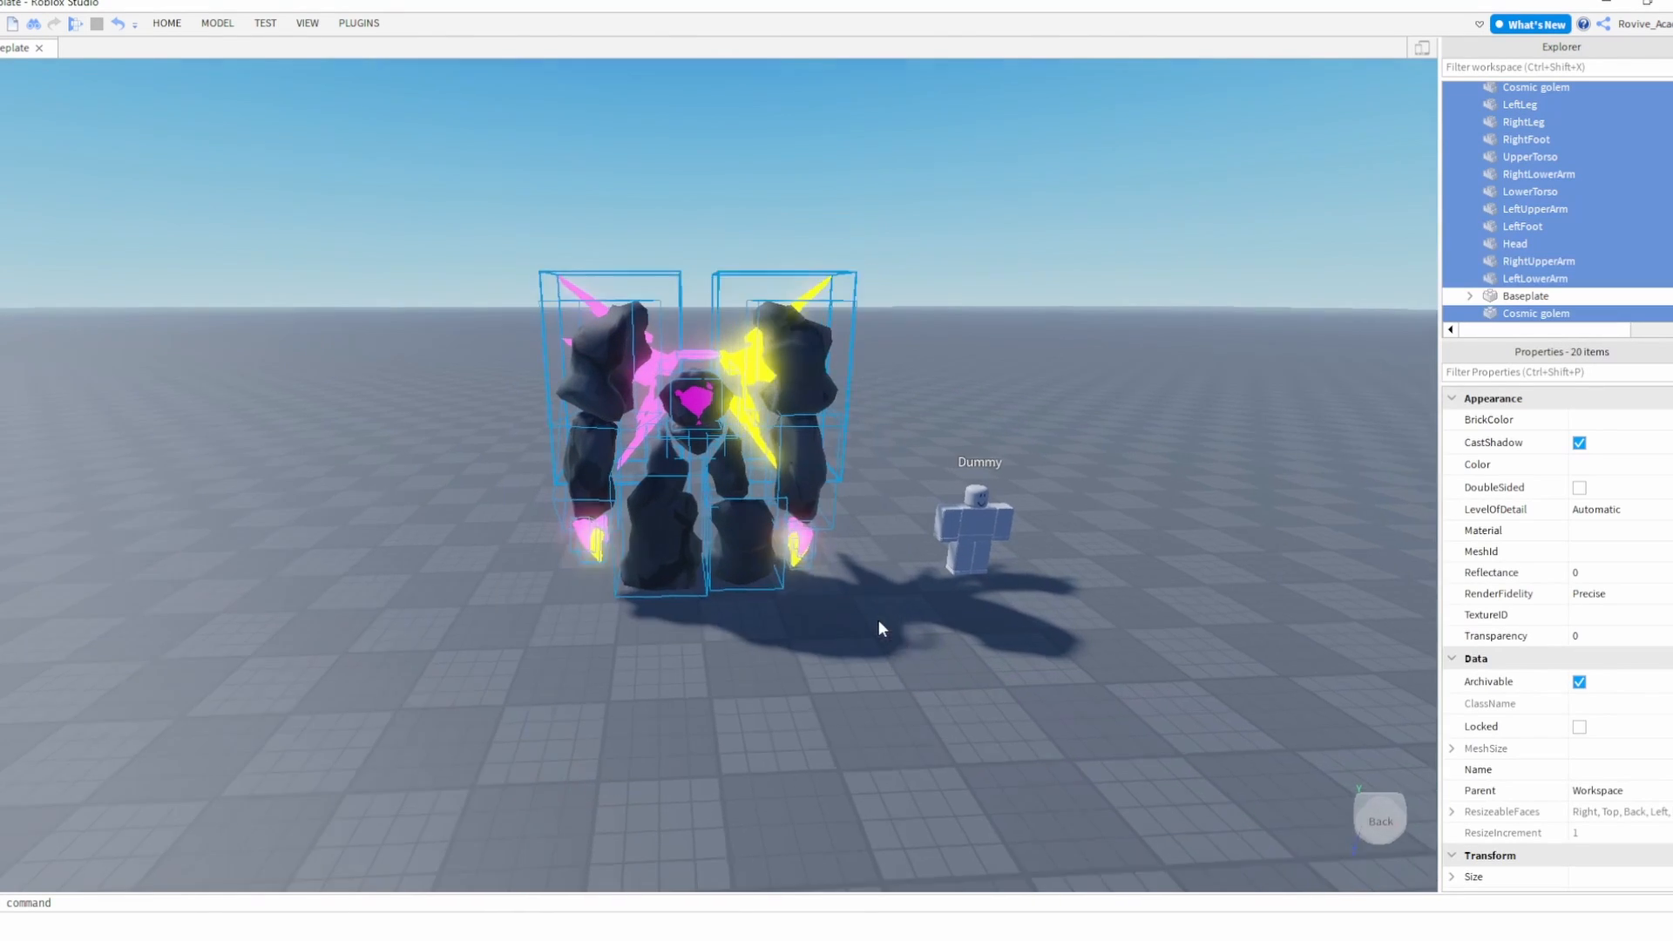
pyautogui.press('f')
pyautogui.click(166, 23)
pyautogui.click(687, 51)
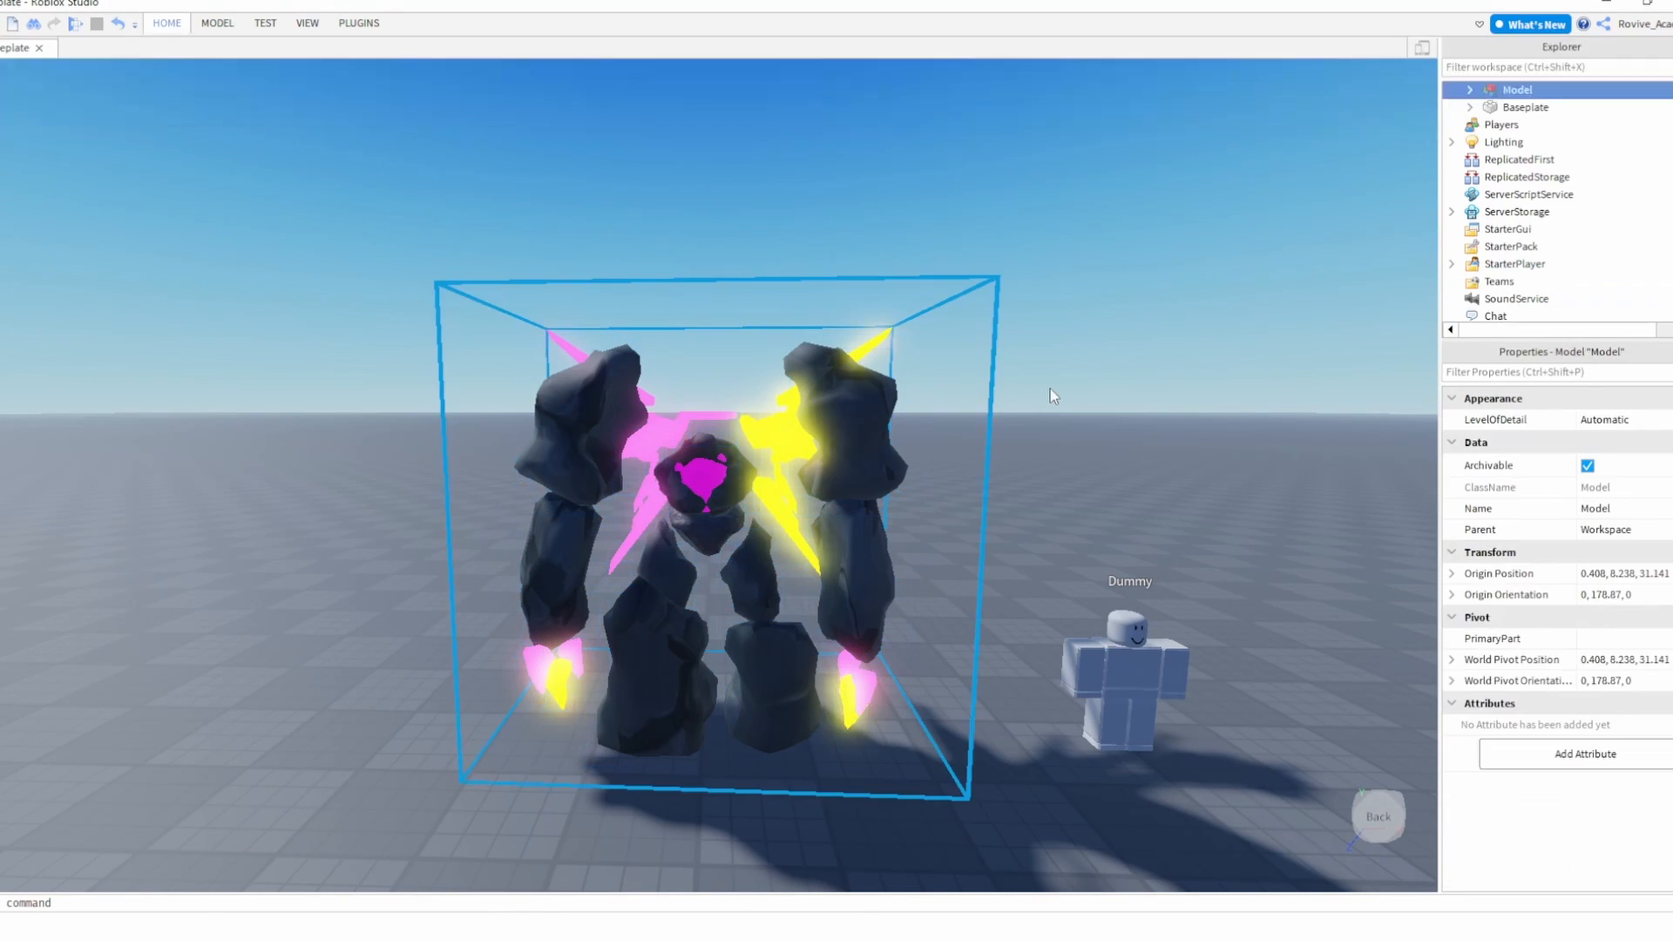
# - Duplicate the LowerTorso part inside the golem's model, keeping the copy at the same position
pyautogui.scroll(-4, 1569, 170)
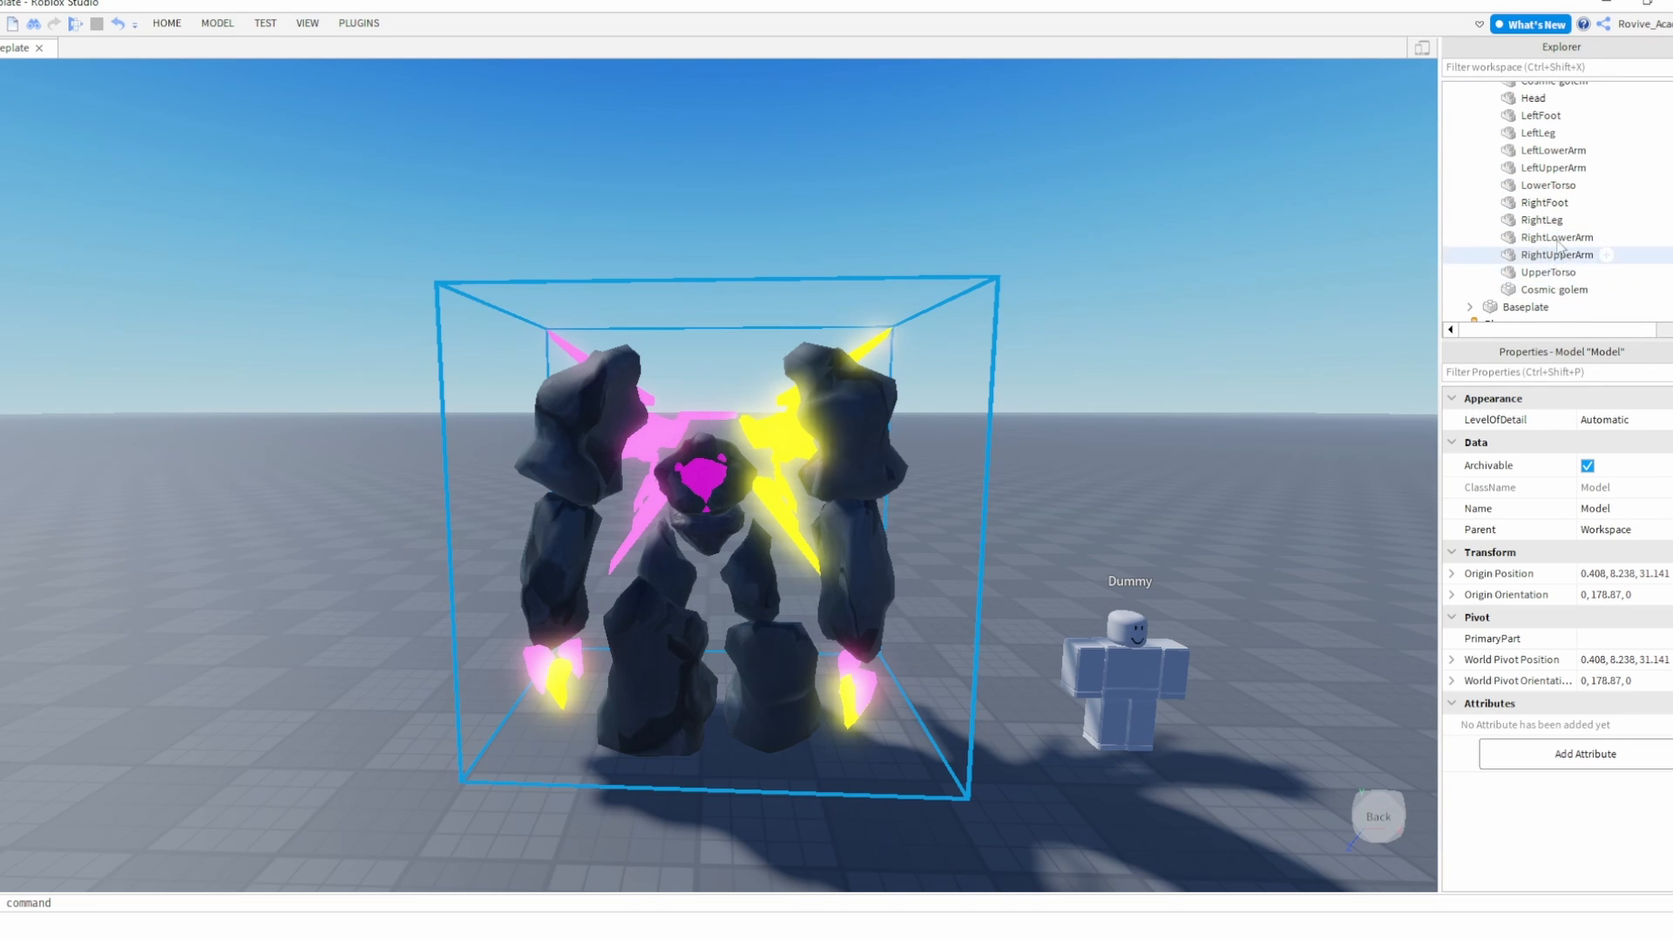
pyautogui.scroll(2, 1558, 248)
pyautogui.click(1553, 283)
pyautogui.hotkey('ctrl', 'd')
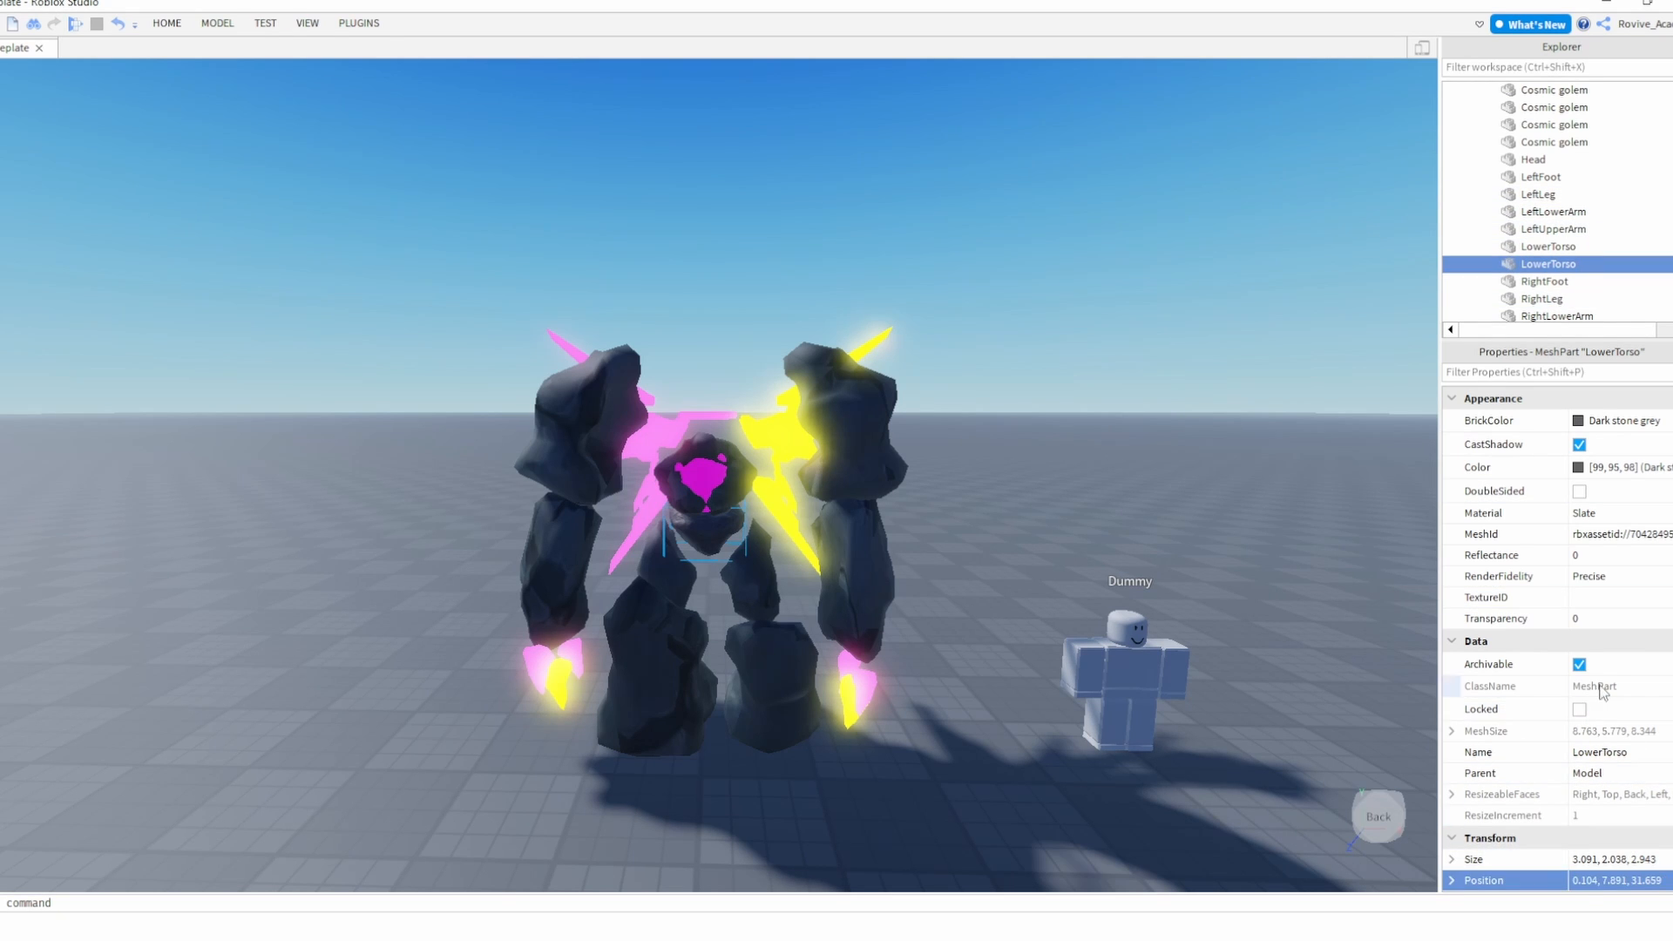
# - Set the duplicated LowerTorso's transparency to 1 and rename it HumanoidRootPart
pyautogui.click(1605, 620)
pyautogui.write('1')
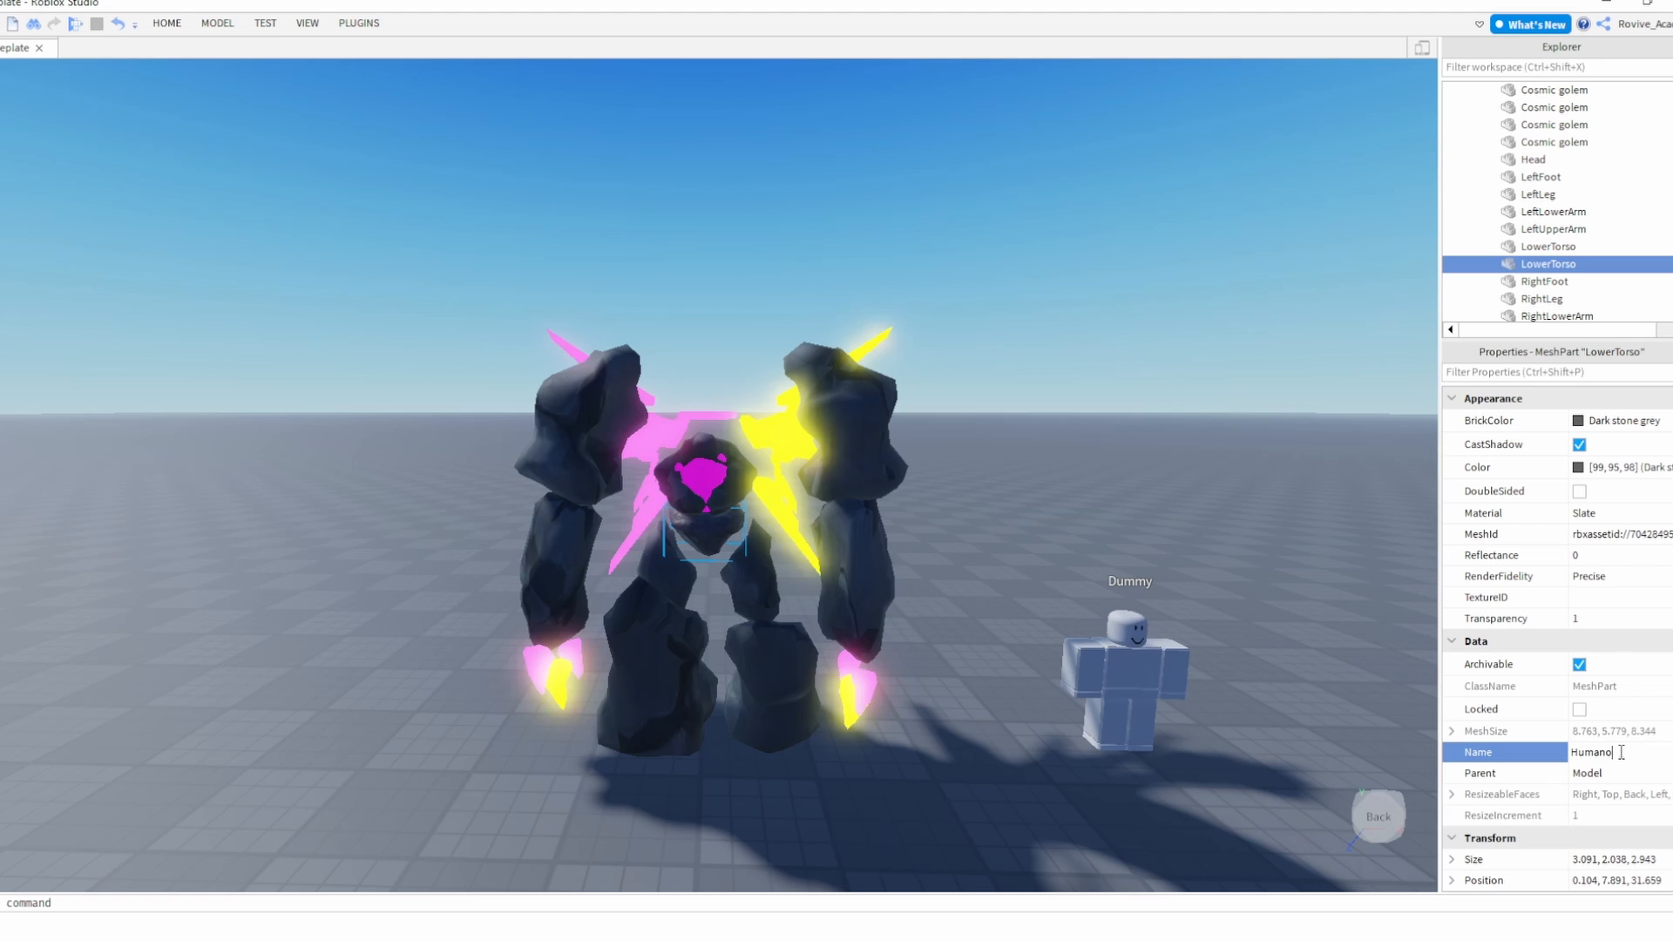
pyautogui.scroll(3, 1516, 192)
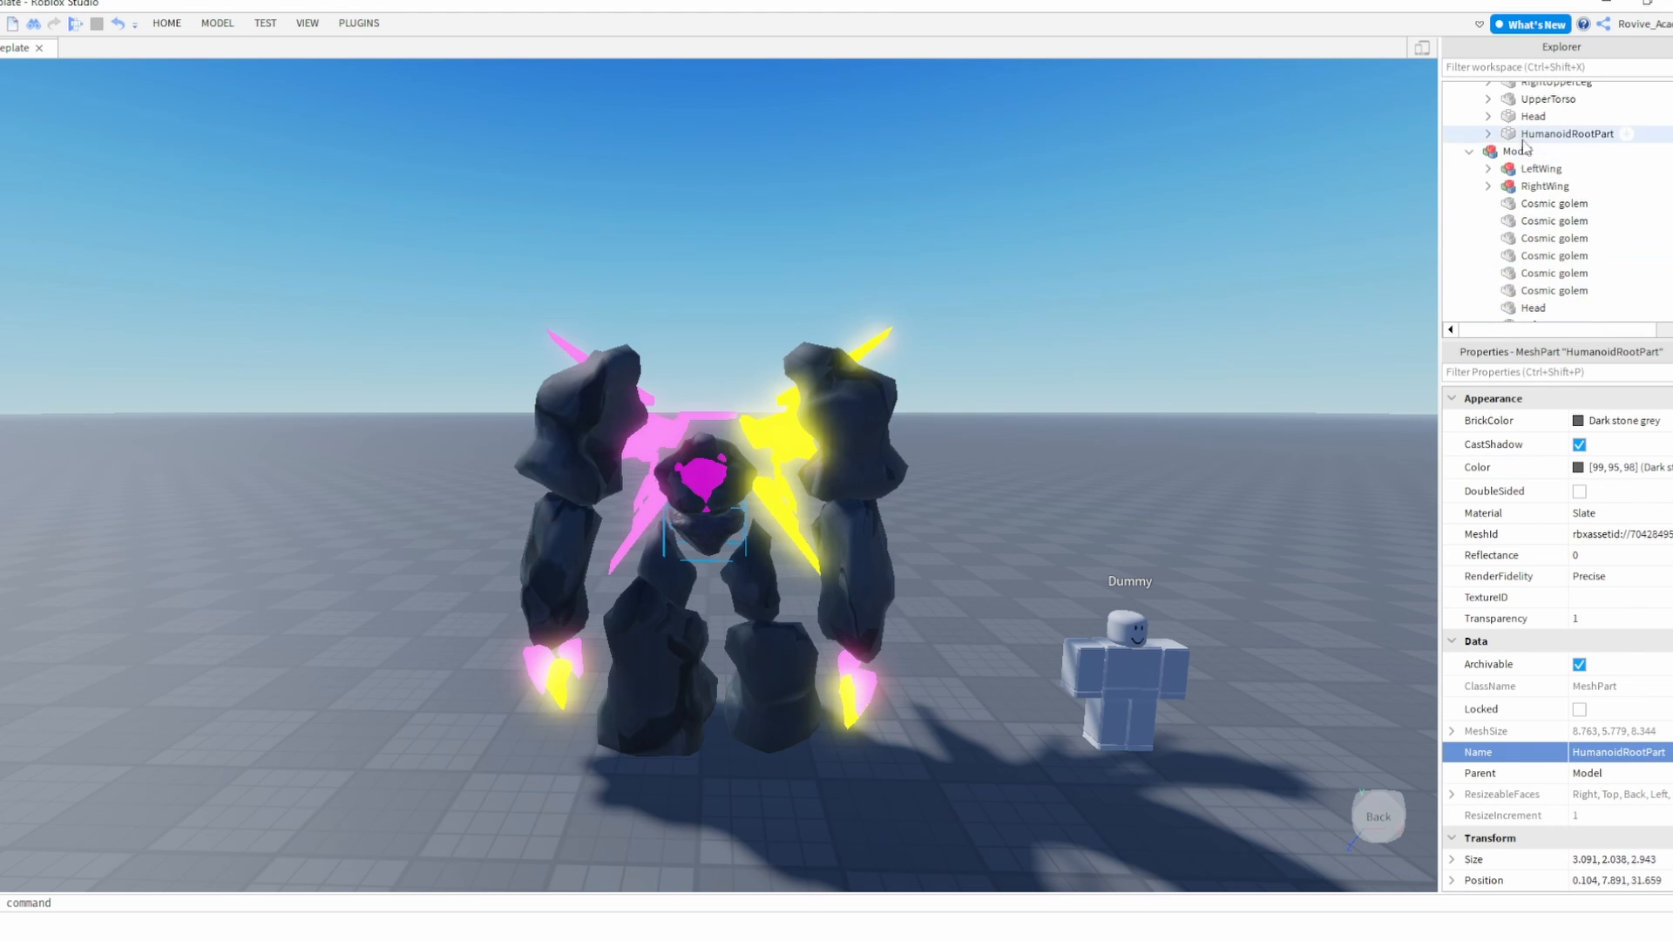
# - Rename the grouped model Golem and assign its HumanoidRootPart as the primary part
pyautogui.click(1514, 153)
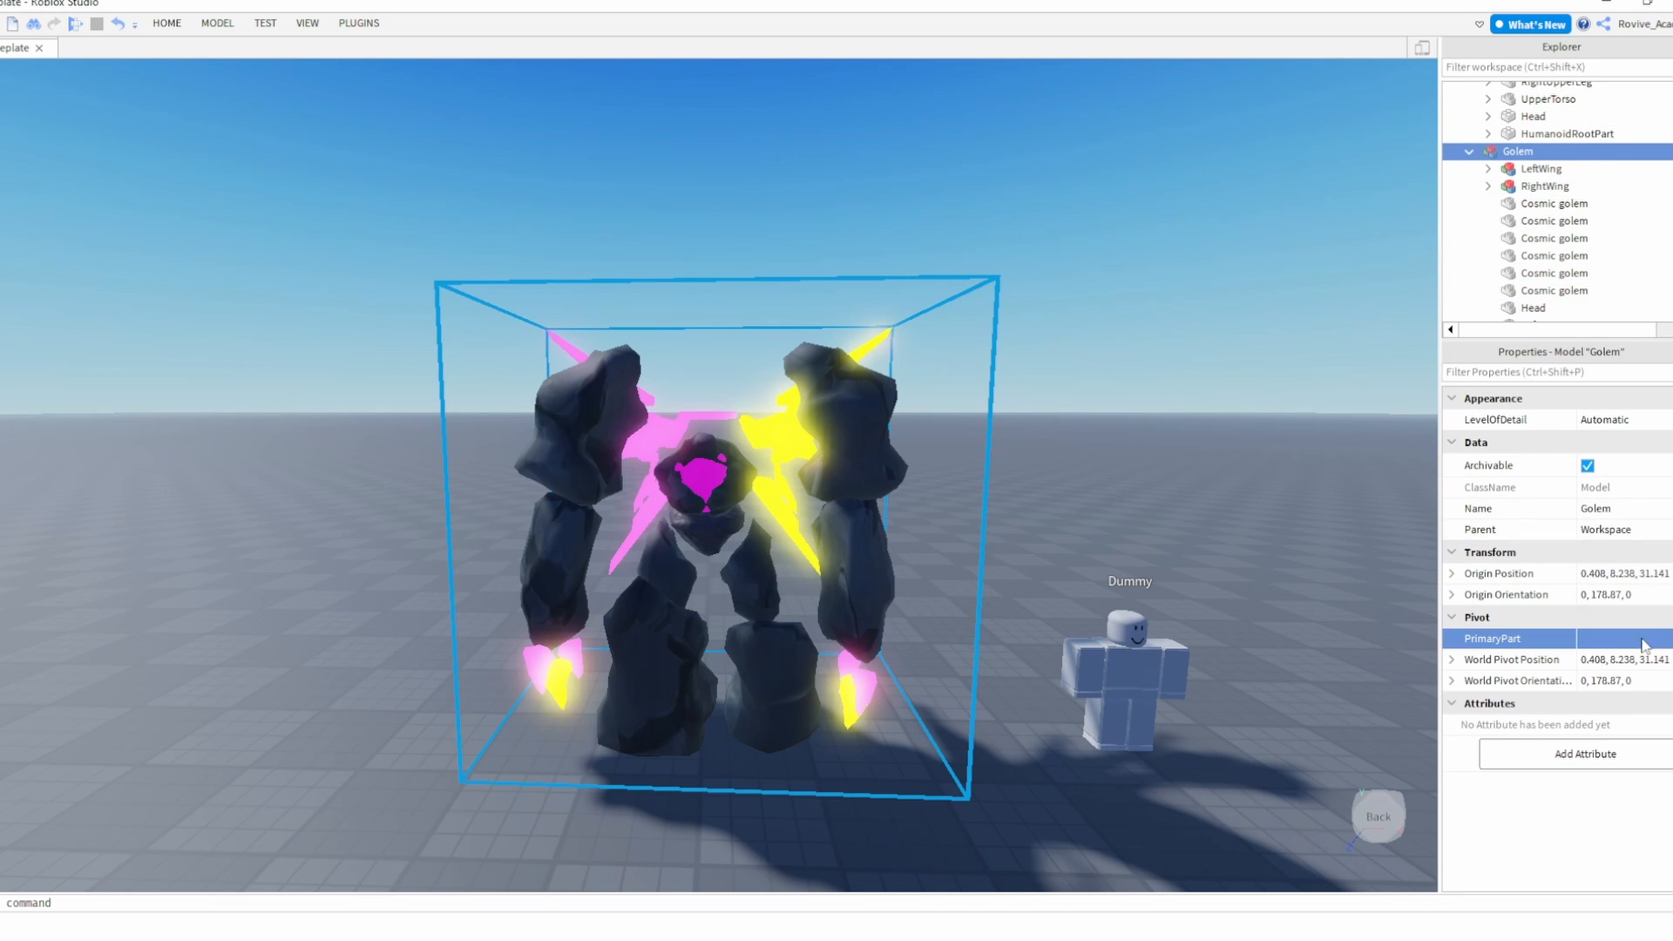
pyautogui.scroll(-4, 1594, 270)
pyautogui.click(1577, 214)
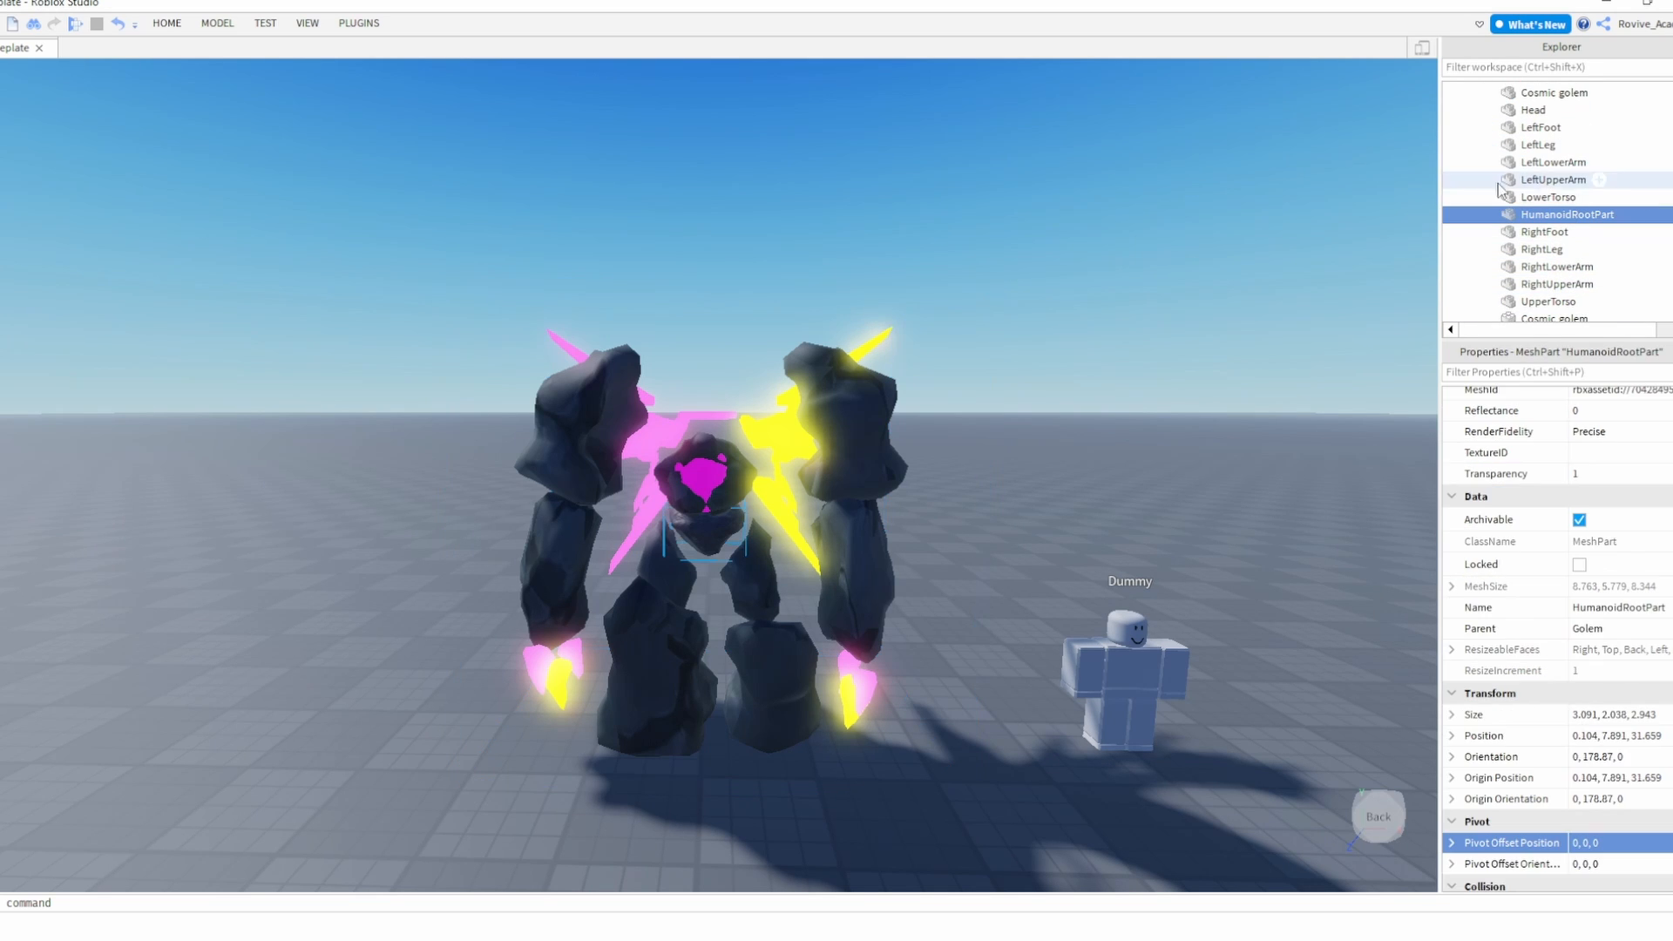
pyautogui.click(386, 30)
pyautogui.click(435, 66)
pyautogui.moveTo(940, 346); pyautogui.dragTo(294, 373)
pyautogui.click(381, 364)
pyautogui.hotkey('ctrl', 'z')
pyautogui.hotkey('ctrl', 'z')
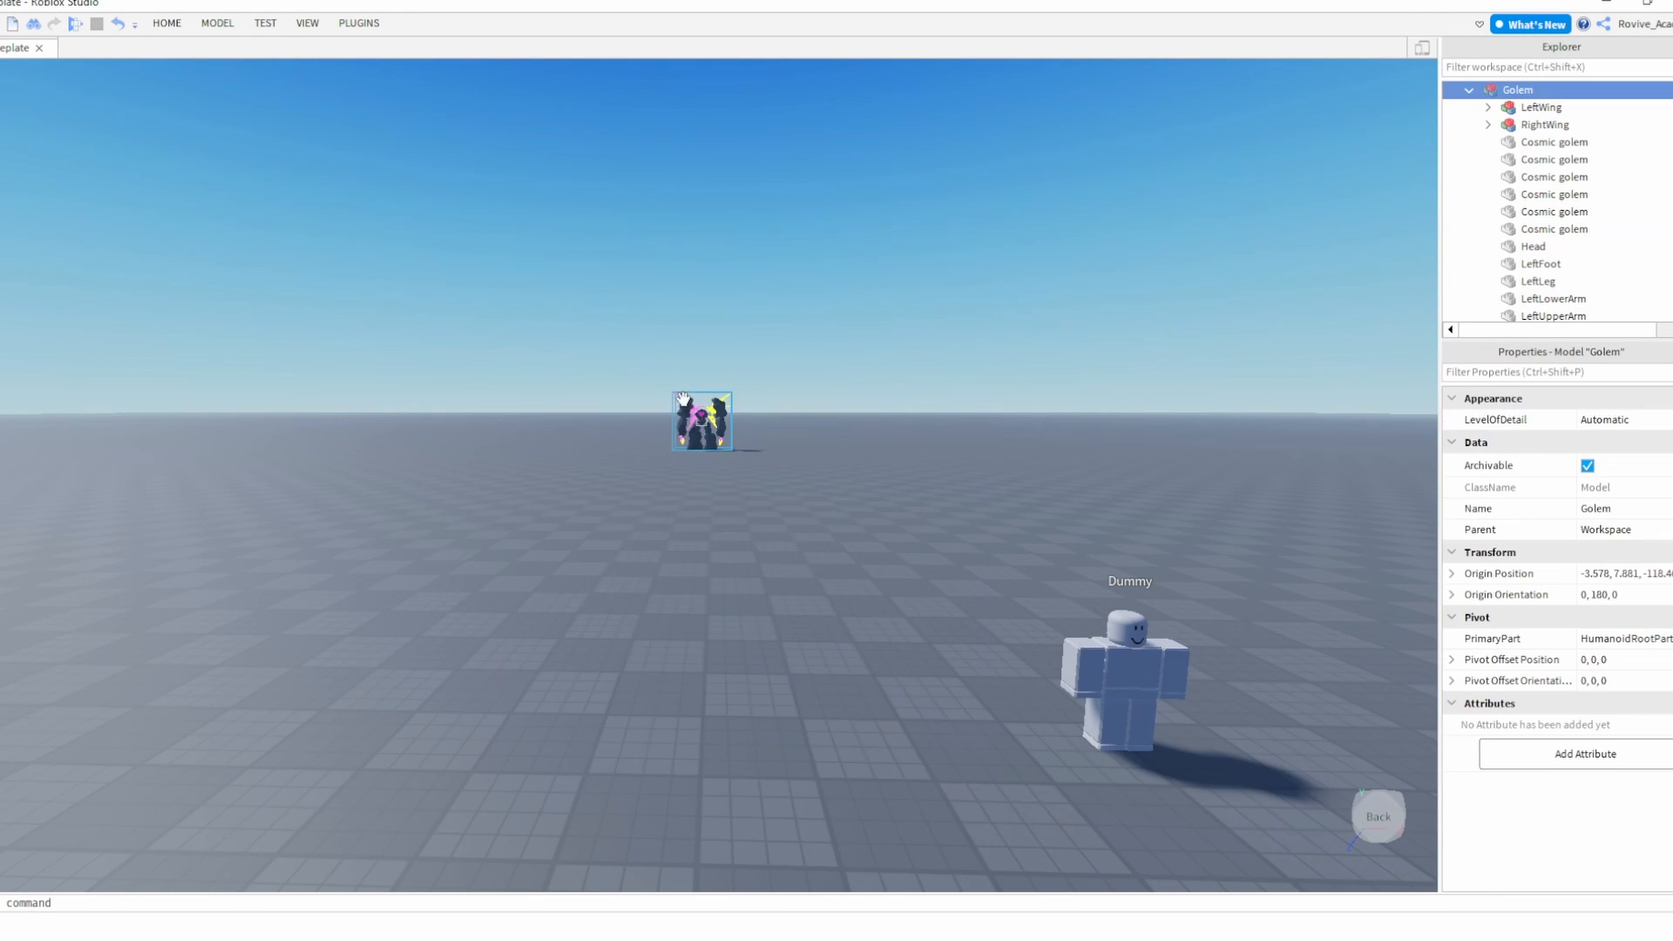
pyautogui.hotkey('ctrl', 'y')
# - Start RigEdit Lite on the Golem model and create a joint from HumanoidRootPart to LowerTorso
pyautogui.click(375, 29)
pyautogui.click(1053, 50)
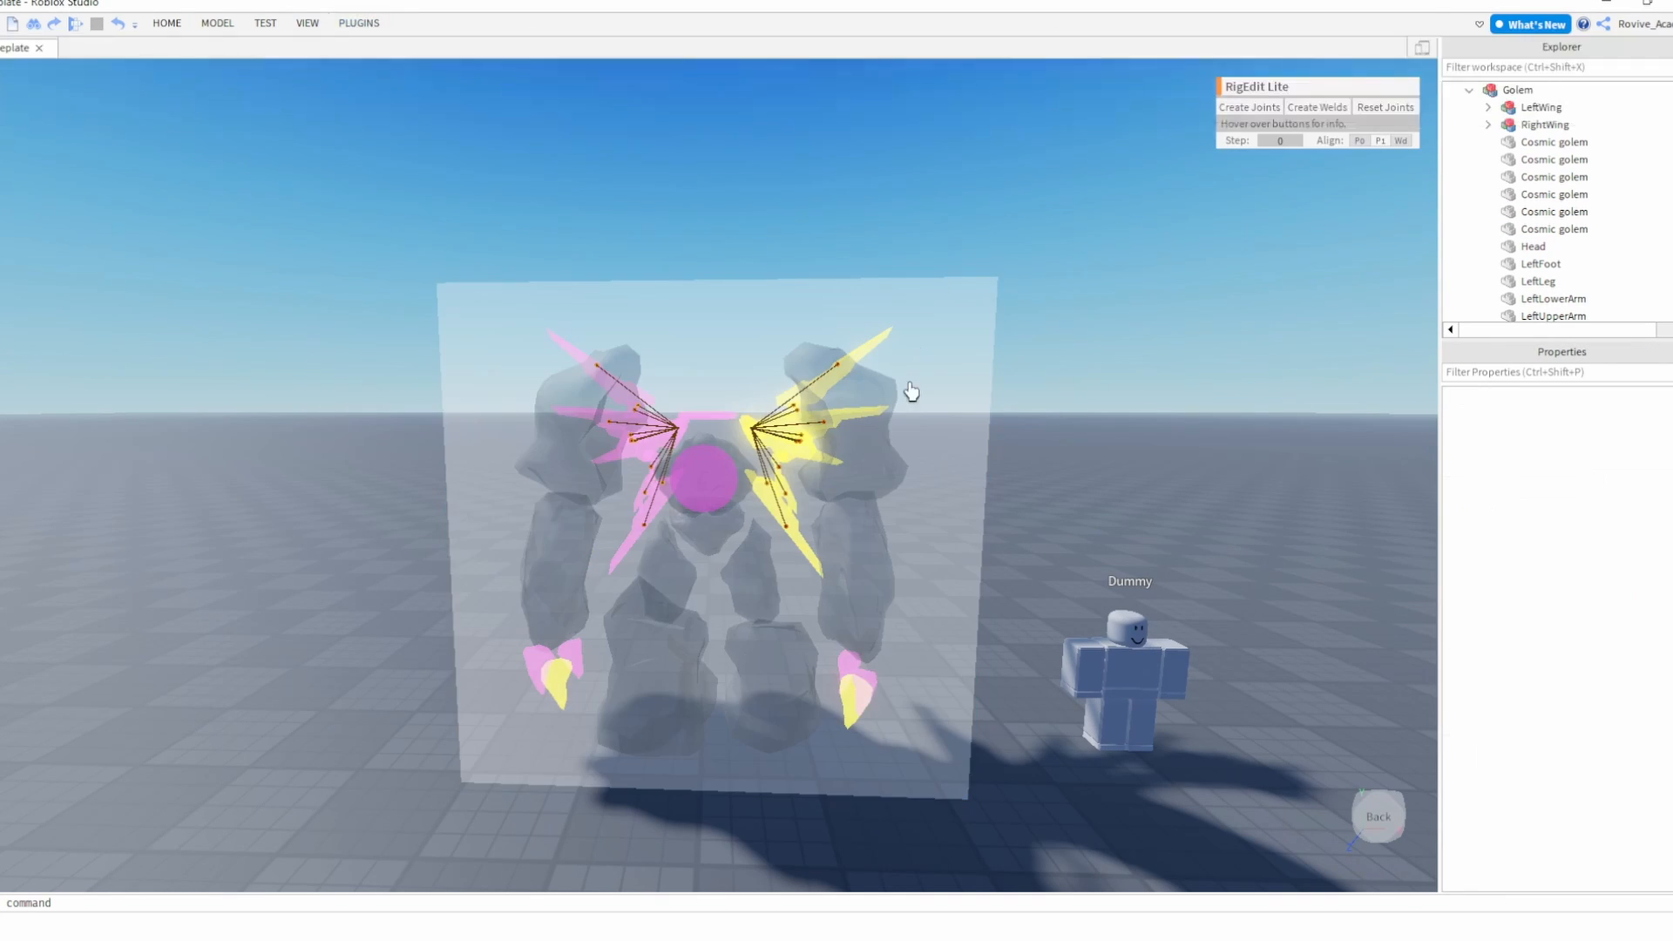
pyautogui.scroll(5, 907, 389)
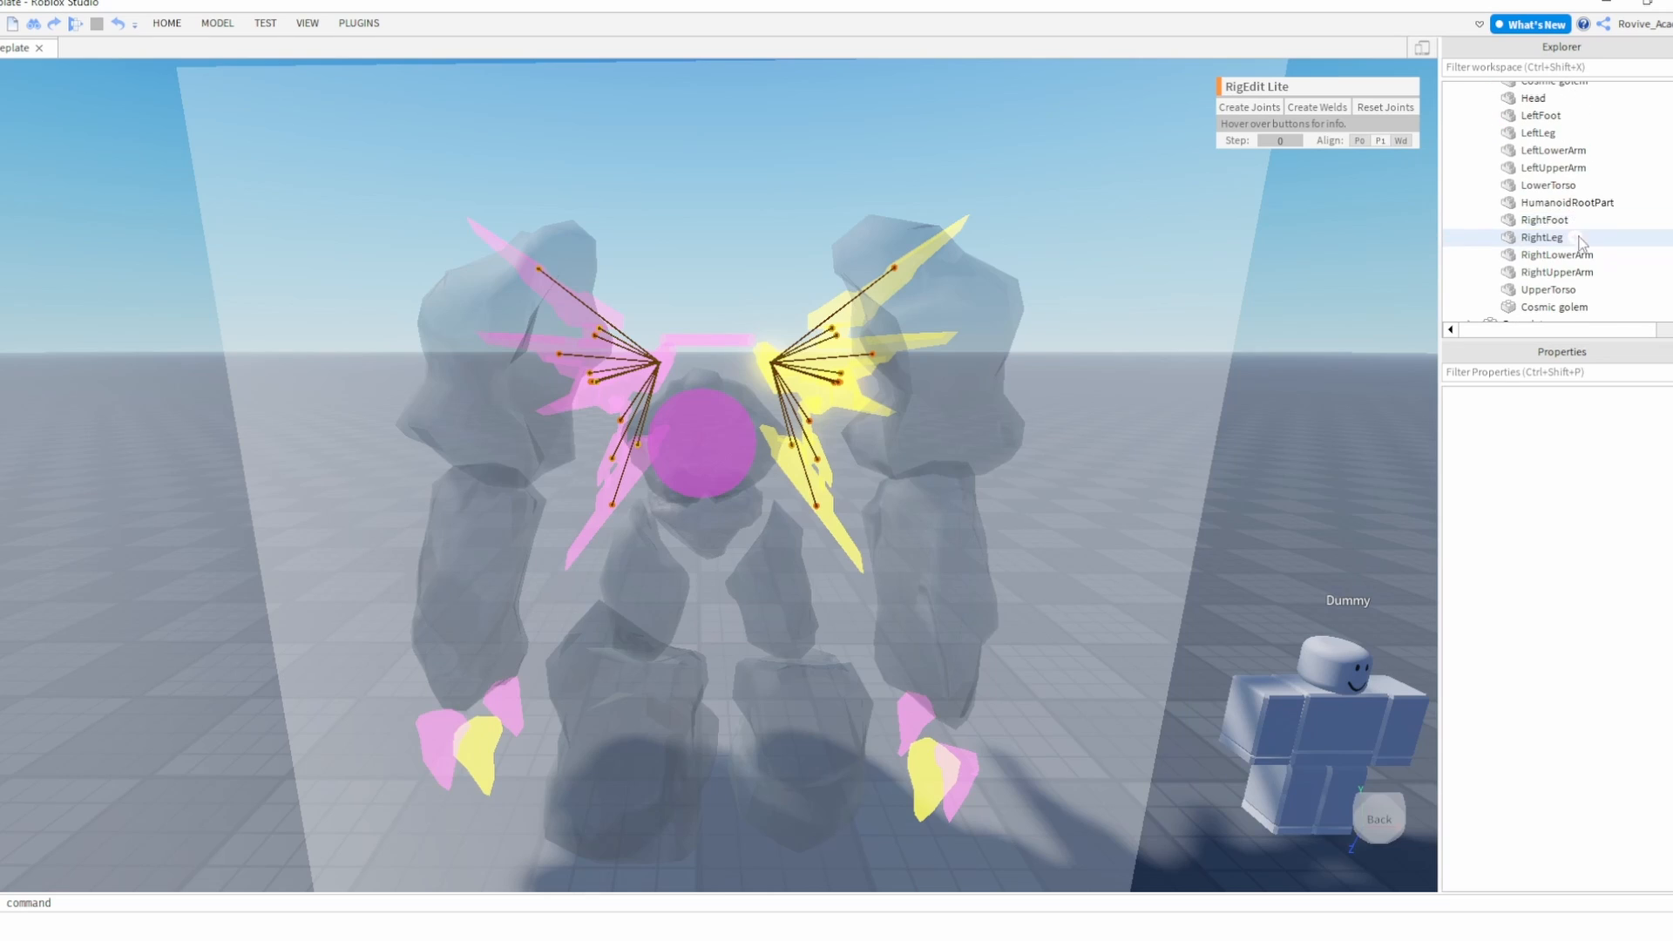
pyautogui.click(1251, 107)
pyautogui.scroll(-3, 982, 381)
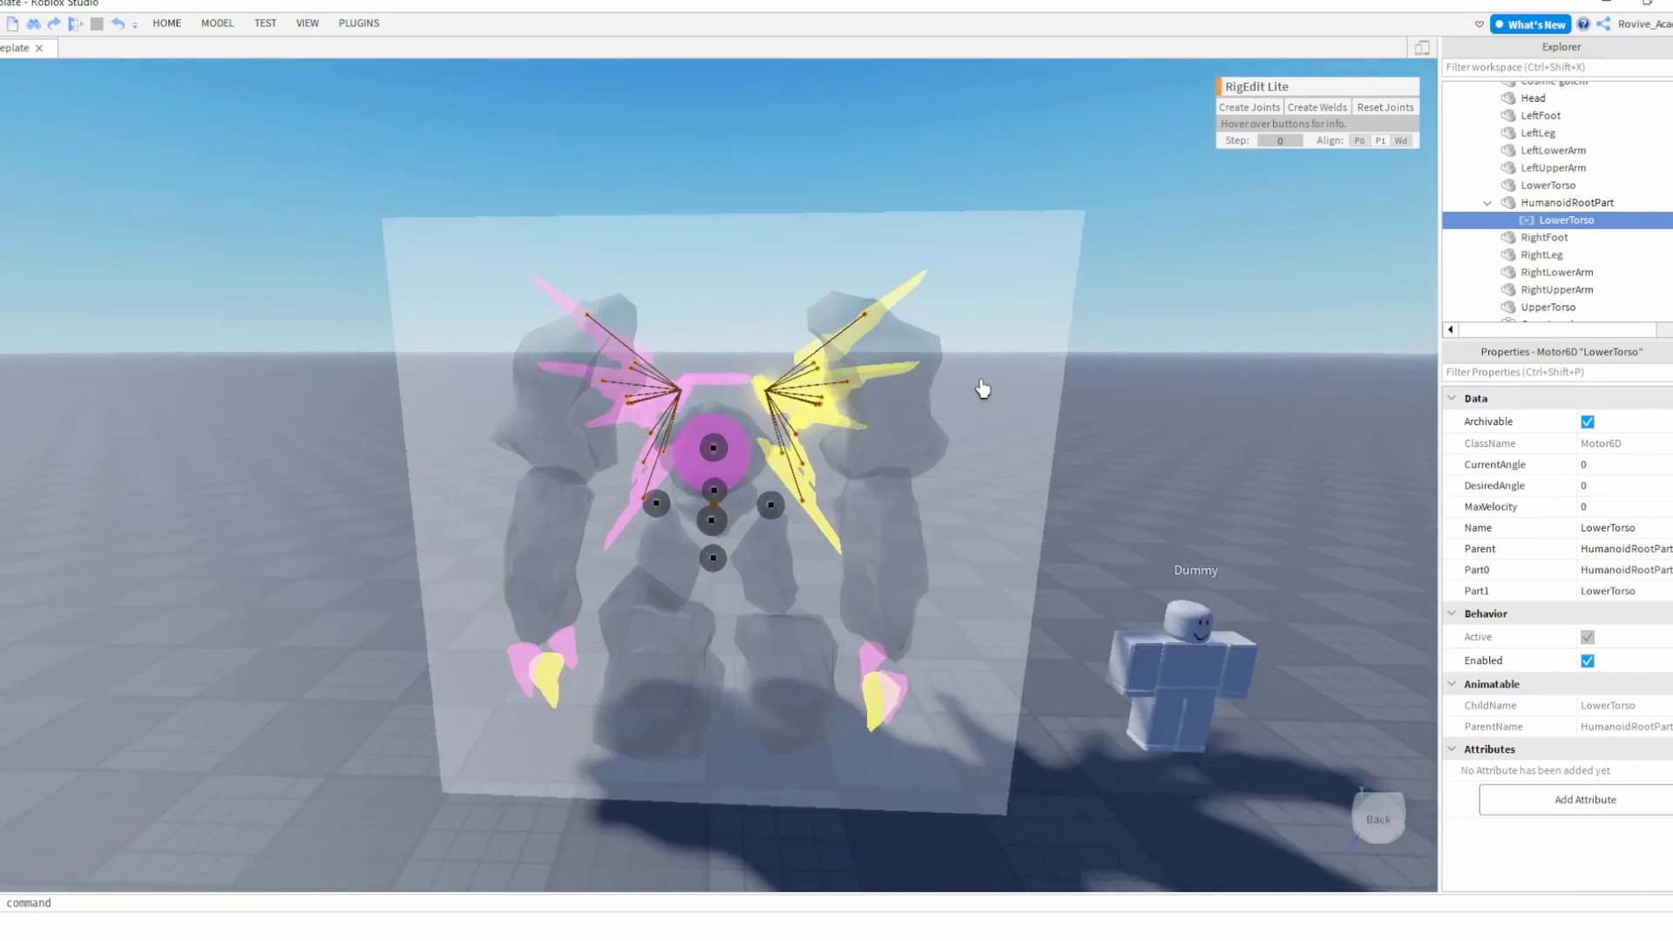
pyautogui.scroll(5, 982, 381)
pyautogui.scroll(-3, 982, 381)
pyautogui.scroll(2, 956, 377)
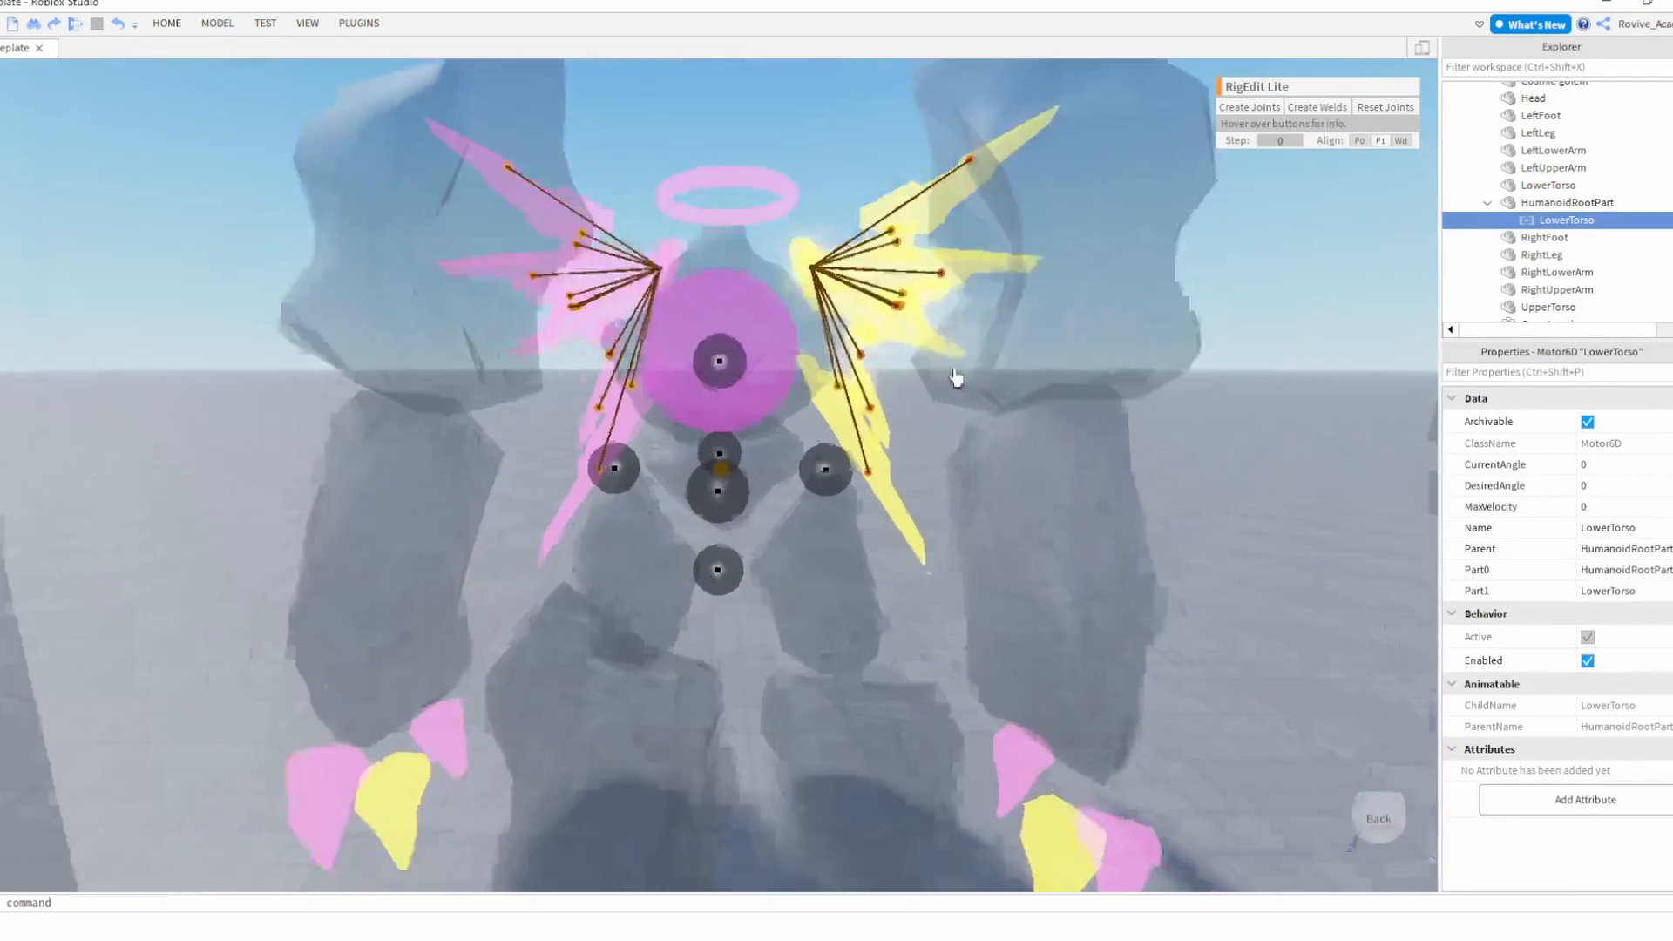
pyautogui.scroll(-5, 956, 377)
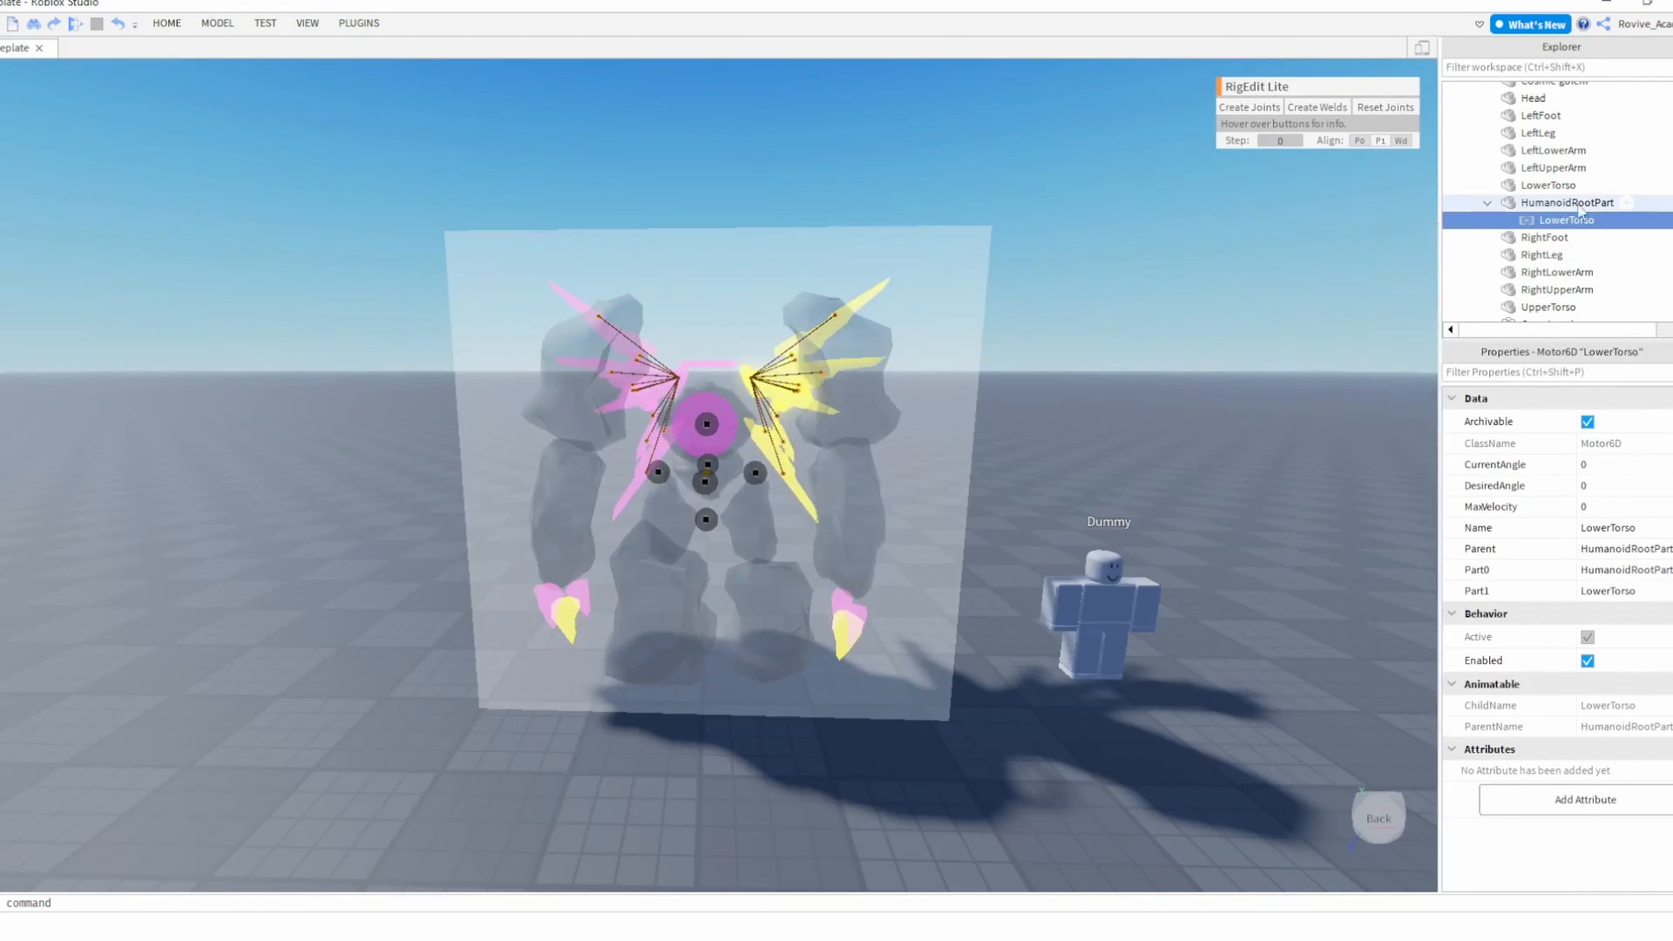
# - Create a joint from LowerTorso to UpperTorso with RigEdit Lite
pyautogui.click(1550, 167)
pyautogui.click(1264, 112)
pyautogui.click(1487, 203)
# - Rename the Cosmic golem part listed below UpperTorso to Heart and joint it to UpperTorso
pyautogui.click(1548, 289)
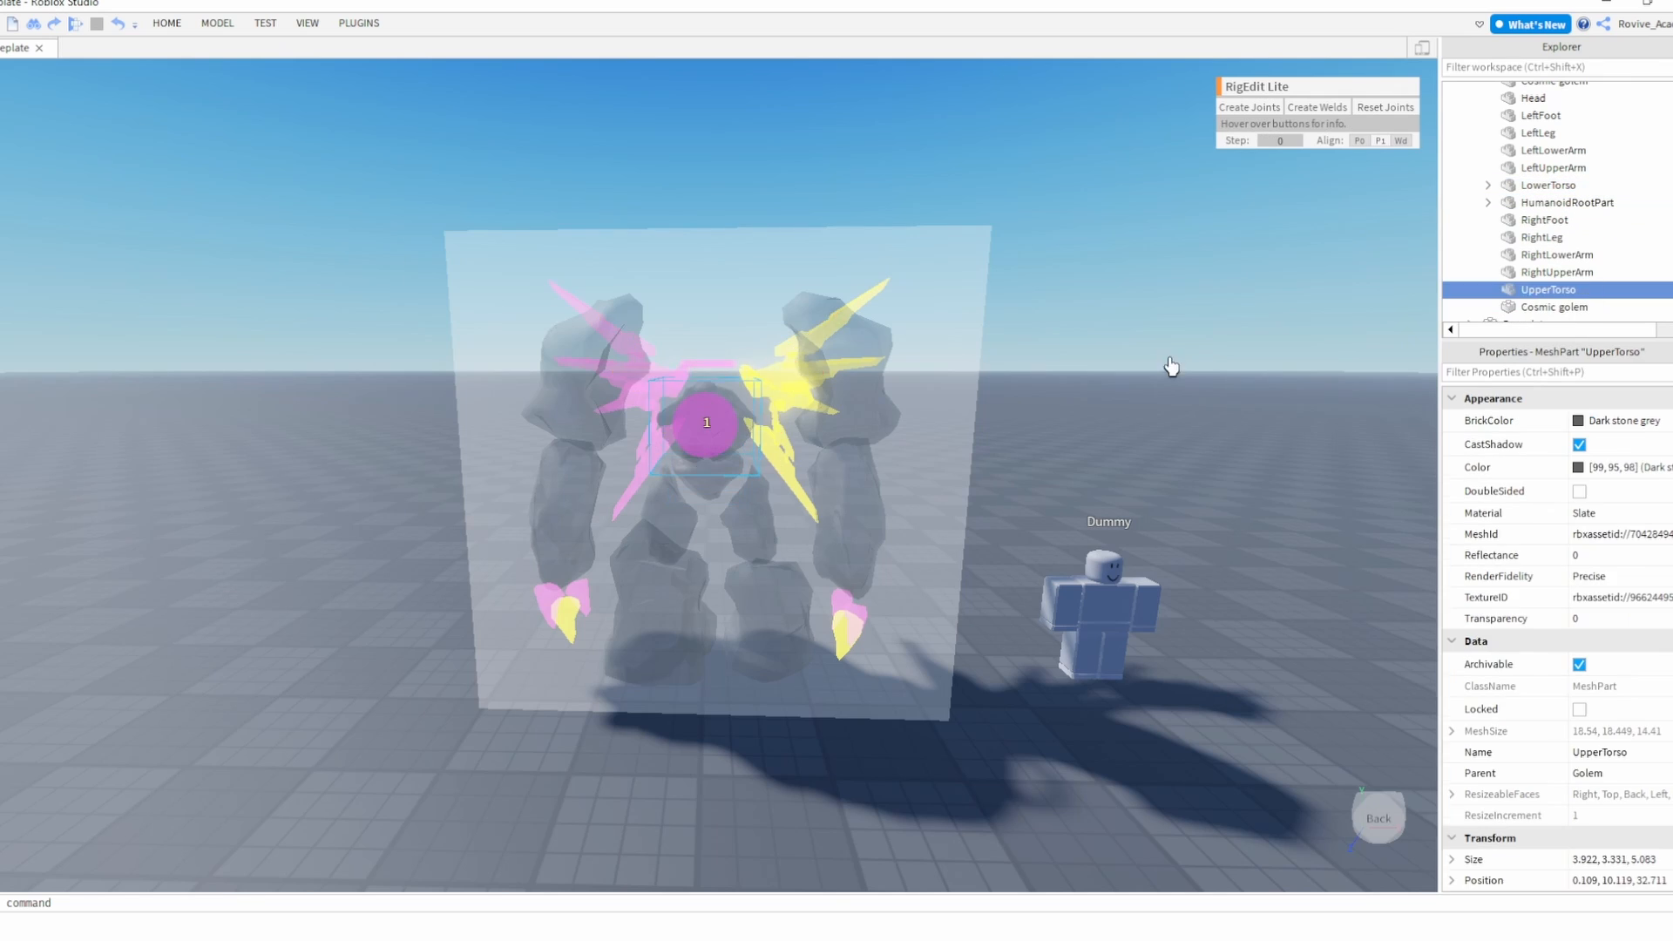
pyautogui.scroll(3, 1169, 366)
pyautogui.click(1548, 305)
pyautogui.click(1617, 647)
pyautogui.write('Heart')
pyautogui.keyDown('ctrl'); pyautogui.click(1548, 290); pyautogui.keyUp('ctrl')
pyautogui.click(1249, 108)
pyautogui.click(1487, 290)
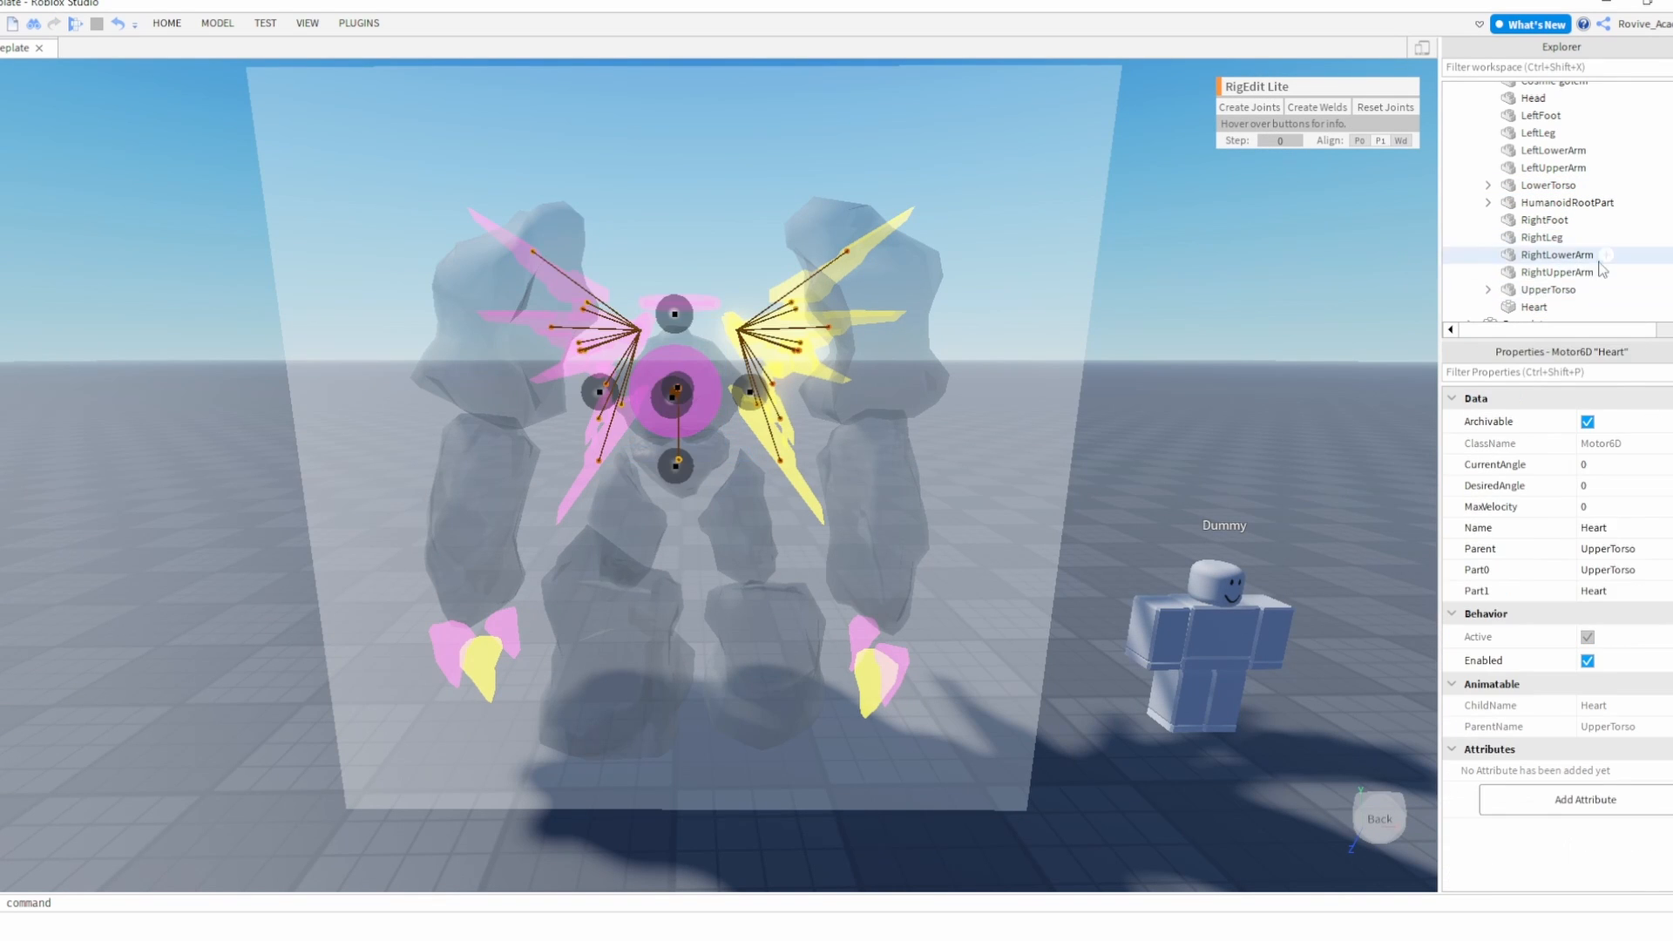
# - Create joints from UpperTorso to RightUpperArm and LeftUpperArm
pyautogui.click(1555, 290)
pyautogui.keyDown('ctrl'); pyautogui.click(1557, 273); pyautogui.keyUp('ctrl')
pyautogui.keyDown('ctrl'); pyautogui.click(1557, 169); pyautogui.keyUp('ctrl')
pyautogui.click(1249, 108)
# - Create joints from LowerTorso to LeftLeg and RightLeg
pyautogui.click(1551, 279)
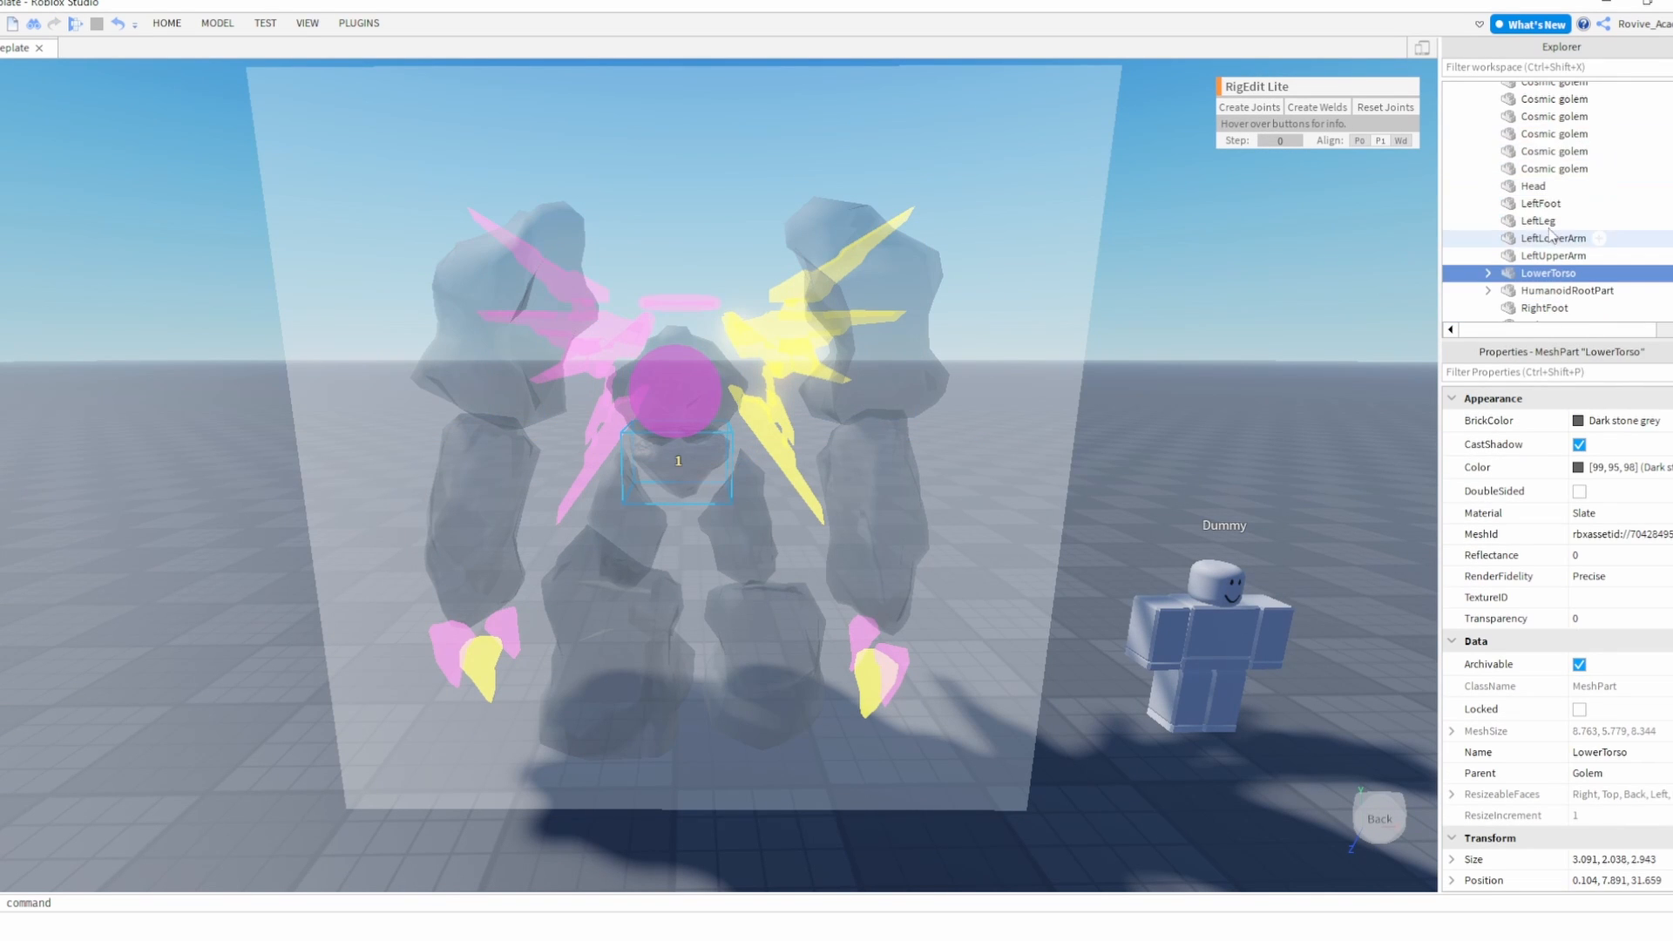
pyautogui.keyDown('ctrl'); pyautogui.click(1543, 280); pyautogui.keyUp('ctrl')
pyautogui.click(1255, 108)
# - Create joints from RightLeg to RightFoot and from LeftLeg to LeftFoot
pyautogui.click(1541, 263)
pyautogui.keyDown('ctrl'); pyautogui.click(1545, 280); pyautogui.keyUp('ctrl')
pyautogui.click(1255, 108)
pyautogui.click(1544, 106)
pyautogui.keyDown('ctrl'); pyautogui.click(1542, 123); pyautogui.keyUp('ctrl')
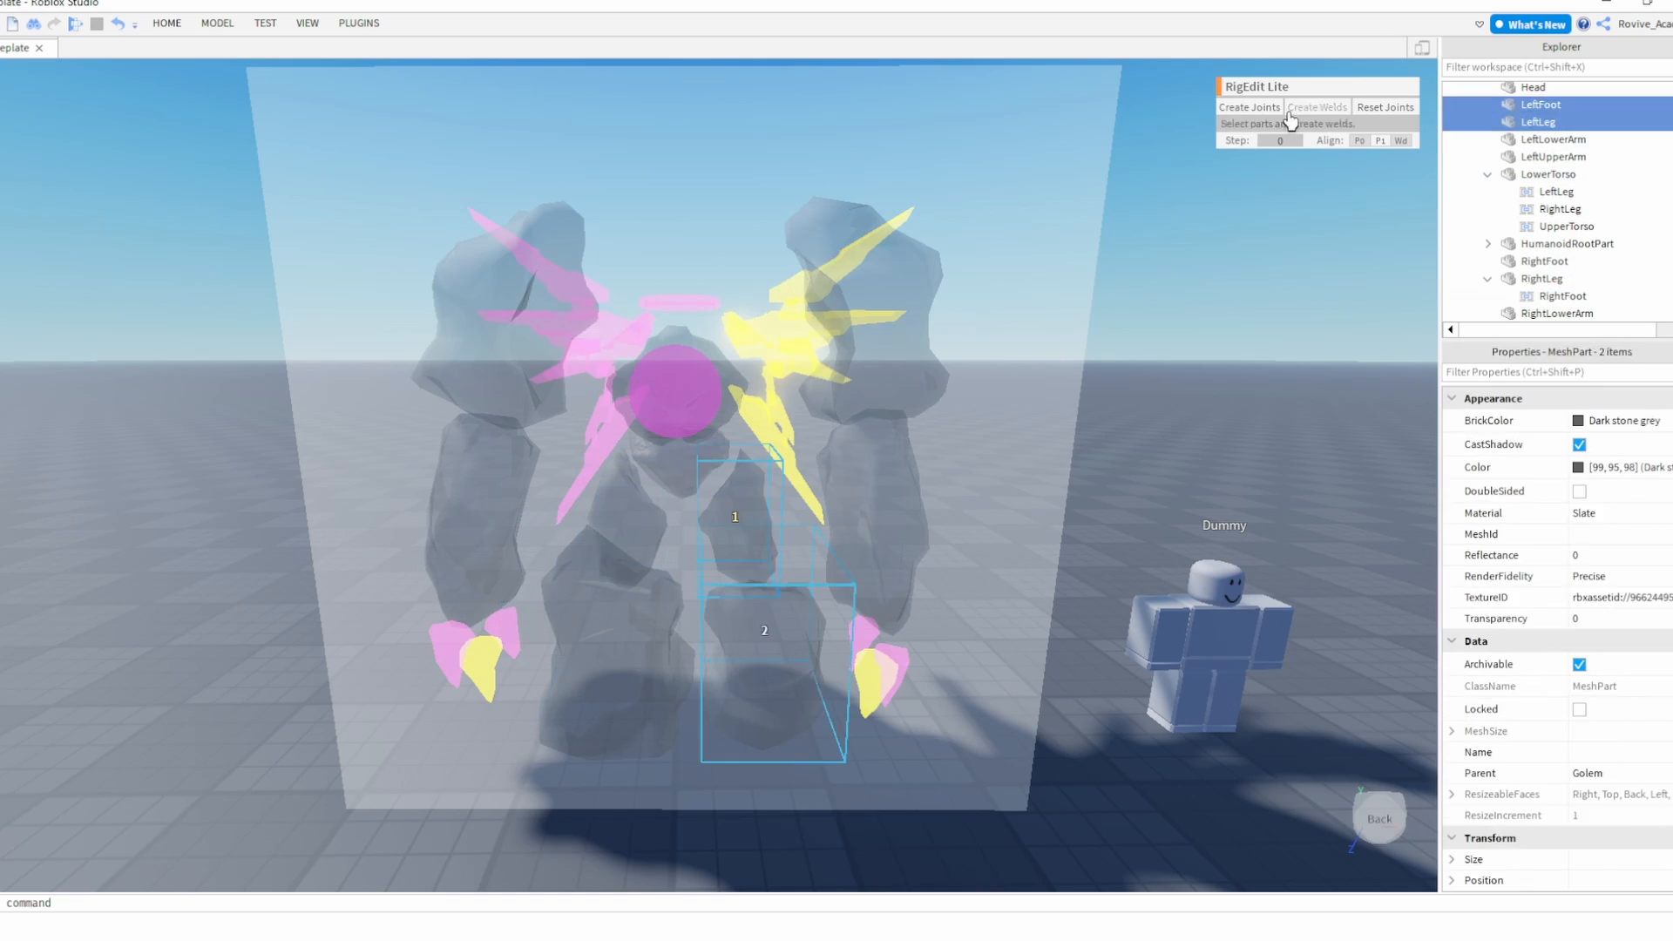
pyautogui.click(1263, 109)
# - Create joints from LeftLowerArm to the three Cosmic golem claw meshes of the left hand
pyautogui.moveTo(1089, 365); pyautogui.dragTo(1081, 453, button='right')
pyautogui.scroll(2, 1081, 453)
pyautogui.scroll(-2, 1582, 165)
pyautogui.keyDown('ctrl'); pyautogui.click(1551, 185); pyautogui.keyUp('ctrl')
pyautogui.click(1251, 108)
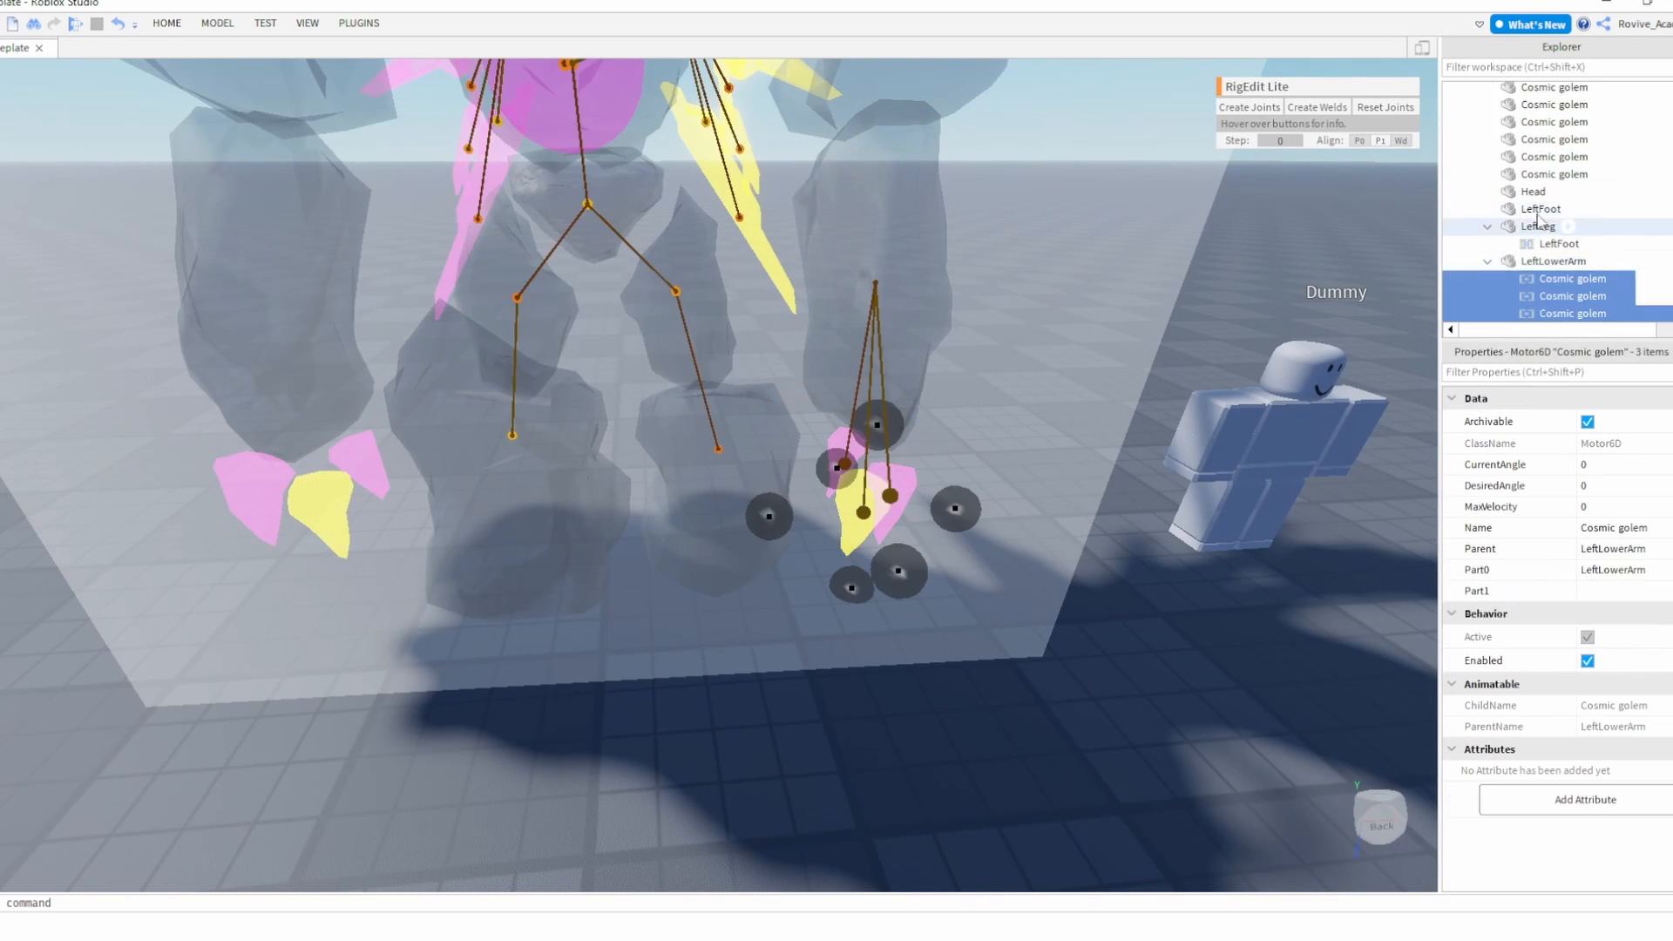
# - Create joints from RightLowerArm to the three Cosmic golem claw meshes of the right hand
pyautogui.click(1552, 288)
pyautogui.keyDown('ctrl'); pyautogui.click(1552, 221); pyautogui.keyUp('ctrl')
pyautogui.keyDown('ctrl'); pyautogui.click(1552, 203); pyautogui.keyUp('ctrl')
pyautogui.keyDown('ctrl'); pyautogui.click(1553, 186); pyautogui.keyUp('ctrl')
pyautogui.click(1251, 108)
pyautogui.rightClick(1039, 271)
pyautogui.moveTo(963, 261); pyautogui.dragTo(963, 209, button='right')
pyautogui.scroll(-5, 1557, 157)
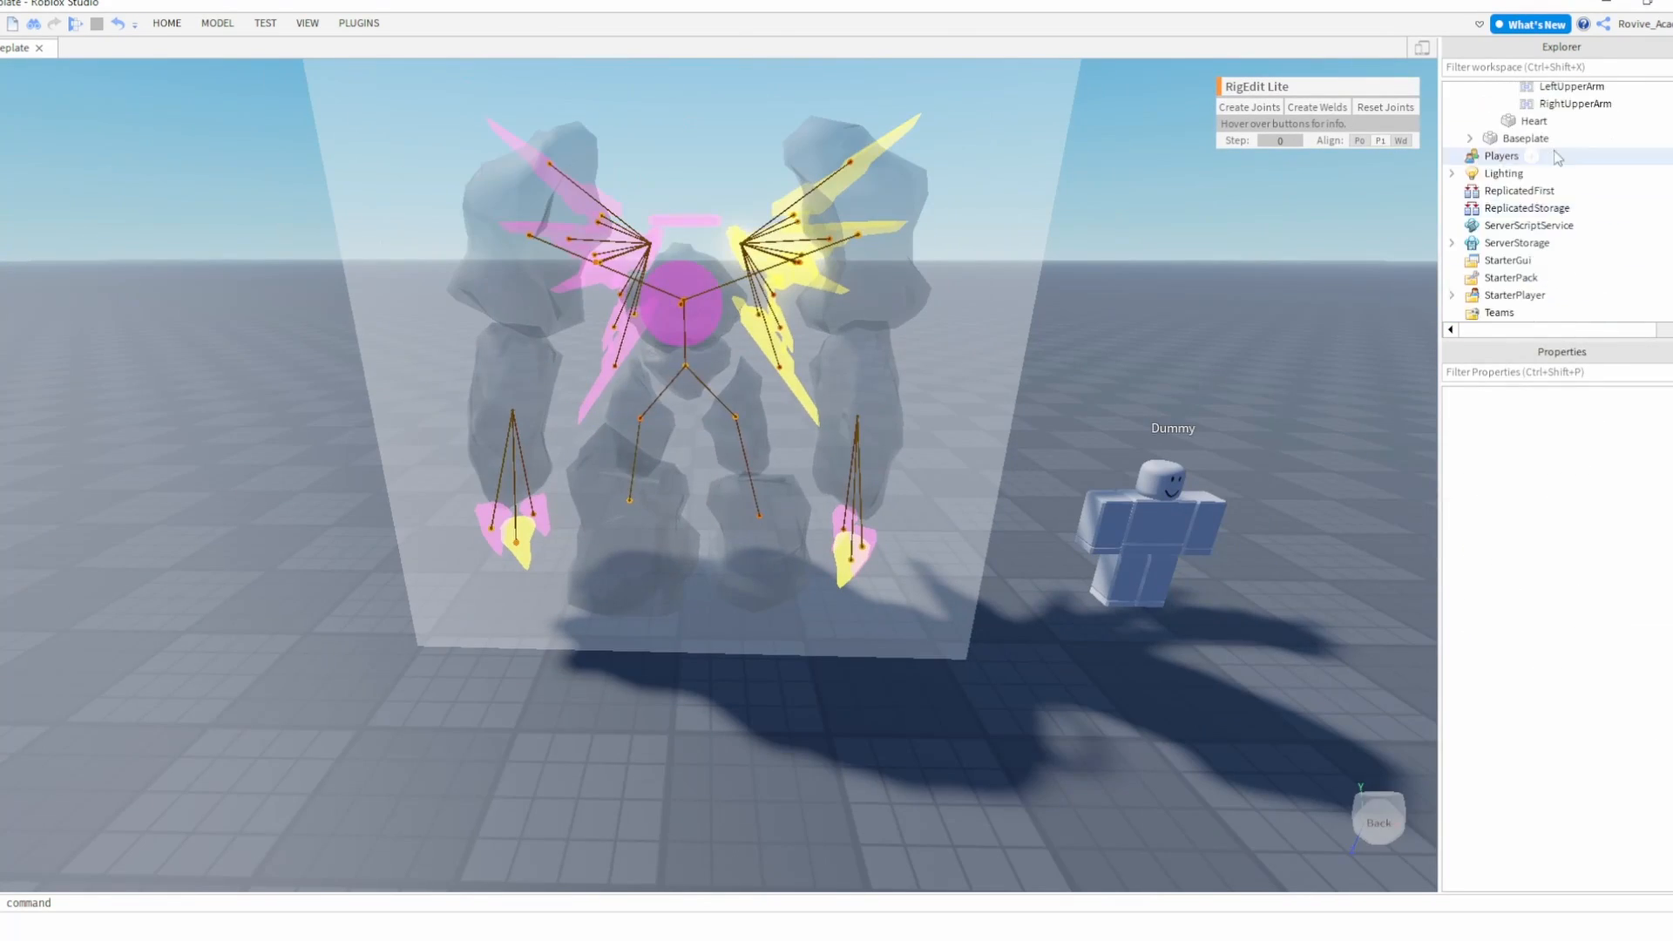
# - Create a joint from UpperTorso to the golem's Head
pyautogui.click(1555, 165)
pyautogui.scroll(10, 1551, 217)
pyautogui.keyDown('ctrl'); pyautogui.click(1533, 262); pyautogui.keyUp('ctrl')
pyautogui.click(1251, 108)
# - Create joints from UpperTorso to the wing base parts LWing and RWing and leave RigEdit Lite
pyautogui.click(1551, 296)
pyautogui.scroll(10, 1555, 209)
pyautogui.scroll(-6, 1557, 214)
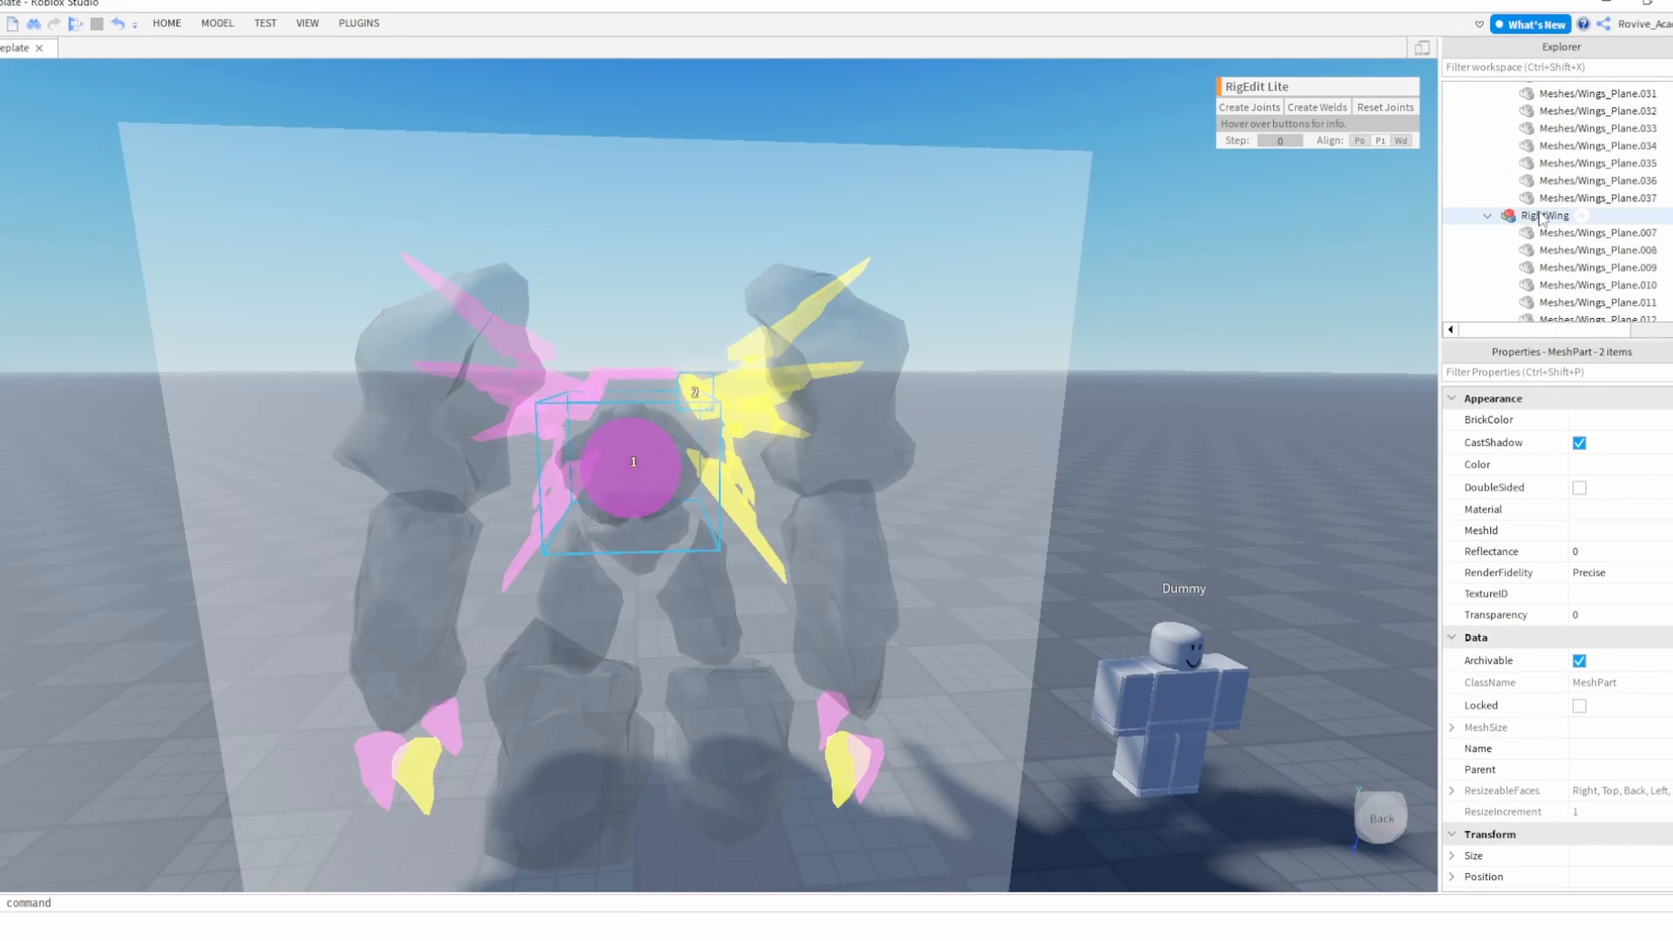
pyautogui.click(1489, 188)
pyautogui.keyDown('ctrl'); pyautogui.click(1596, 206); pyautogui.keyUp('ctrl')
pyautogui.click(1249, 107)
pyautogui.click(1240, 373)
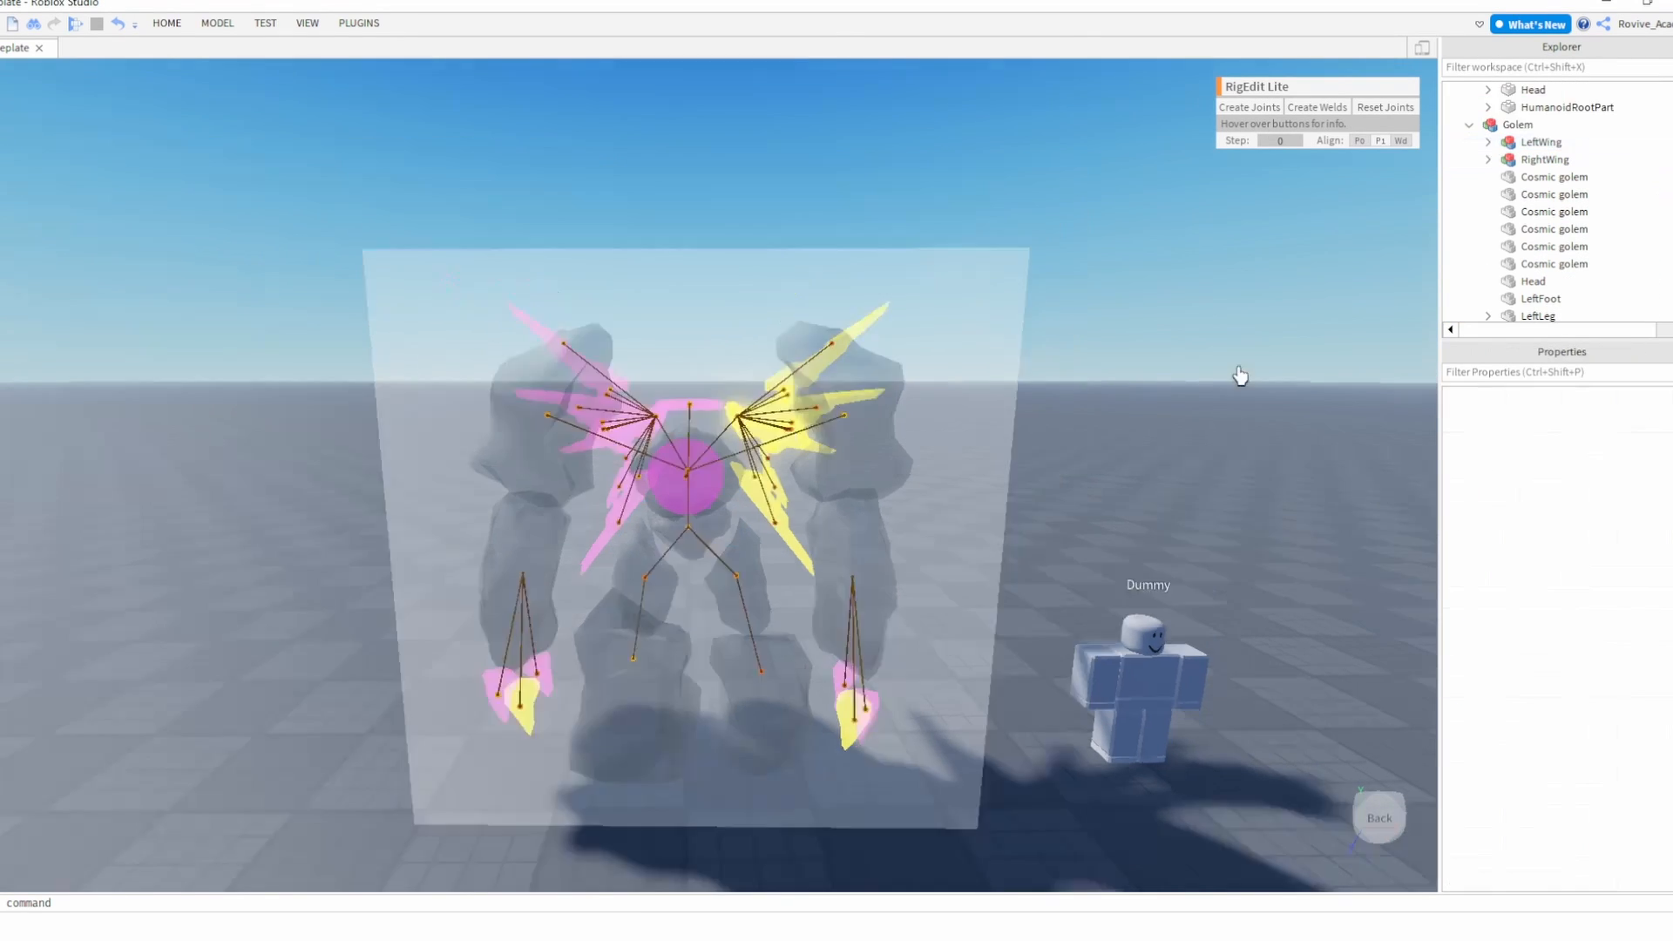
pyautogui.click(358, 23)
pyautogui.click(1053, 49)
# - Open the Rig Test file in Moon Animator
pyautogui.click(841, 410)
pyautogui.click(358, 24)
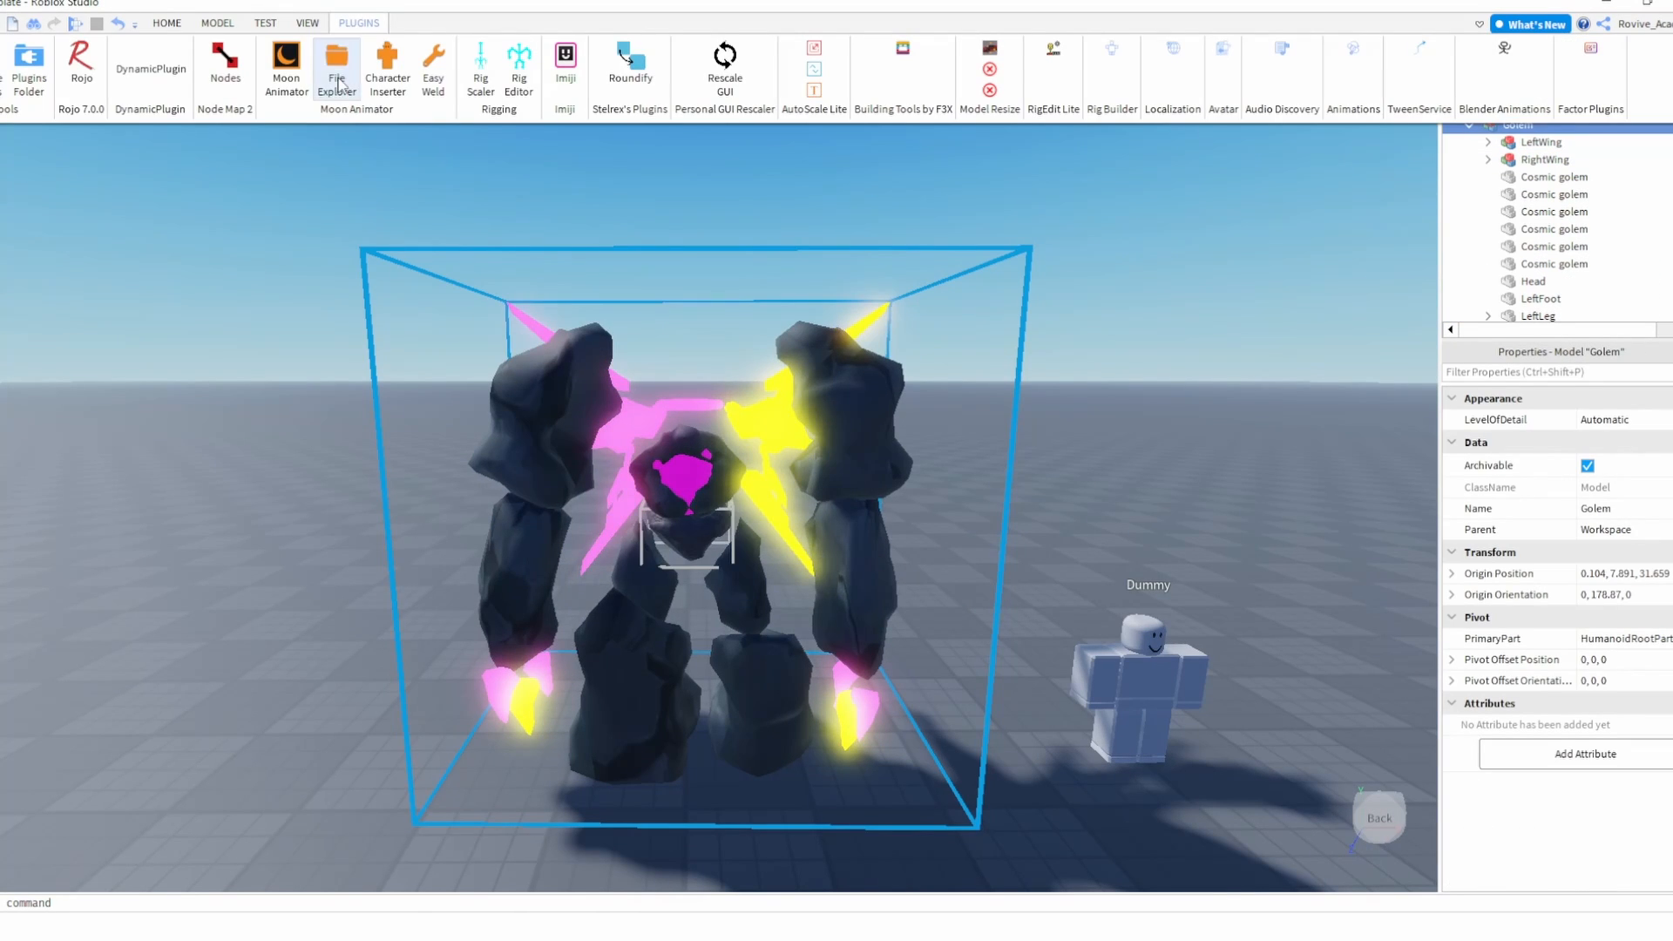
pyautogui.click(339, 84)
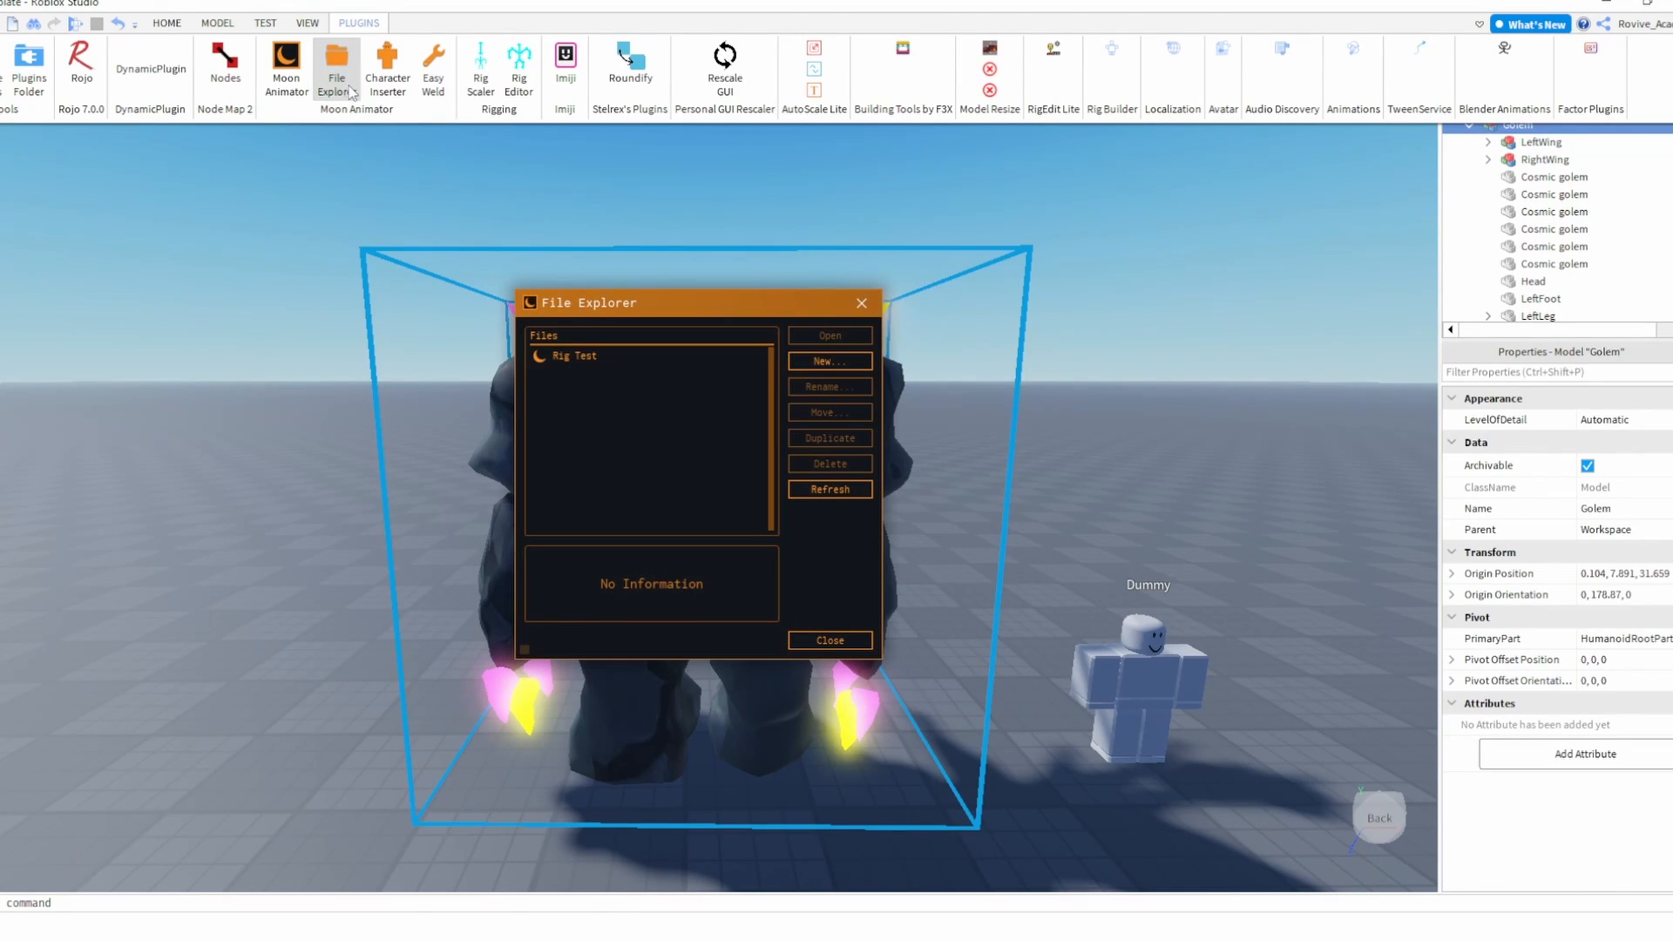
pyautogui.click(575, 356)
pyautogui.click(830, 336)
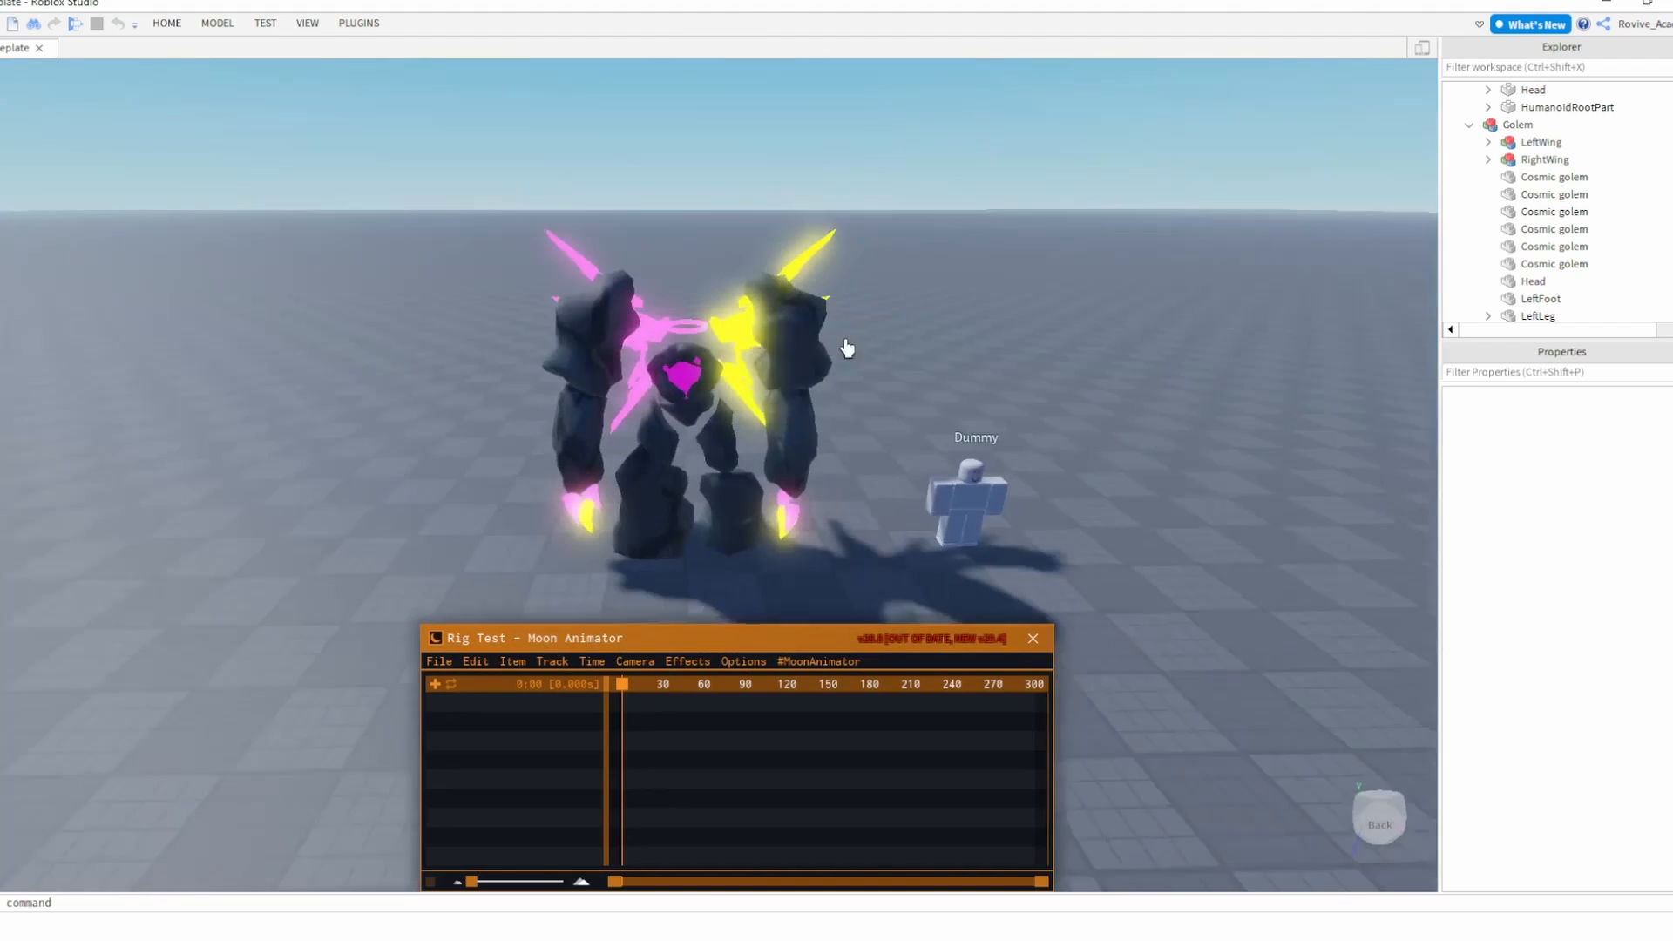
# - Add the Golem model to the Rig Test animation as a rig item
pyautogui.click(512, 668)
pyautogui.click(528, 685)
pyautogui.click(697, 444)
pyautogui.scroll(4, 697, 448)
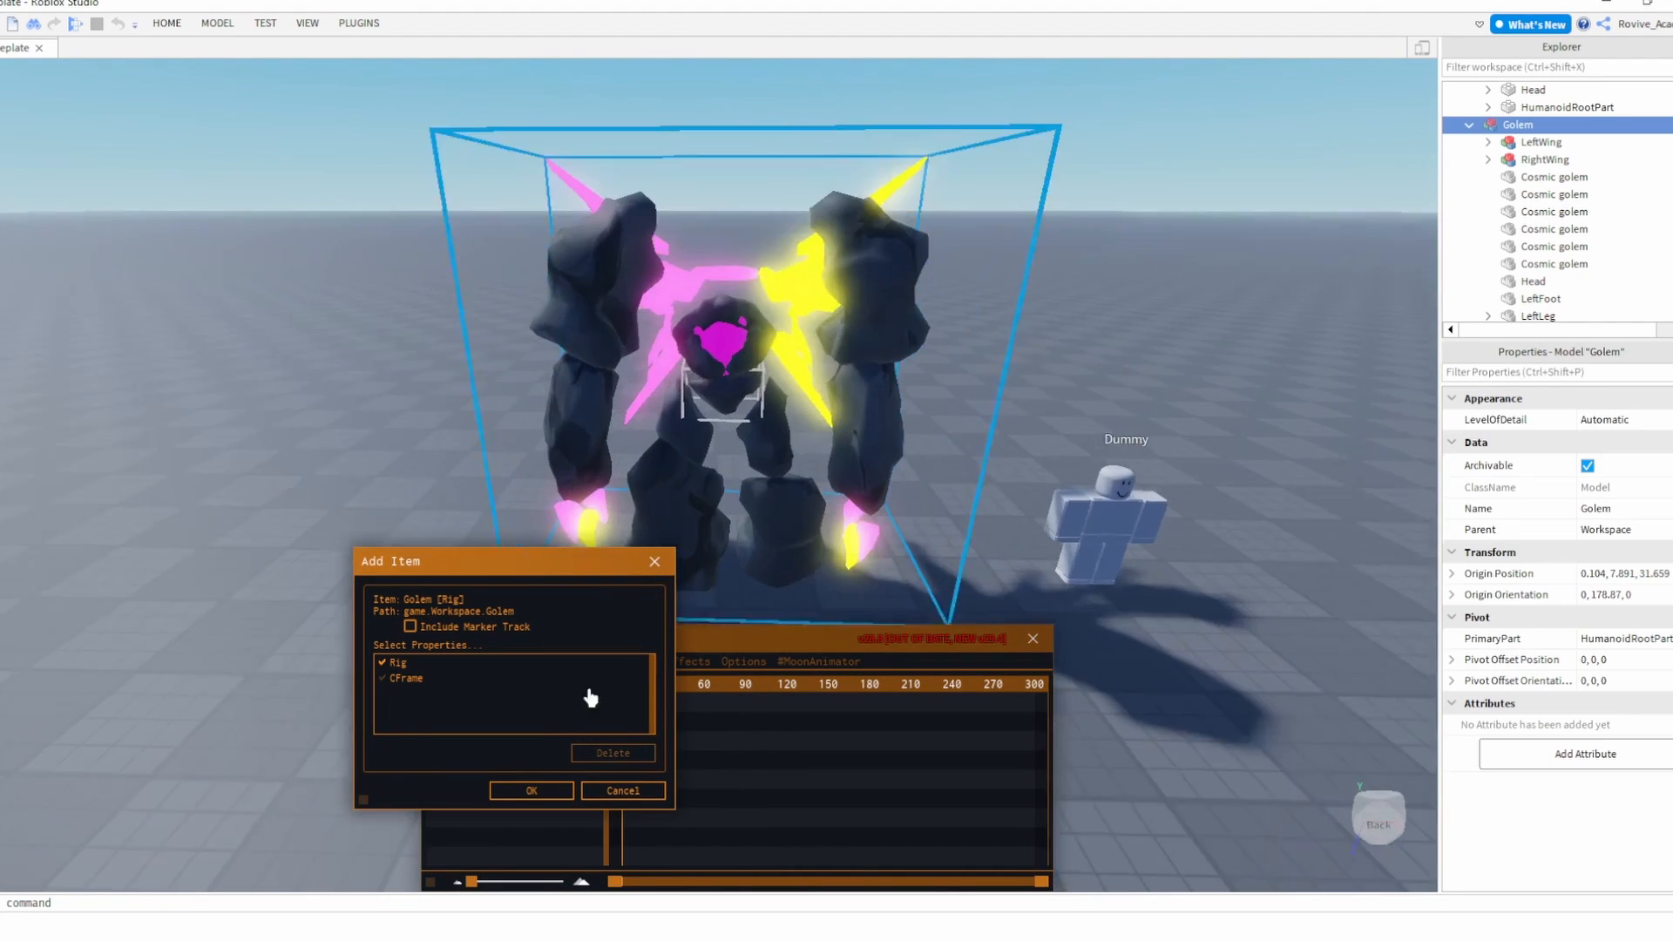
pyautogui.click(541, 790)
pyautogui.scroll(-2, 784, 583)
pyautogui.scroll(3, 784, 583)
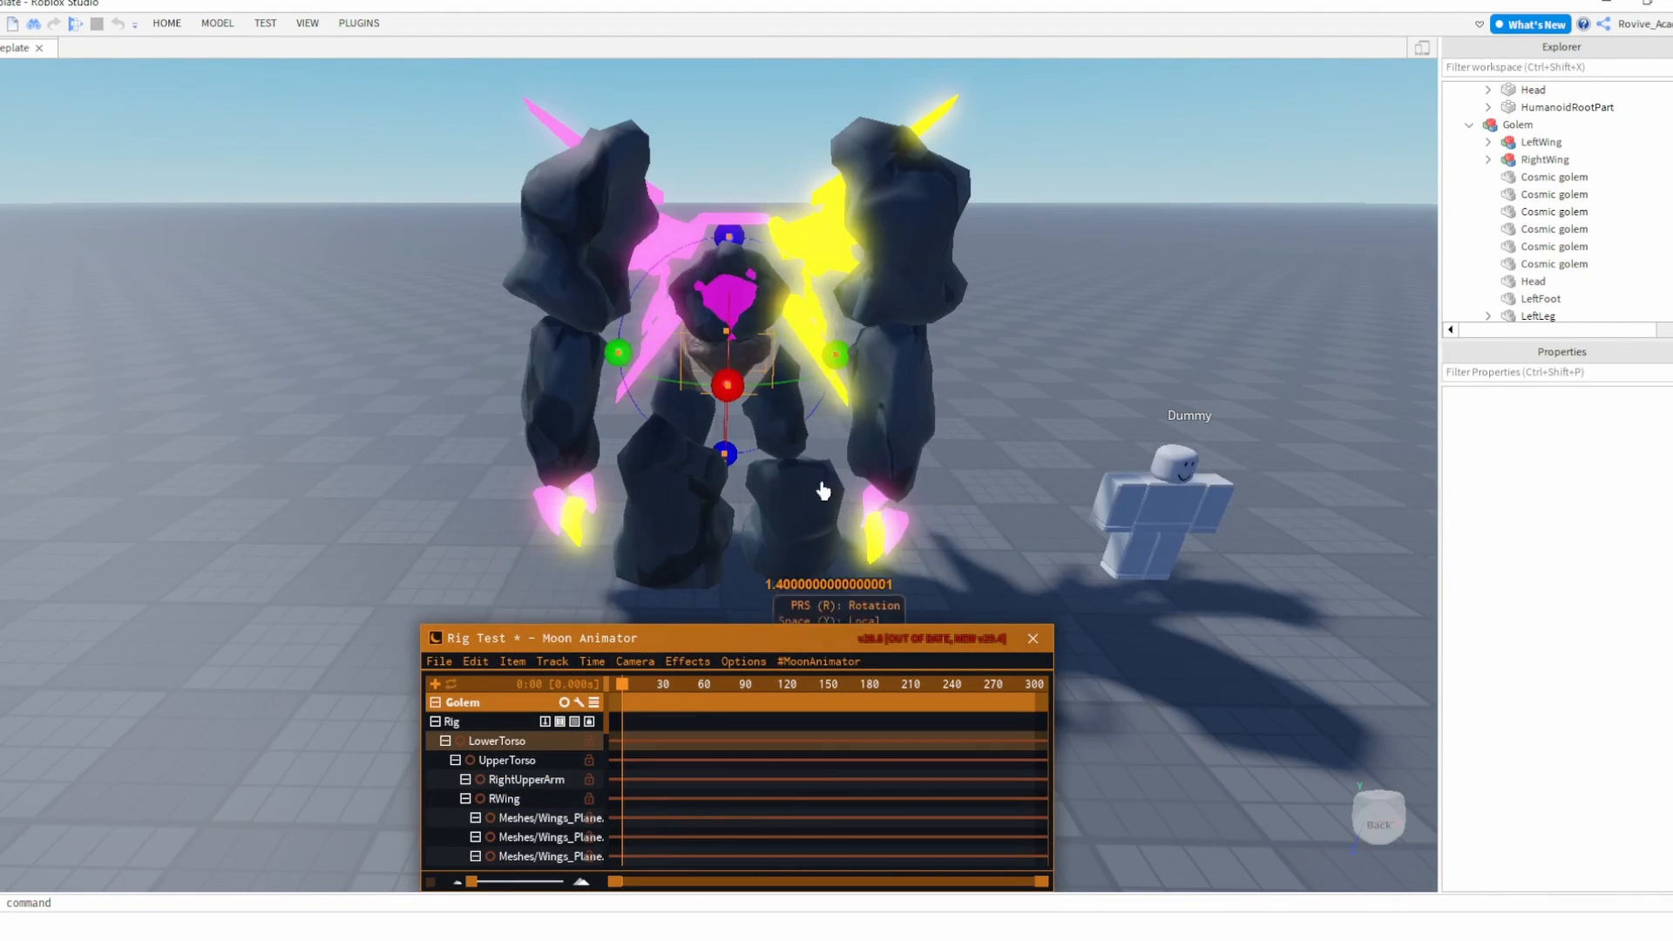
# - Rotate the LowerTorso to test the rig and close Rig Test without saving
pyautogui.moveTo(821, 357); pyautogui.dragTo(797, 419)
pyautogui.click(1033, 638)
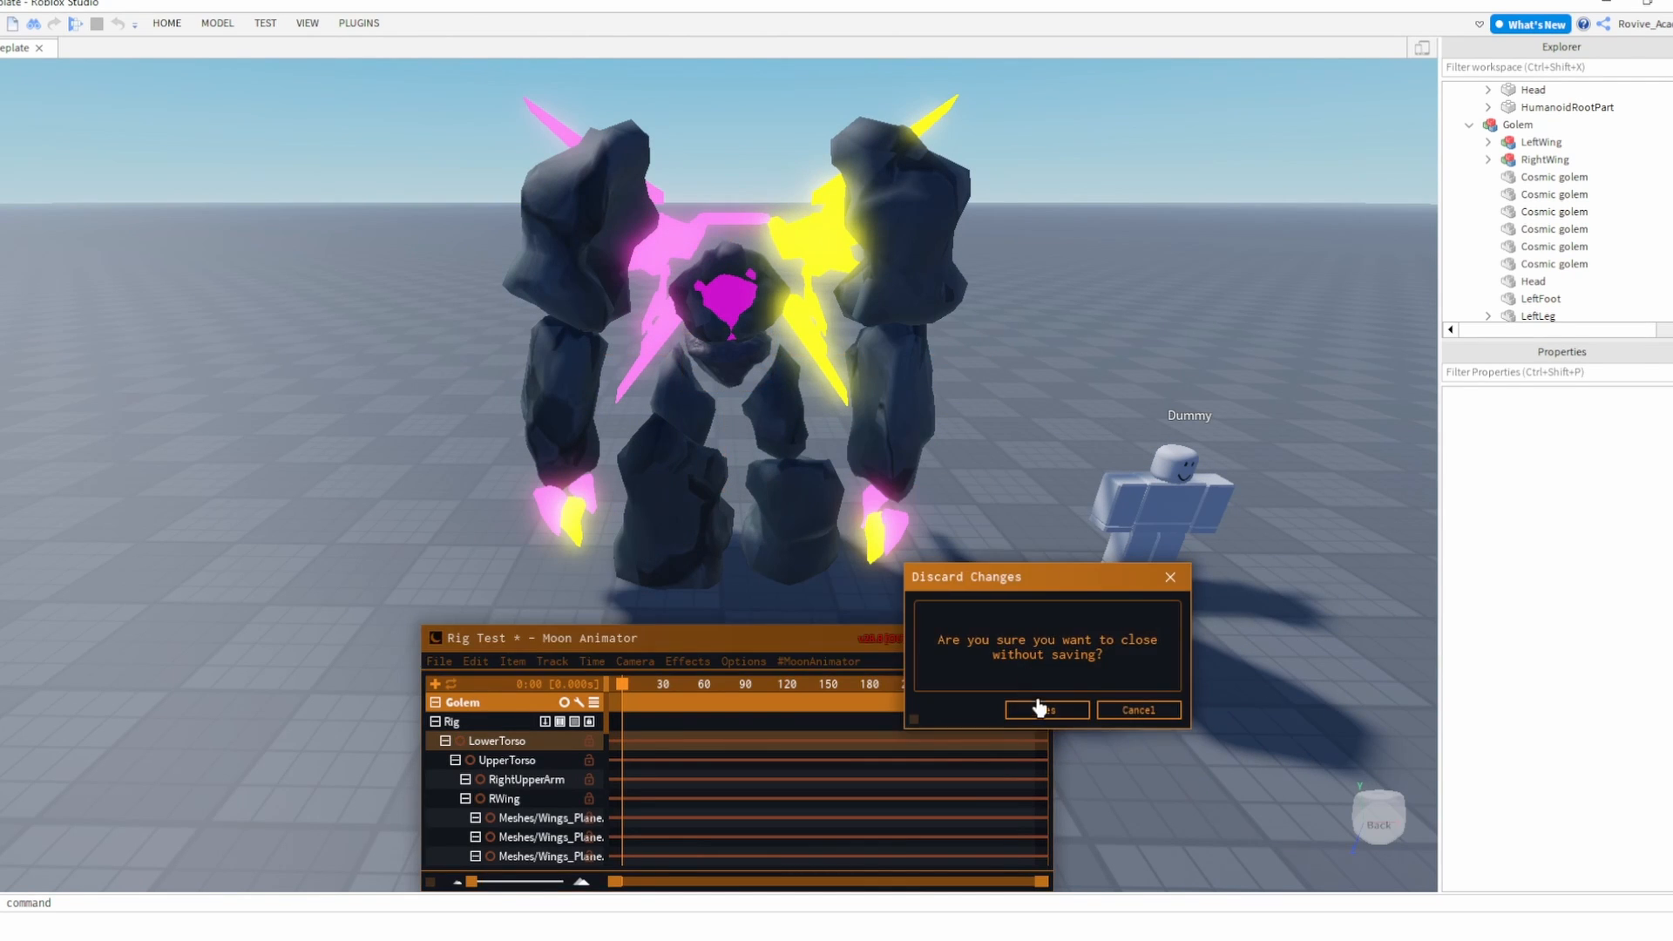
pyautogui.click(1138, 709)
# - Join RightLowerArm in place to RightUpperArm with Easy Weld, keeping the joint animatable
pyautogui.keyDown('ctrl'); pyautogui.click(897, 384); pyautogui.keyUp('ctrl')
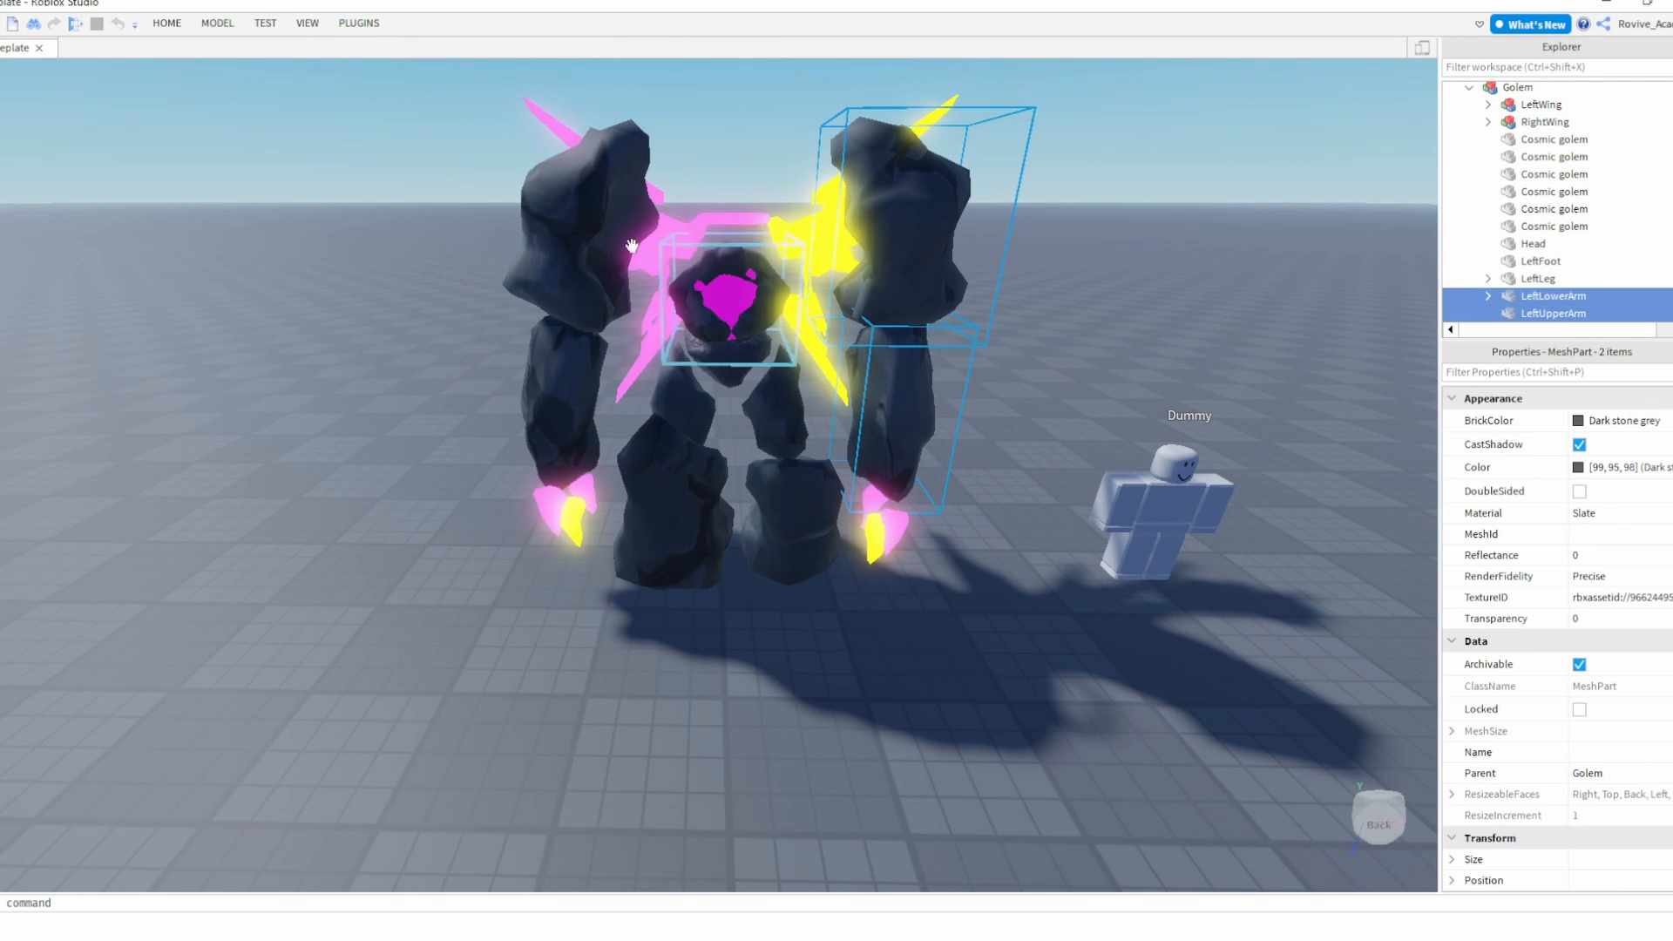
pyautogui.click(485, 254)
pyautogui.keyDown('alt'); pyautogui.click(594, 232); pyautogui.keyUp('alt')
pyautogui.keyDown('ctrl'); pyautogui.keyDown('alt'); pyautogui.click(562, 374); pyautogui.keyUp('alt'); pyautogui.keyUp('ctrl')
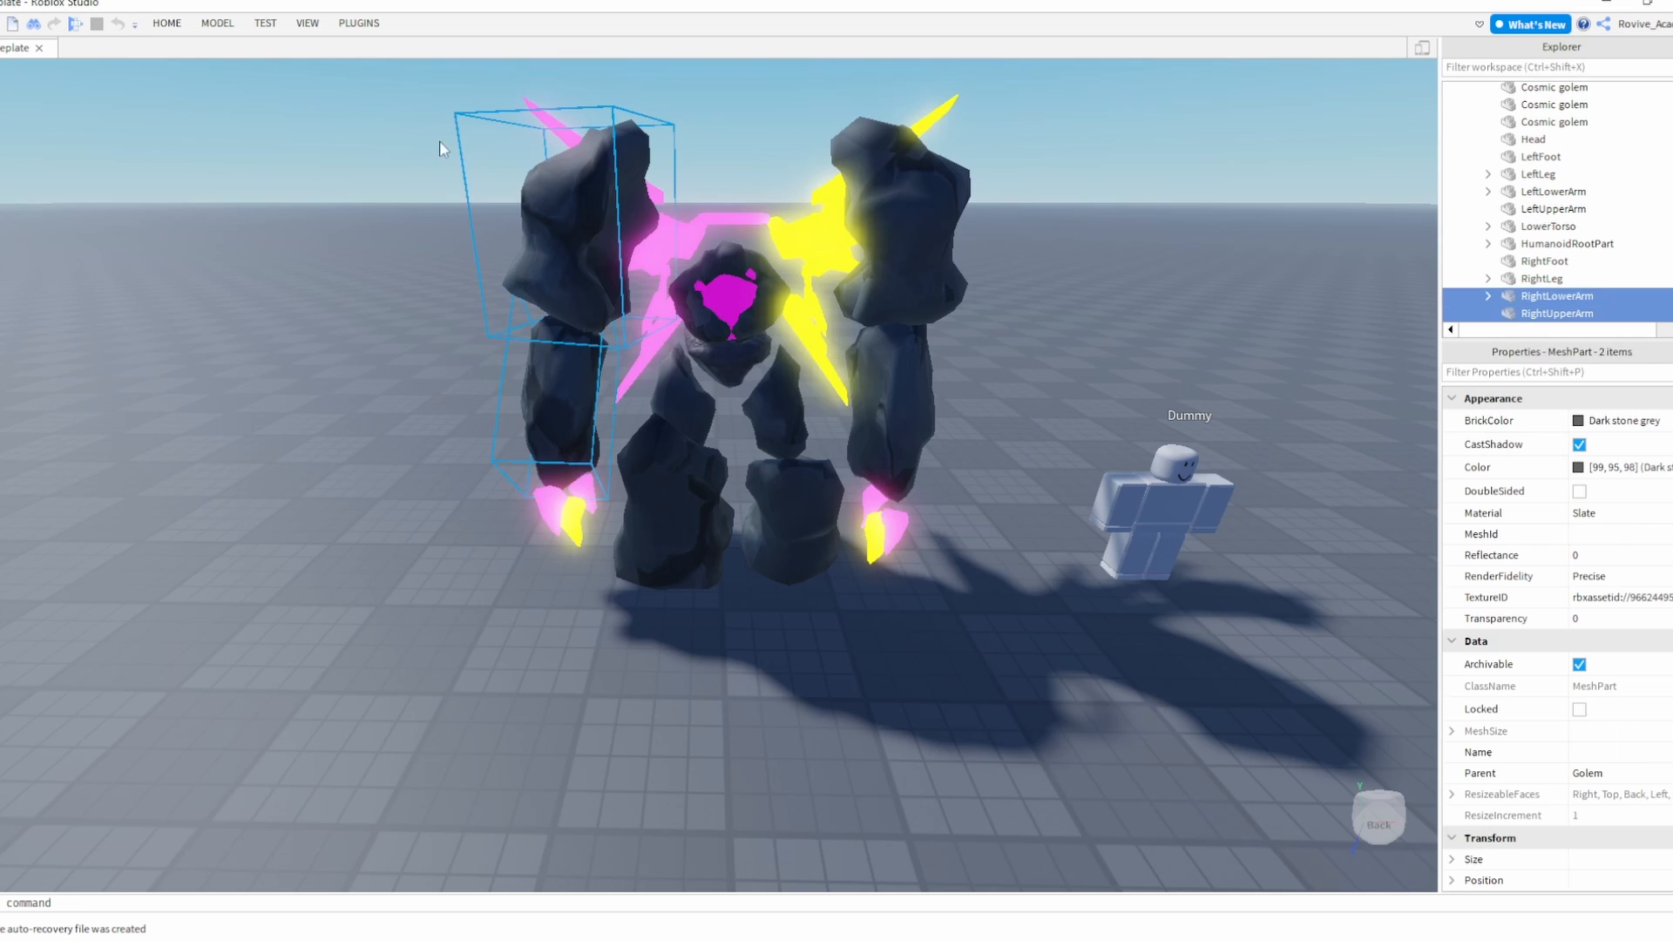
pyautogui.click(358, 23)
pyautogui.click(433, 69)
pyautogui.click(334, 503)
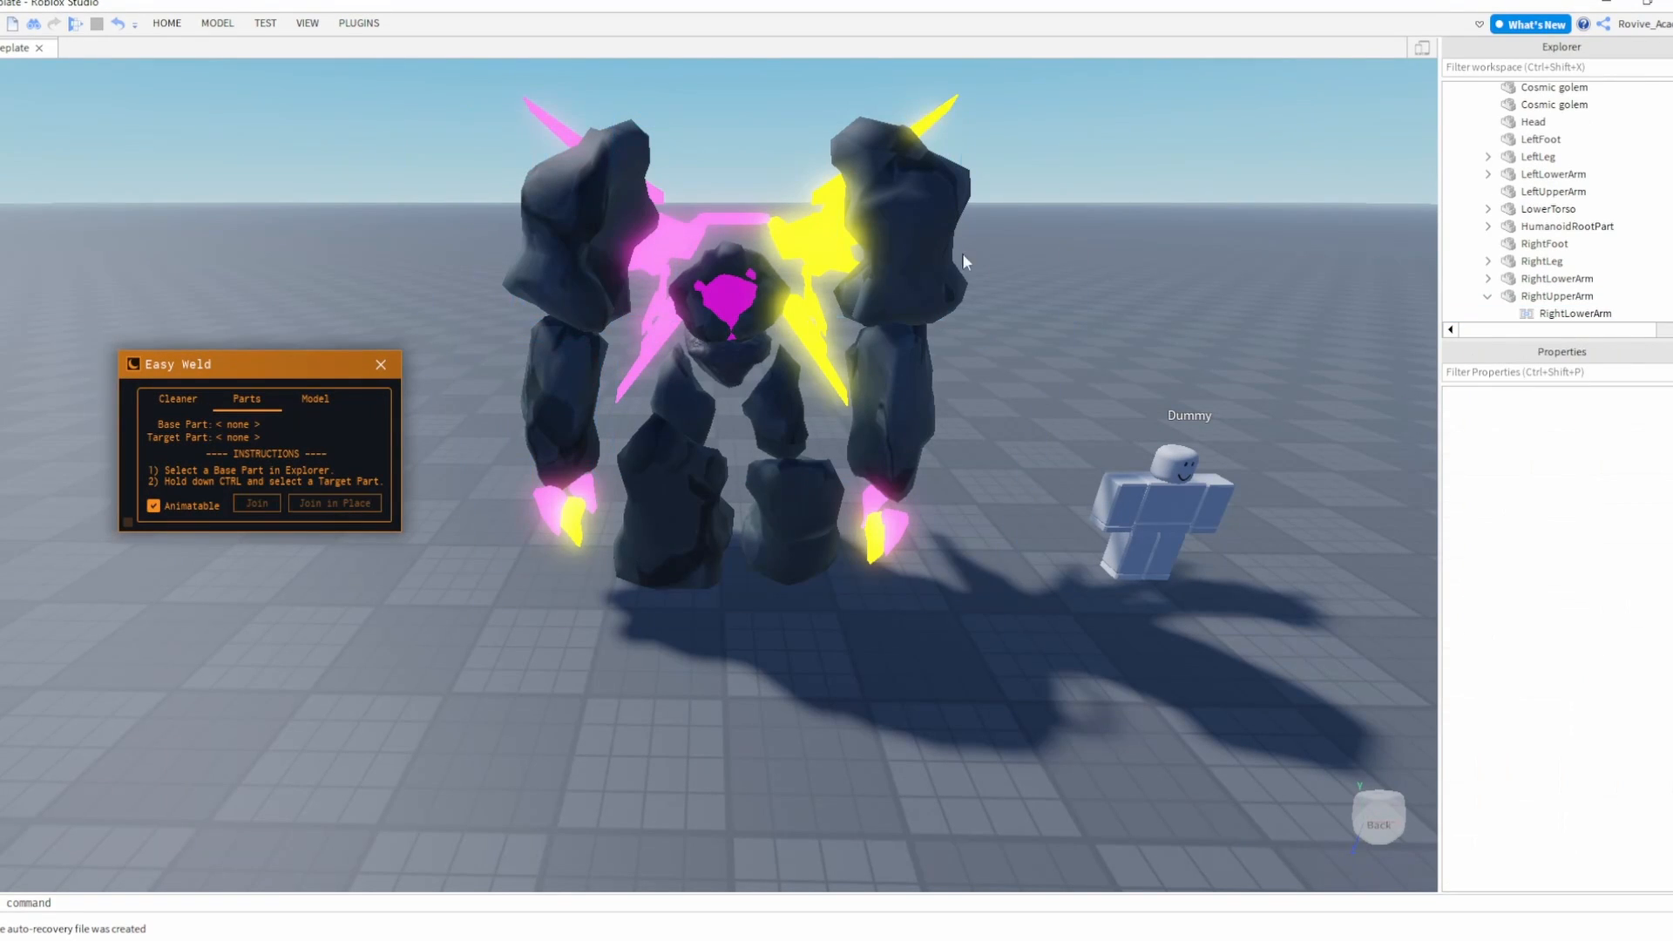
# - Join LeftLowerArm in place to LeftUpperArm as an animatable joint with Easy Weld
pyautogui.click(891, 381)
pyautogui.click(919, 257)
pyautogui.keyDown('ctrl'); pyautogui.click(897, 388); pyautogui.keyUp('ctrl')
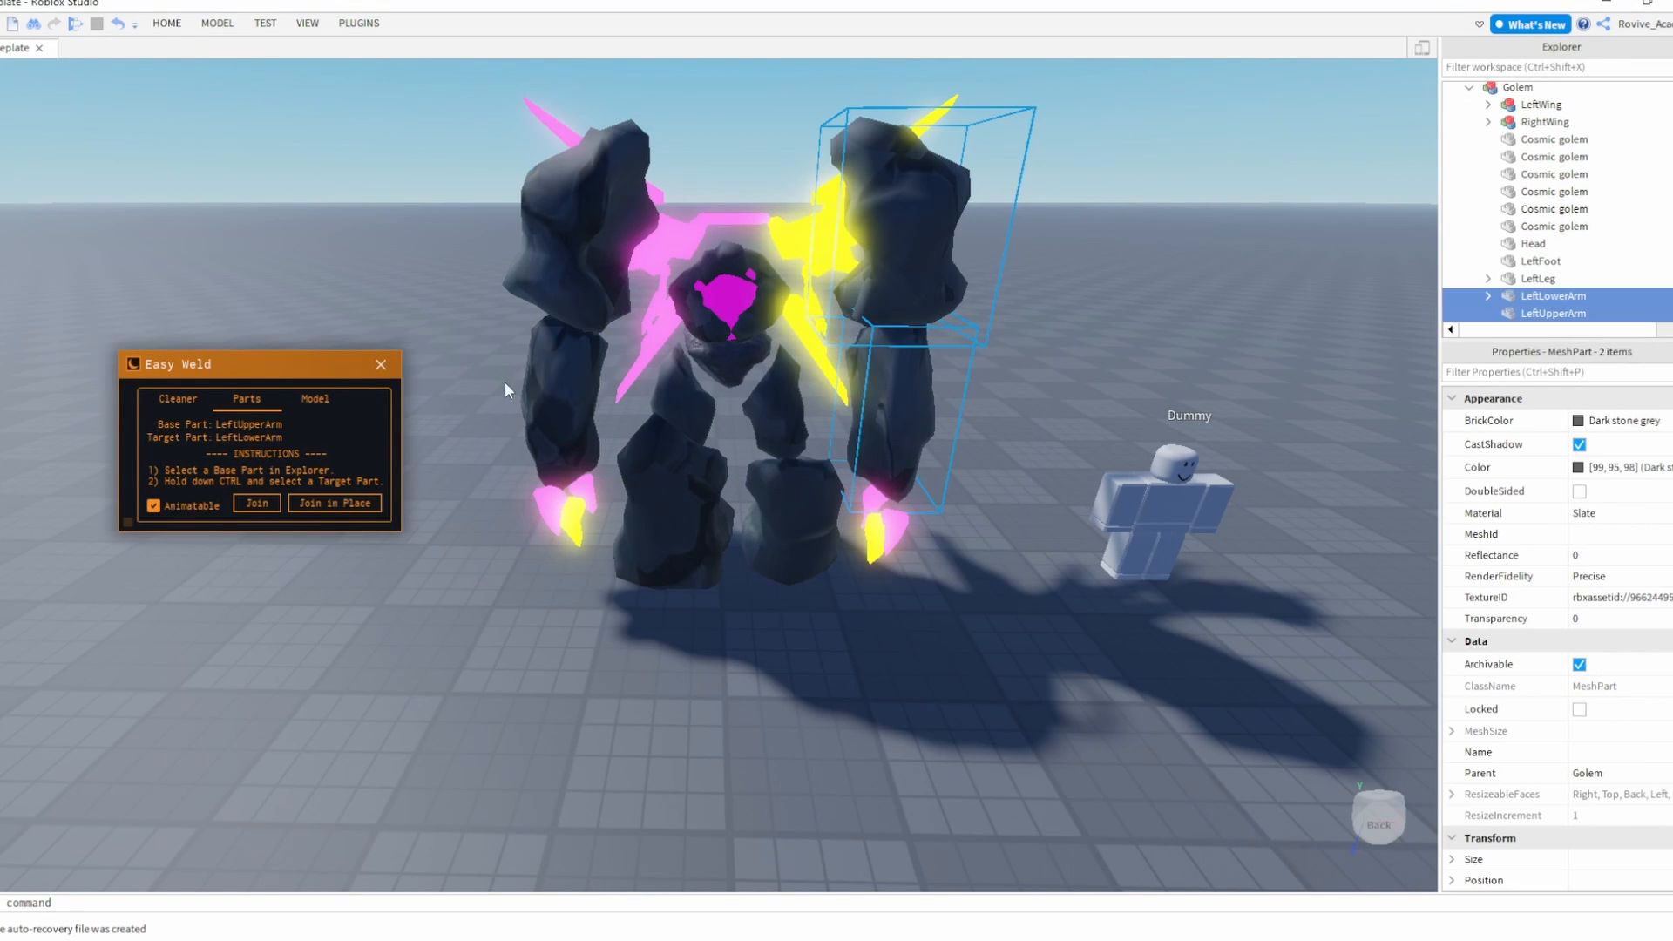
pyautogui.click(330, 503)
# - Reopen the Rig Test file in Moon Animator
pyautogui.click(358, 24)
pyautogui.click(336, 70)
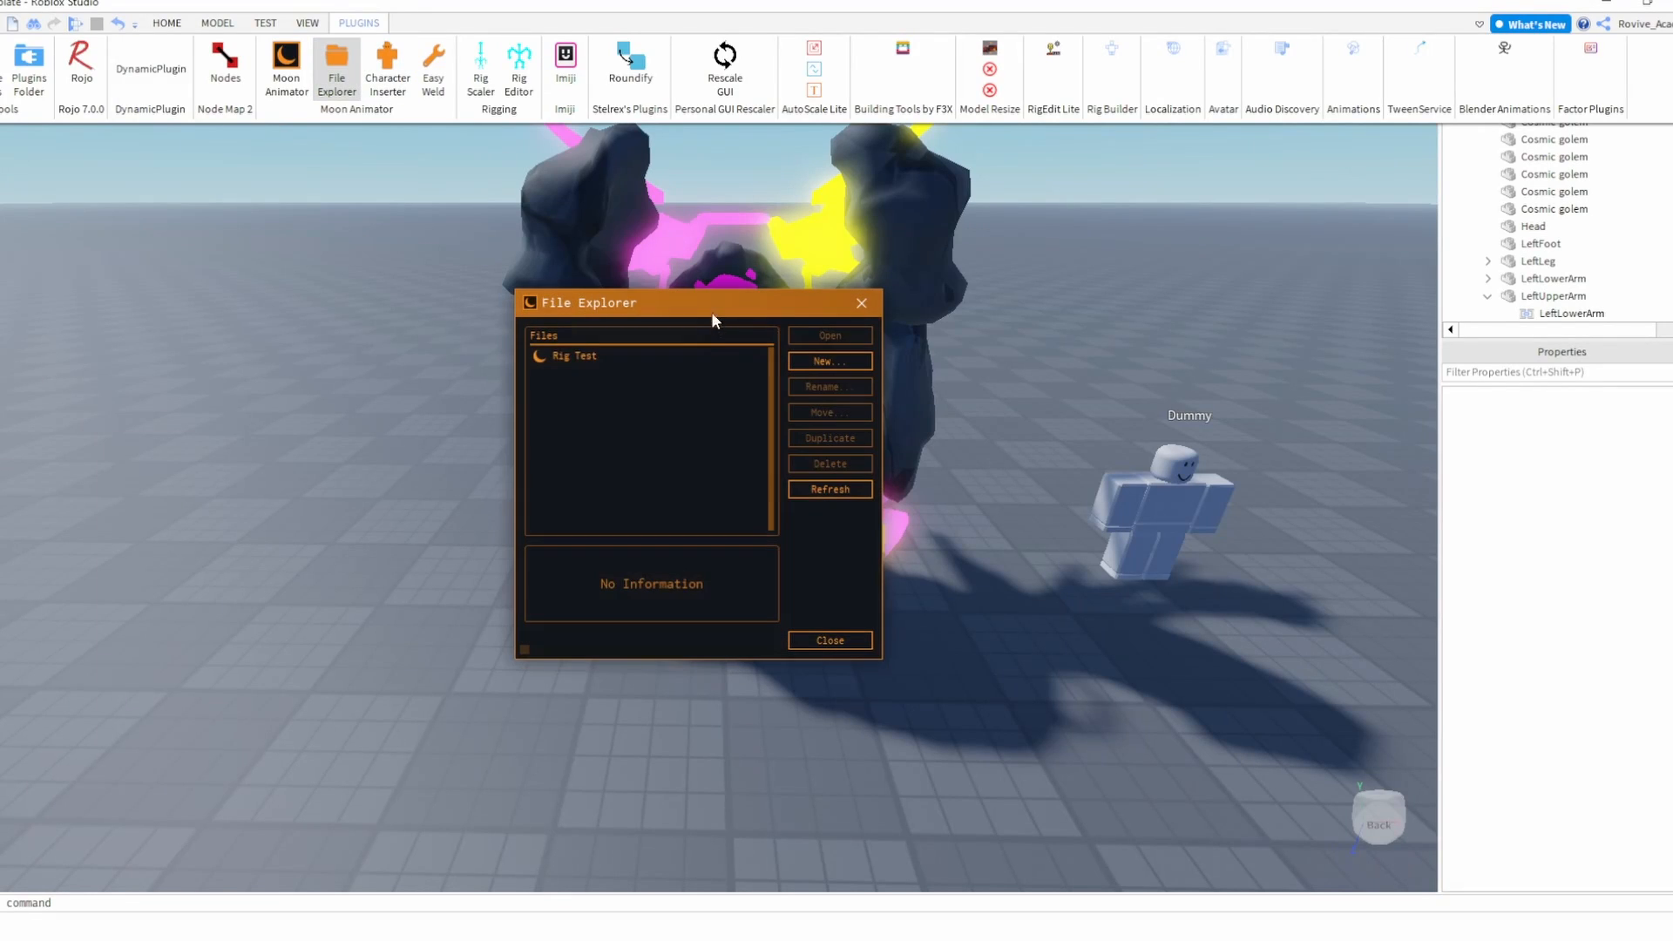
pyautogui.doubleClick(695, 359)
pyautogui.click(862, 304)
# - Add the Golem with its newly jointed arms to the Rig Test timeline as a rig item
pyautogui.click(513, 664)
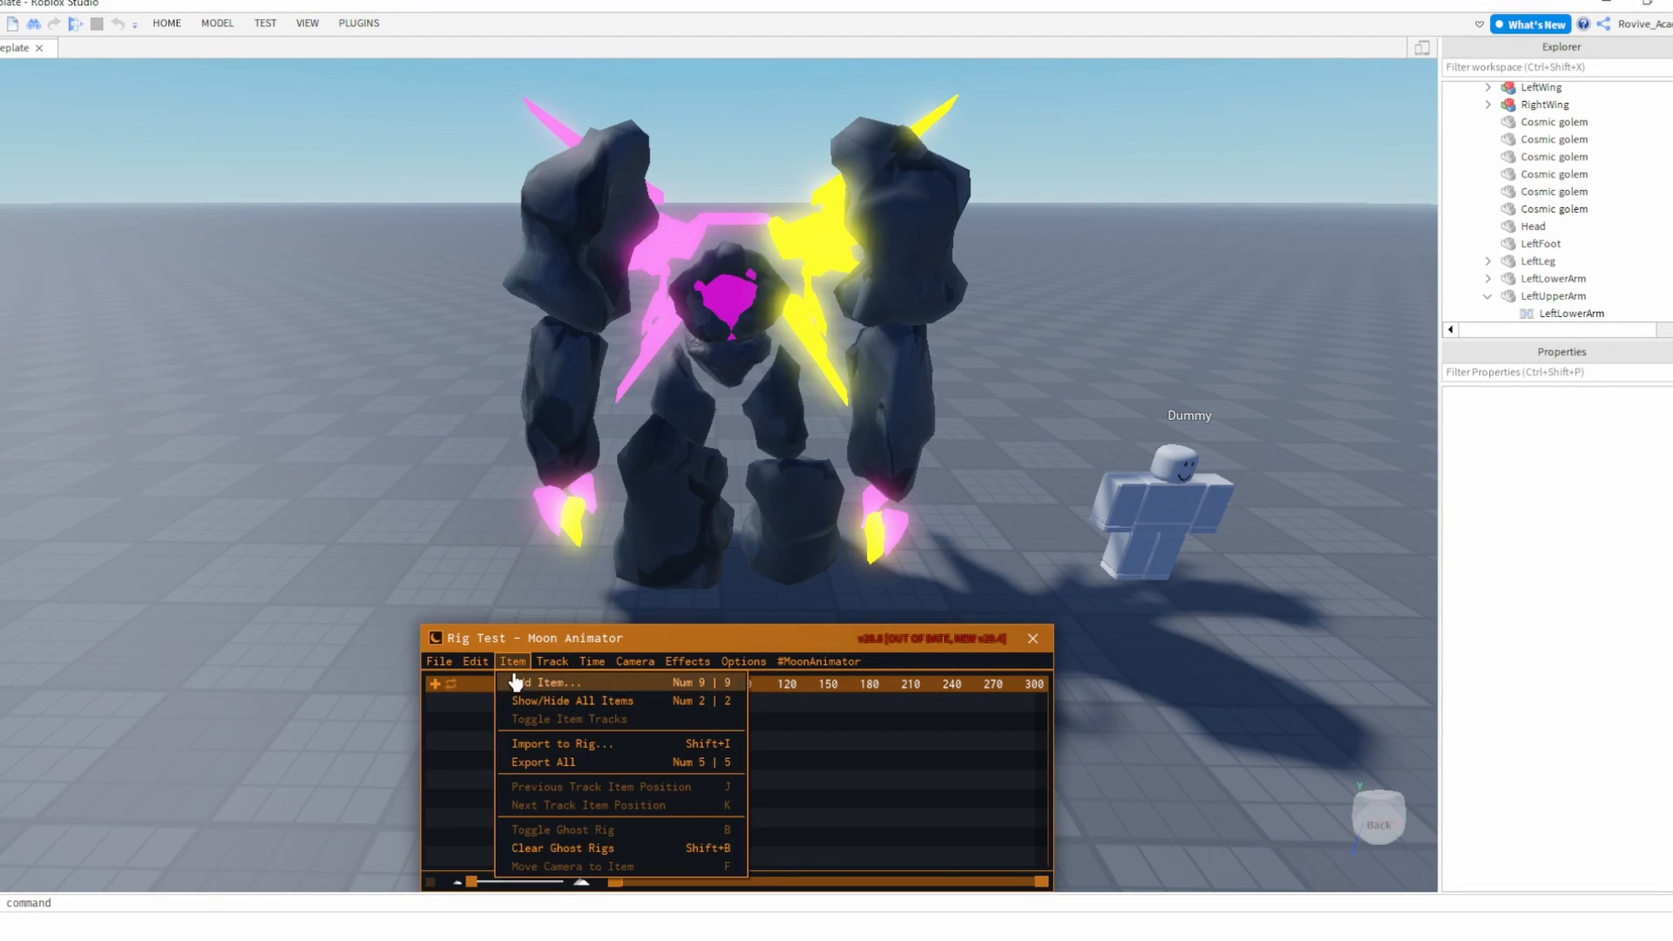
pyautogui.click(525, 683)
pyautogui.click(756, 423)
pyautogui.click(530, 785)
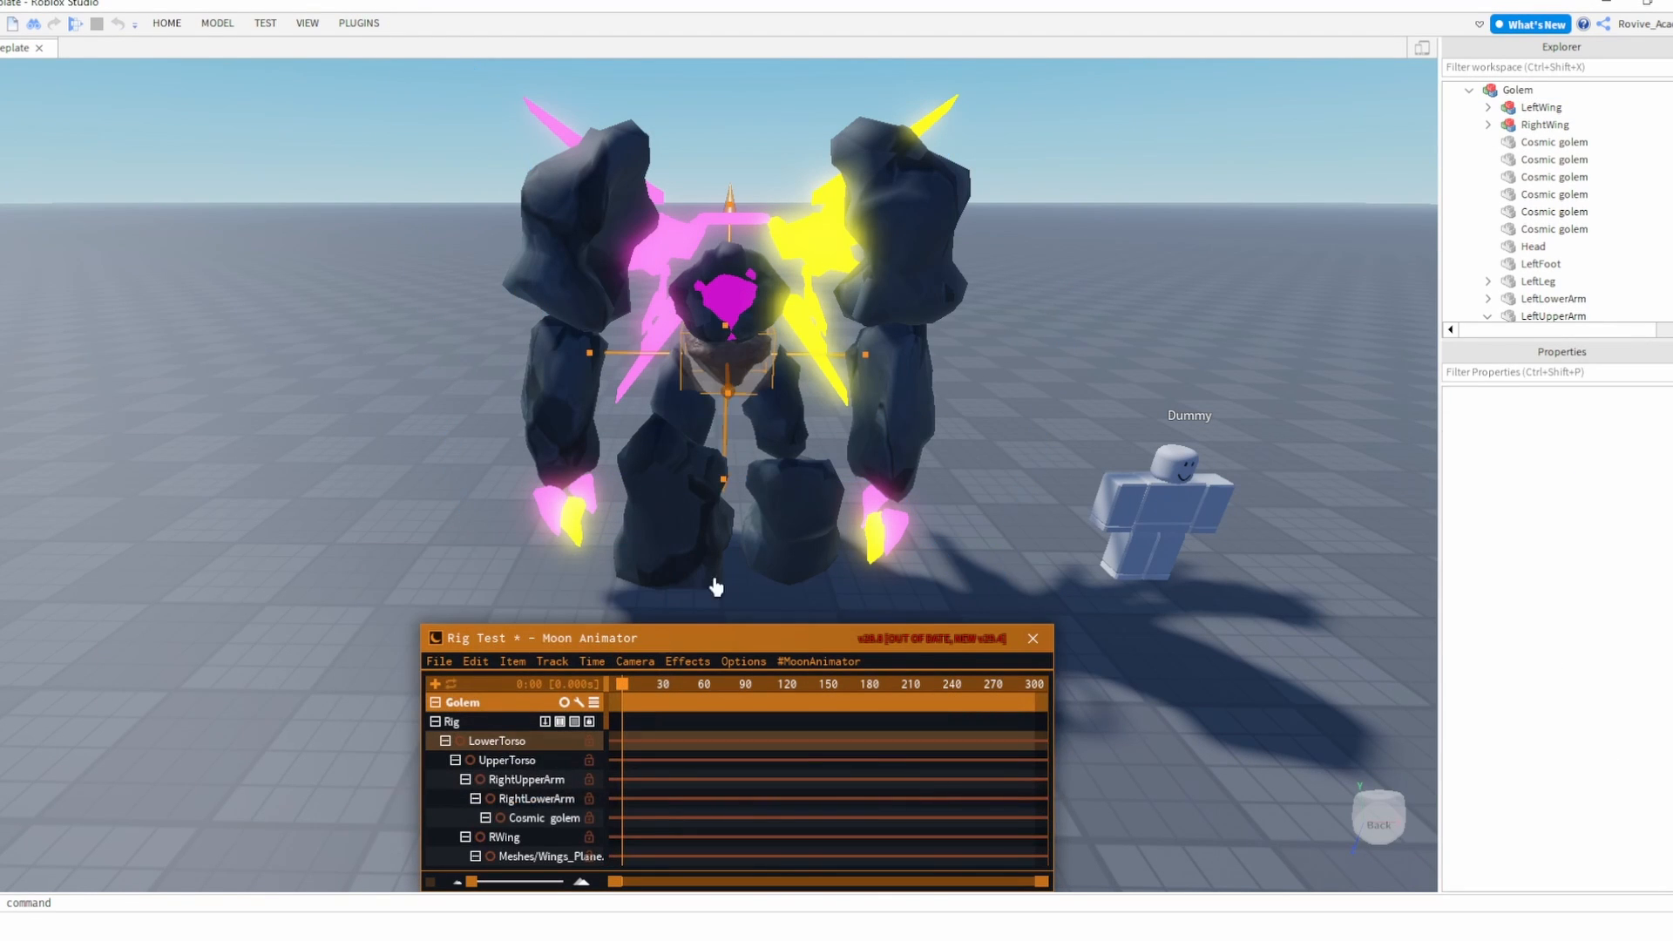
# - Try posing the LowerTorso to test the whole rig and undo the change
pyautogui.moveTo(865, 355); pyautogui.dragTo(706, 410)
pyautogui.hotkey('ctrl', 'z')
pyautogui.click(784, 773)
pyautogui.scroll(-3, 796, 463)
pyautogui.scroll(3, 929, 263)
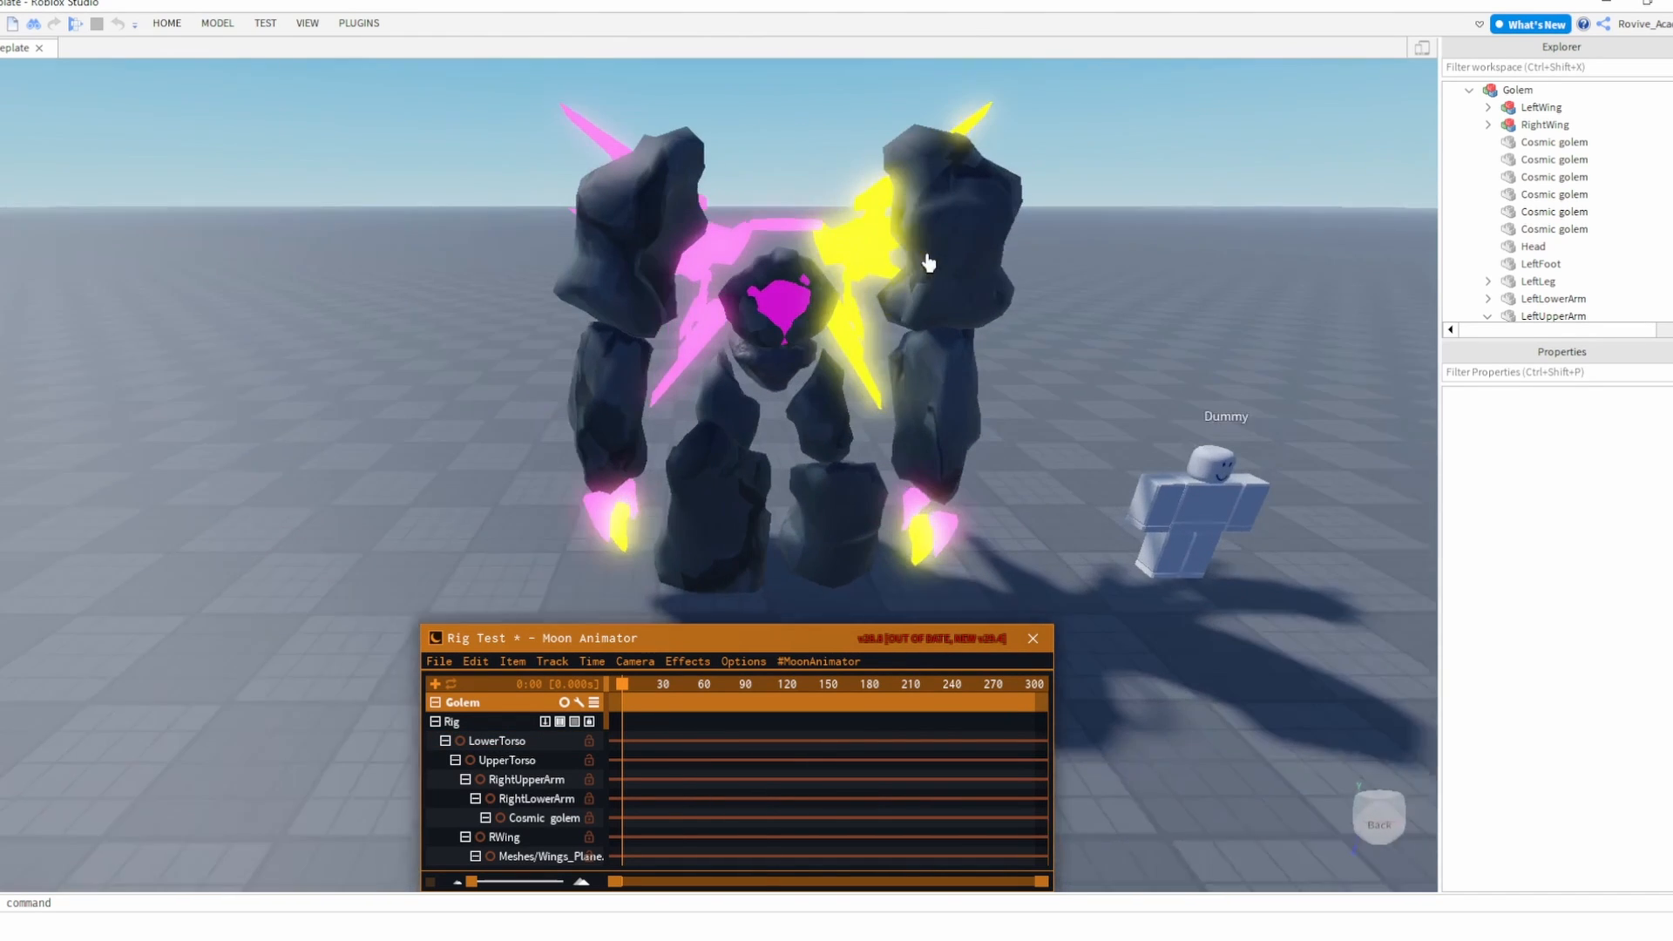
# - Try posing the golem's left upper arm and undo the change
pyautogui.click(929, 263)
pyautogui.moveTo(932, 165); pyautogui.dragTo(859, 172)
pyautogui.hotkey('ctrl', 'z')
# - Rotate the golem's RightUpperArm outward and pose its right arm upward
pyautogui.click(723, 219)
pyautogui.moveTo(747, 190); pyautogui.dragTo(793, 300)
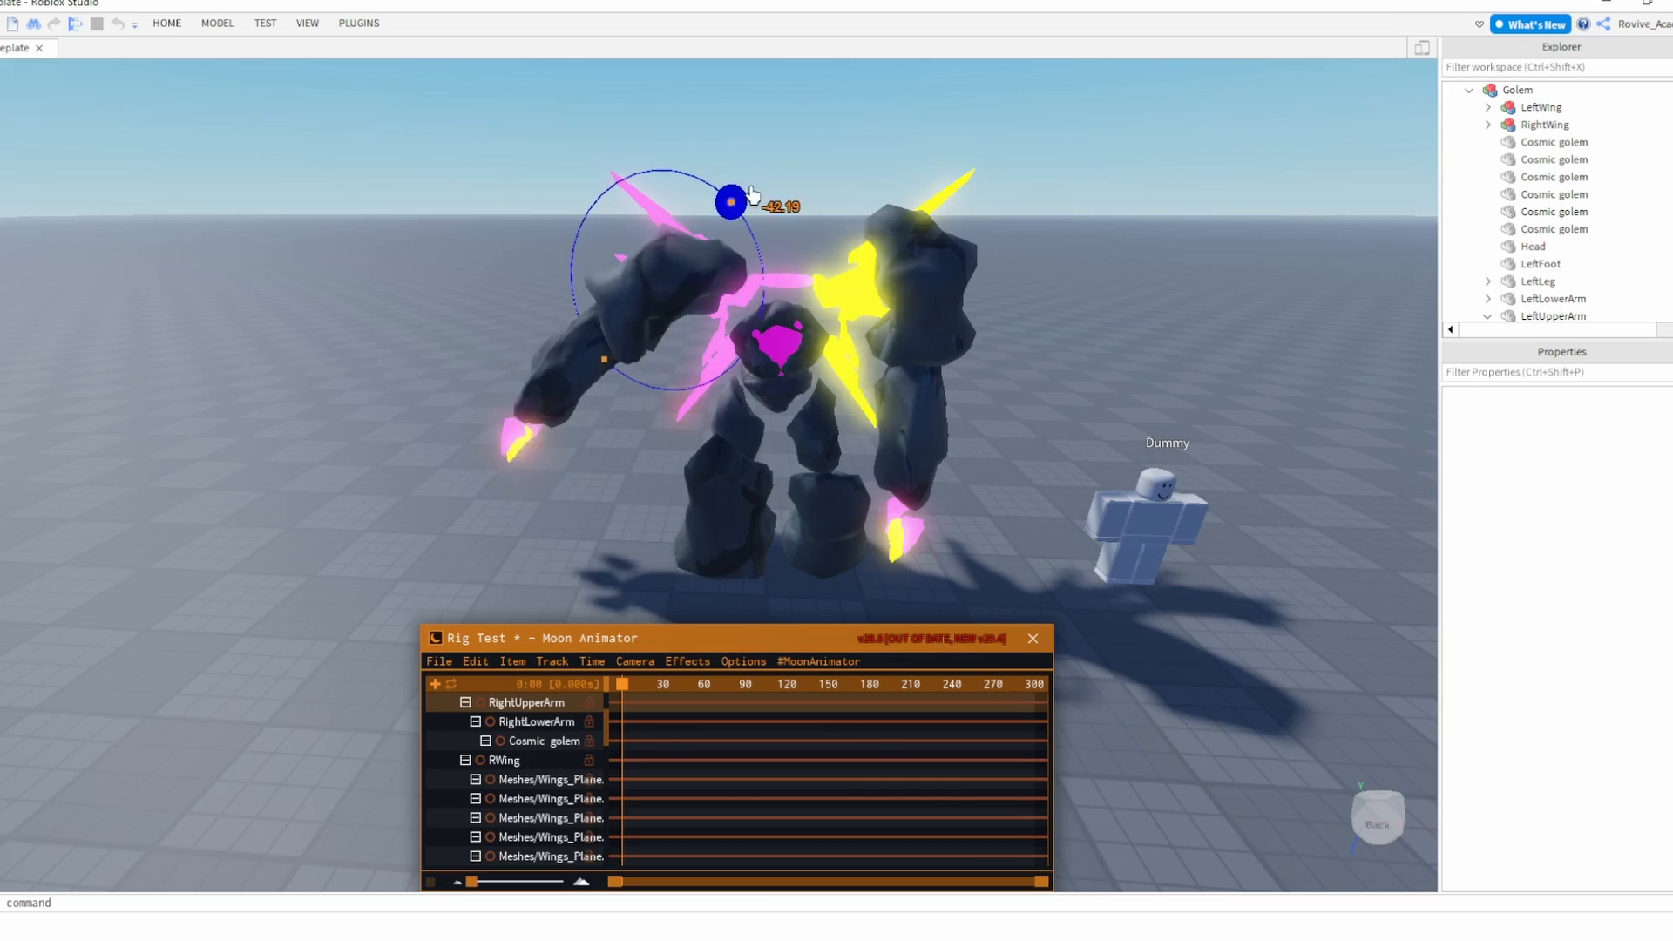
pyautogui.moveTo(753, 195); pyautogui.dragTo(676, 172)
pyautogui.press('a')
pyautogui.moveTo(767, 229); pyautogui.dragTo(776, 286, button='right')
pyautogui.moveTo(572, 380); pyautogui.dragTo(420, 261)
# - Keyframe the right upper and lower arms into a raised pose by about frame 25 and advance to frame 30
pyautogui.moveTo(571, 301); pyautogui.dragTo(606, 323, button='right')
pyautogui.click(609, 325)
pyautogui.press('a')
pyautogui.moveTo(896, 346); pyautogui.dragTo(806, 234)
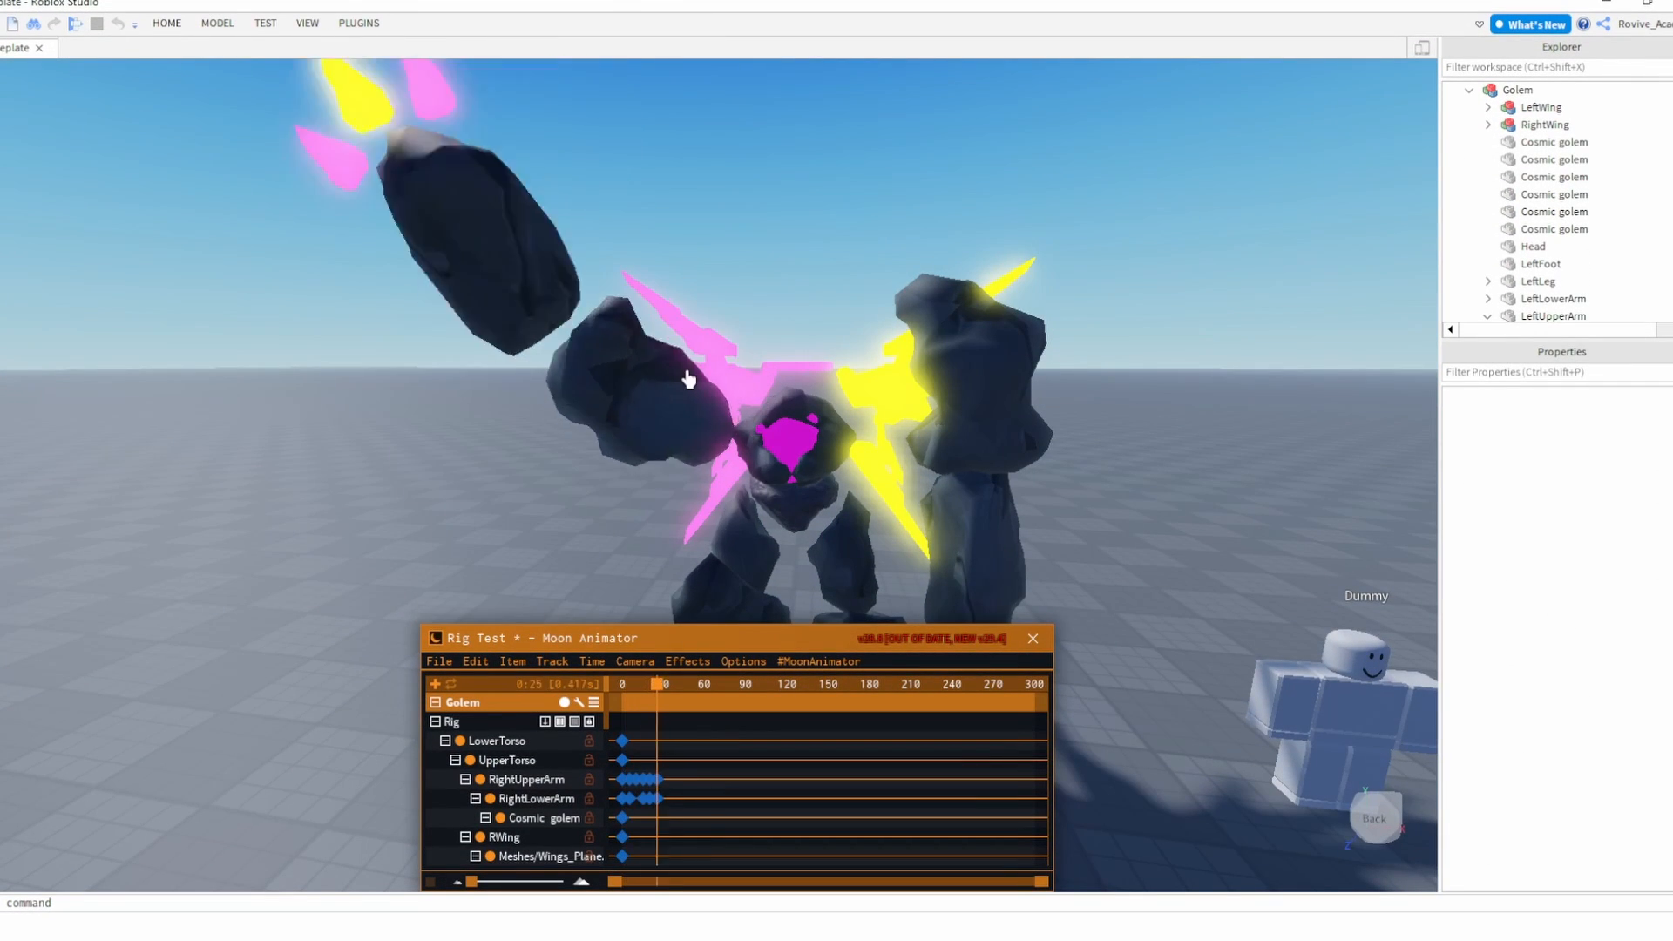
pyautogui.press('s')
pyautogui.moveTo(688, 379); pyautogui.dragTo(718, 514, button='right')
pyautogui.press('w')
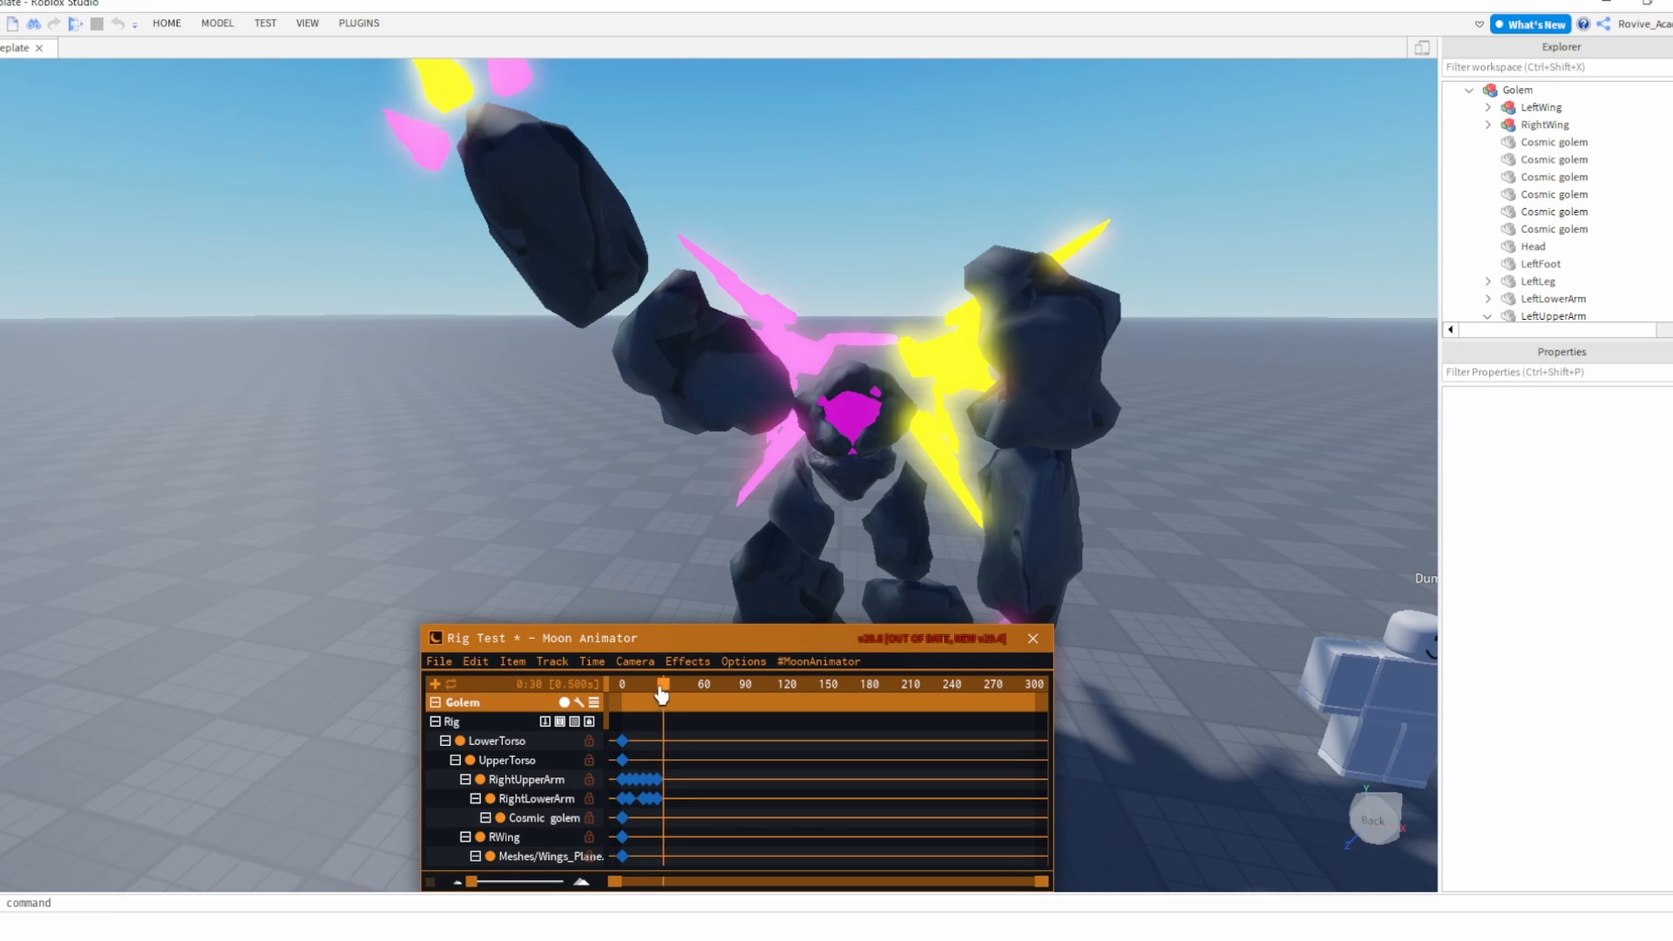
# - Play back the raised-arm animation and reopen the Rig Test animation file
pyautogui.press('space')
pyautogui.scroll(-1, 694, 455)
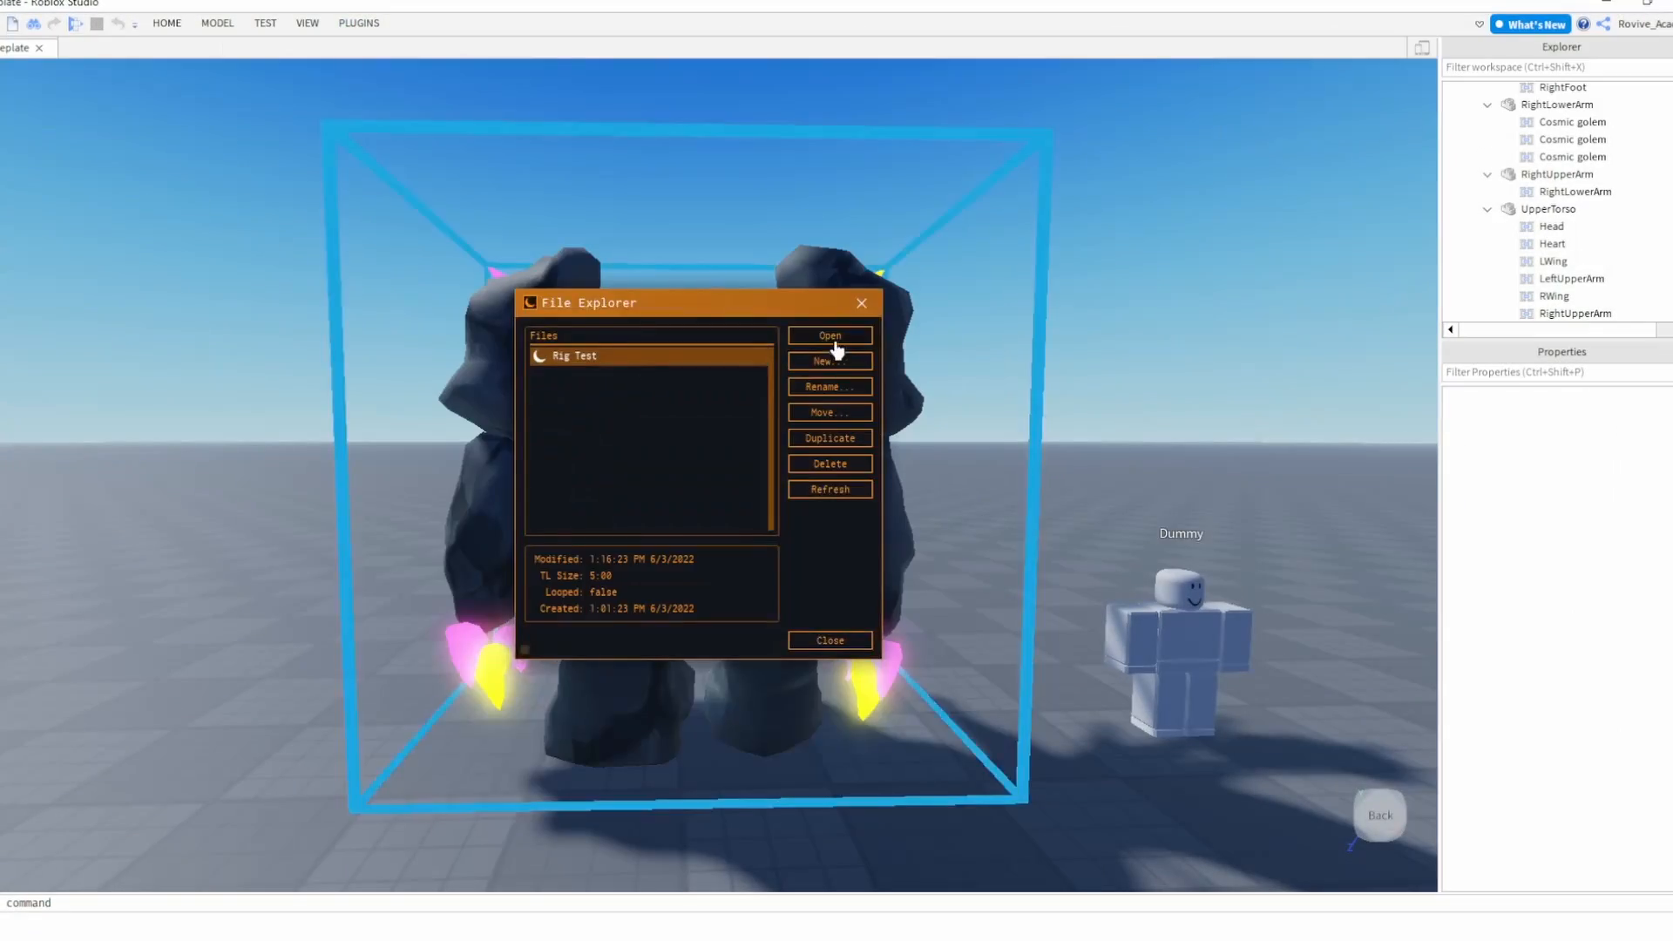
pyautogui.click(836, 343)
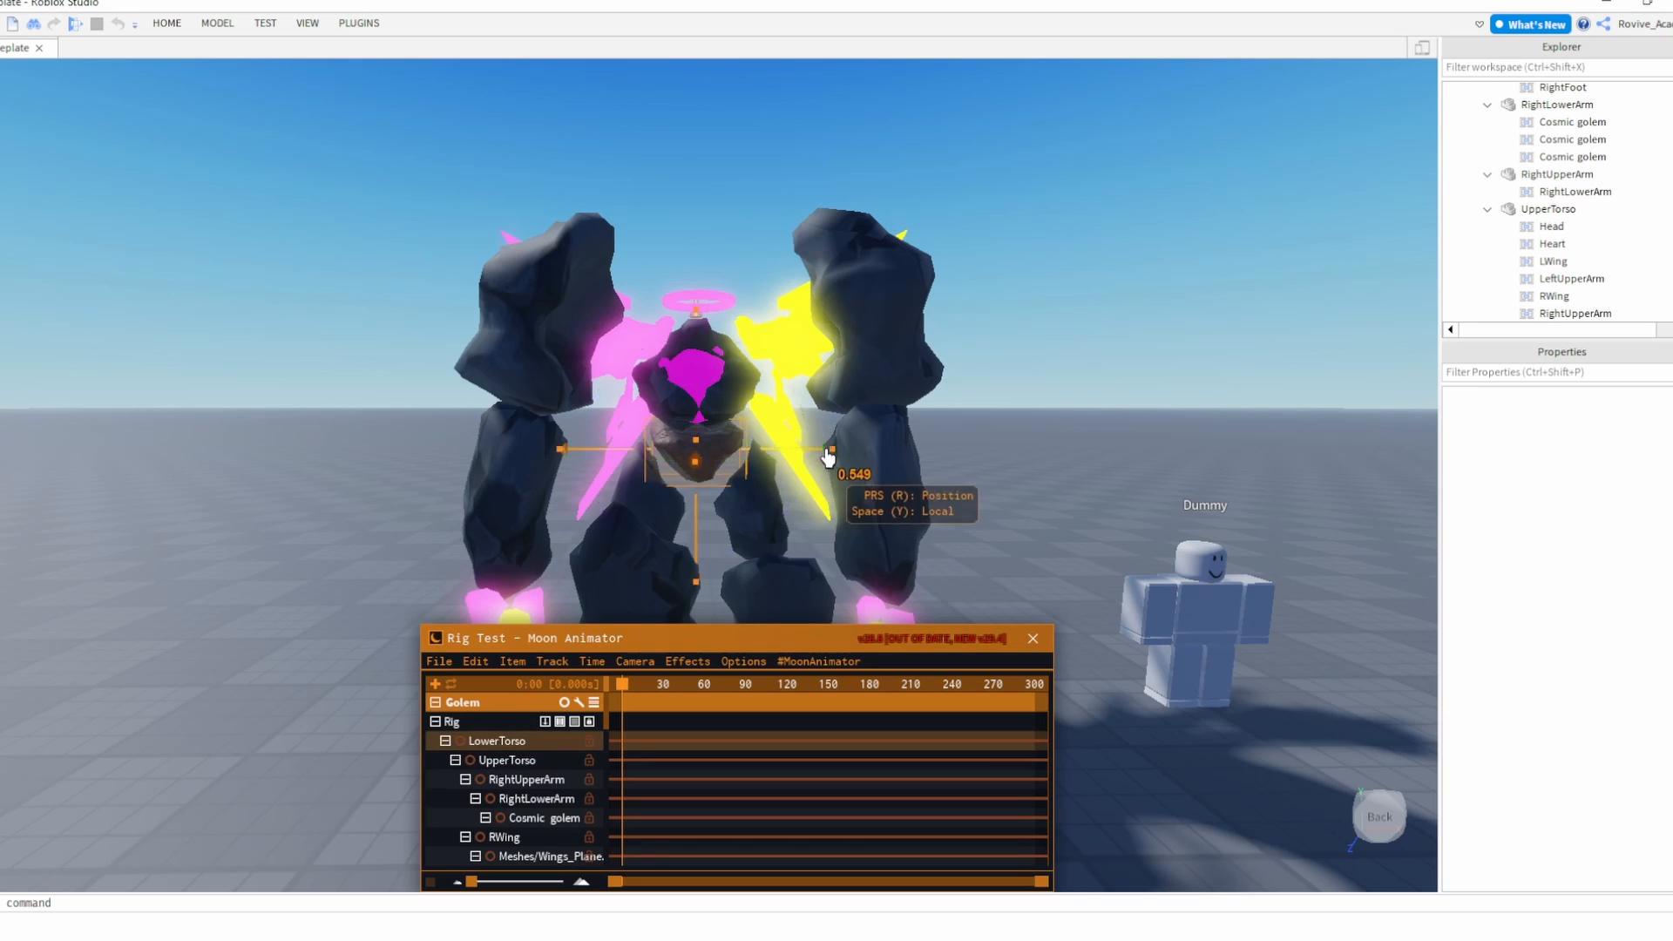
# - Try moving the LowerTorso sideways and rotating the LeftUpperArm to test their joints
pyautogui.moveTo(828, 455); pyautogui.dragTo(755, 454)
pyautogui.click(979, 400)
pyautogui.scroll(3, 979, 400)
pyautogui.moveTo(979, 400); pyautogui.dragTo(922, 314, button='right')
pyautogui.click(925, 325)
pyautogui.press('r')
pyautogui.moveTo(803, 239); pyautogui.dragTo(872, 299)
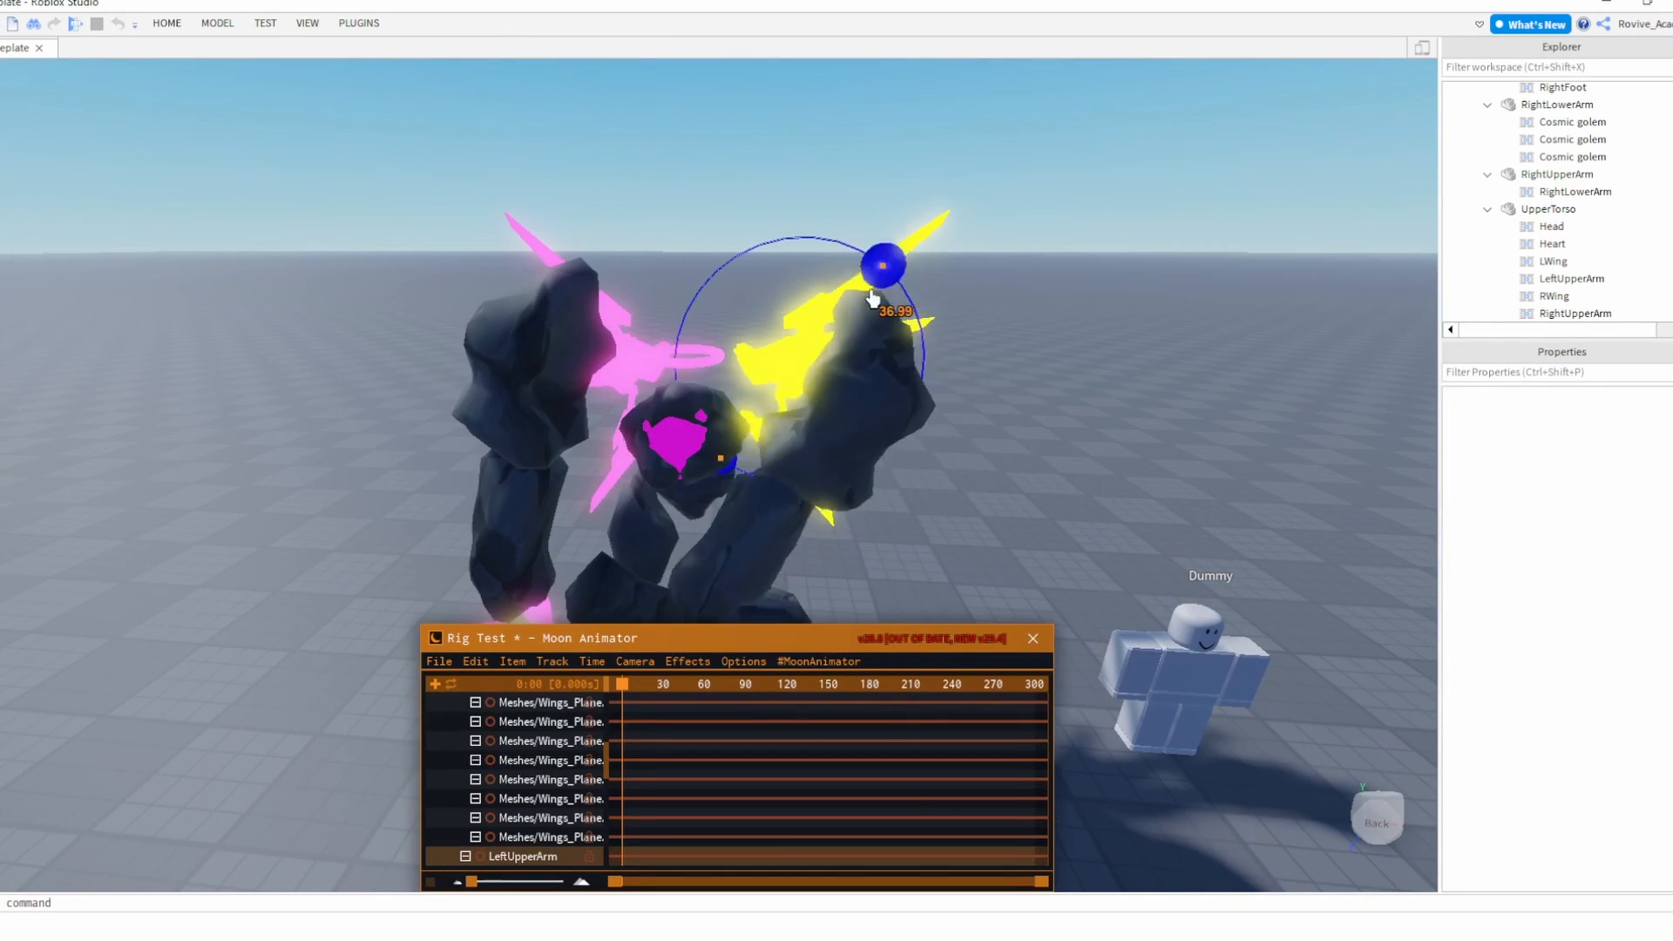
# - Try rotating the golem's RightUpperArm and undo the change
pyautogui.moveTo(652, 264); pyautogui.dragTo(629, 320)
pyautogui.hotkey('ctrl', 'z')
pyautogui.click(669, 270)
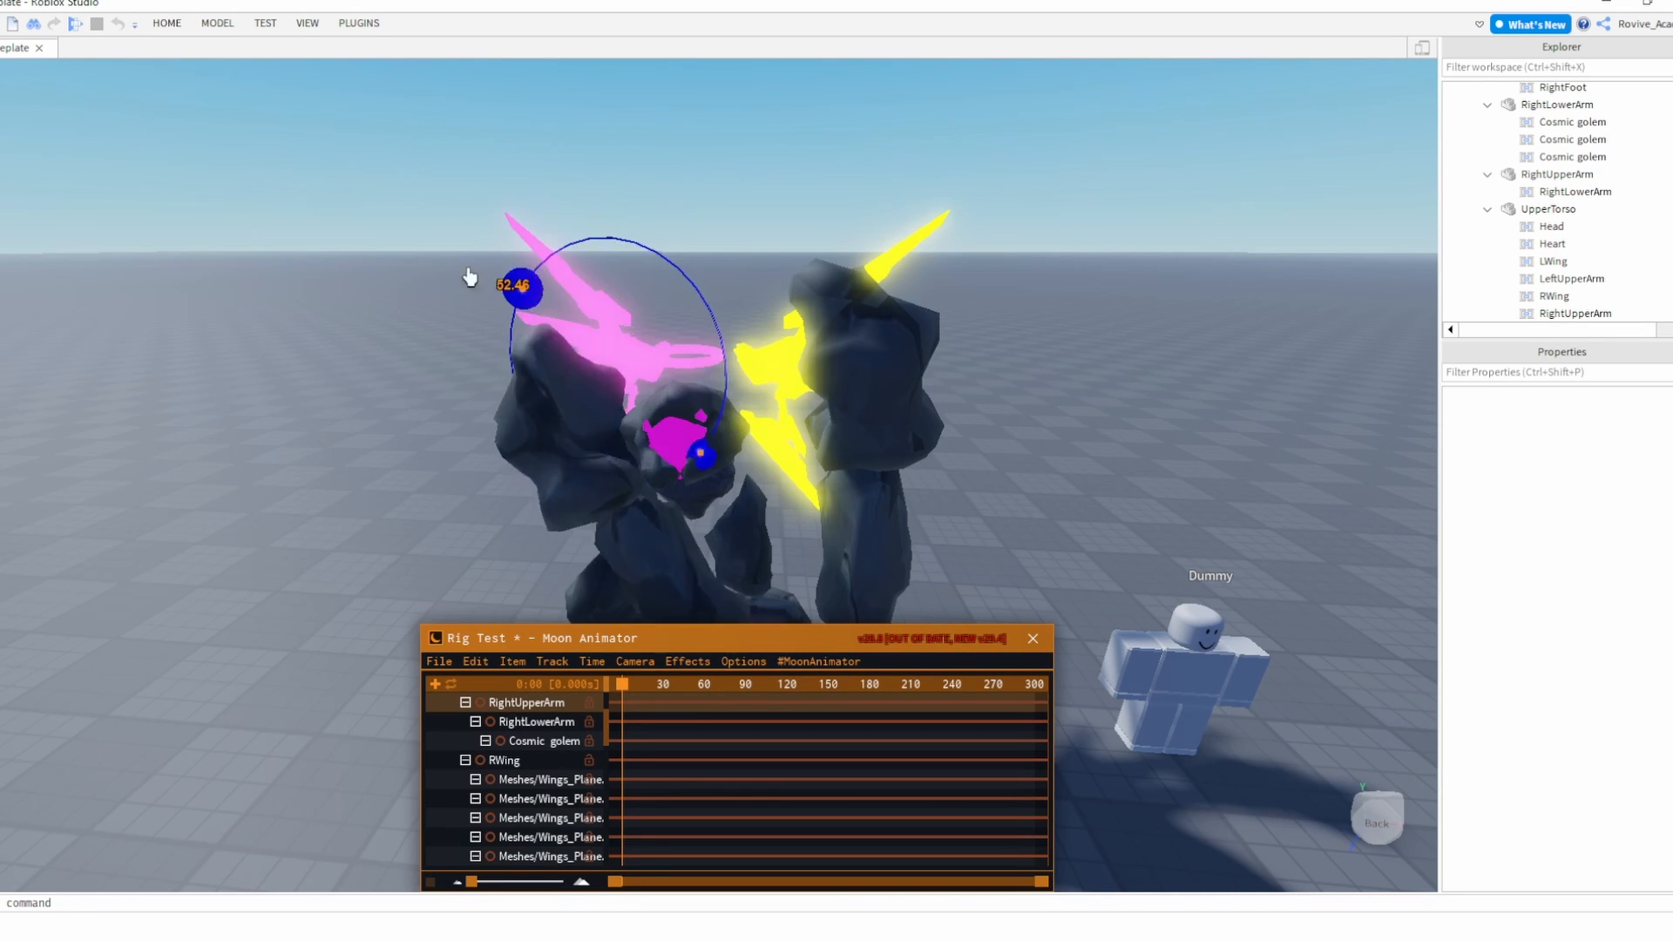
pyautogui.moveTo(718, 215); pyautogui.dragTo(743, 340, button='right')
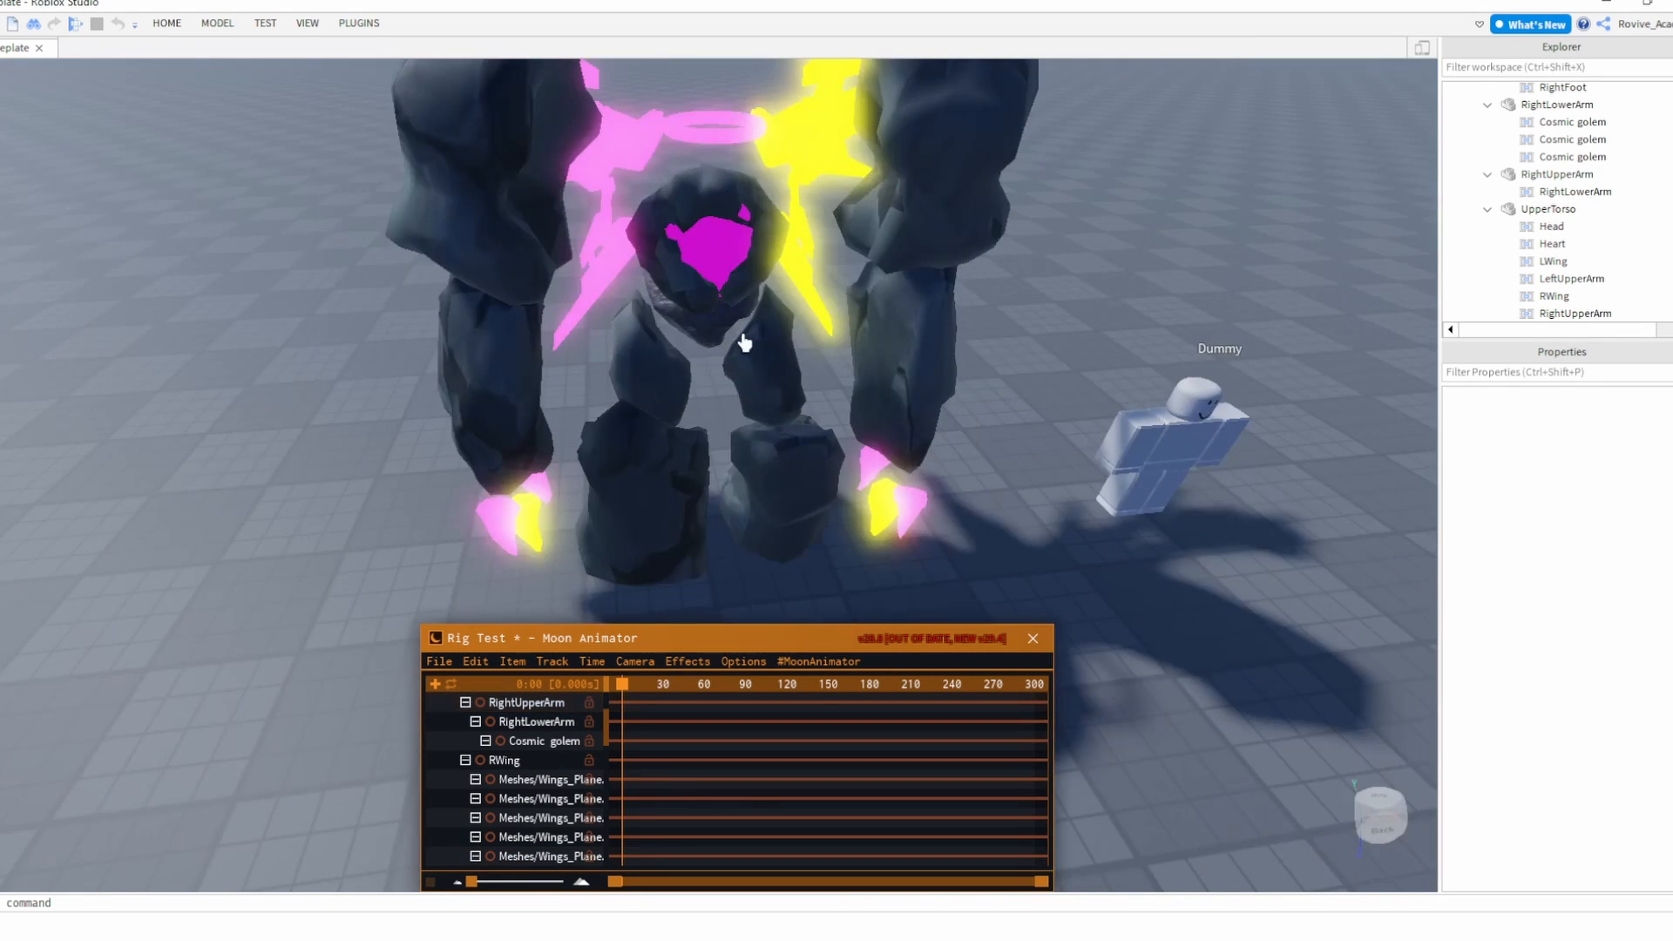
# - Try rotating the golem's RightLeg and RightFoot to test the right leg joints
pyautogui.click(680, 349)
pyautogui.moveTo(688, 381); pyautogui.dragTo(657, 389)
pyautogui.moveTo(657, 388); pyautogui.dragTo(686, 383, button='right')
pyautogui.moveTo(695, 342); pyautogui.dragTo(686, 393)
pyautogui.moveTo(652, 274); pyautogui.dragTo(873, 319)
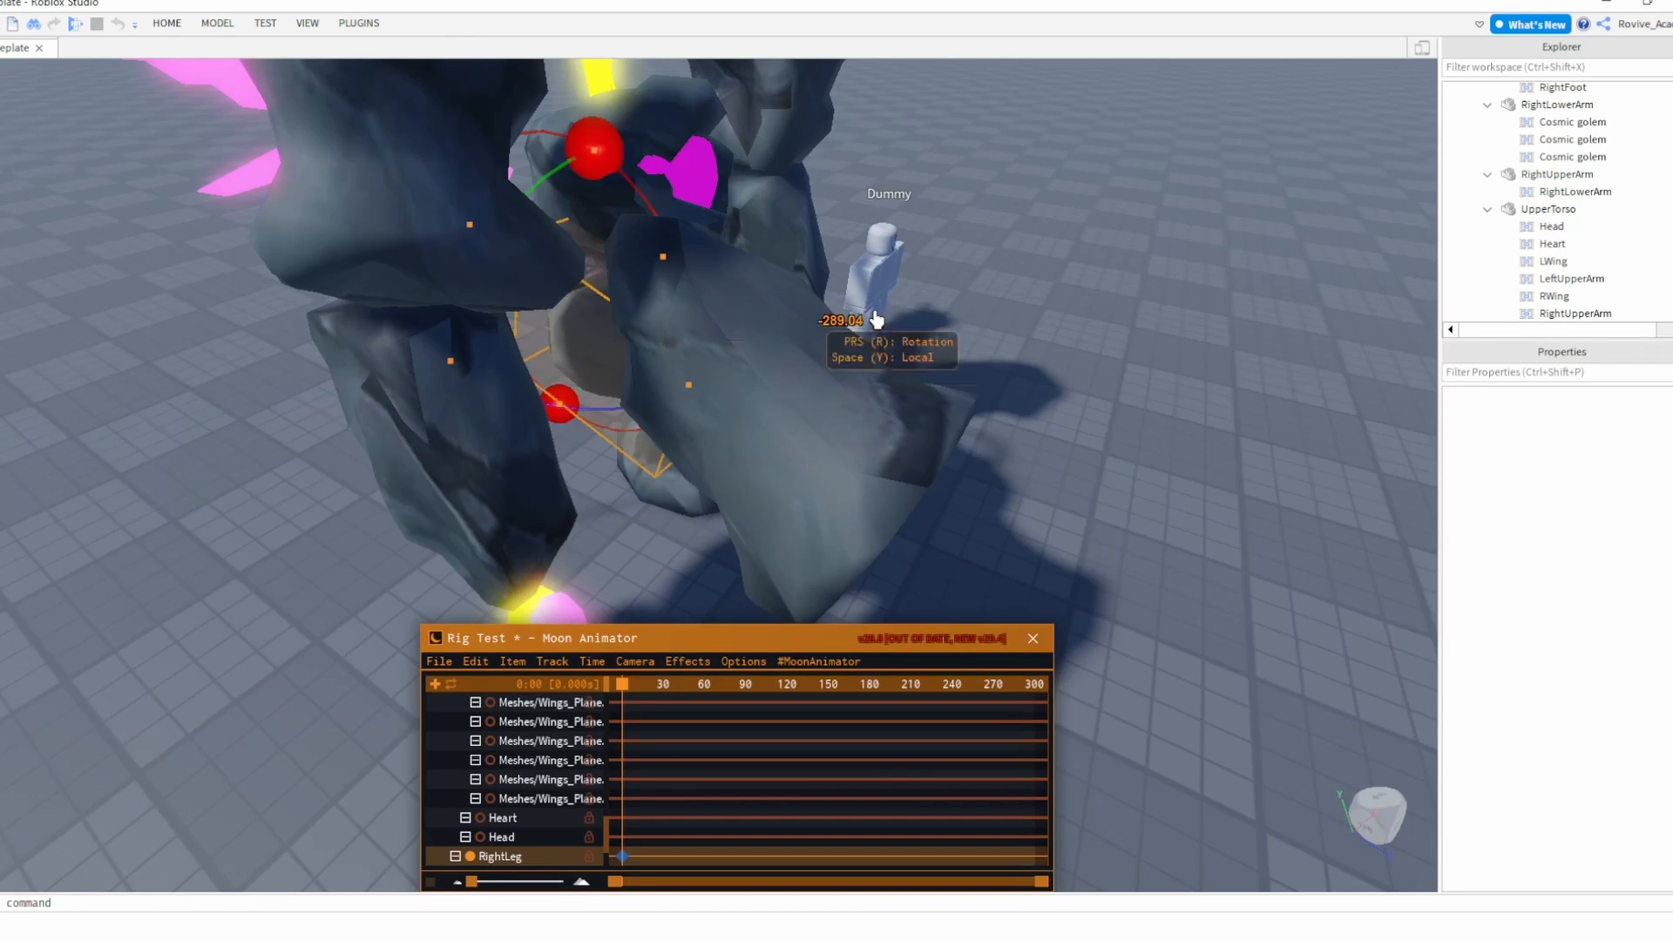
pyautogui.moveTo(759, 359); pyautogui.dragTo(740, 367, button='right')
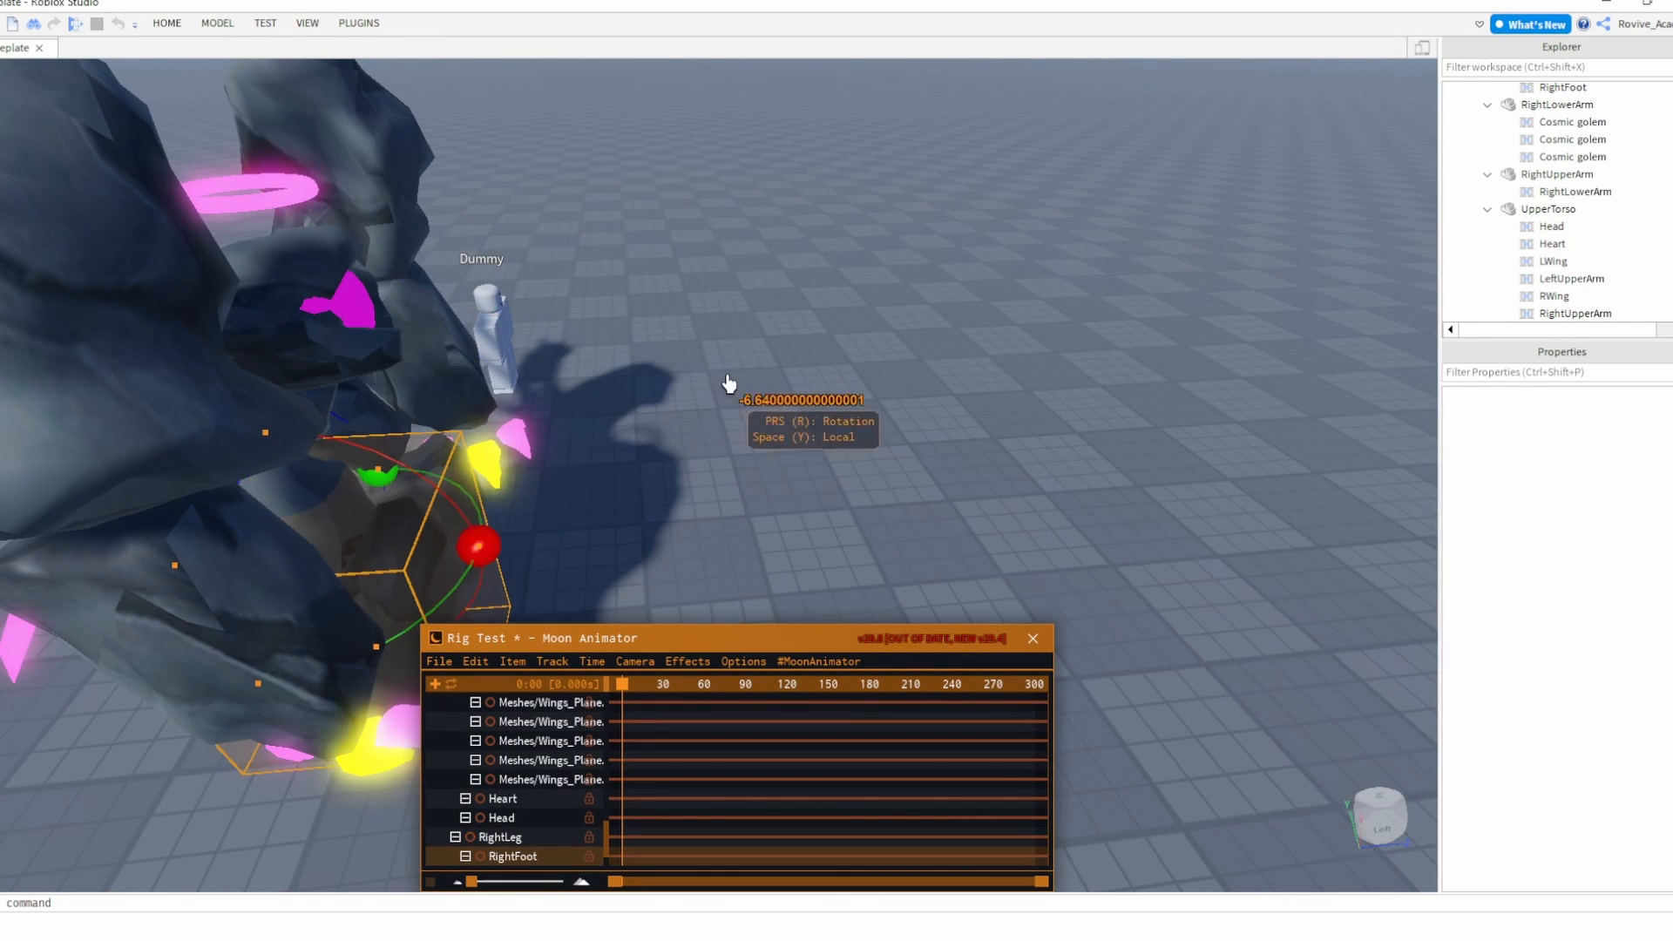
pyautogui.moveTo(729, 383); pyautogui.dragTo(825, 389, button='right')
# - Try rotating the golem's LeftLeg and check the LeftFoot attached to it
pyautogui.click(824, 388)
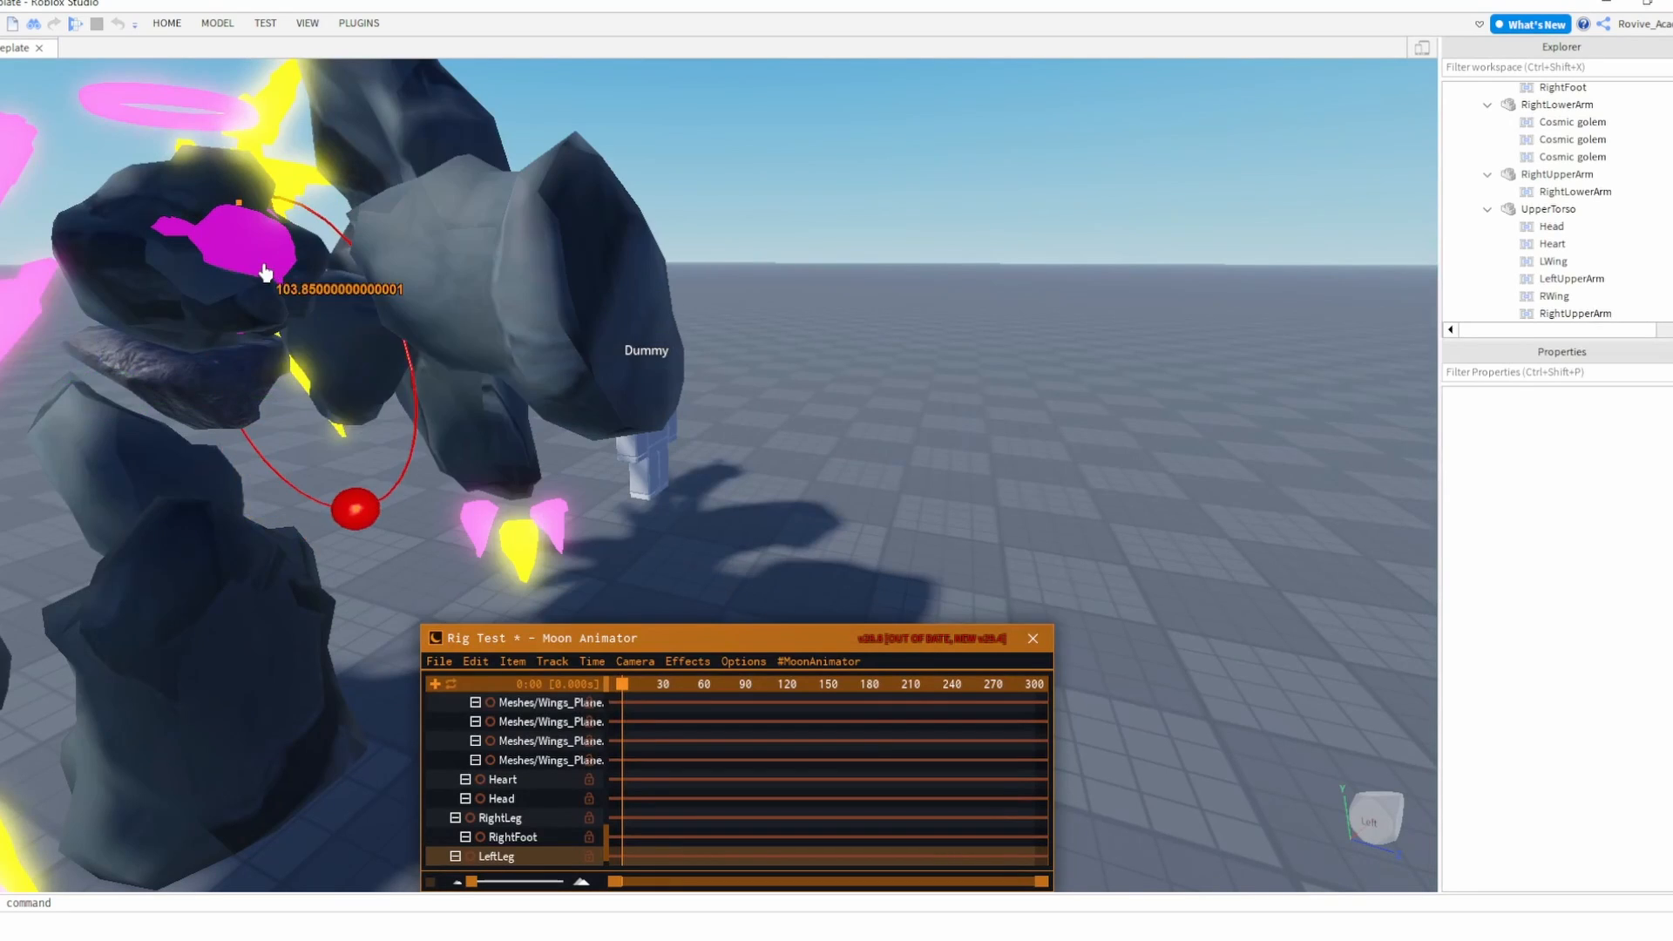
pyautogui.click(499, 302)
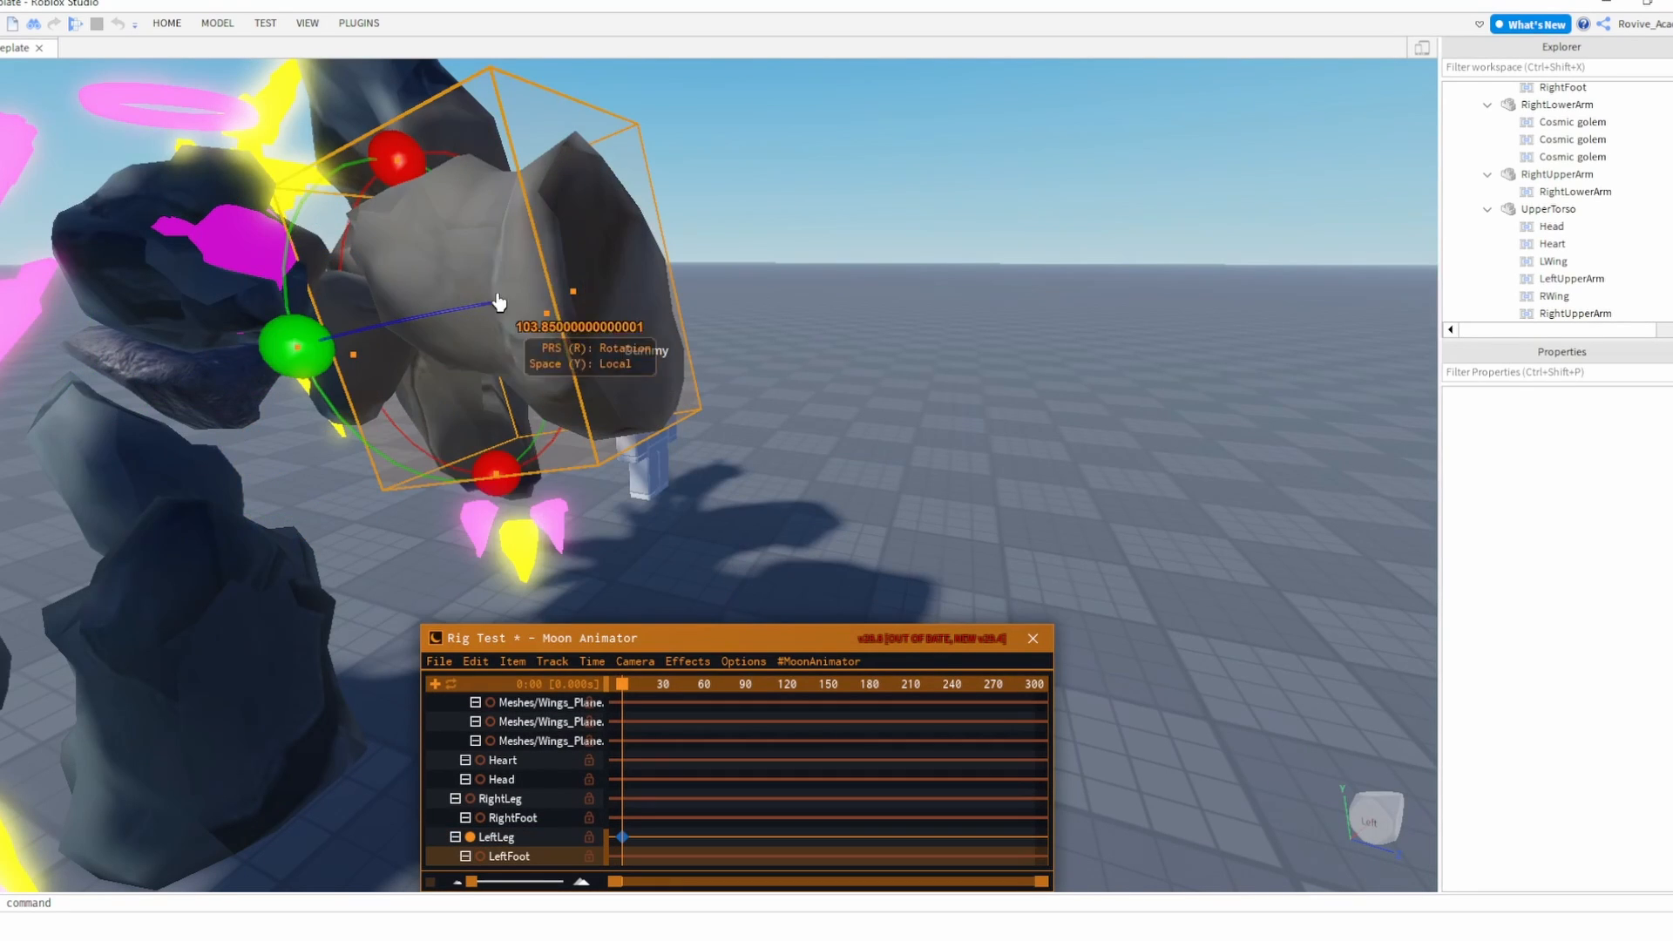
pyautogui.click(704, 256)
pyautogui.moveTo(715, 267); pyautogui.dragTo(717, 270, button='right')
# - Try rotating the Head part and the UpperTorso to test the upper body joints
pyautogui.click(498, 233)
pyautogui.moveTo(498, 233); pyautogui.dragTo(499, 239, button='right')
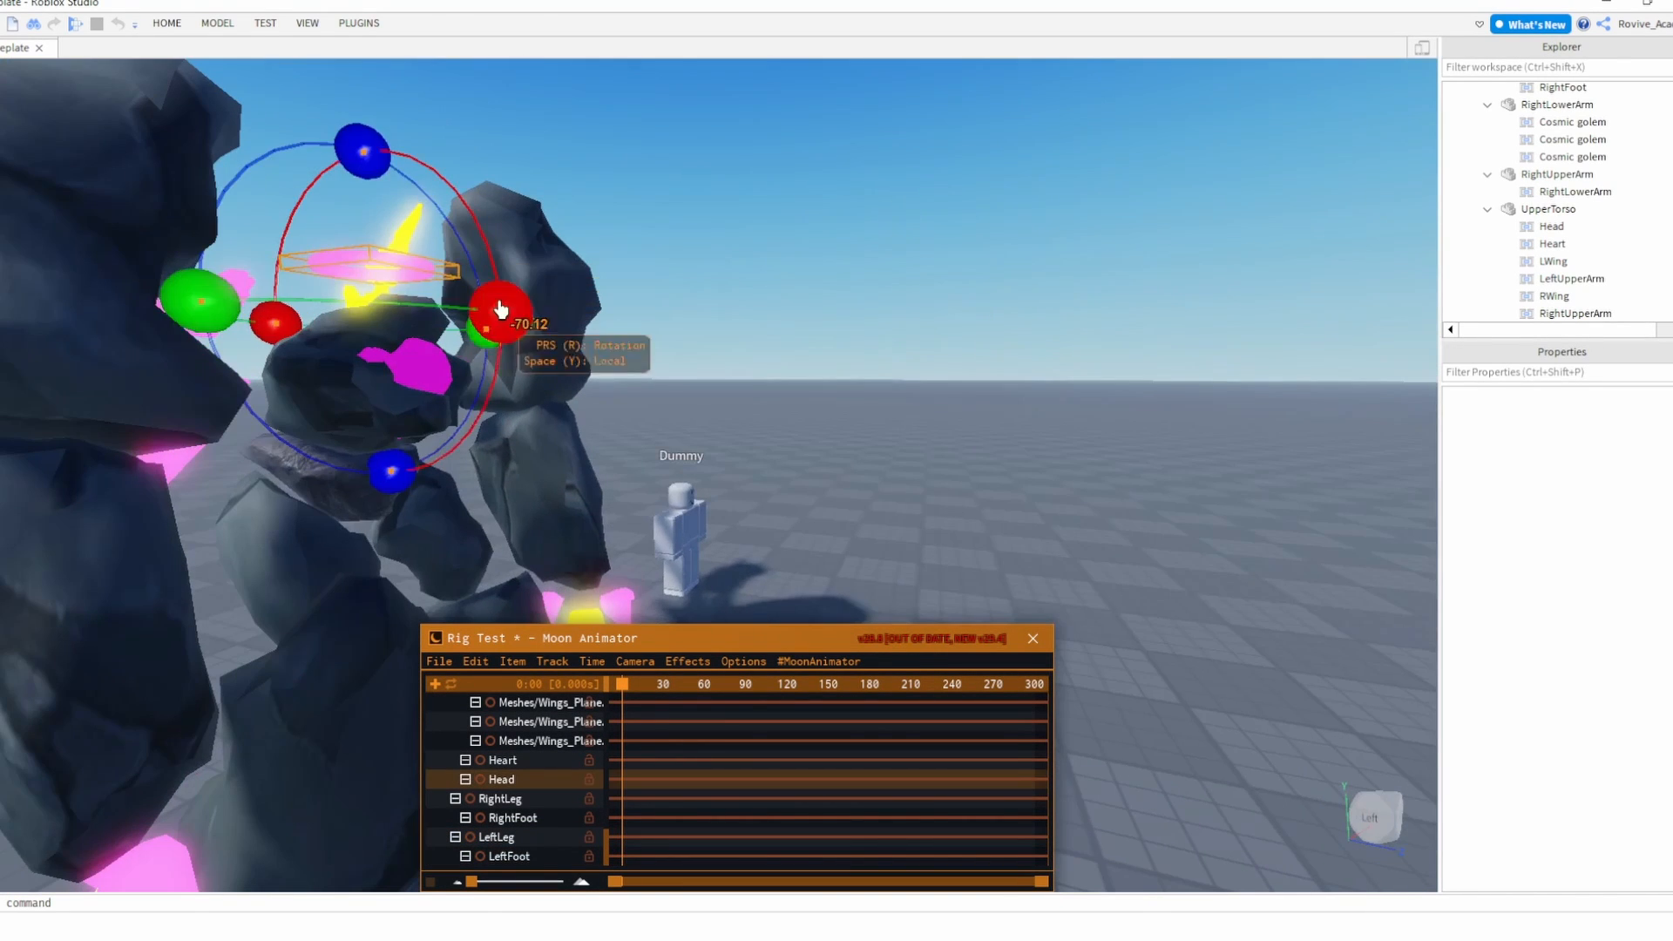
pyautogui.click(395, 340)
pyautogui.press('a')
pyautogui.moveTo(587, 438); pyautogui.dragTo(801, 386)
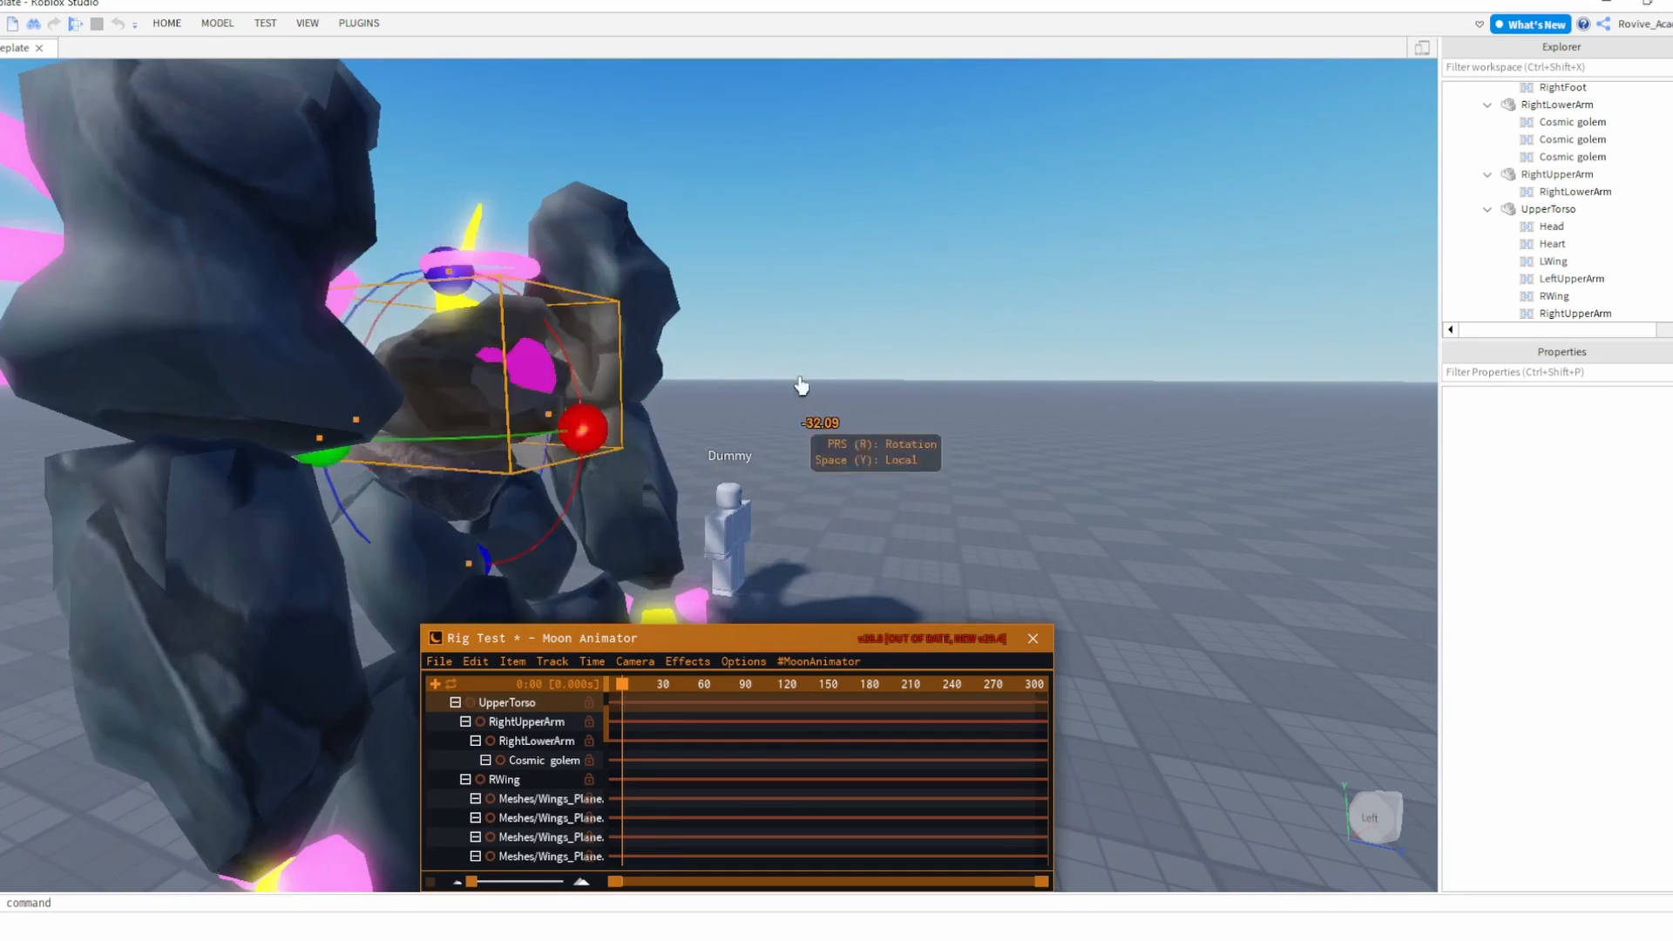
pyautogui.click(467, 490)
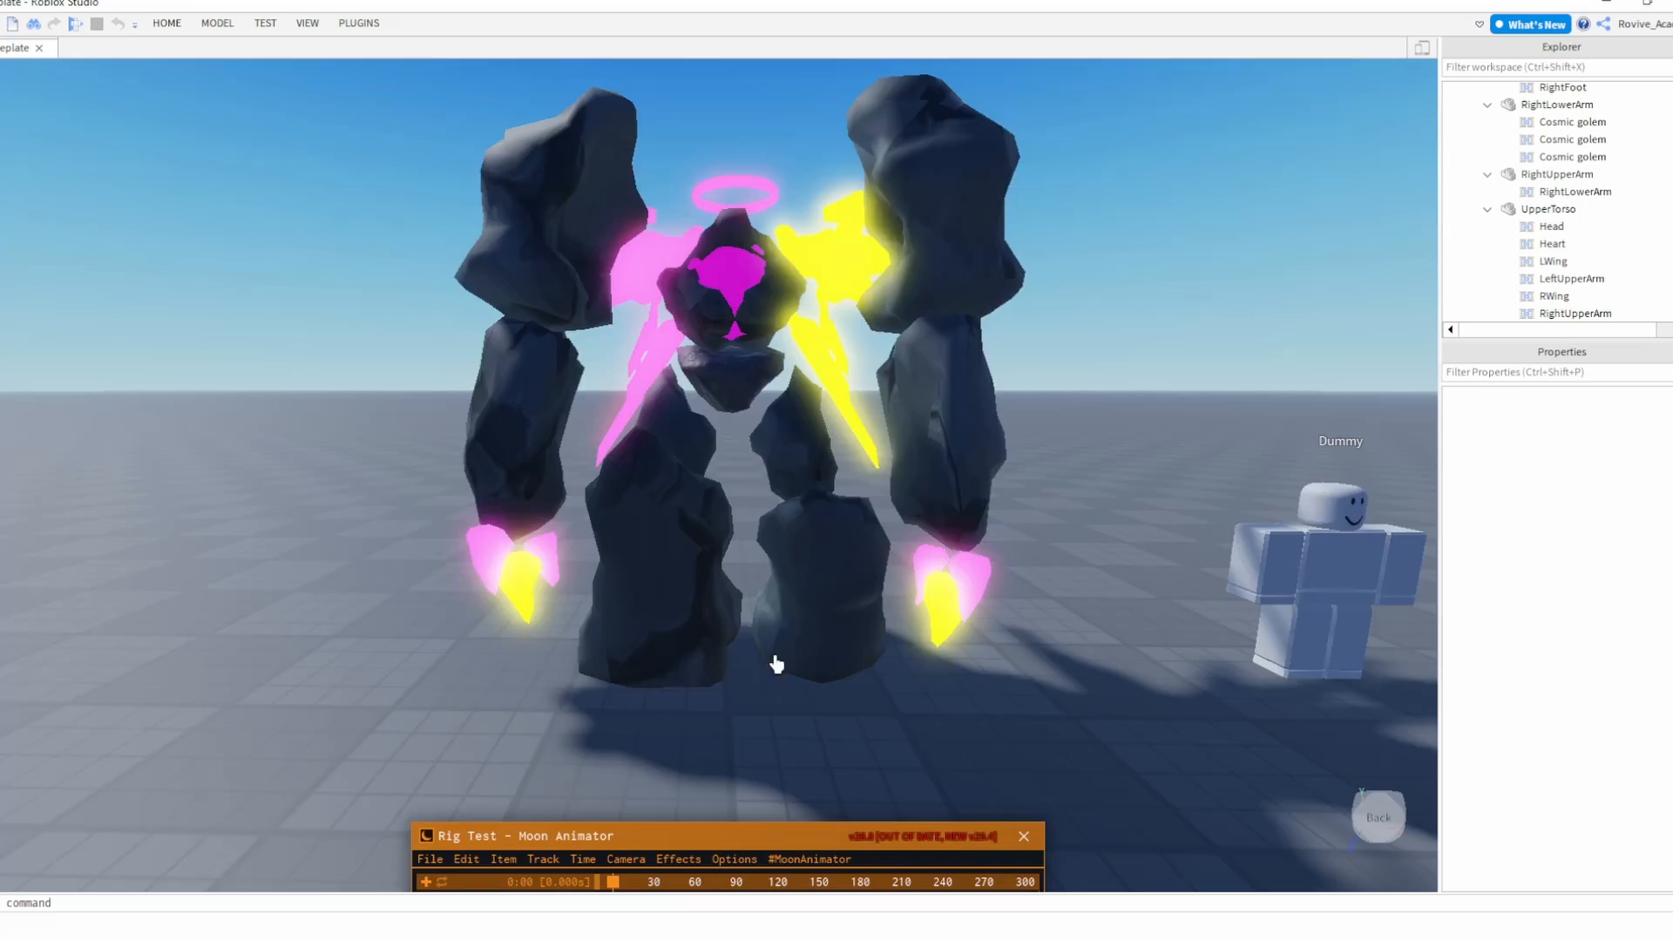
# - Pose the golem's body at frame 5 and close the Rig Test animation
pyautogui.moveTo(776, 665); pyautogui.dragTo(731, 437, button='right')
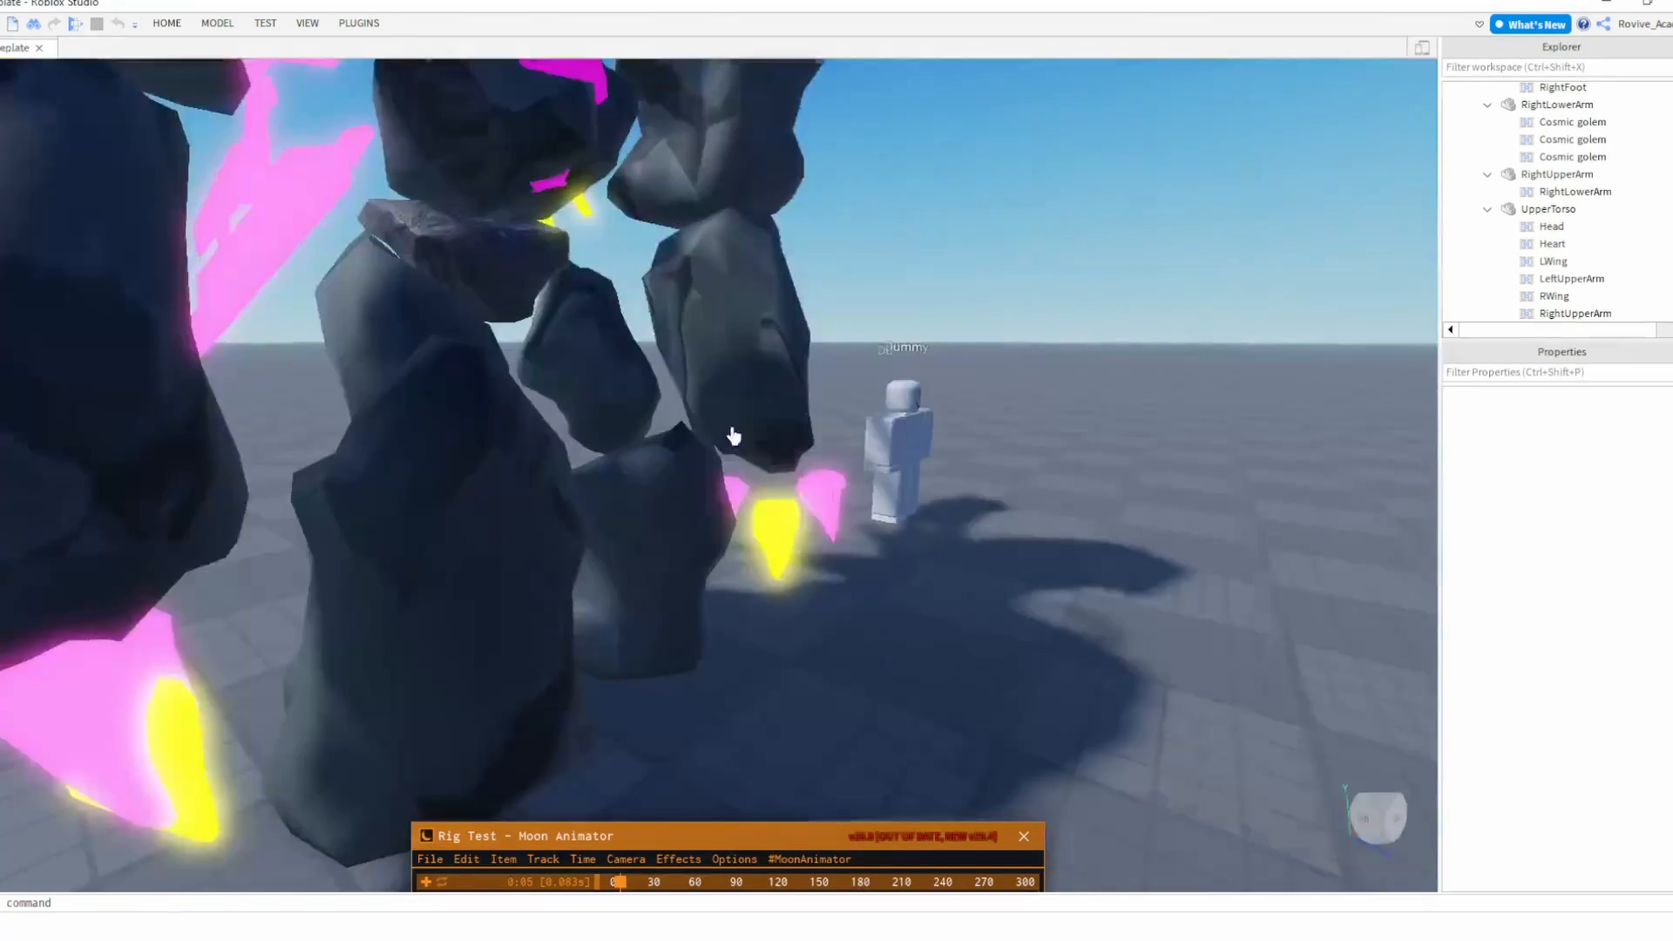
pyautogui.click(523, 314)
pyautogui.moveTo(685, 293); pyautogui.dragTo(658, 270)
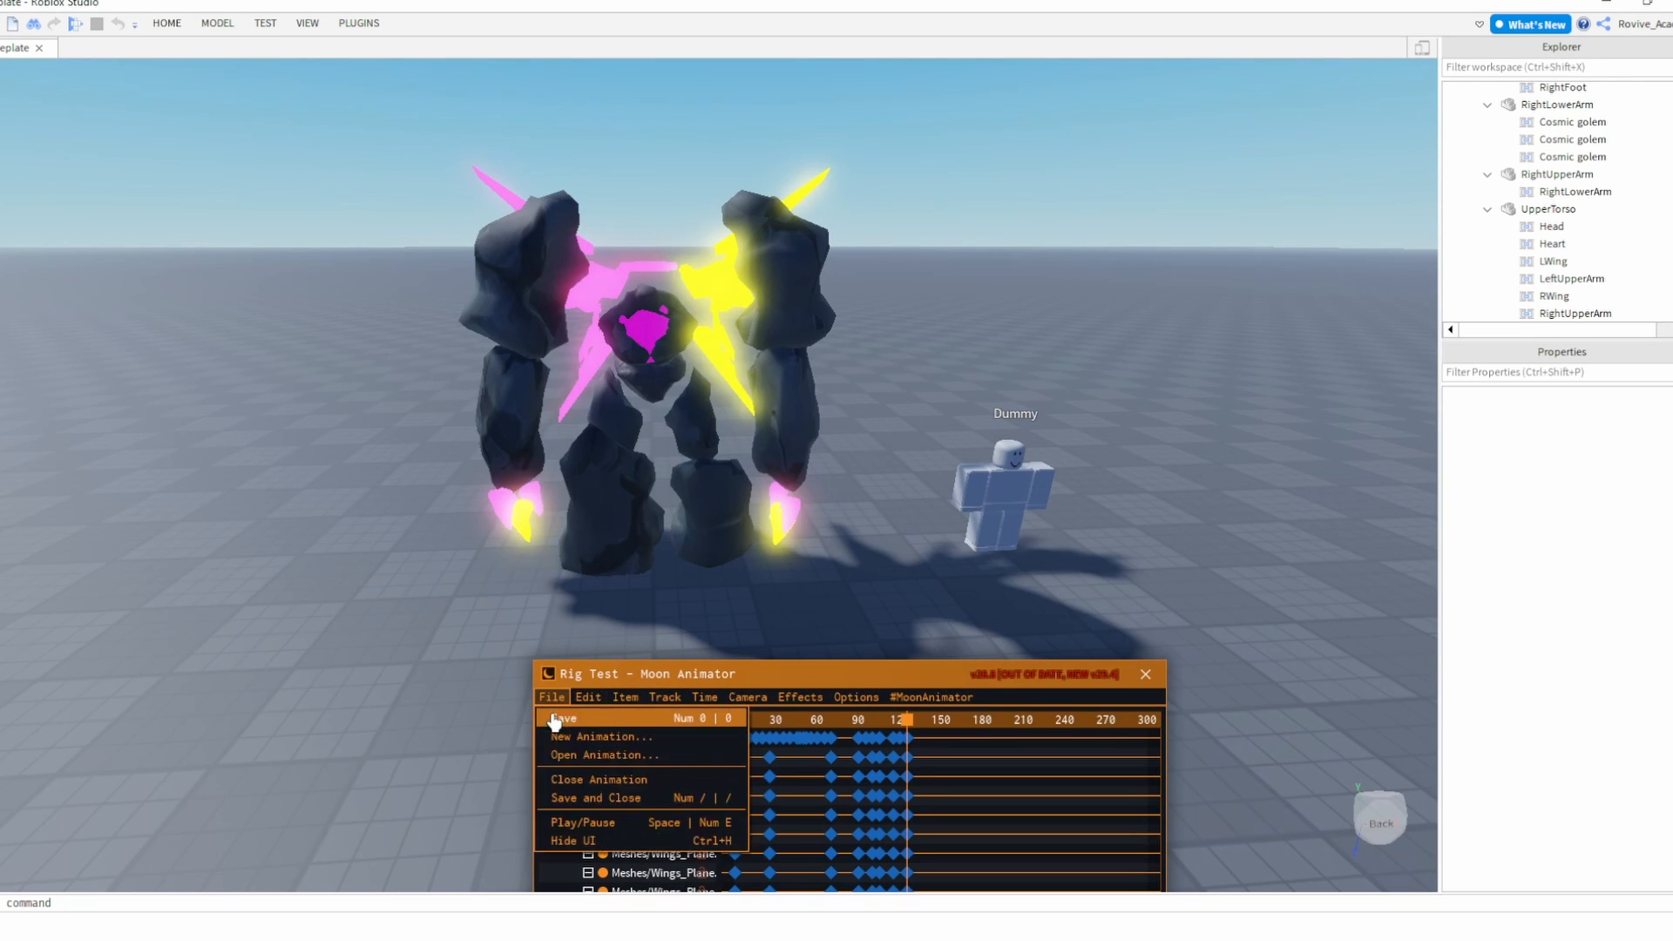
pyautogui.click(1144, 674)
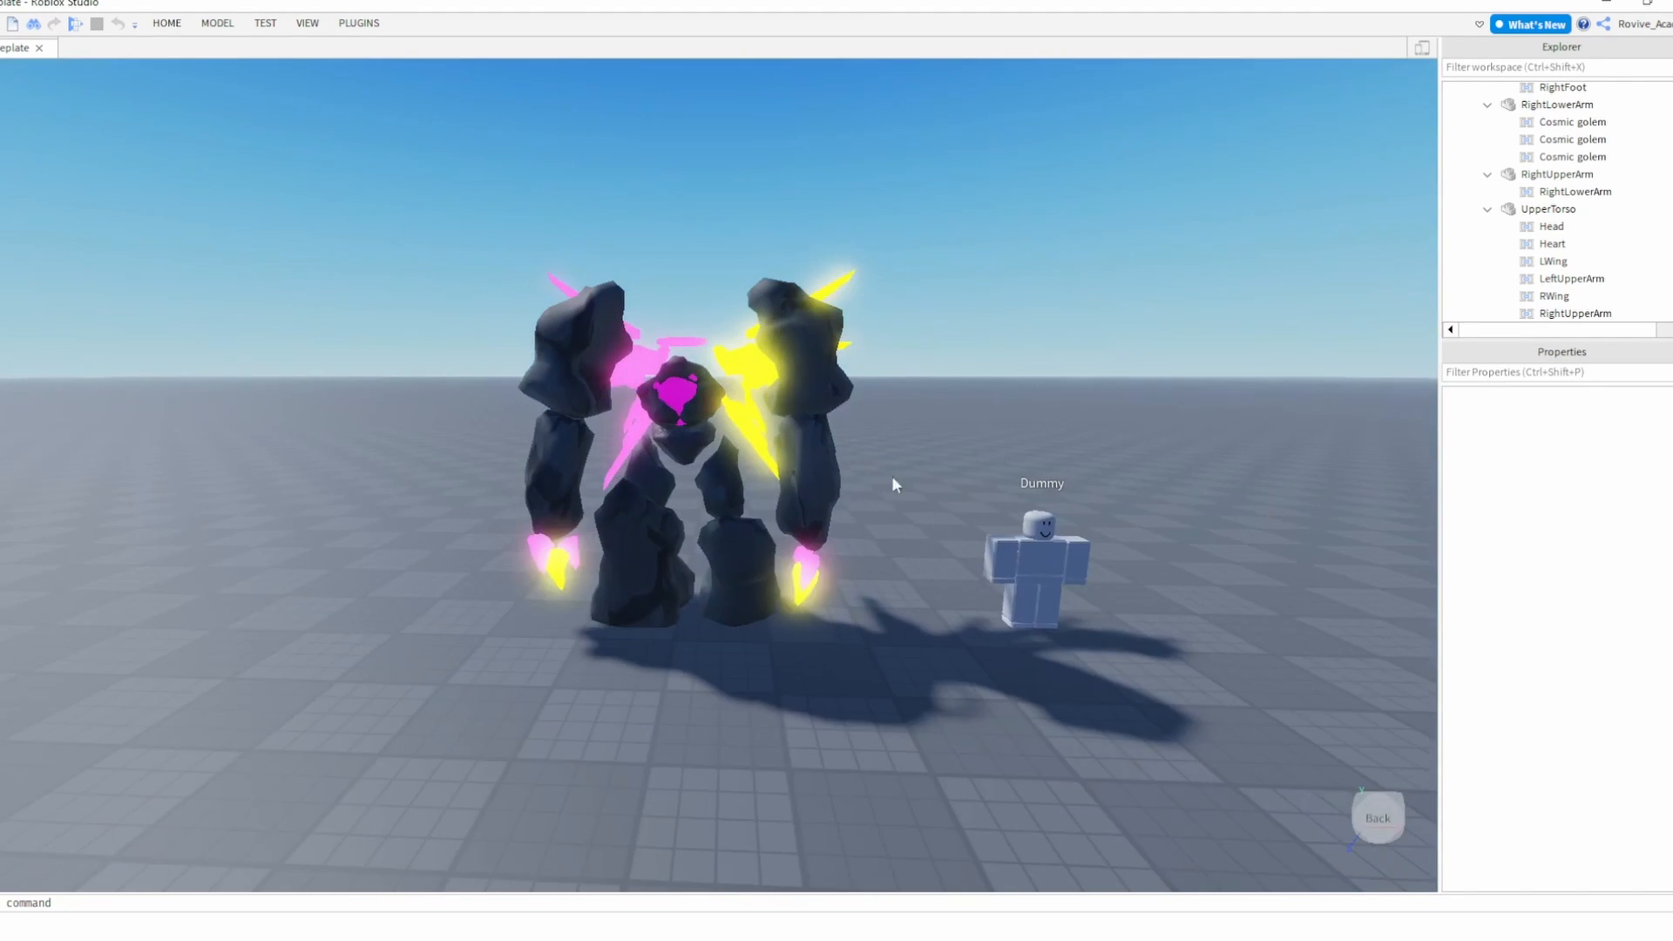
# - Inspect the Golem model's joint structure with RigEdit Lite and exit the rig view
pyautogui.click(878, 467)
pyautogui.click(359, 22)
pyautogui.click(1054, 51)
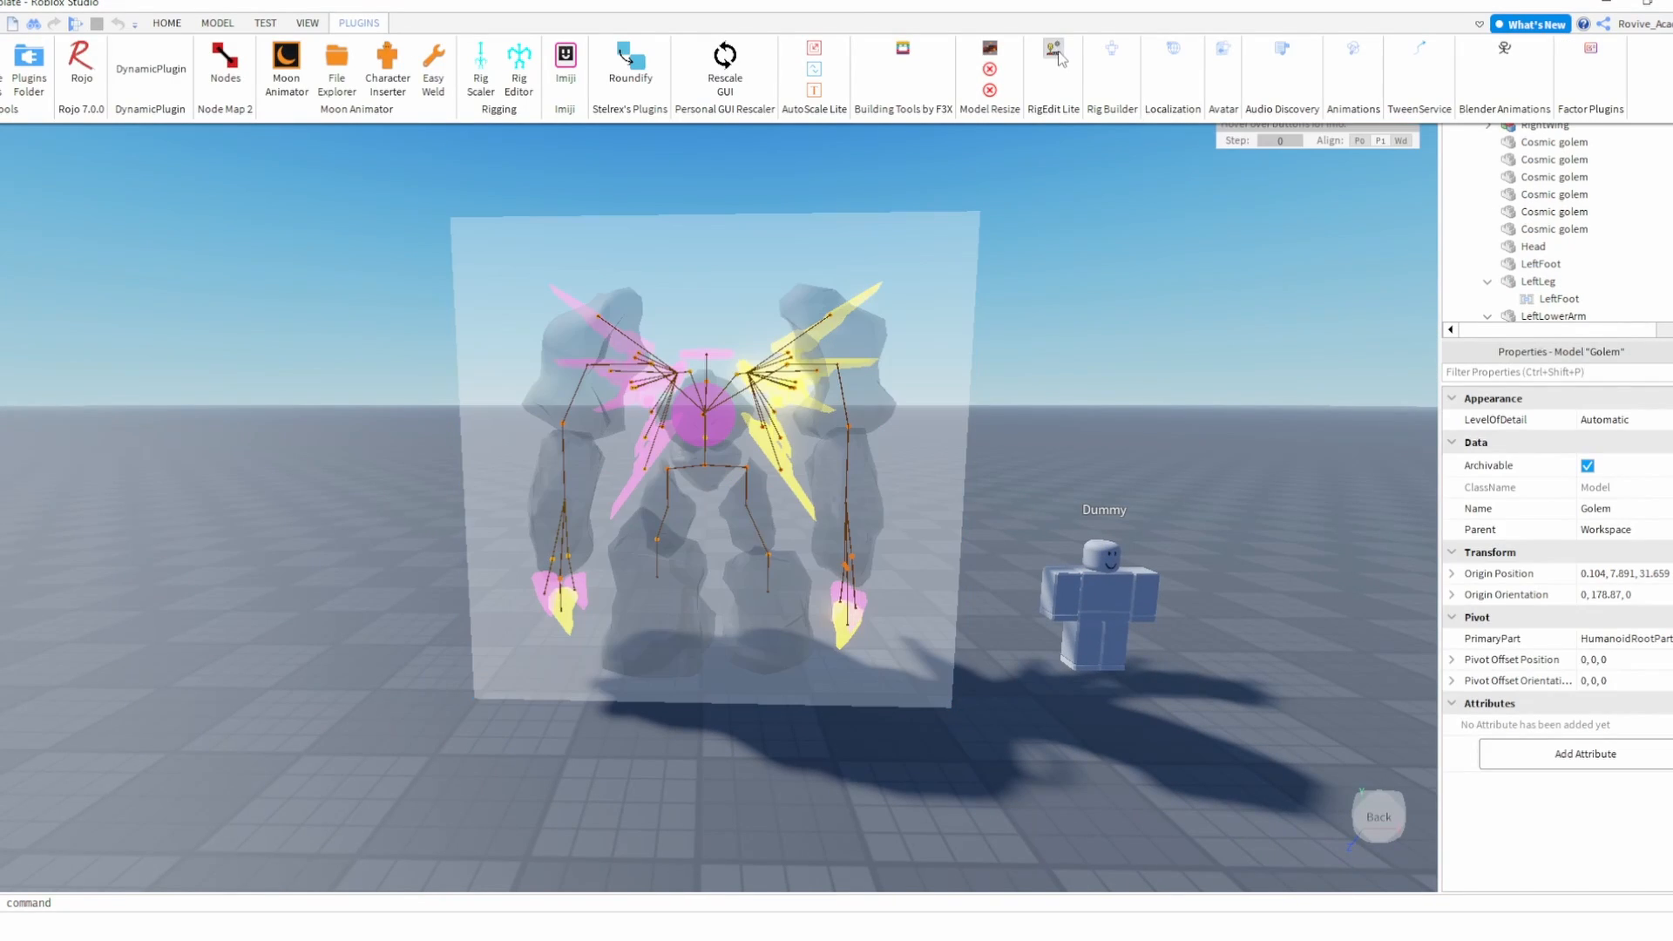
pyautogui.click(1029, 239)
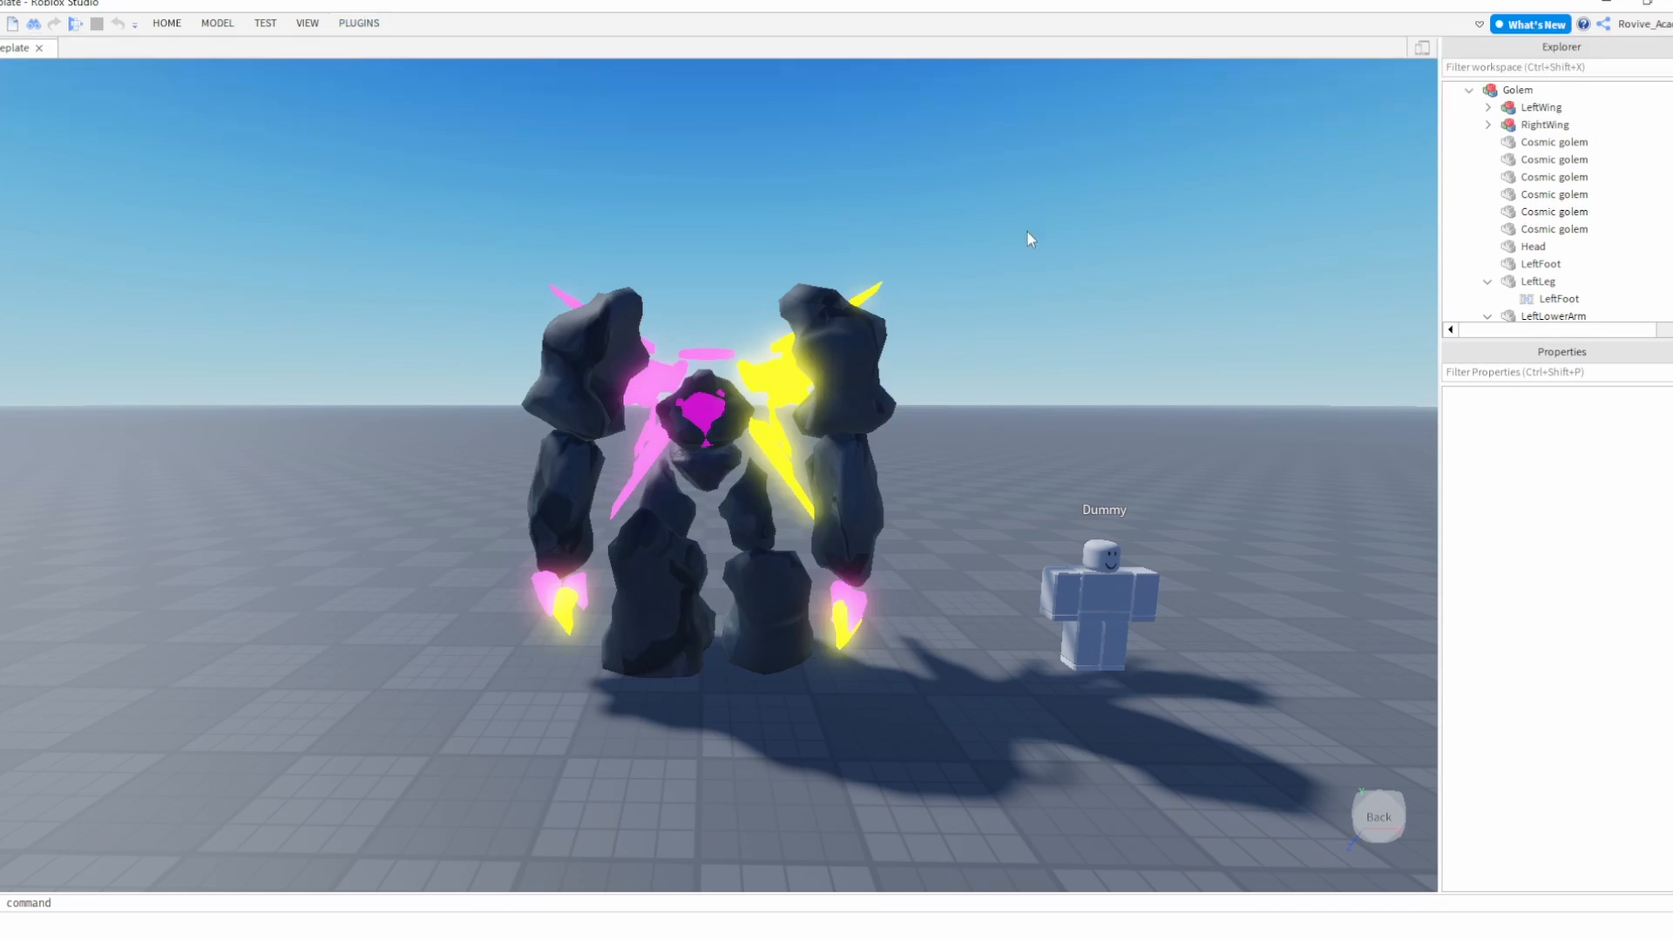
# - Inspect the Dummy's joint structure with RigEdit Lite for comparison and exit the rig view
pyautogui.click(166, 23)
pyautogui.click(85, 35)
pyautogui.click(1085, 574)
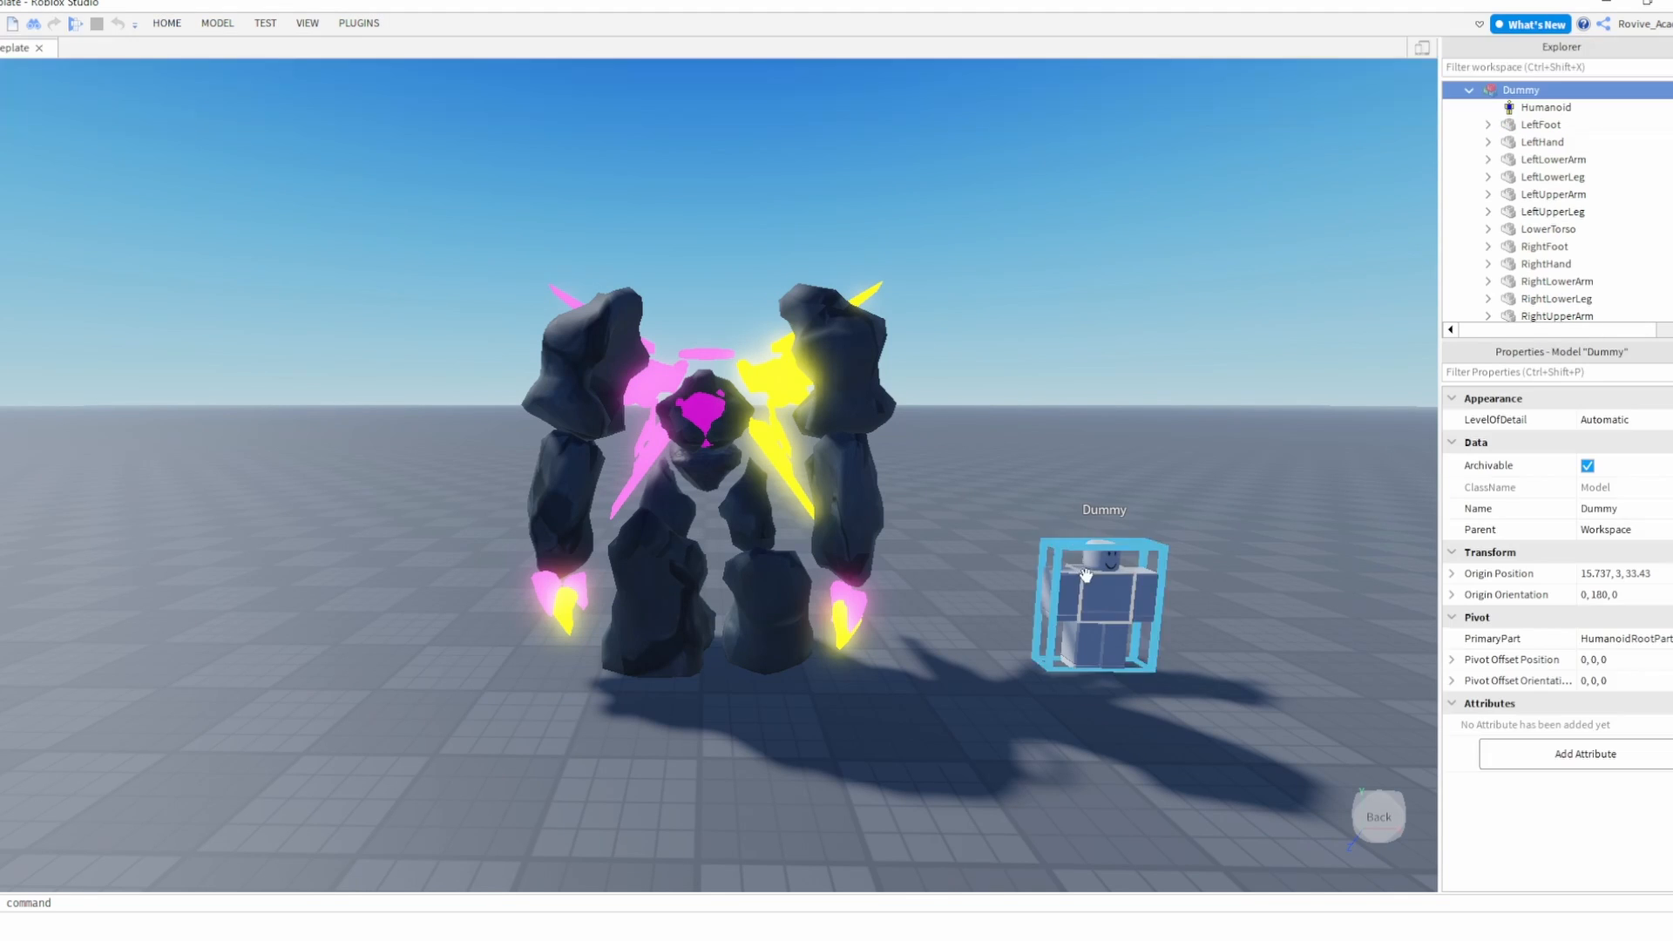
pyautogui.click(370, 21)
pyautogui.click(1054, 49)
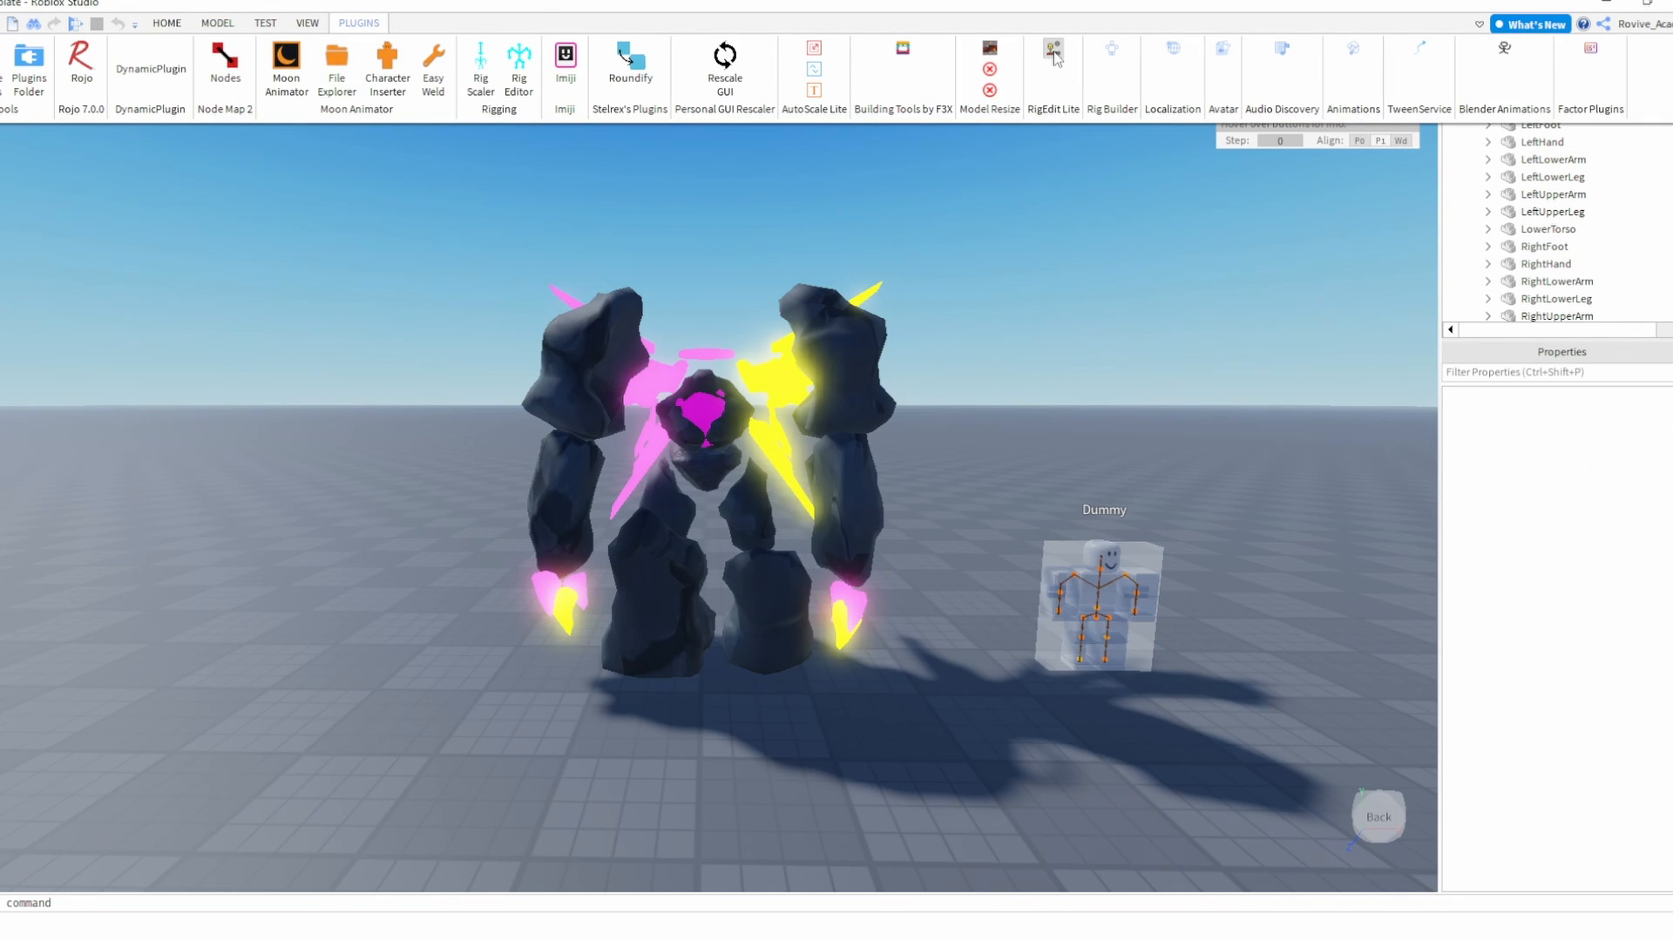
pyautogui.click(1052, 52)
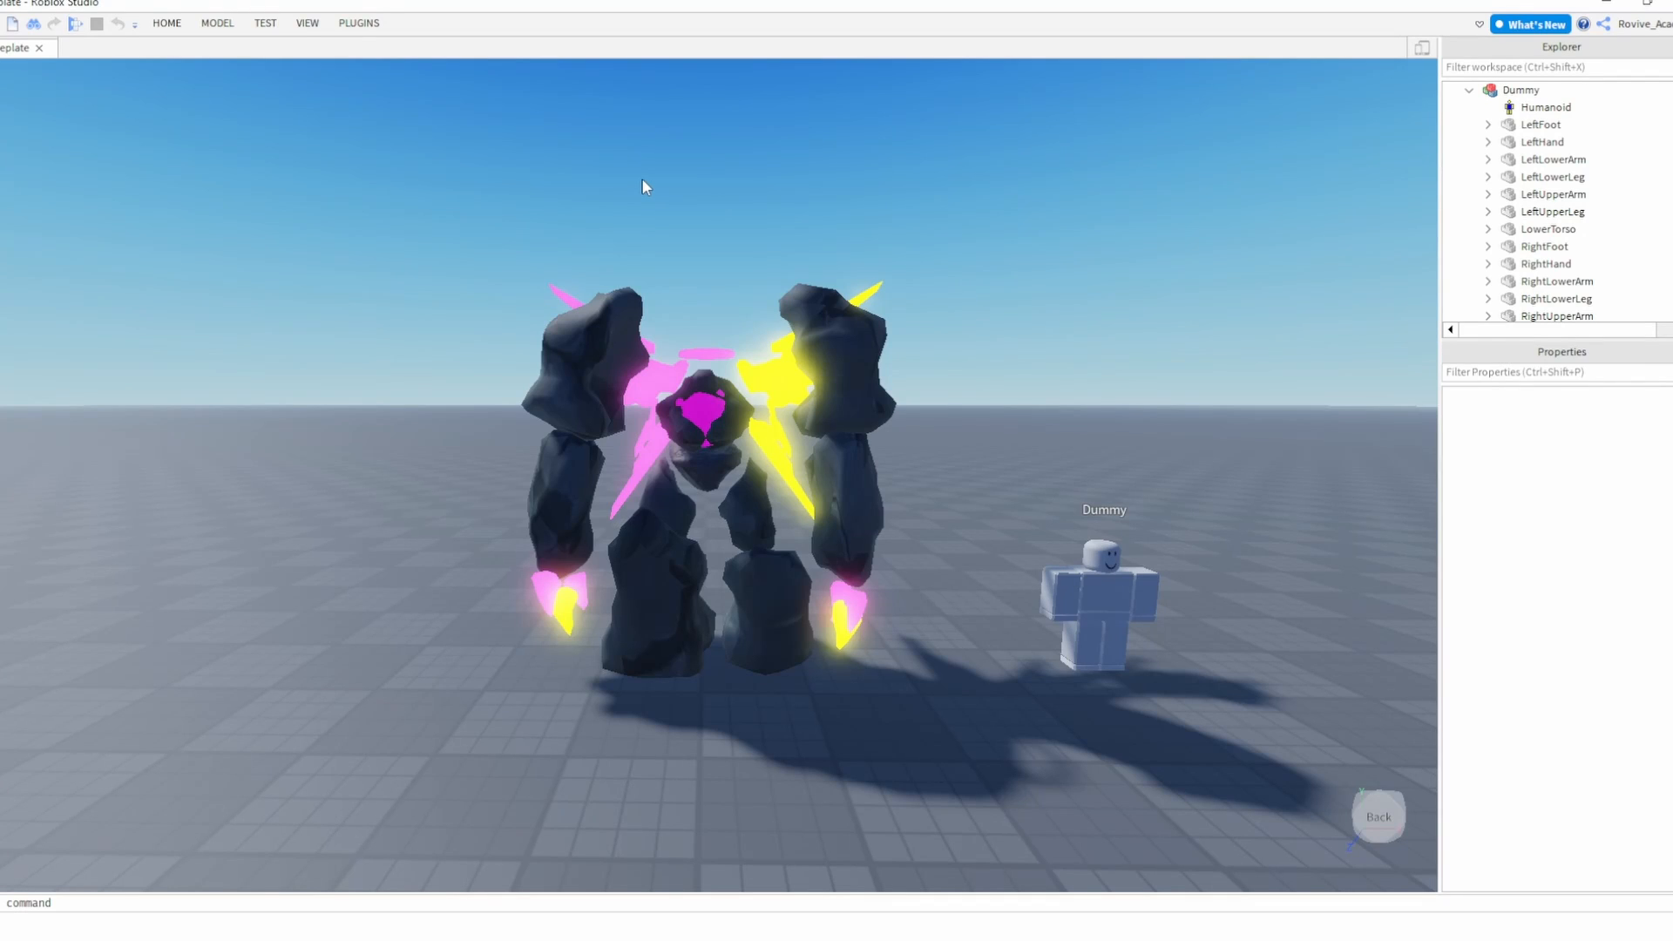